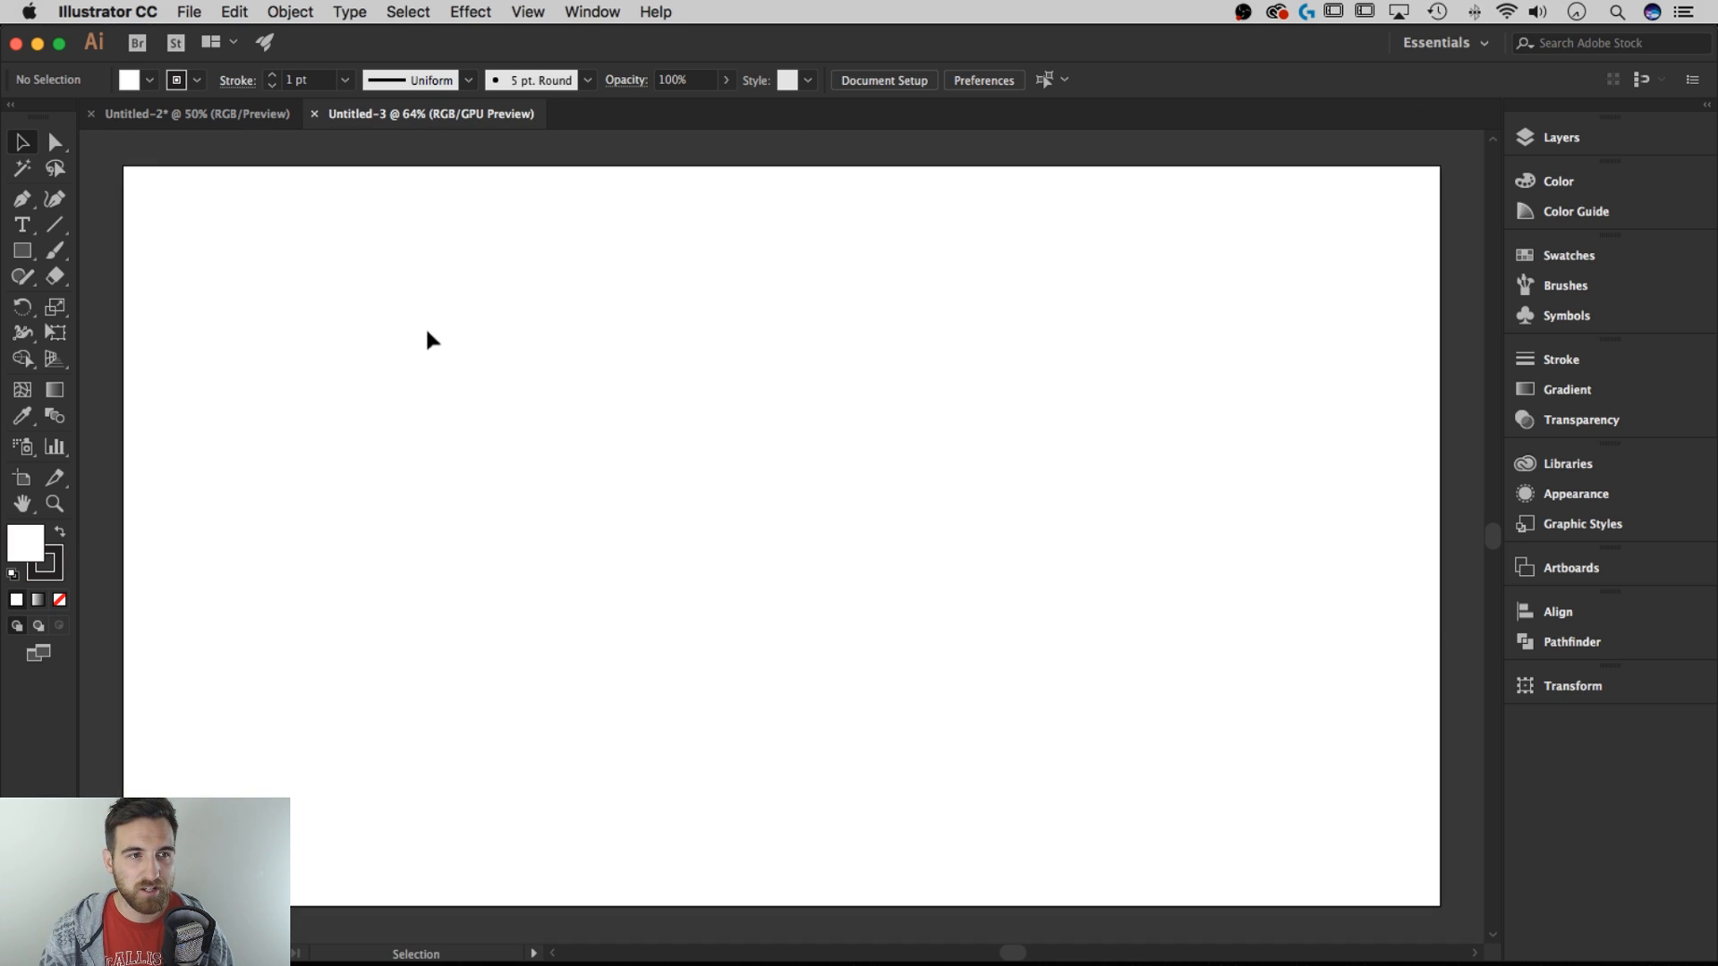
Draw a 1920 × 1080 px rectangle that covers the whole artboard and is centred on it
{"action": "left_click", "coordinate": [22, 256]}
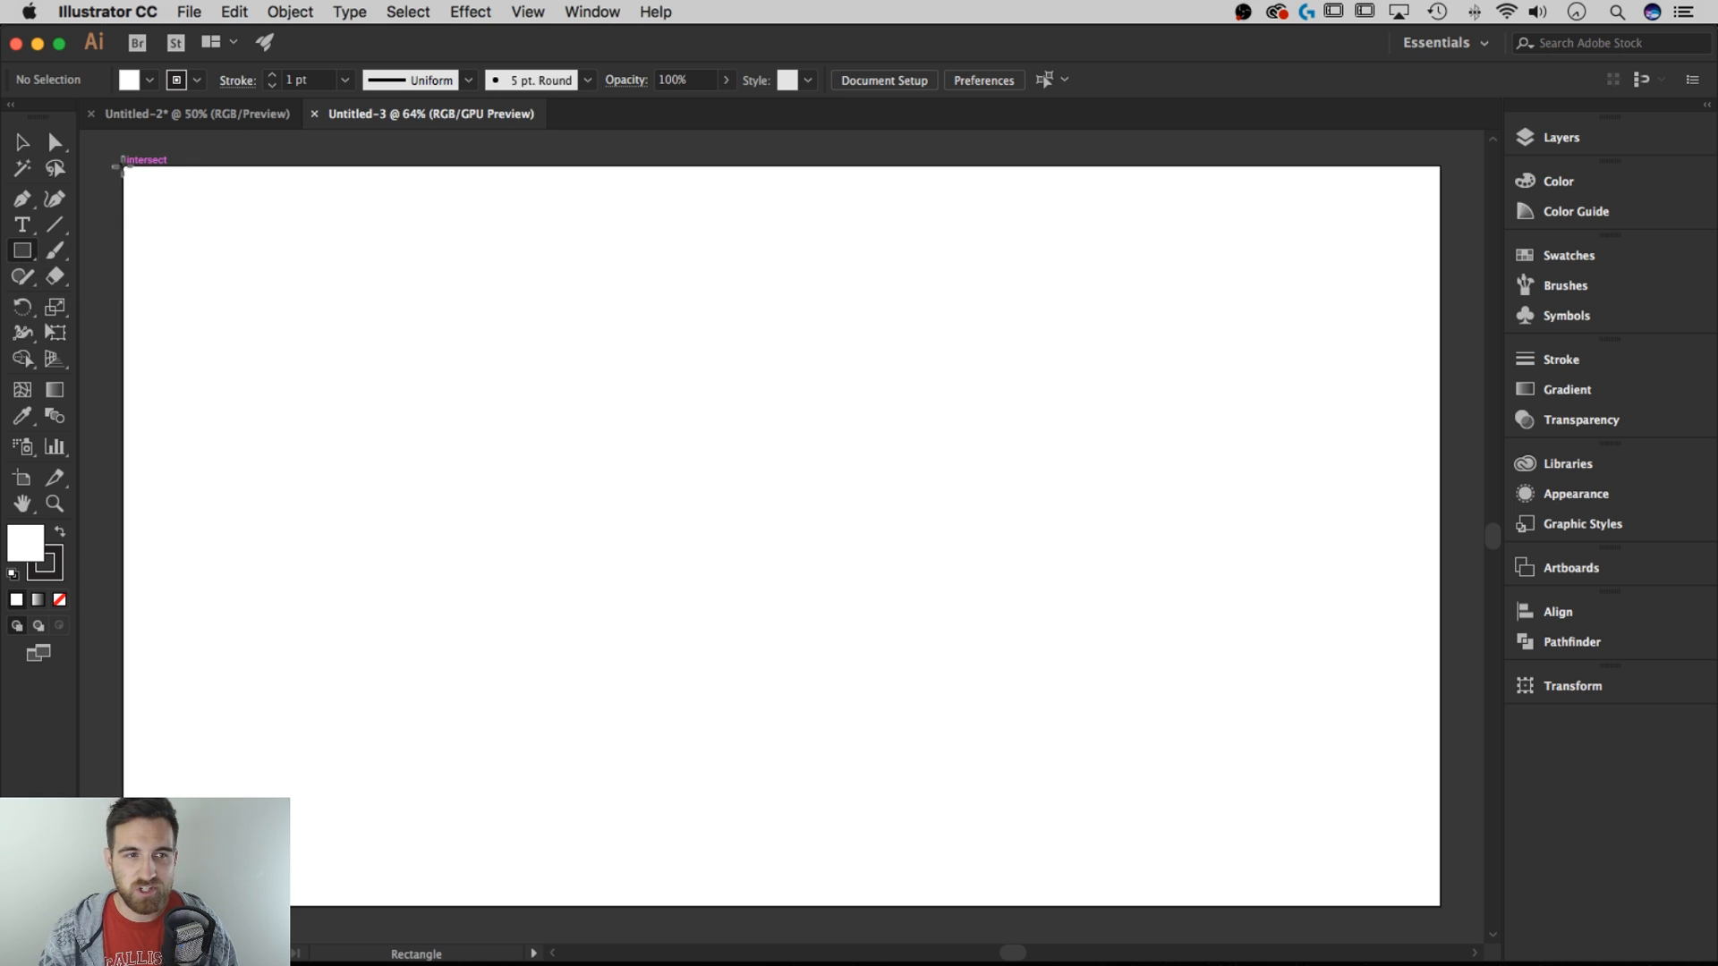
{"action": "left_click_drag", "start_coordinate": [123, 167], "coordinate": [1440, 906]}
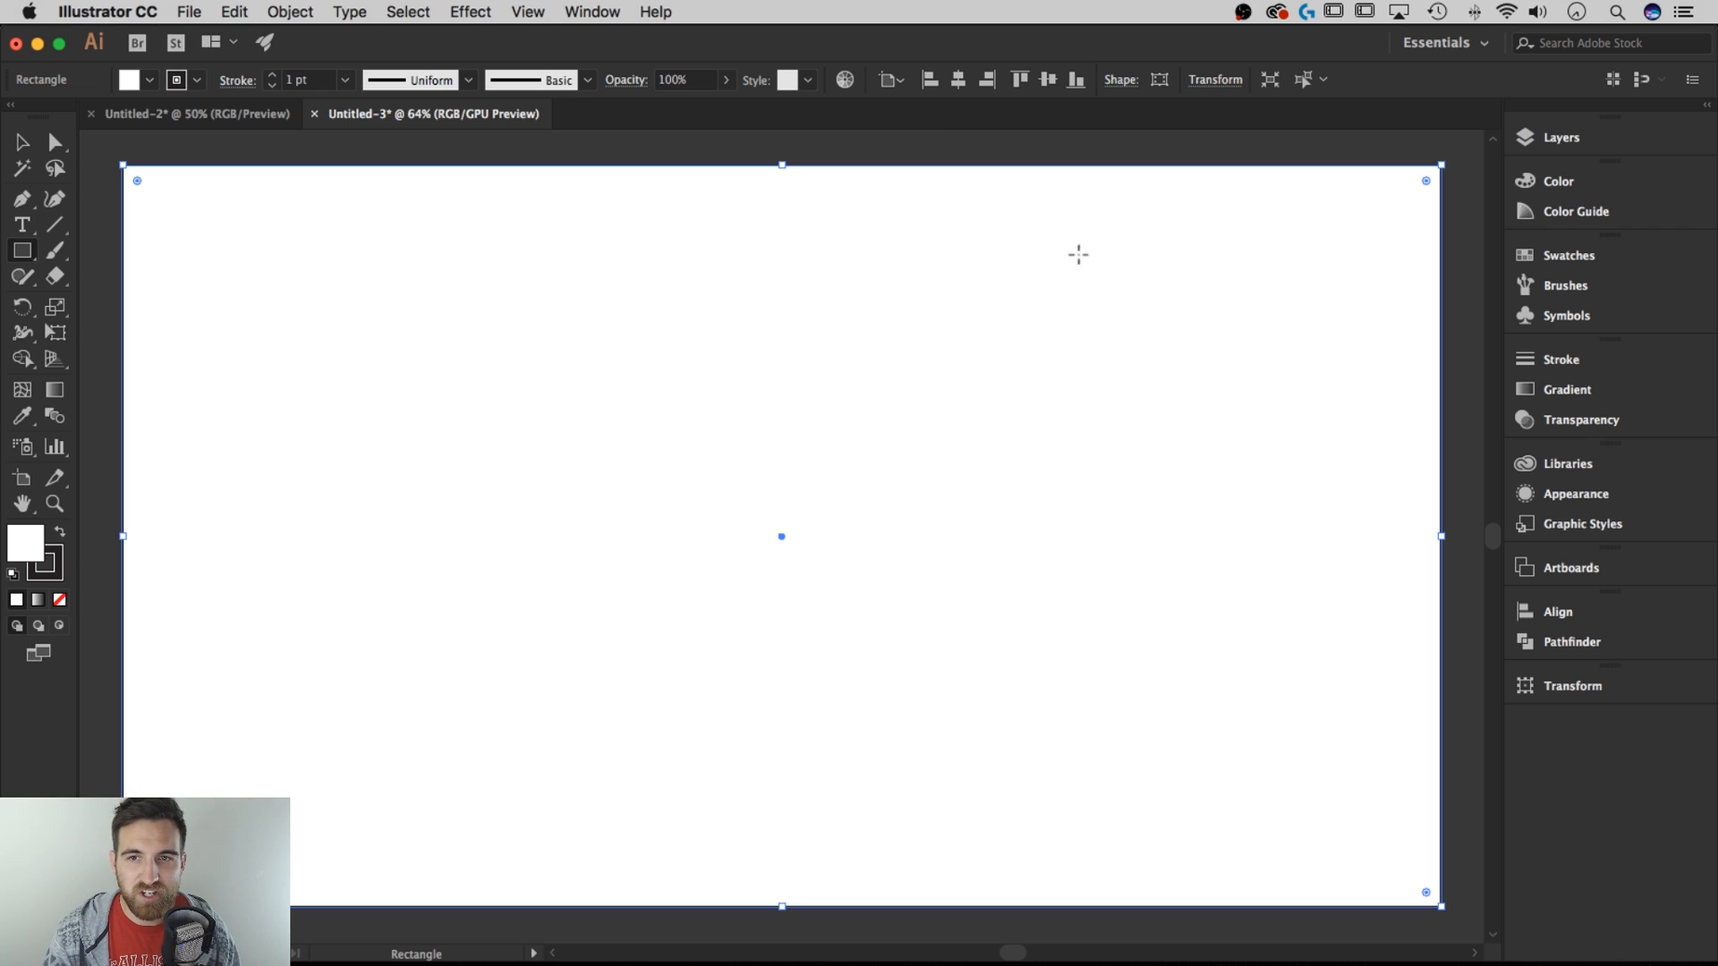
{"action": "left_click", "coordinate": [1222, 83]}
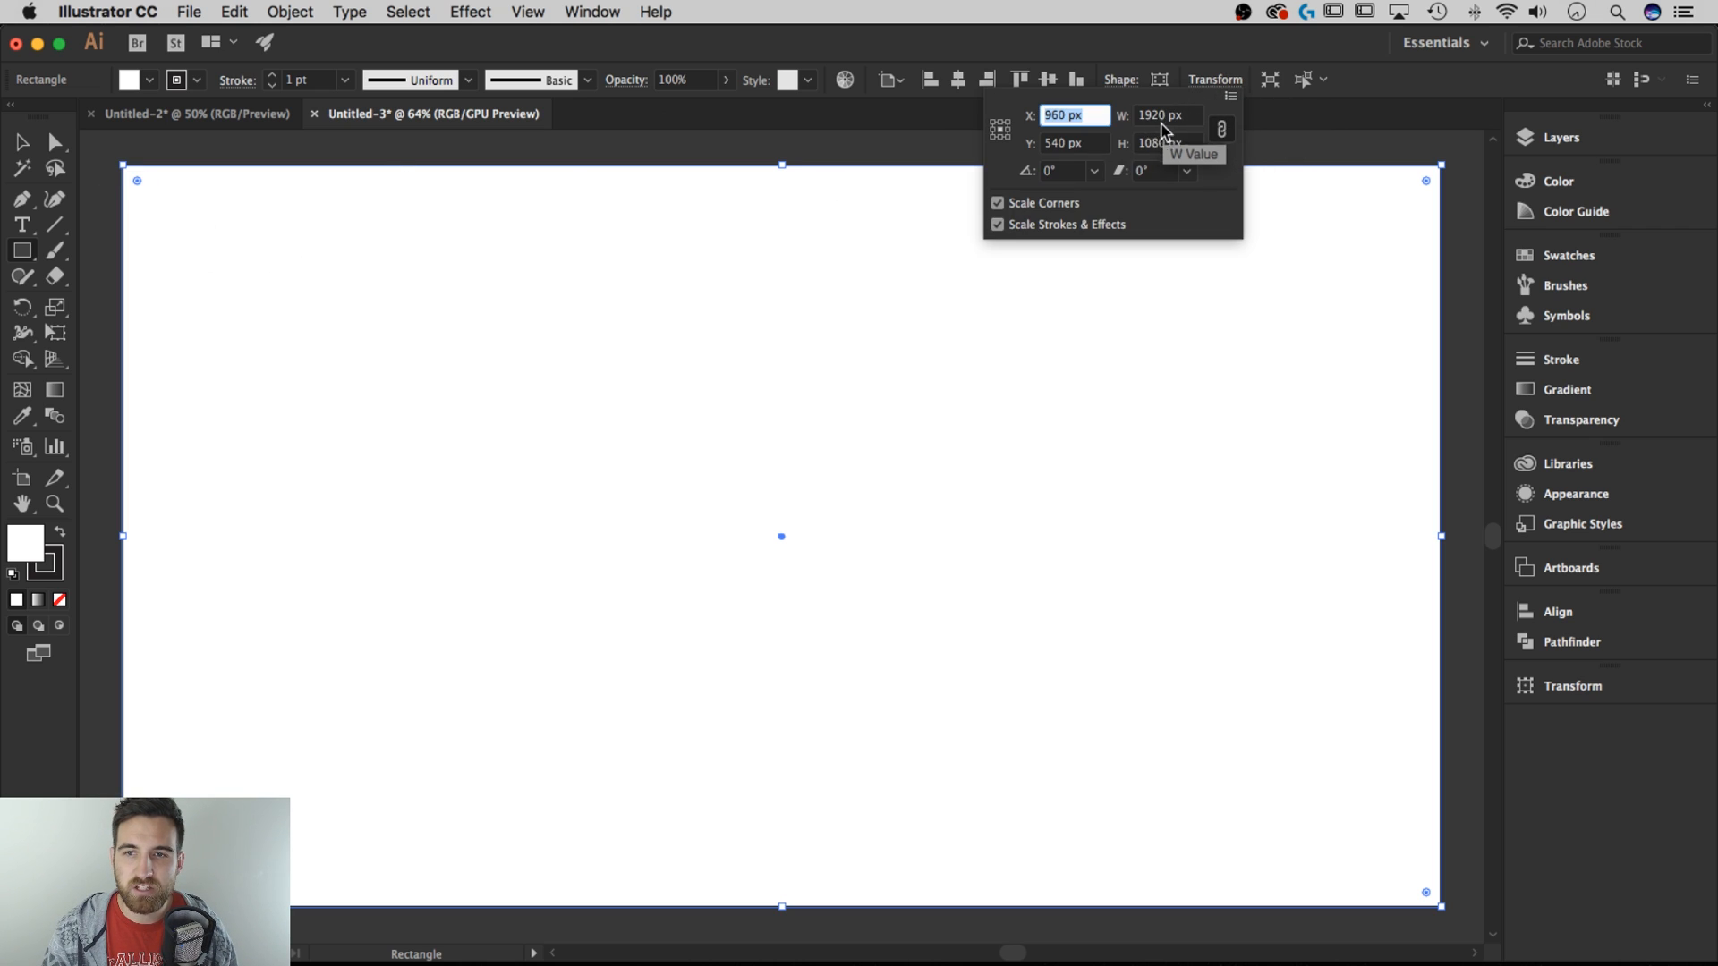
{"action": "left_click", "coordinate": [1069, 42]}
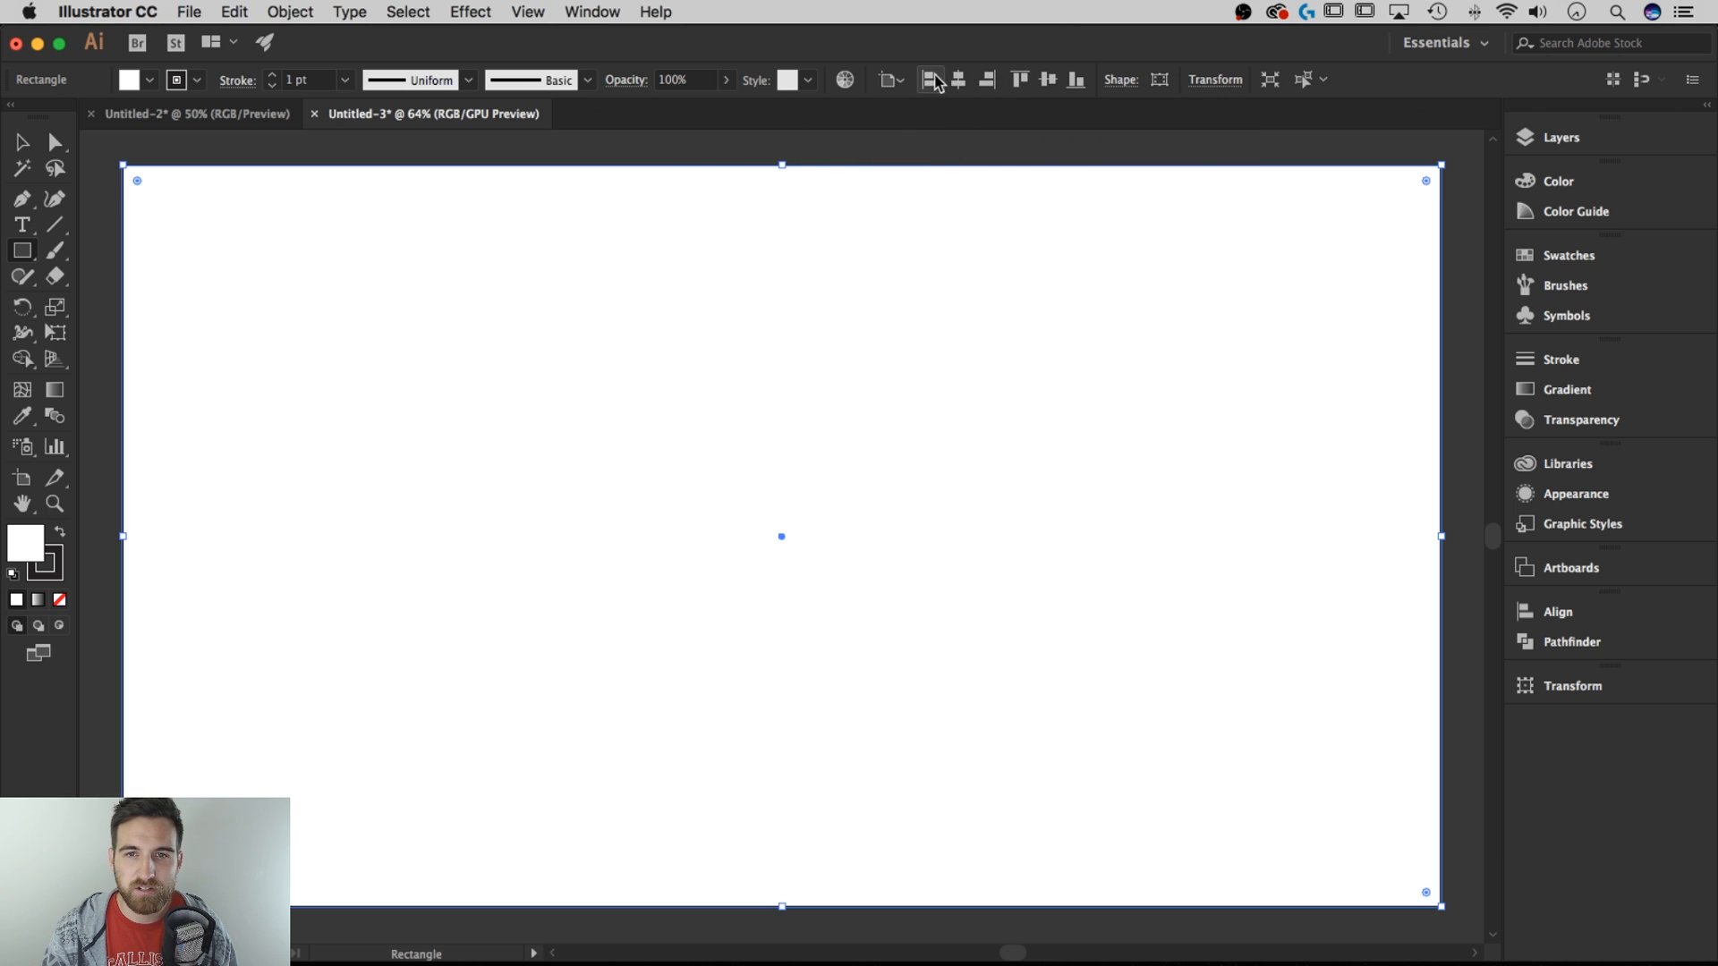
{"action": "left_click", "coordinate": [894, 82]}
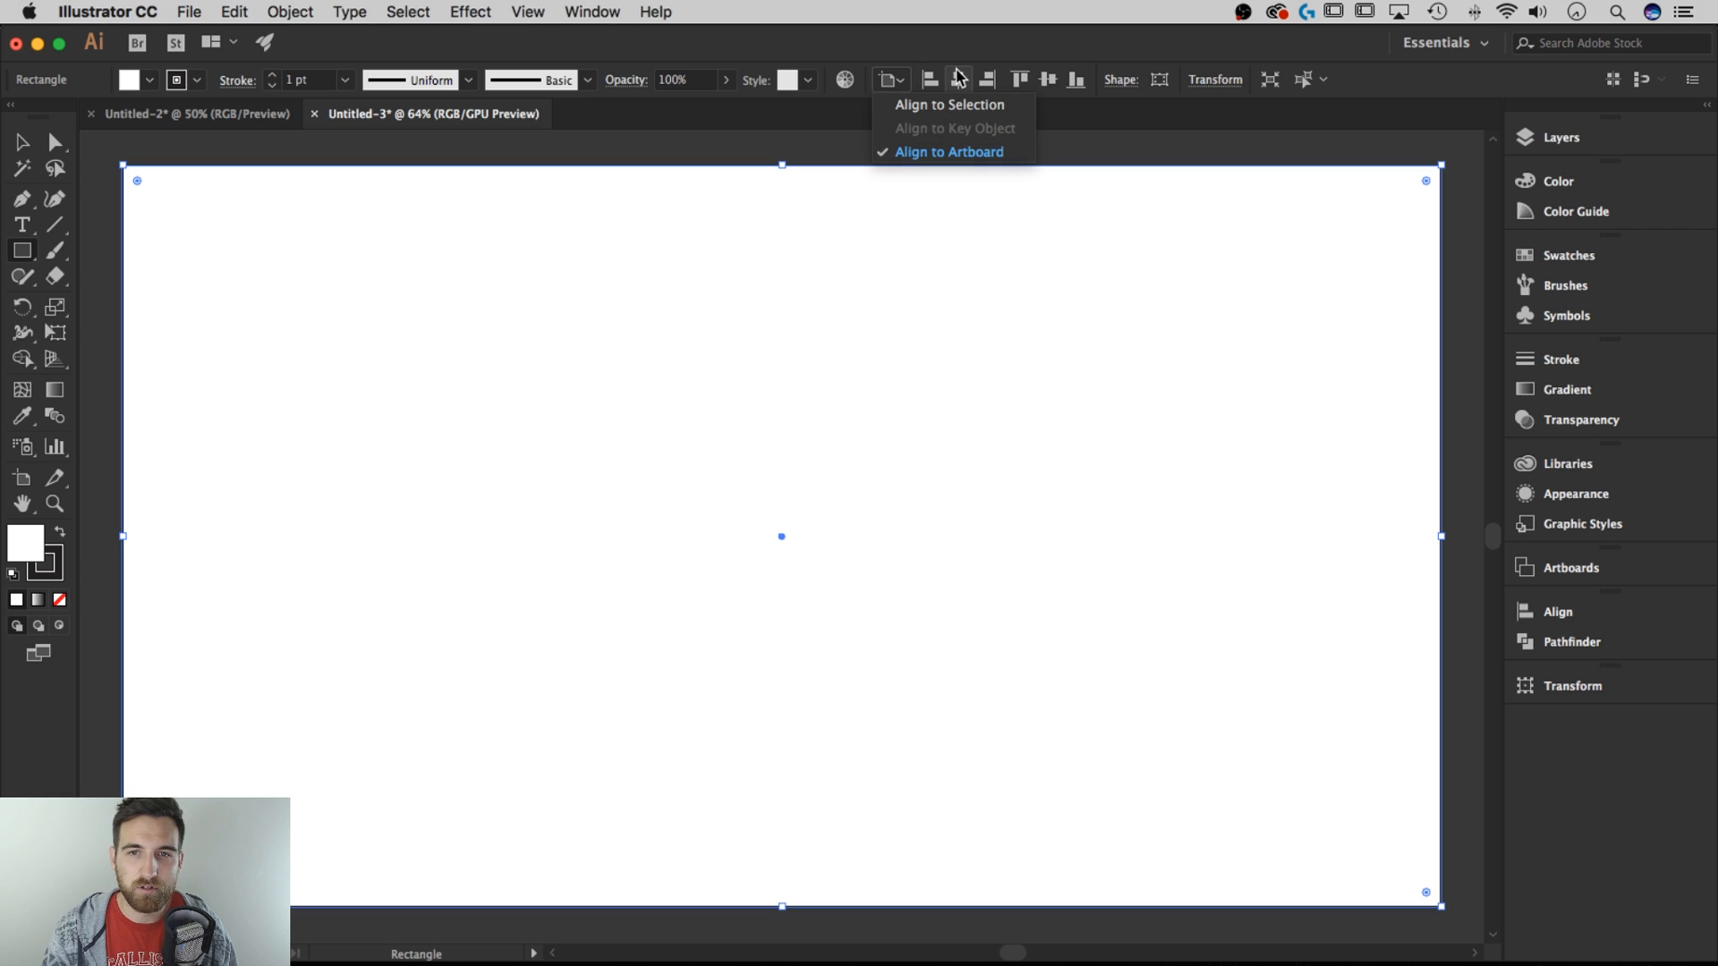
{"action": "left_click", "coordinate": [959, 82]}
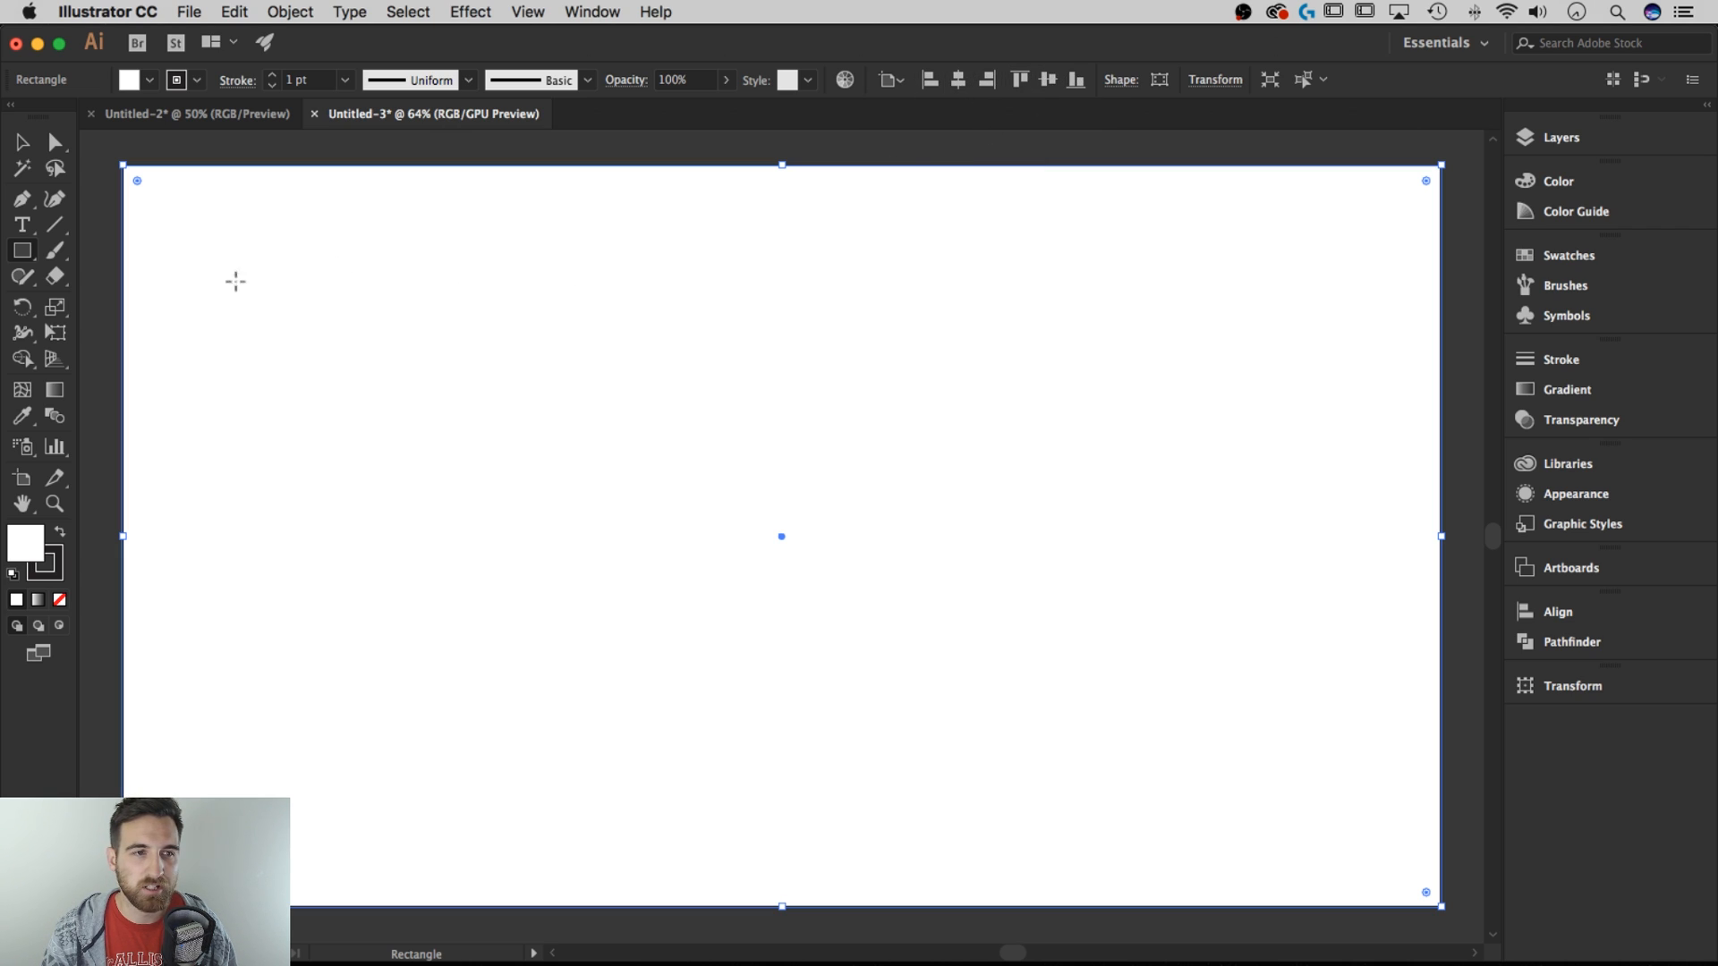
Give the background rectangle a light blue fill and no stroke
{"action": "left_click", "coordinate": [150, 80]}
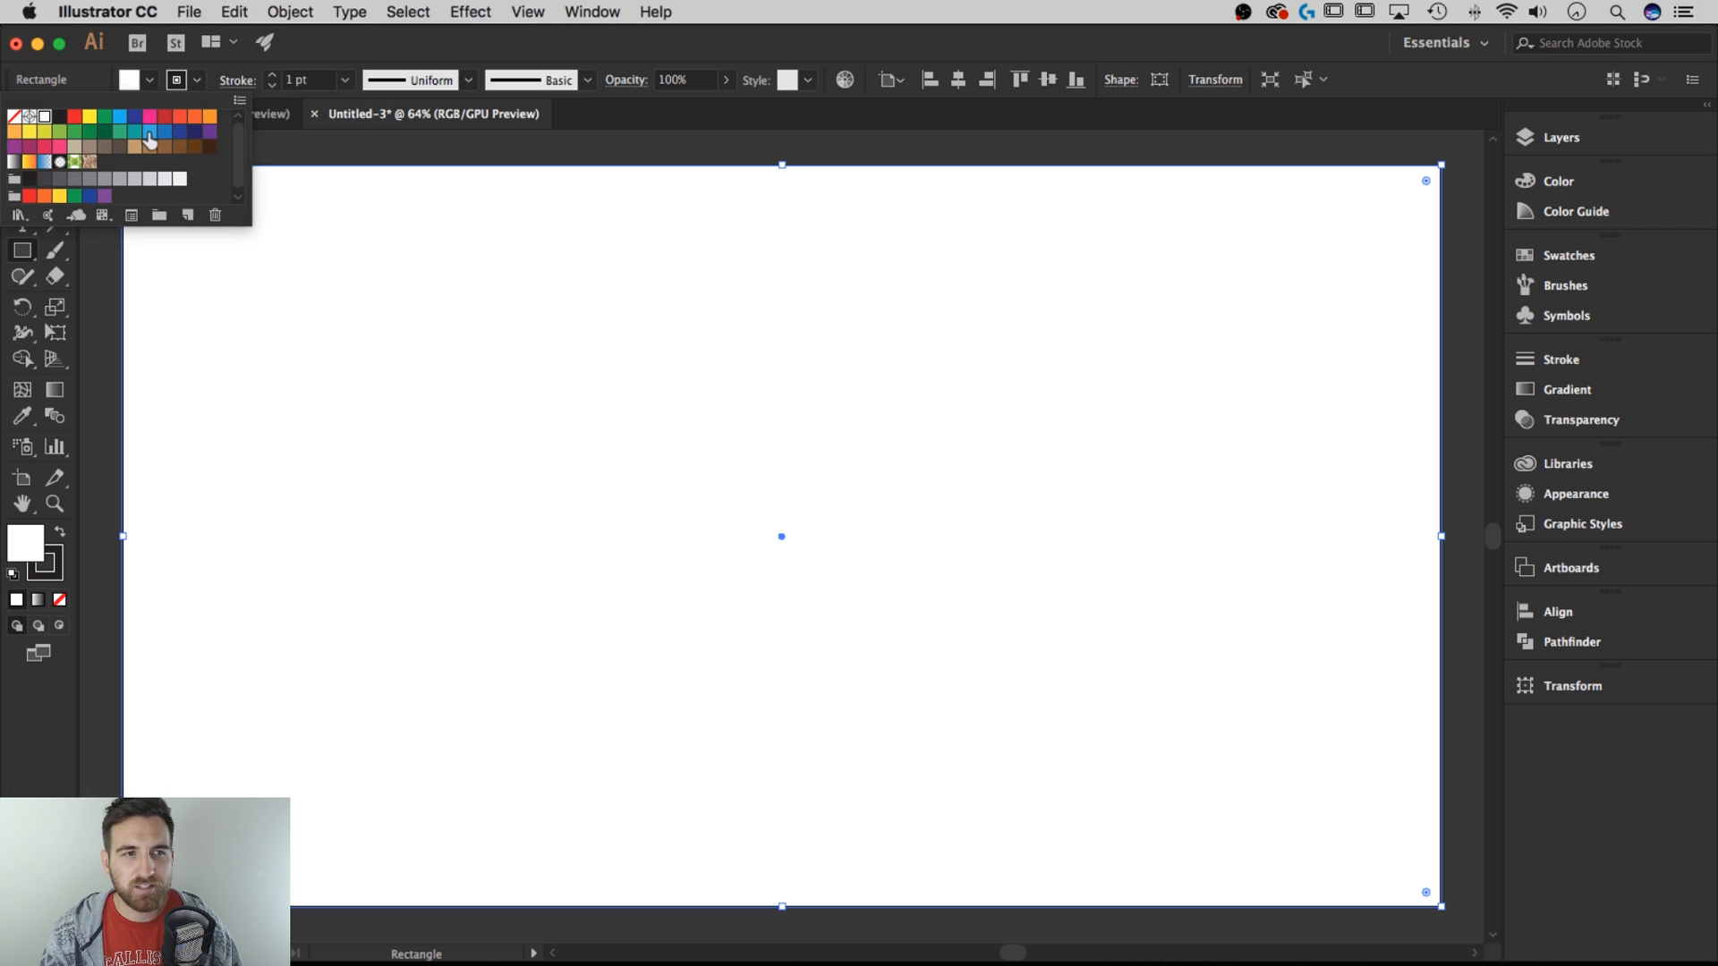
{"action": "left_click", "coordinate": [149, 132]}
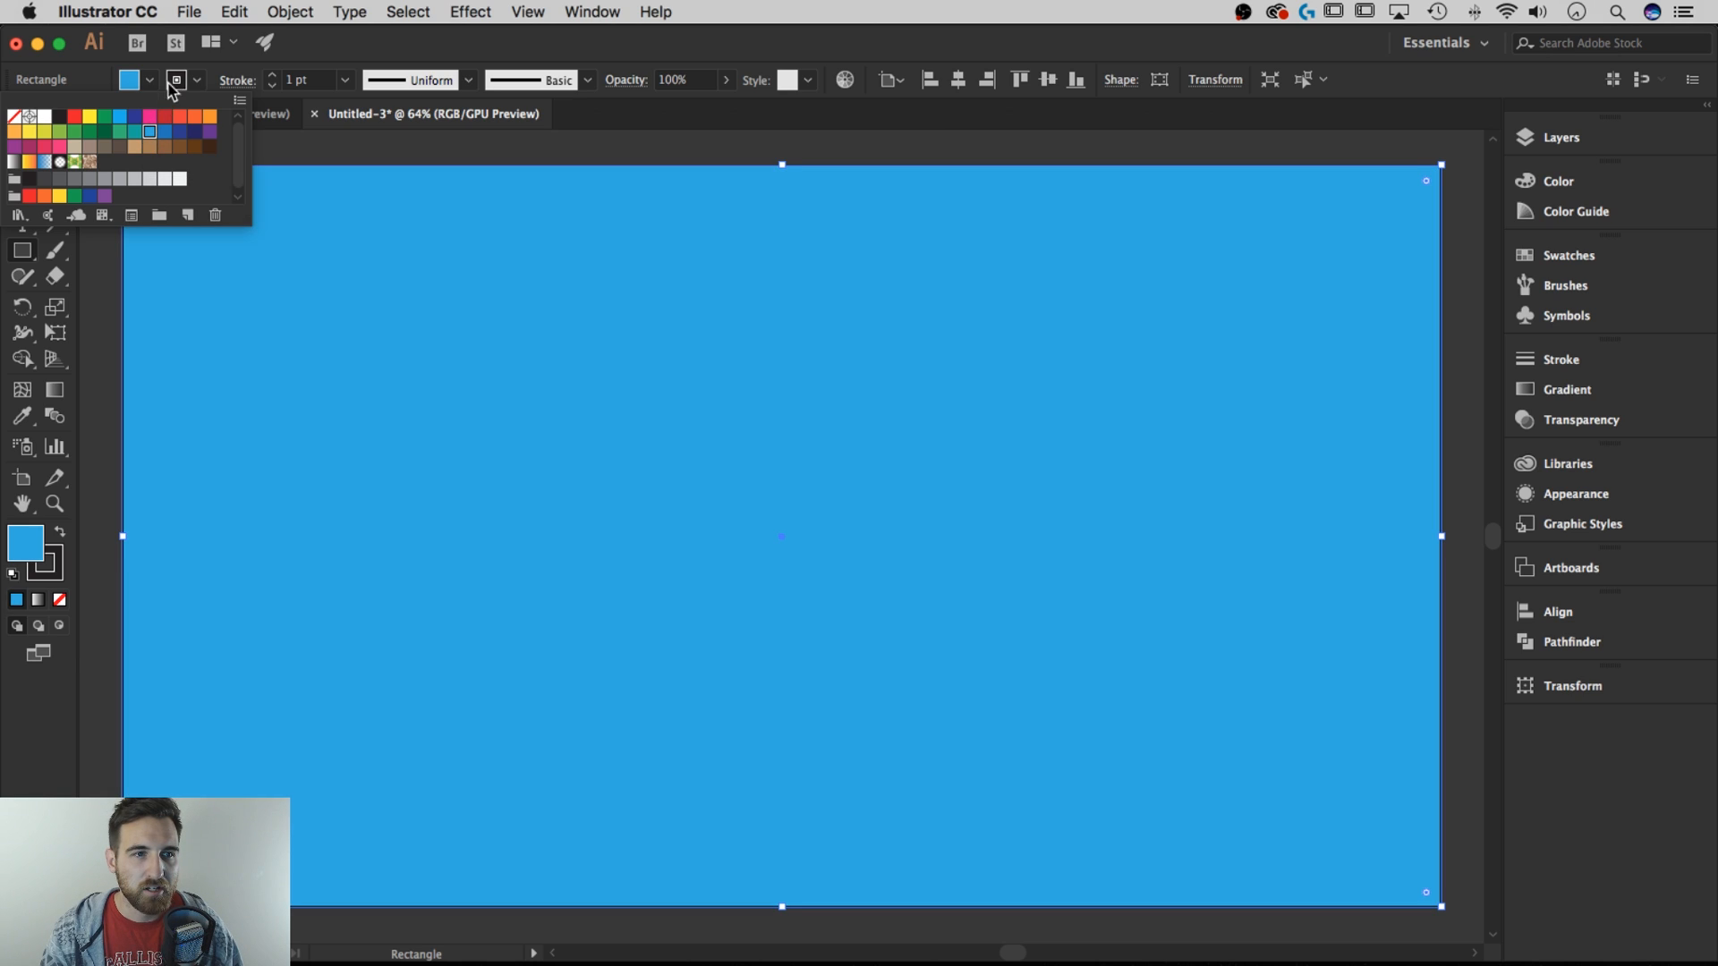
{"action": "left_click", "coordinate": [198, 81]}
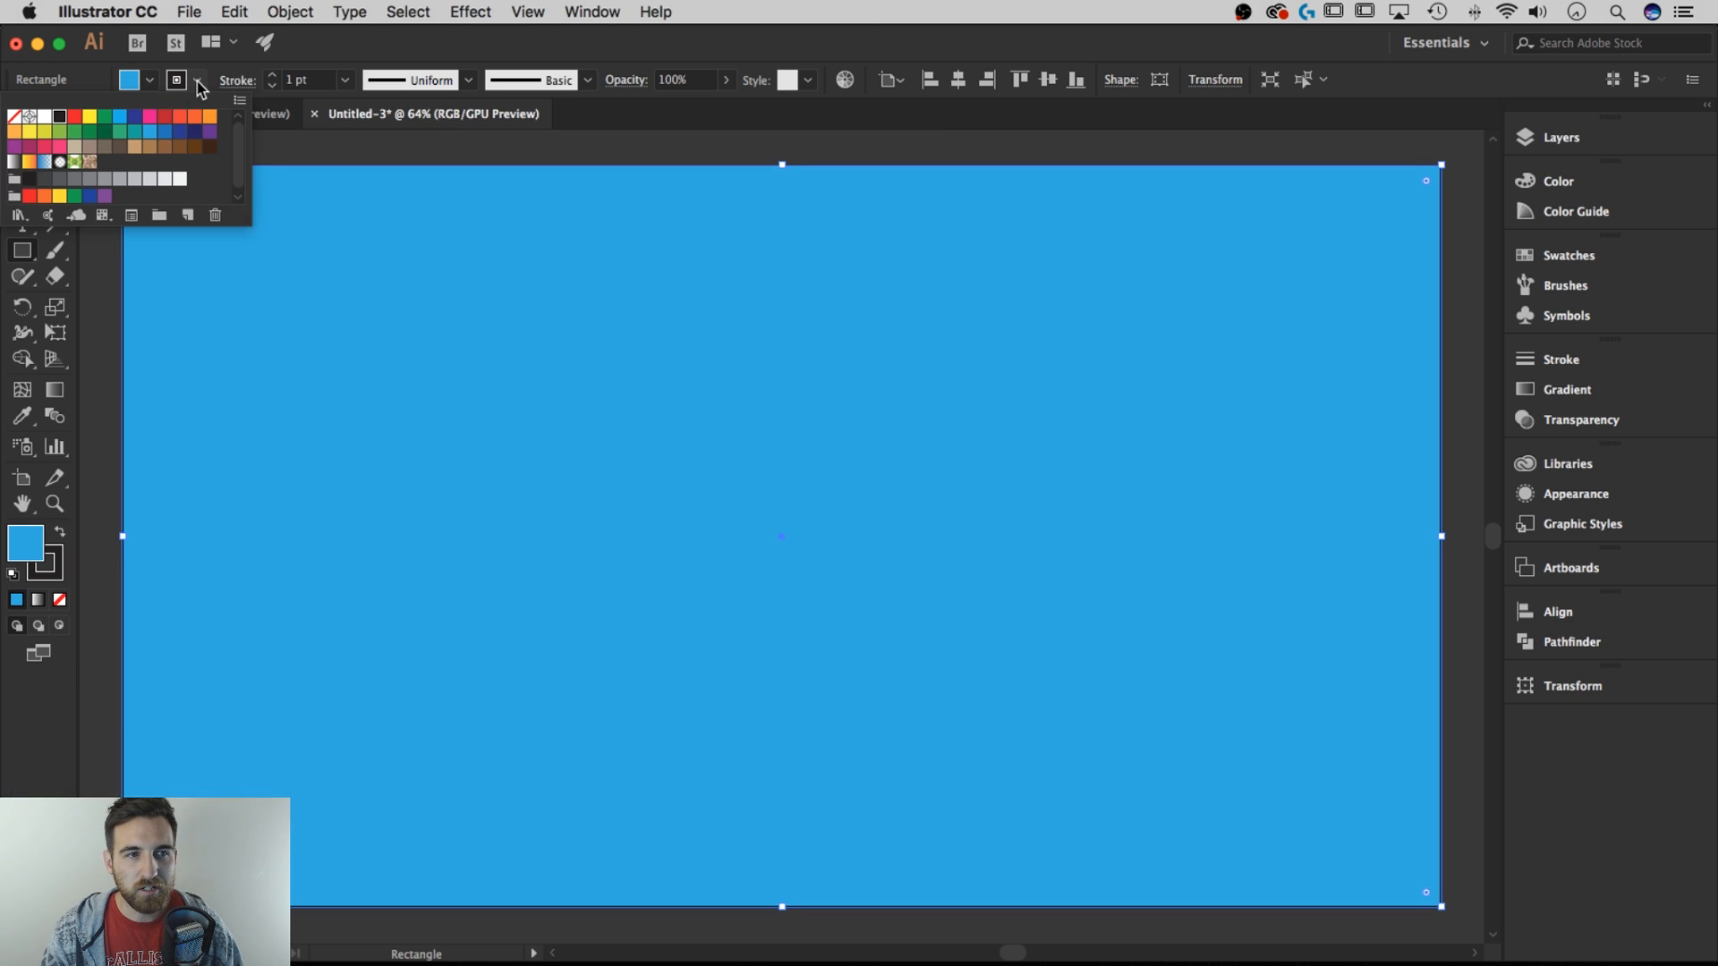
{"action": "left_click", "coordinate": [16, 121]}
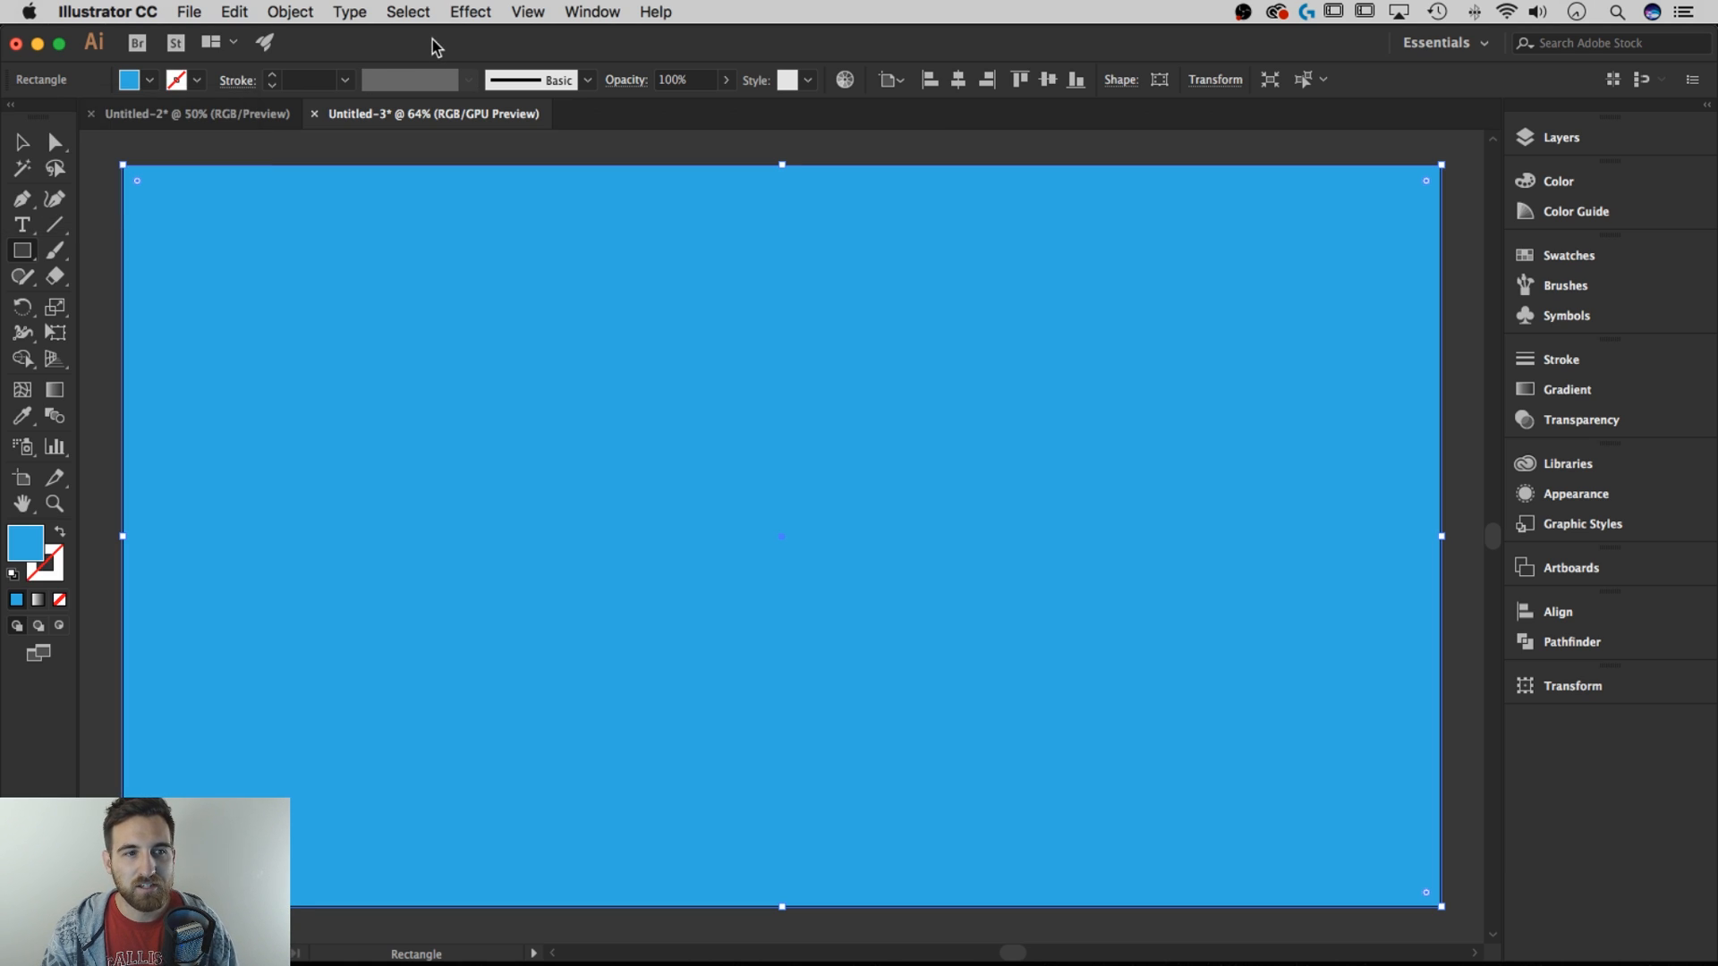
Lock the selected blue background rectangle
{"action": "left_click", "coordinate": [21, 141]}
{"action": "left_click", "coordinate": [238, 153]}
{"action": "left_click", "coordinate": [256, 202]}
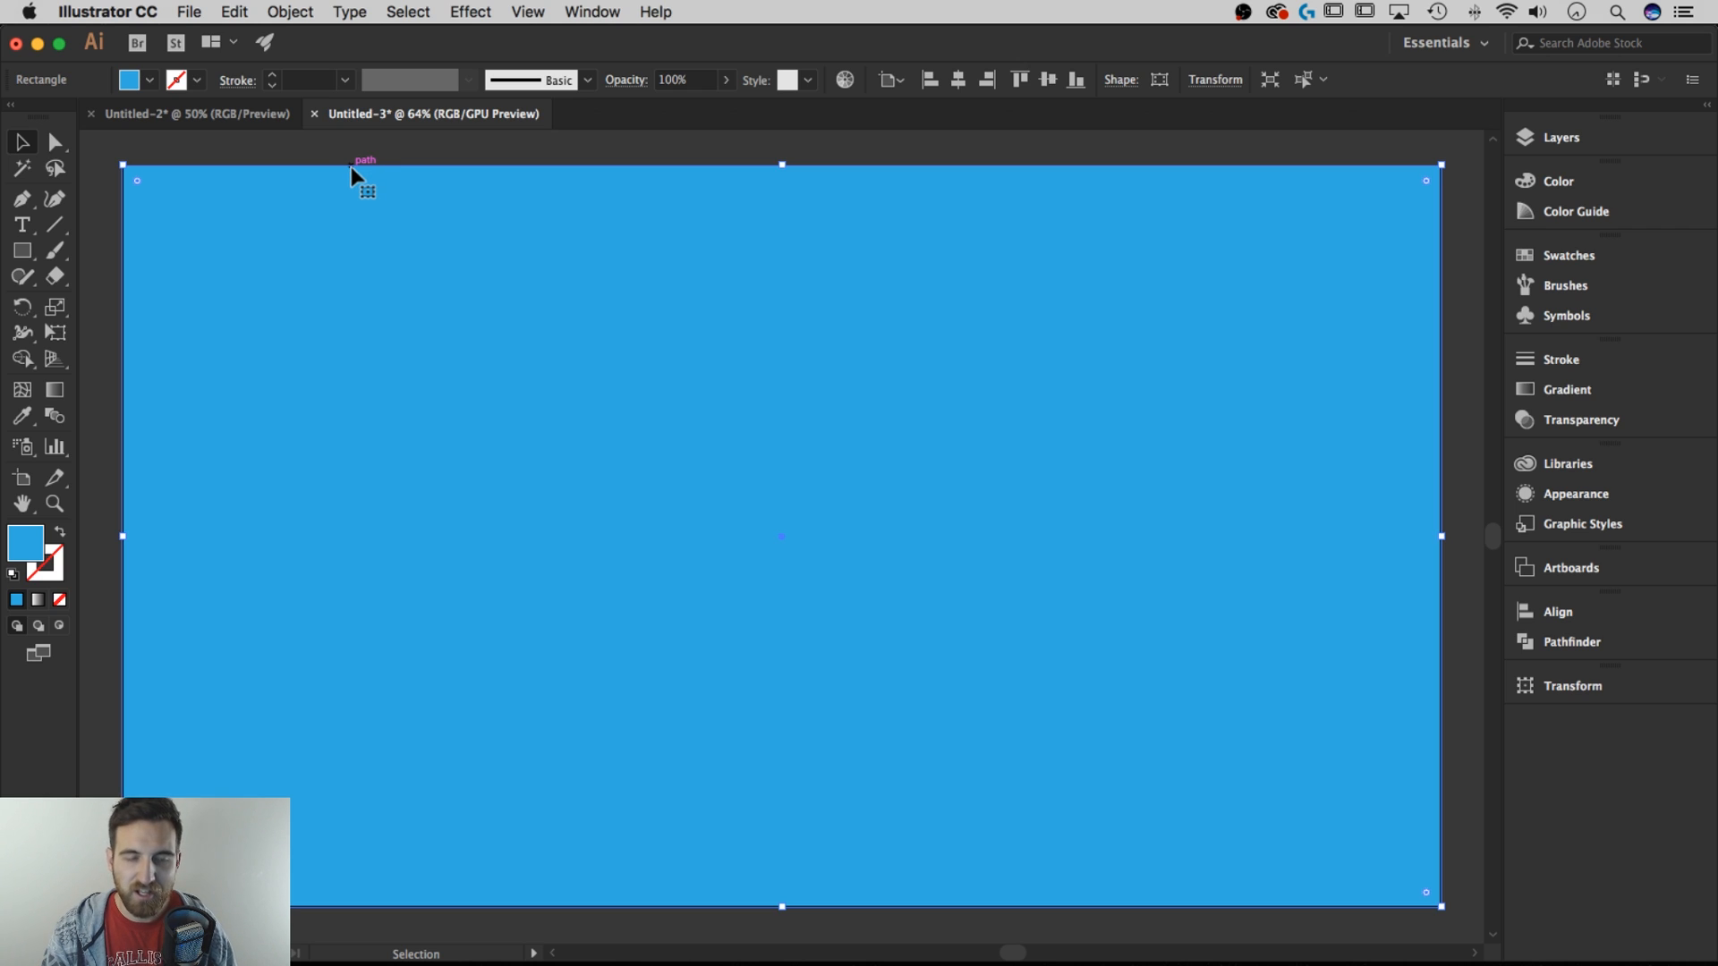
{"action": "left_click", "coordinate": [305, 11]}
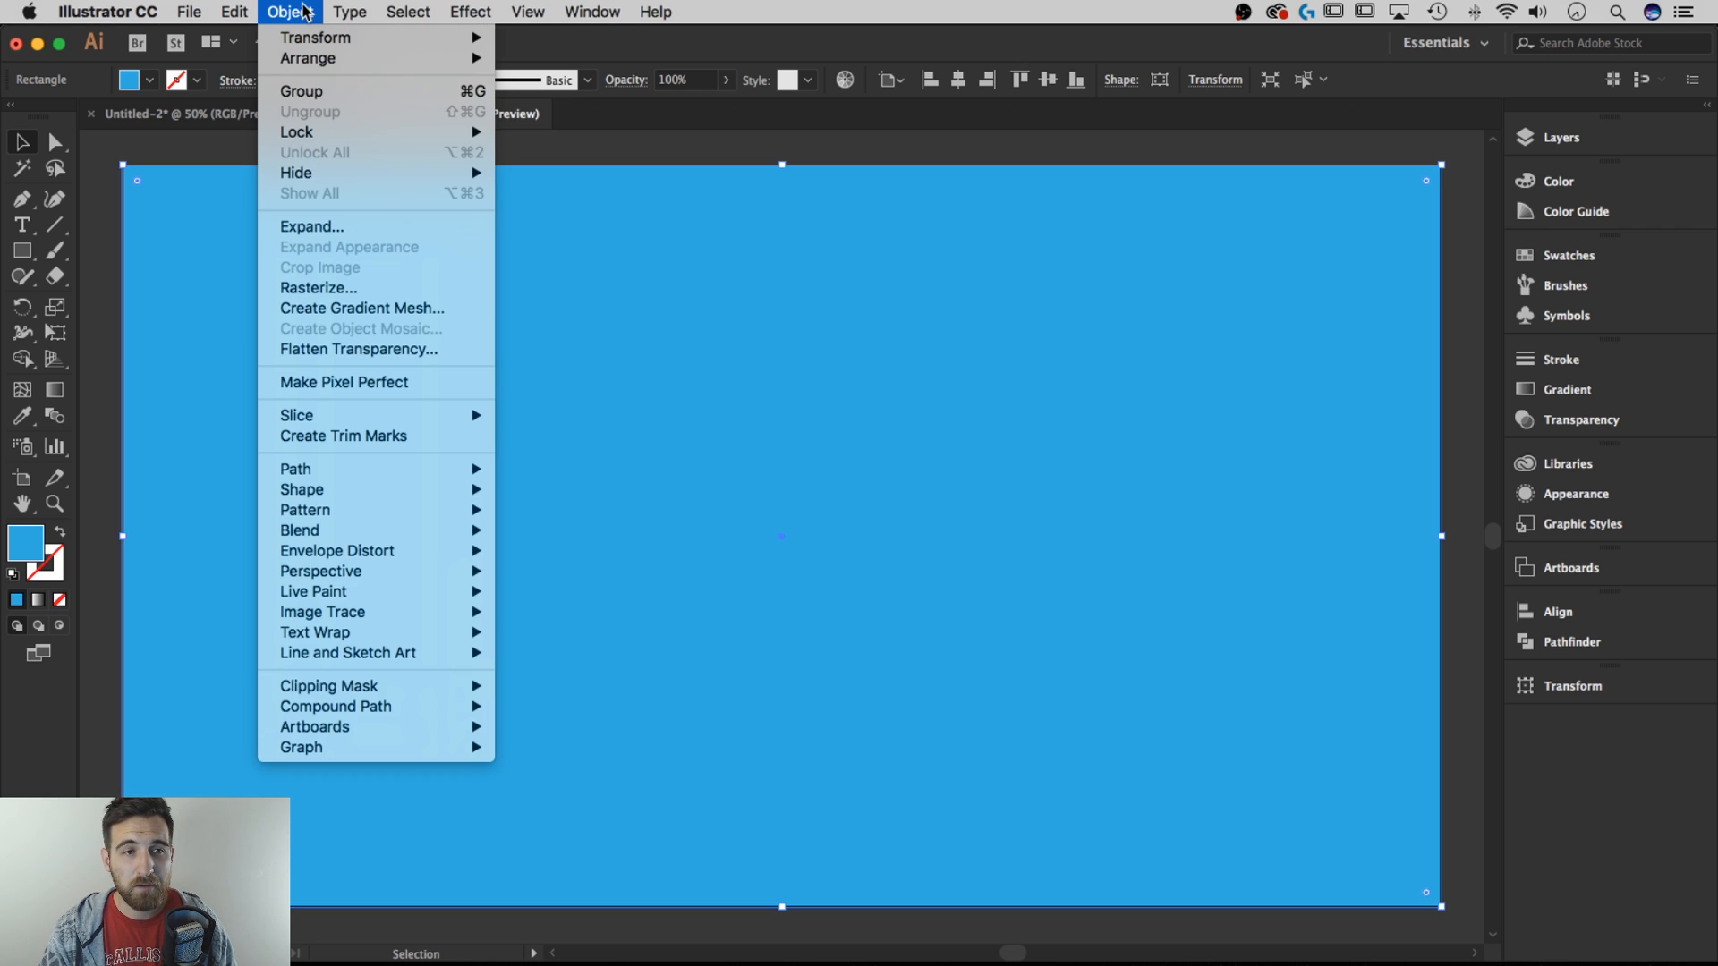
{"action": "mouse_move", "coordinate": [315, 133]}
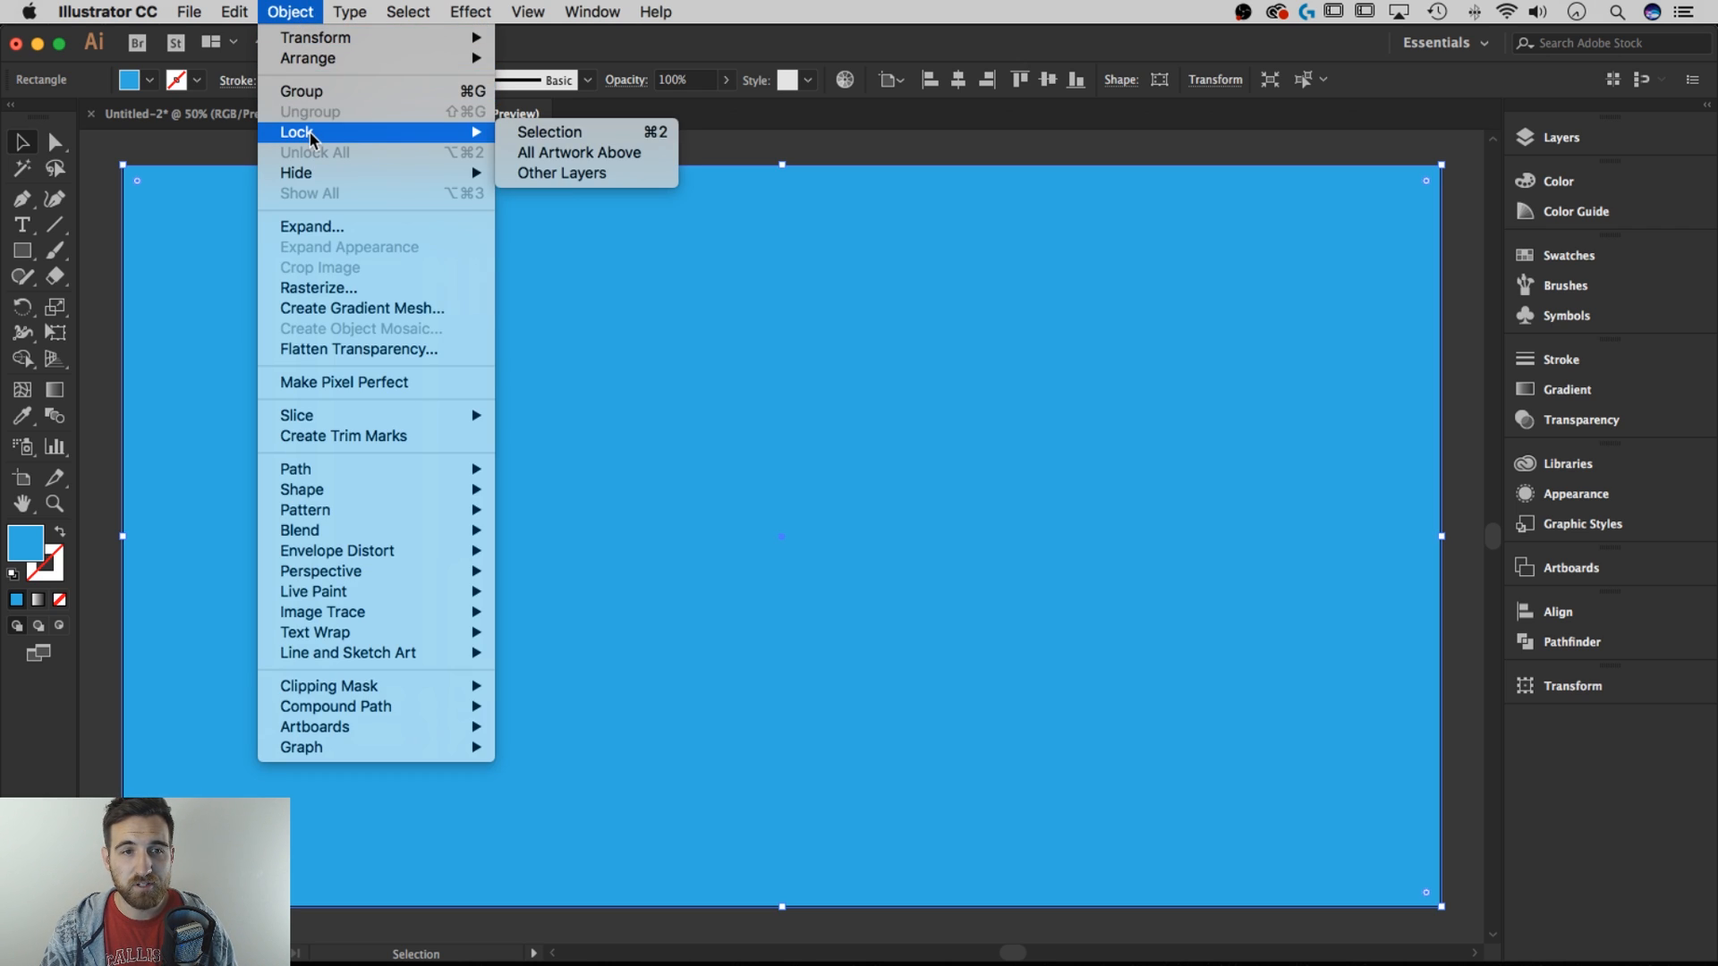
{"action": "left_click", "coordinate": [562, 132]}
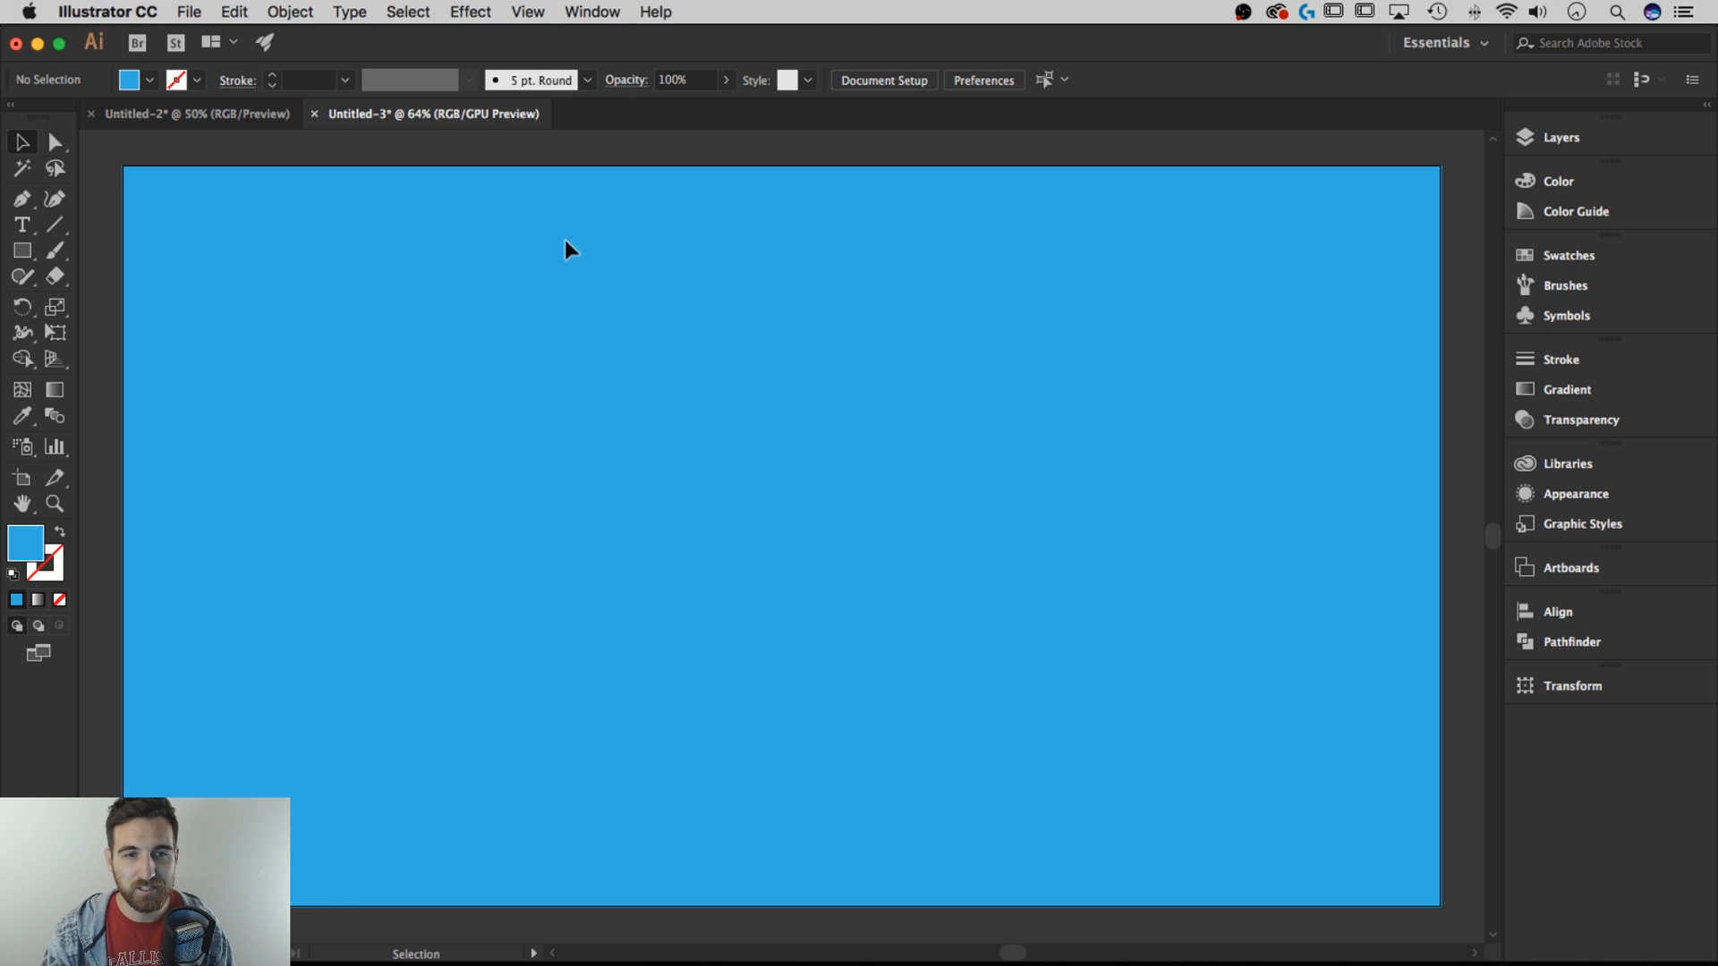
Draw a circle about 184 px in diameter left of the artboard's centre, with a white fill and a 20 pt black stroke
{"action": "left_click", "coordinate": [20, 255]}
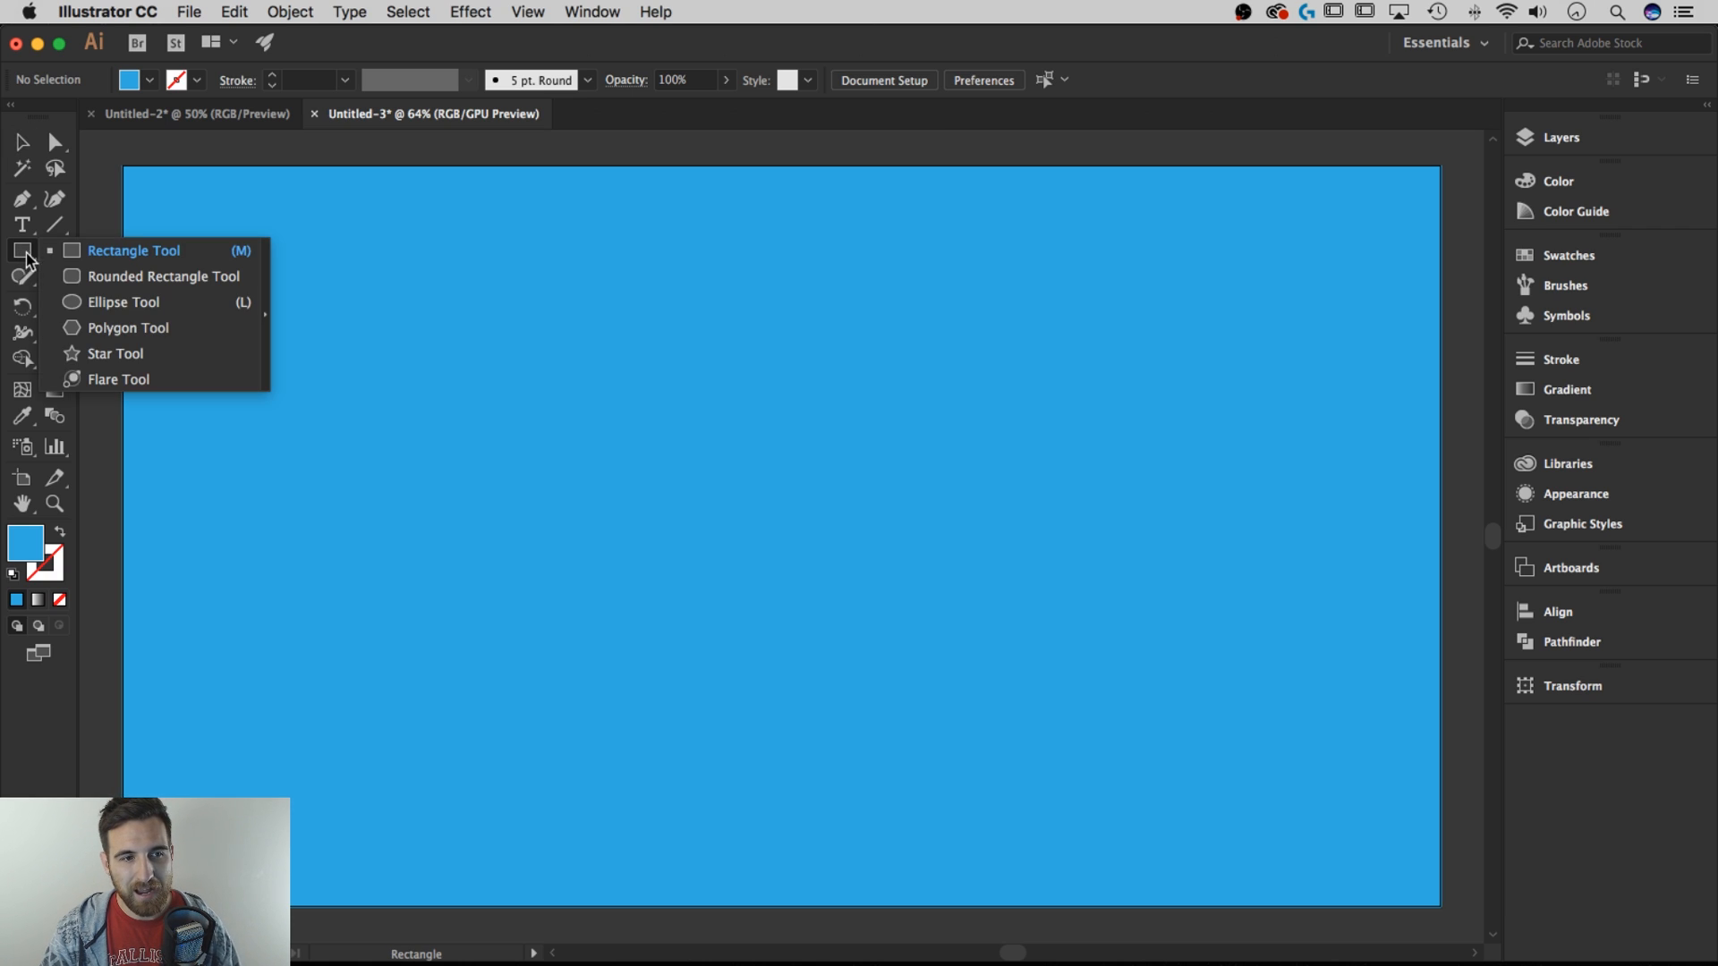
{"action": "left_click", "coordinate": [123, 303]}
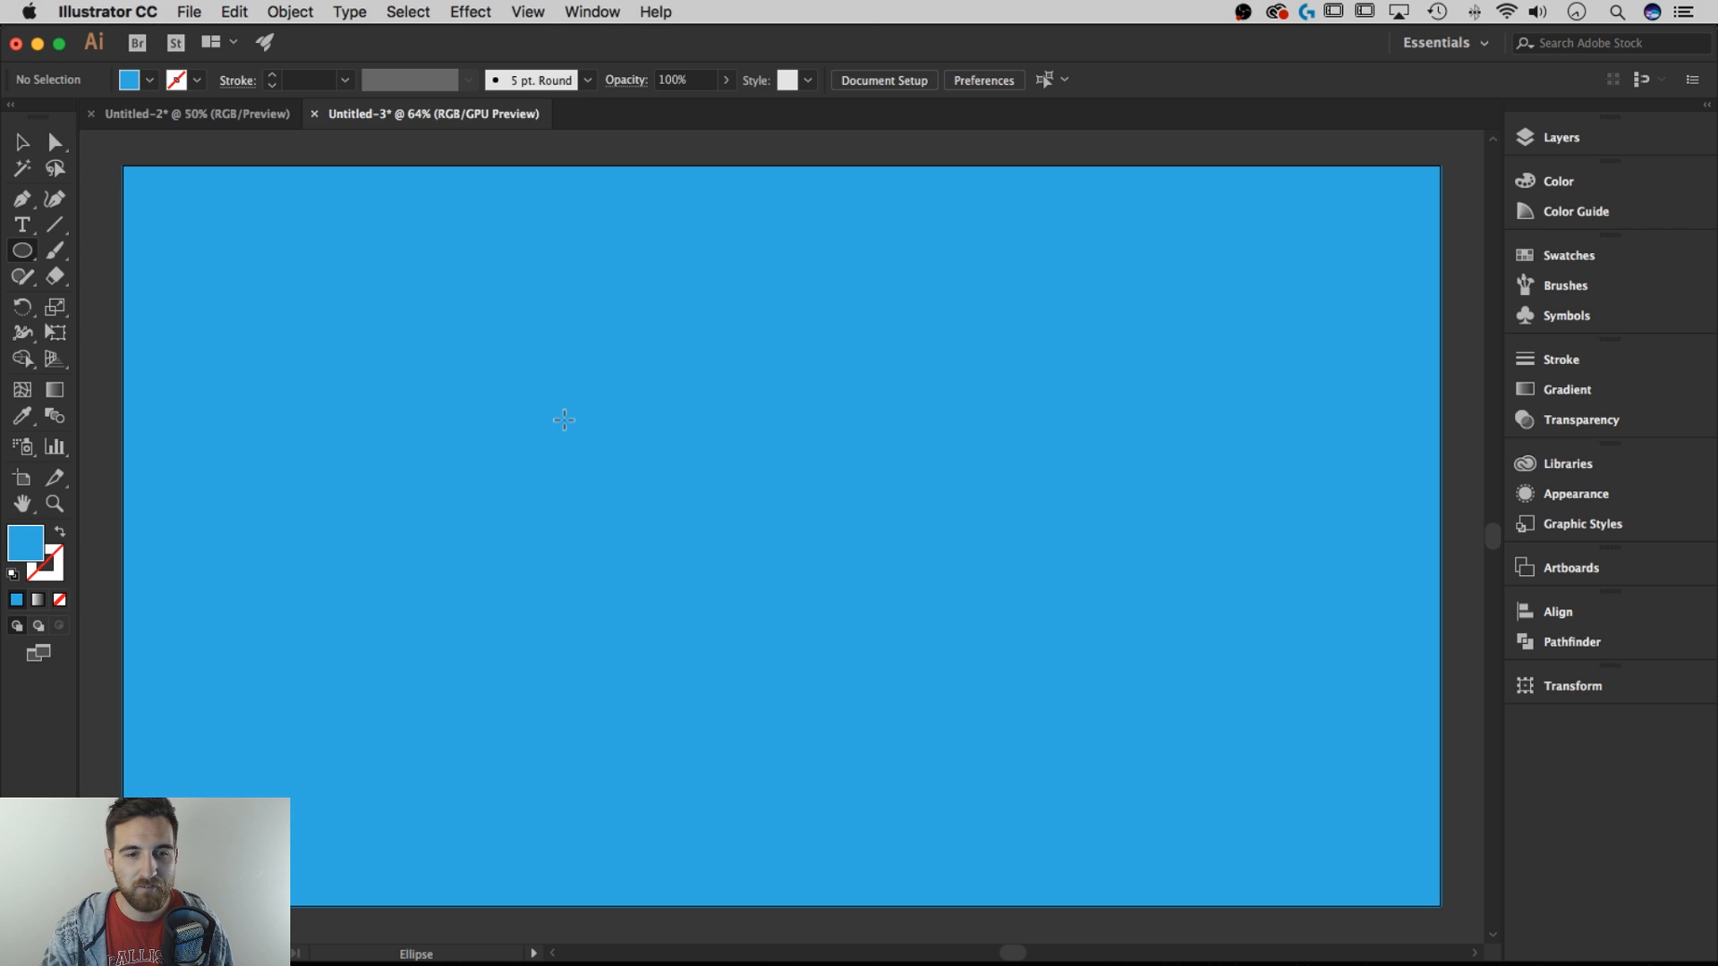
{"action": "left_click", "coordinate": [151, 83]}
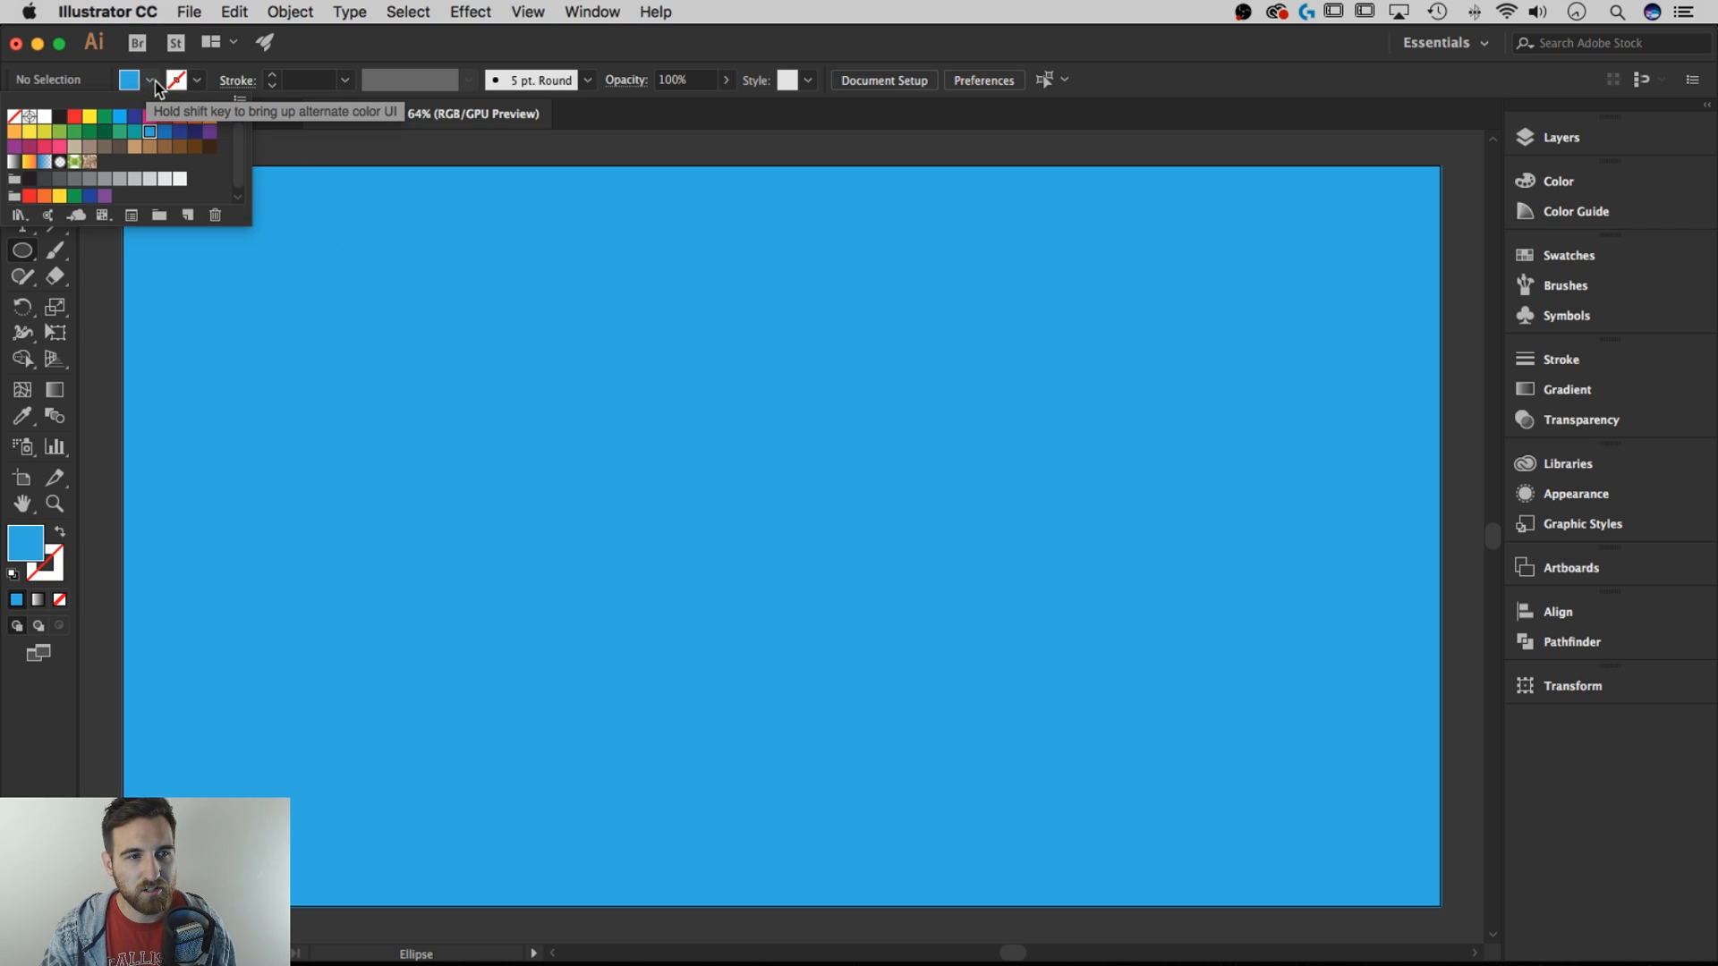
{"action": "left_click", "coordinate": [44, 119]}
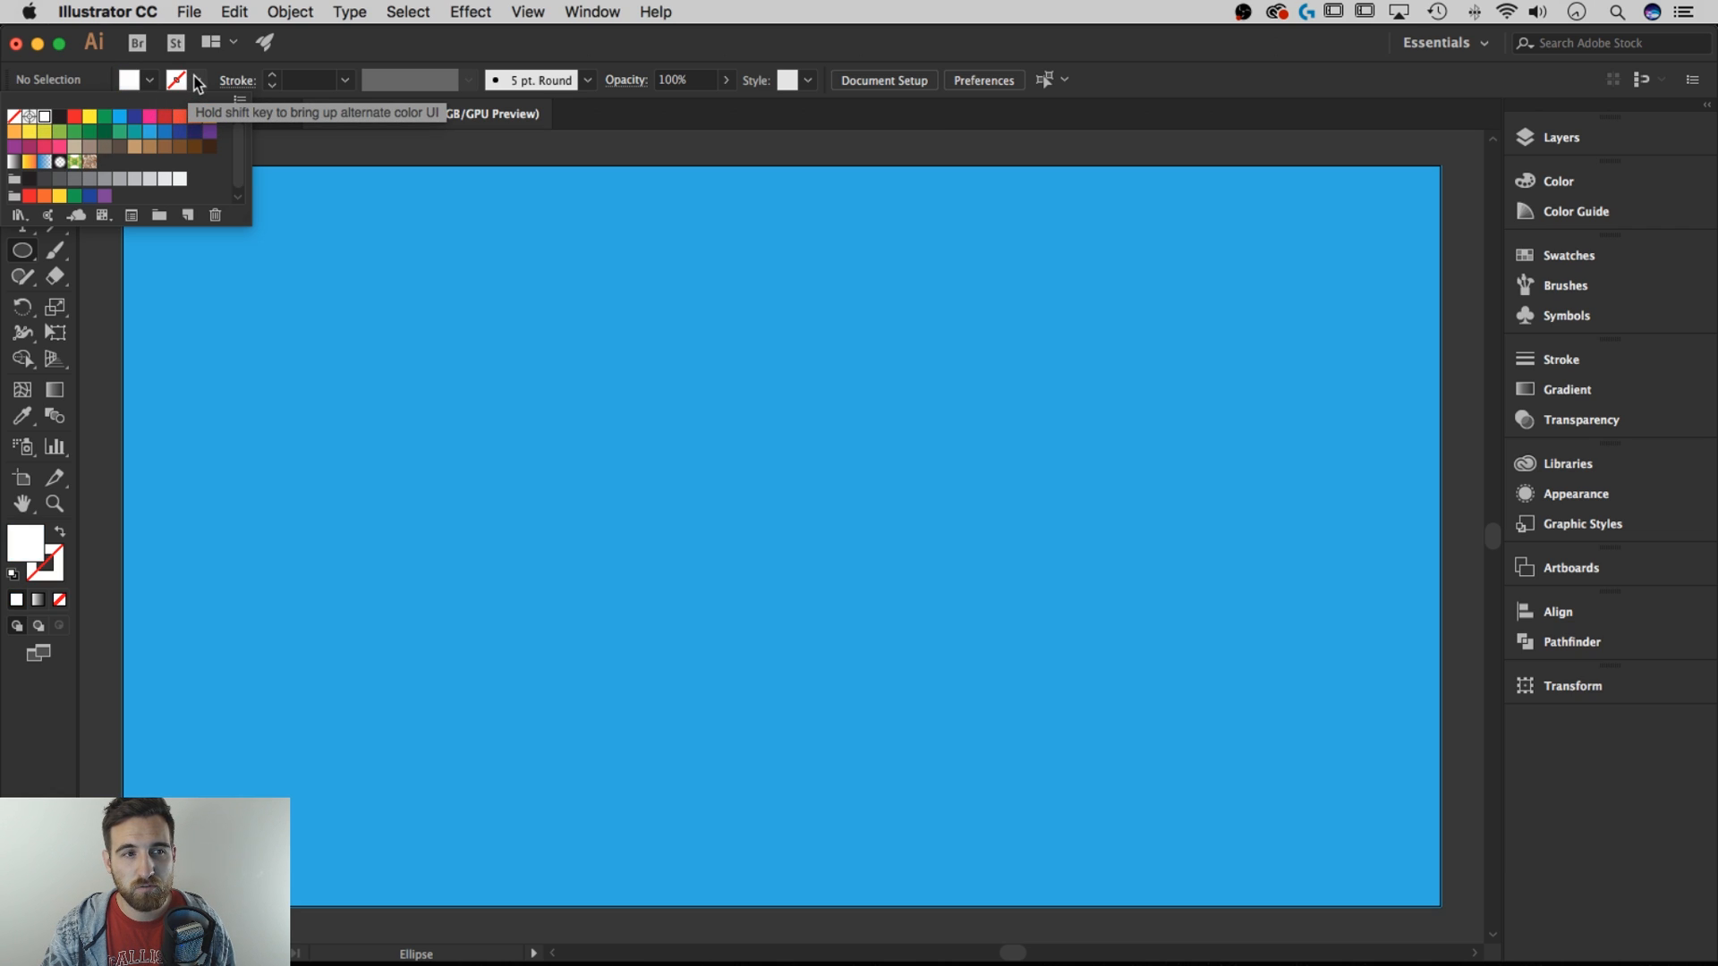
{"action": "left_click", "coordinate": [198, 83]}
{"action": "left_click", "coordinate": [198, 82]}
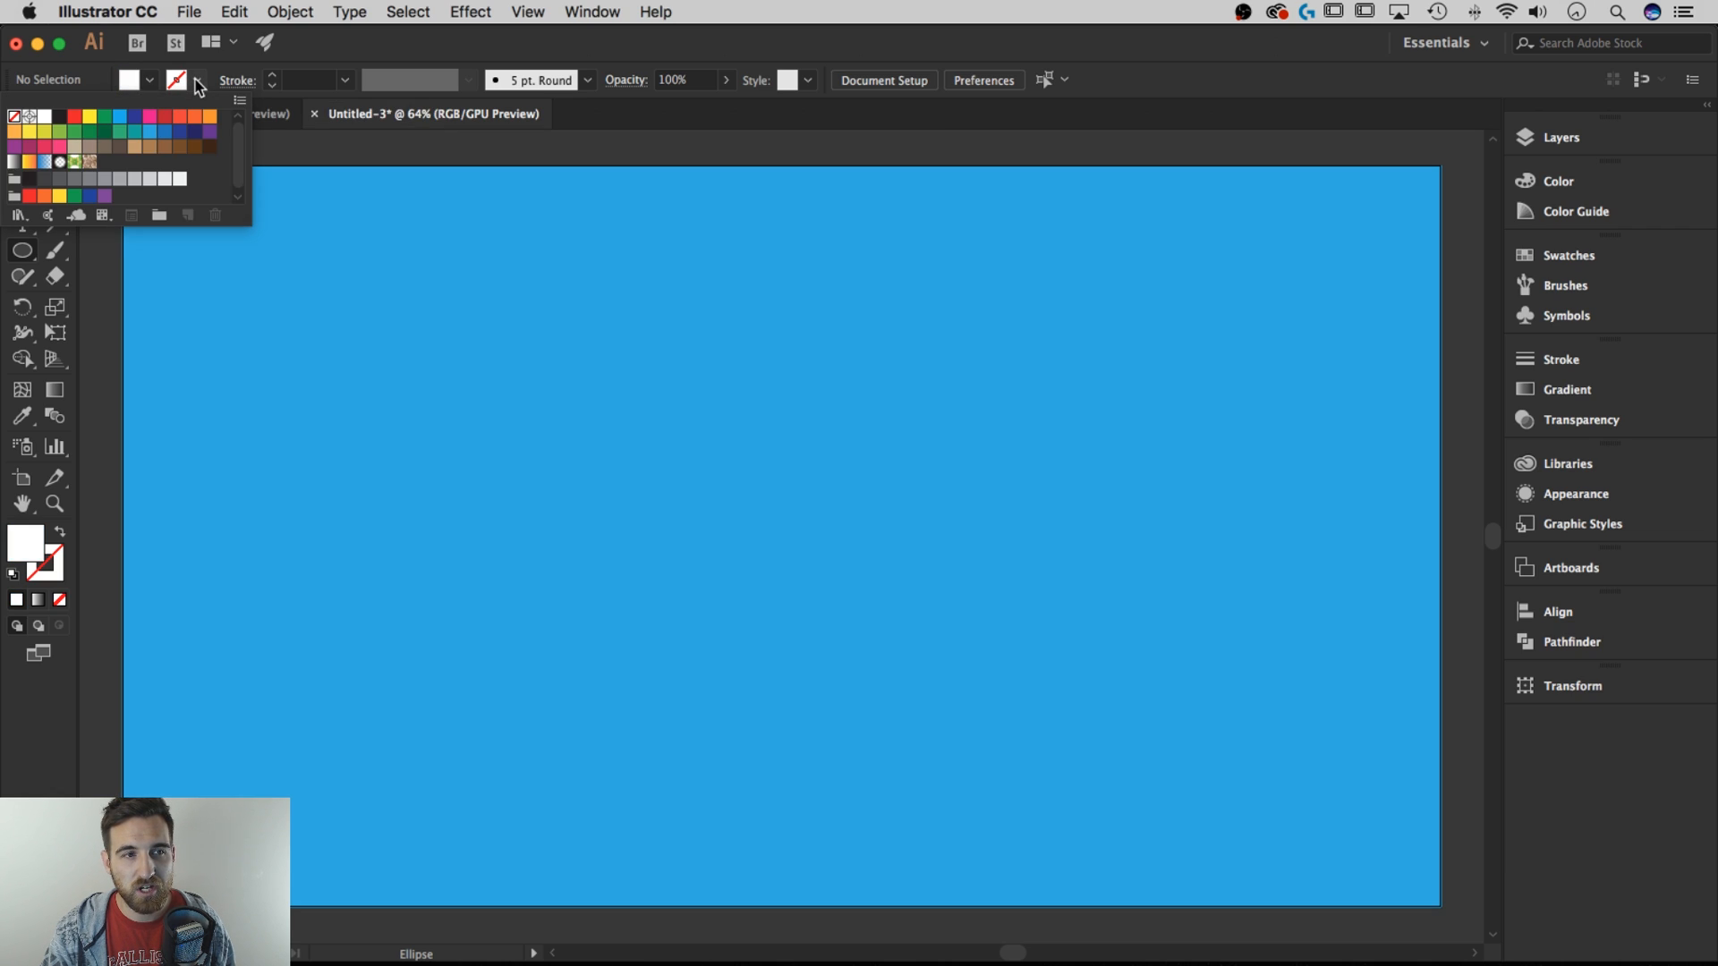
{"action": "left_click", "coordinate": [59, 117]}
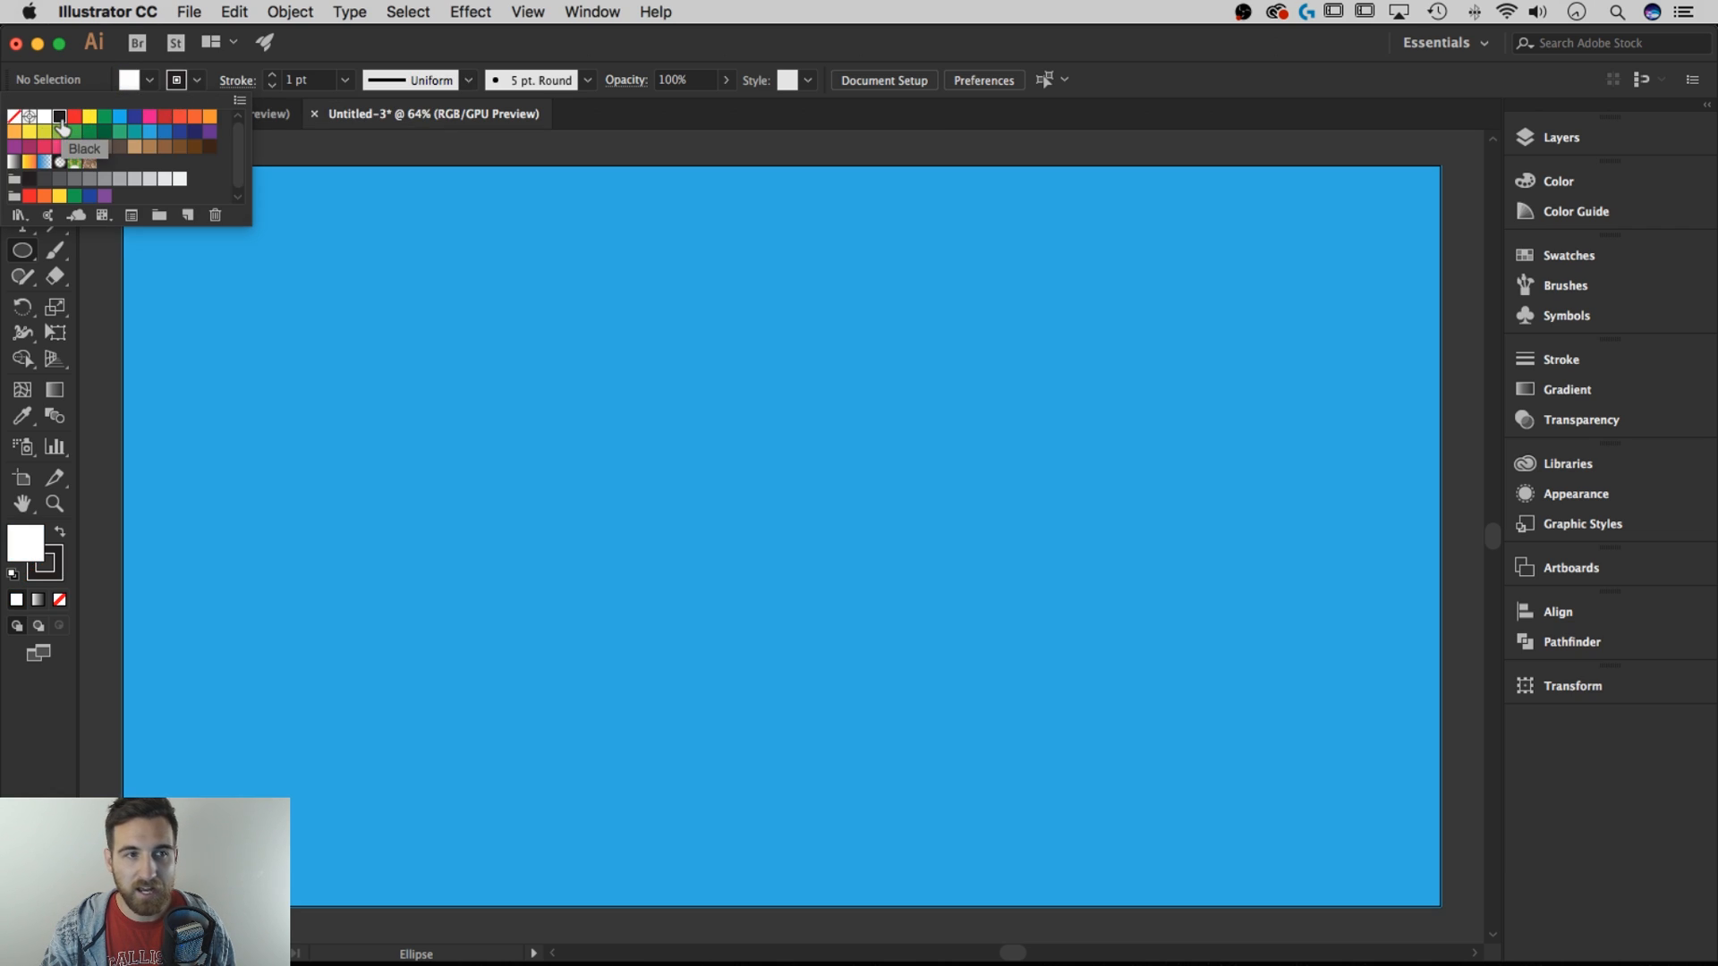
{"action": "left_click", "coordinate": [308, 80]}
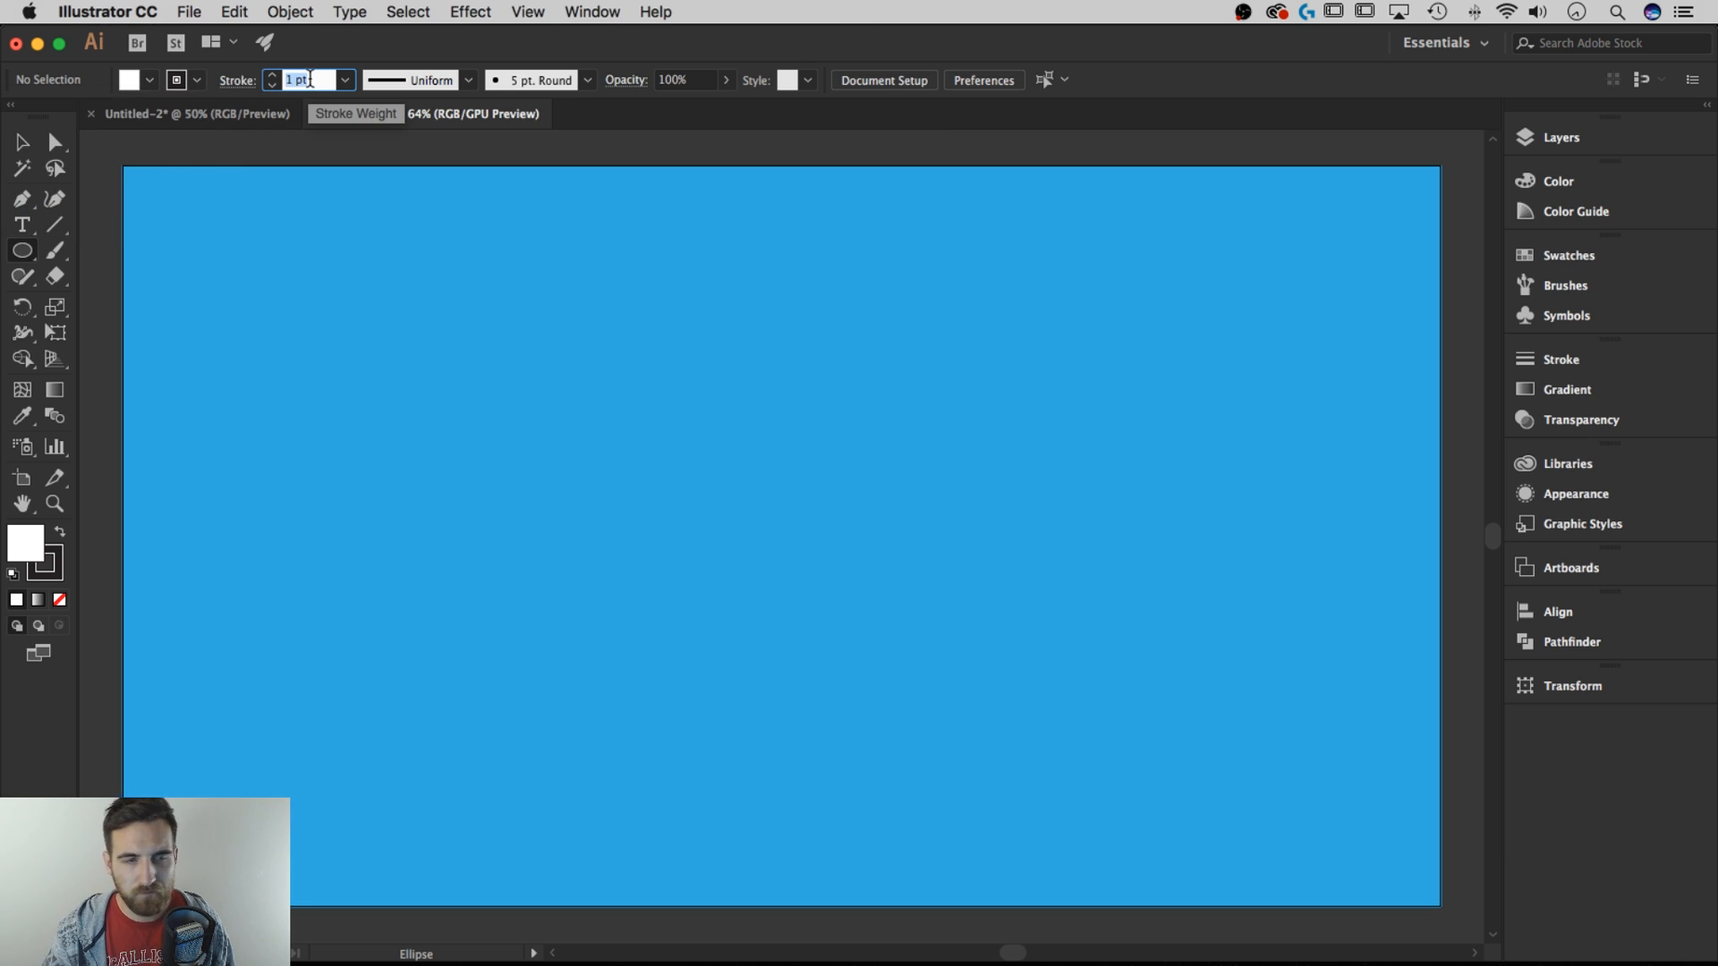
{"action": "type", "text": "20"}
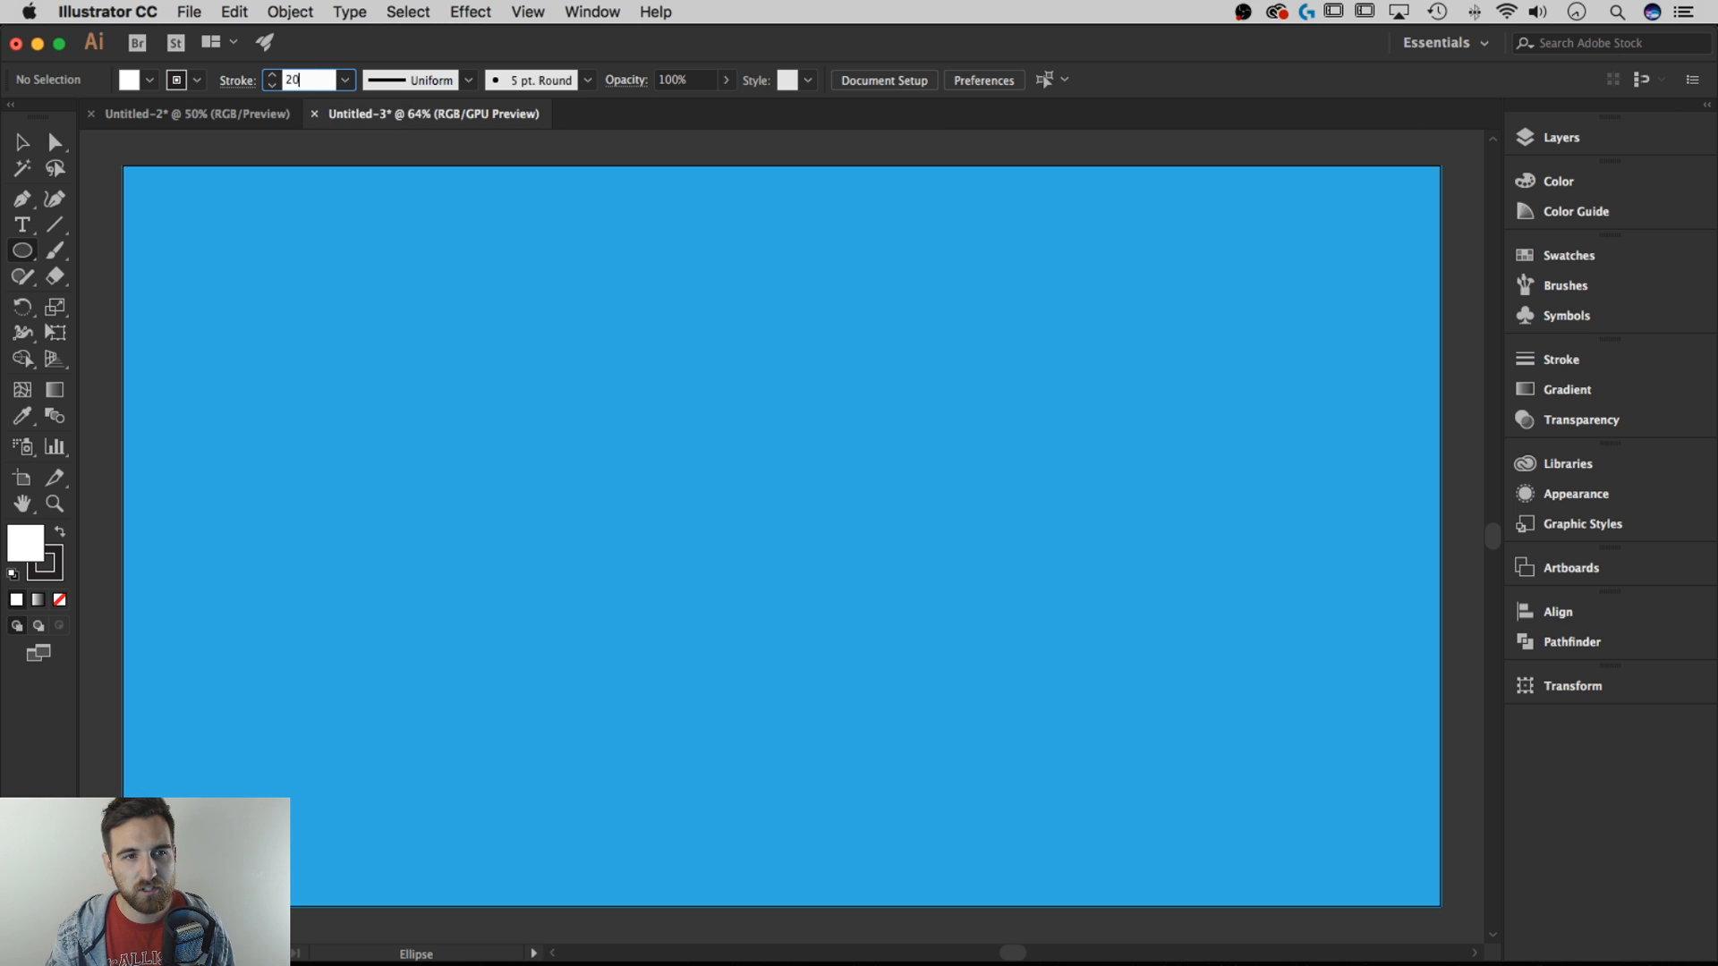
{"action": "key", "text": "Return"}
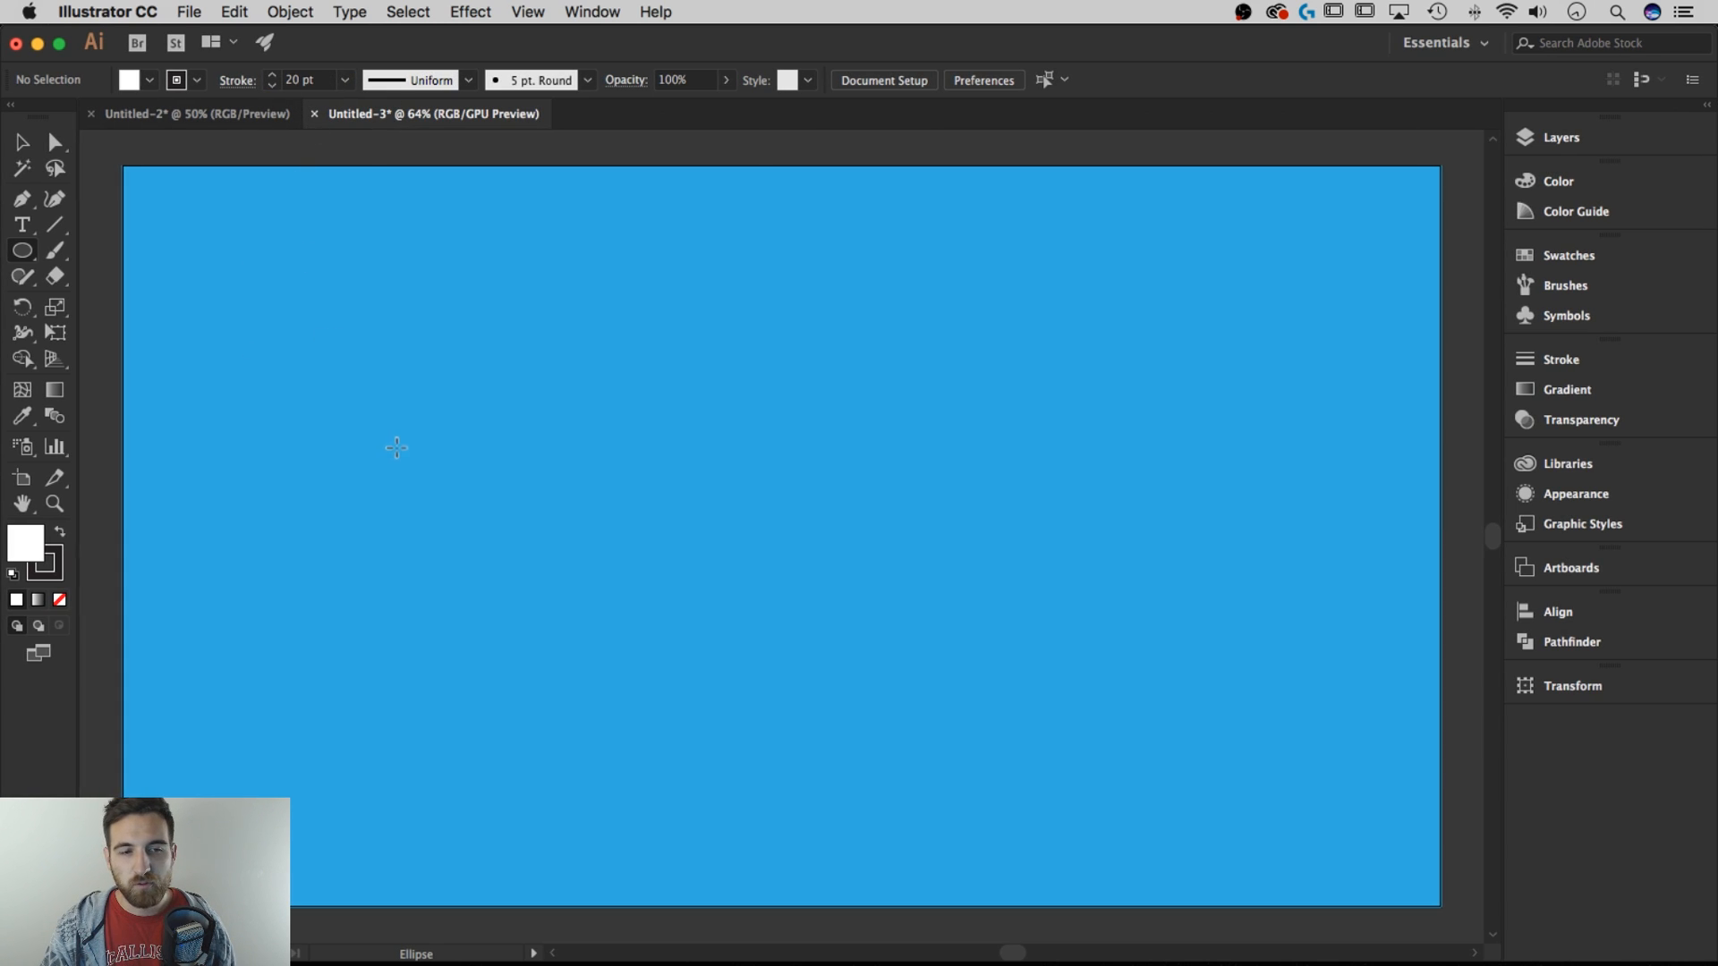
{"action": "left_click_drag", "start_coordinate": [444, 440], "coordinate": [562, 556]}
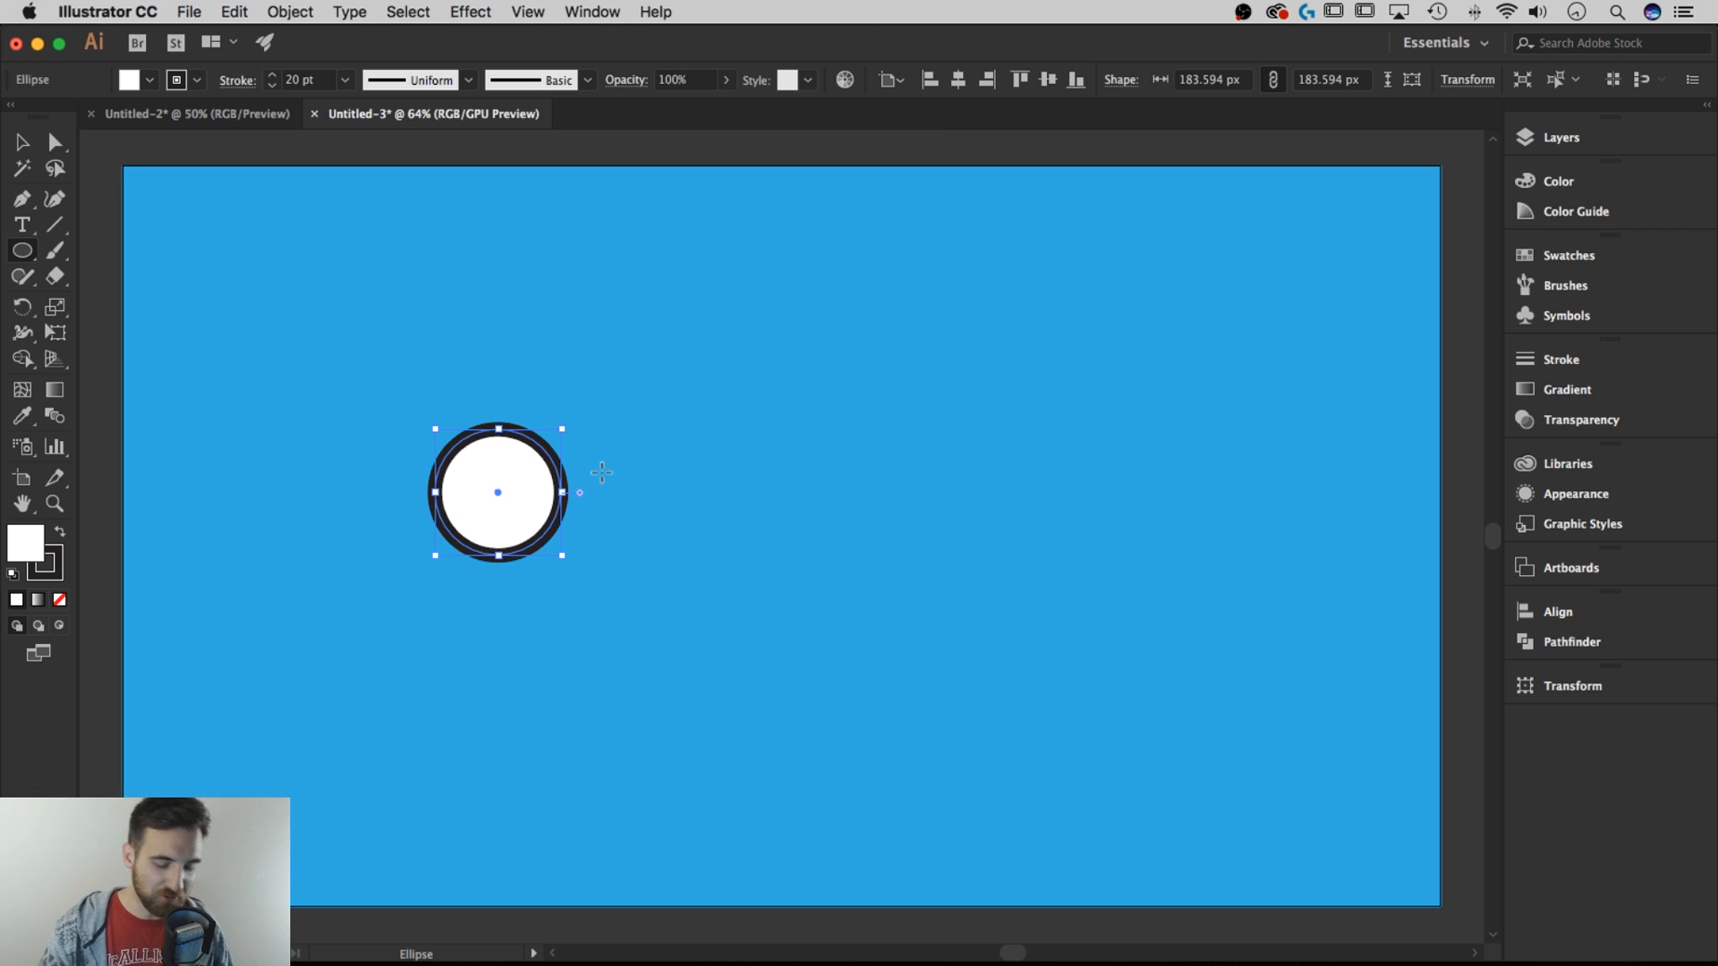
Duplicate the circle horizontally to its right, level with the original, and shift the copy slightly farther right to leave a wide gap
{"action": "left_click", "coordinate": [25, 145]}
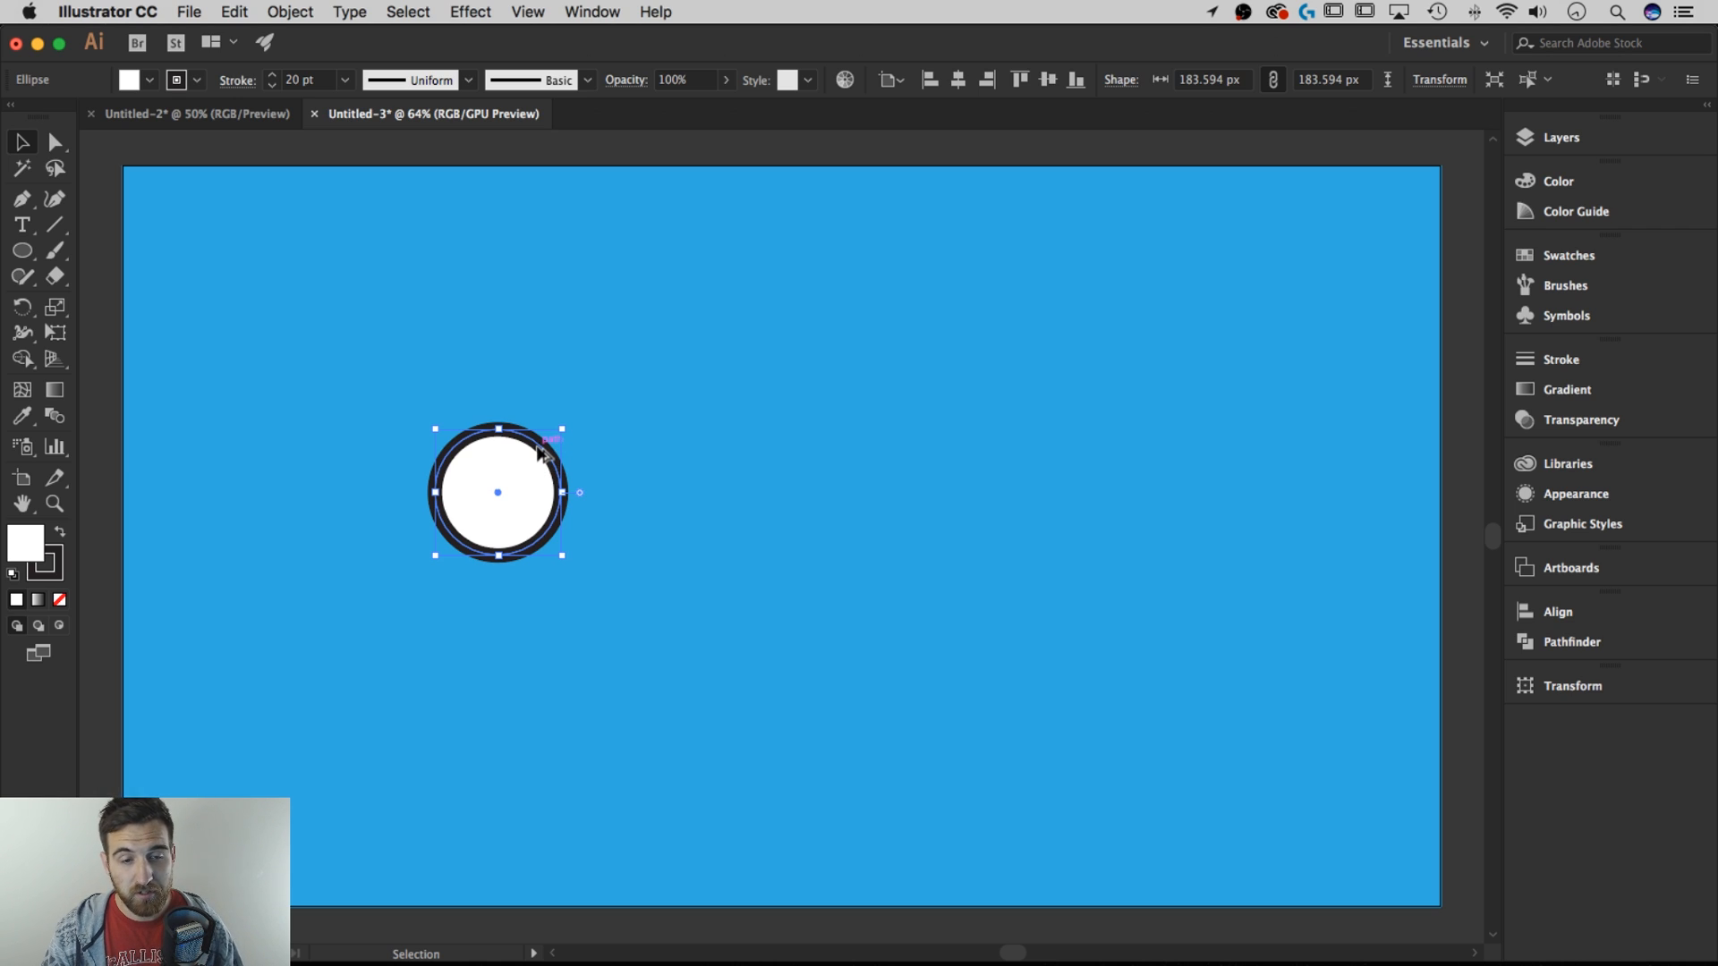
{"action": "left_click_drag", "start_coordinate": [537, 453], "coordinate": [769, 464]}
{"action": "left_click", "coordinate": [528, 11]}
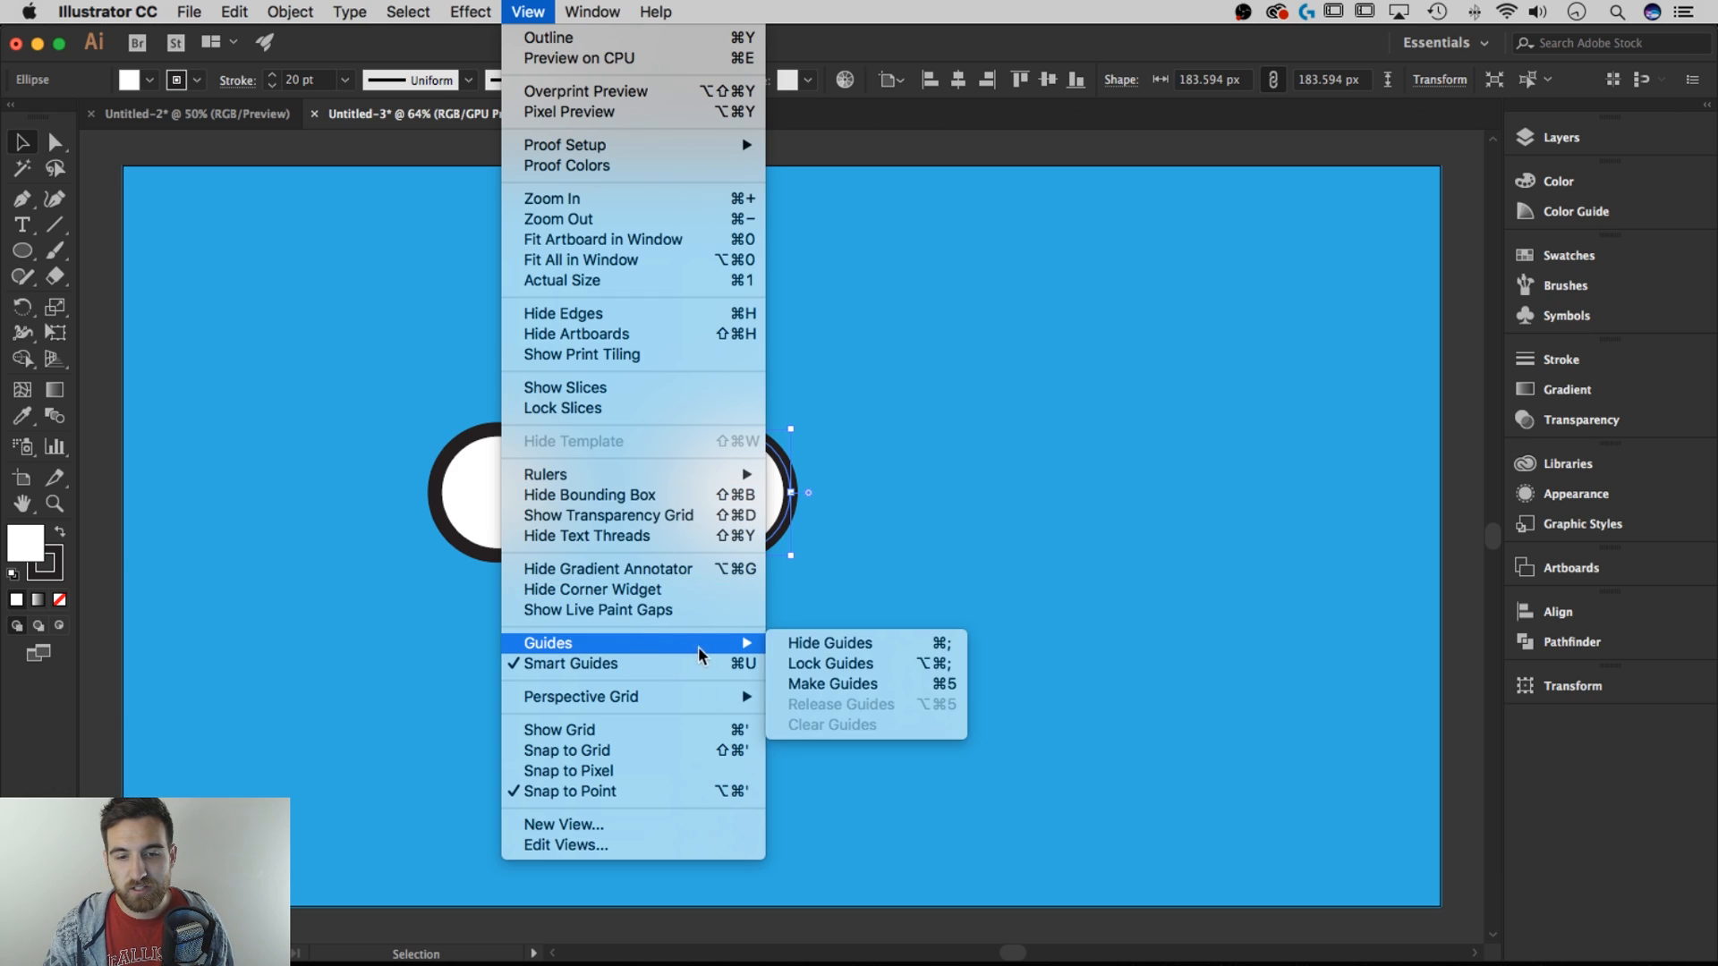
{"action": "left_click", "coordinate": [19, 144]}
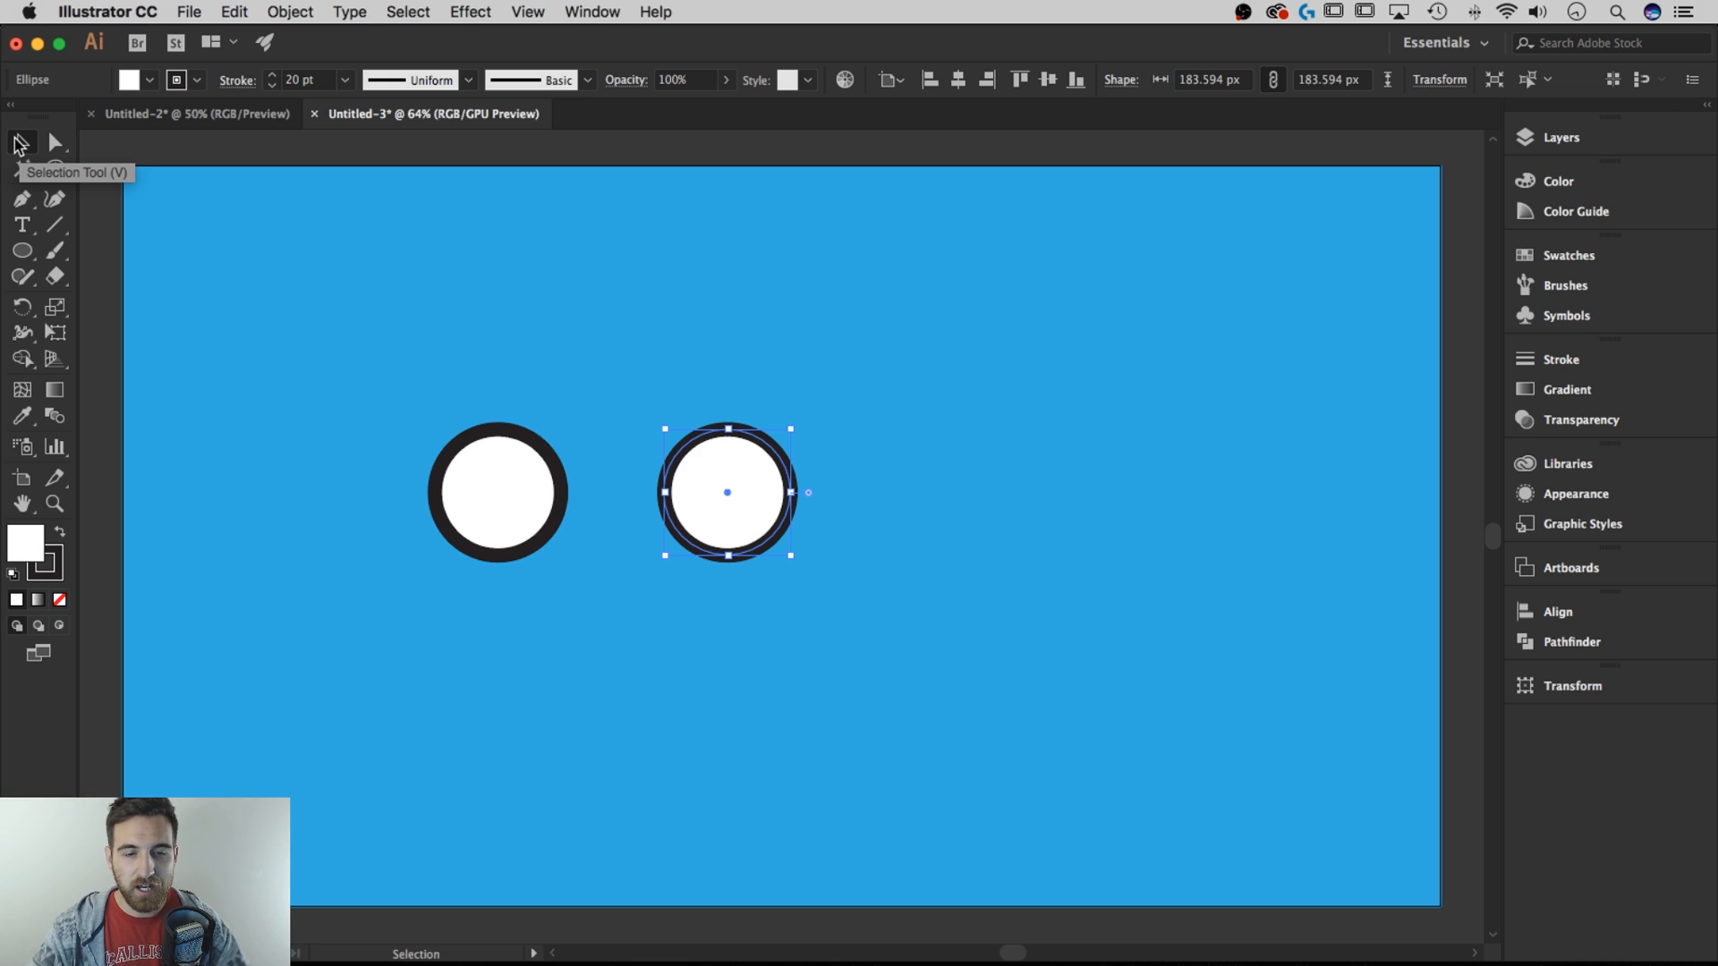
{"action": "left_click", "coordinate": [820, 458]}
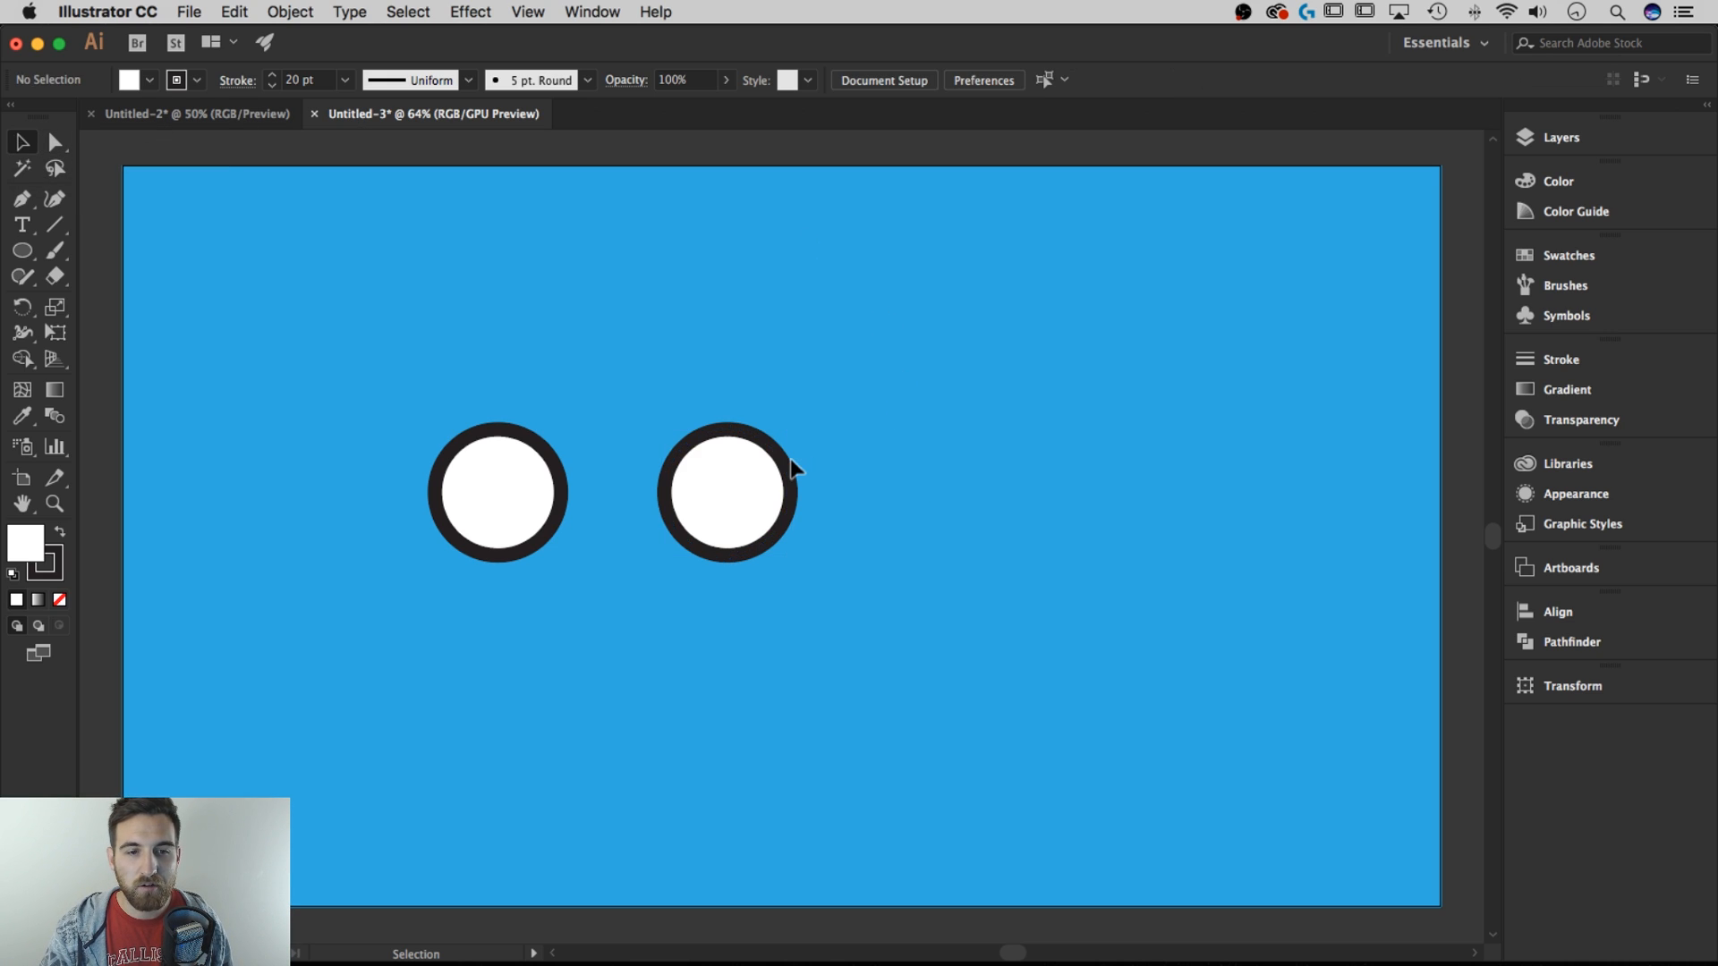
{"action": "left_click", "coordinate": [721, 460]}
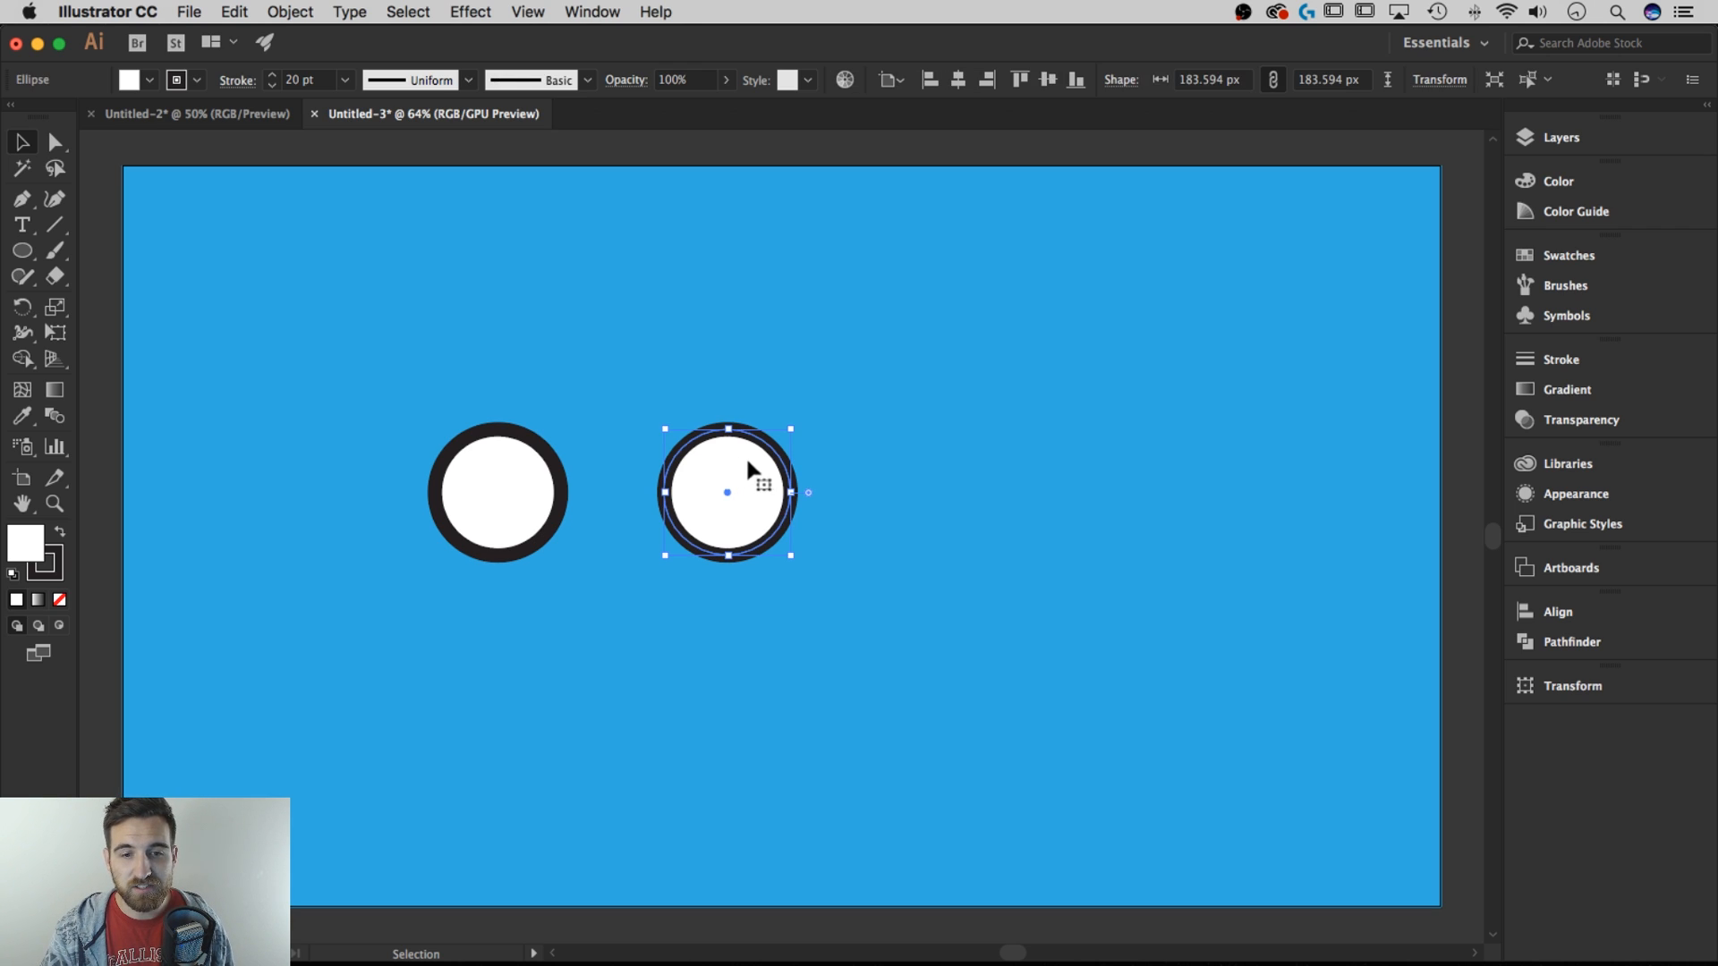
{"action": "left_click_drag", "start_coordinate": [732, 460], "coordinate": [748, 456]}
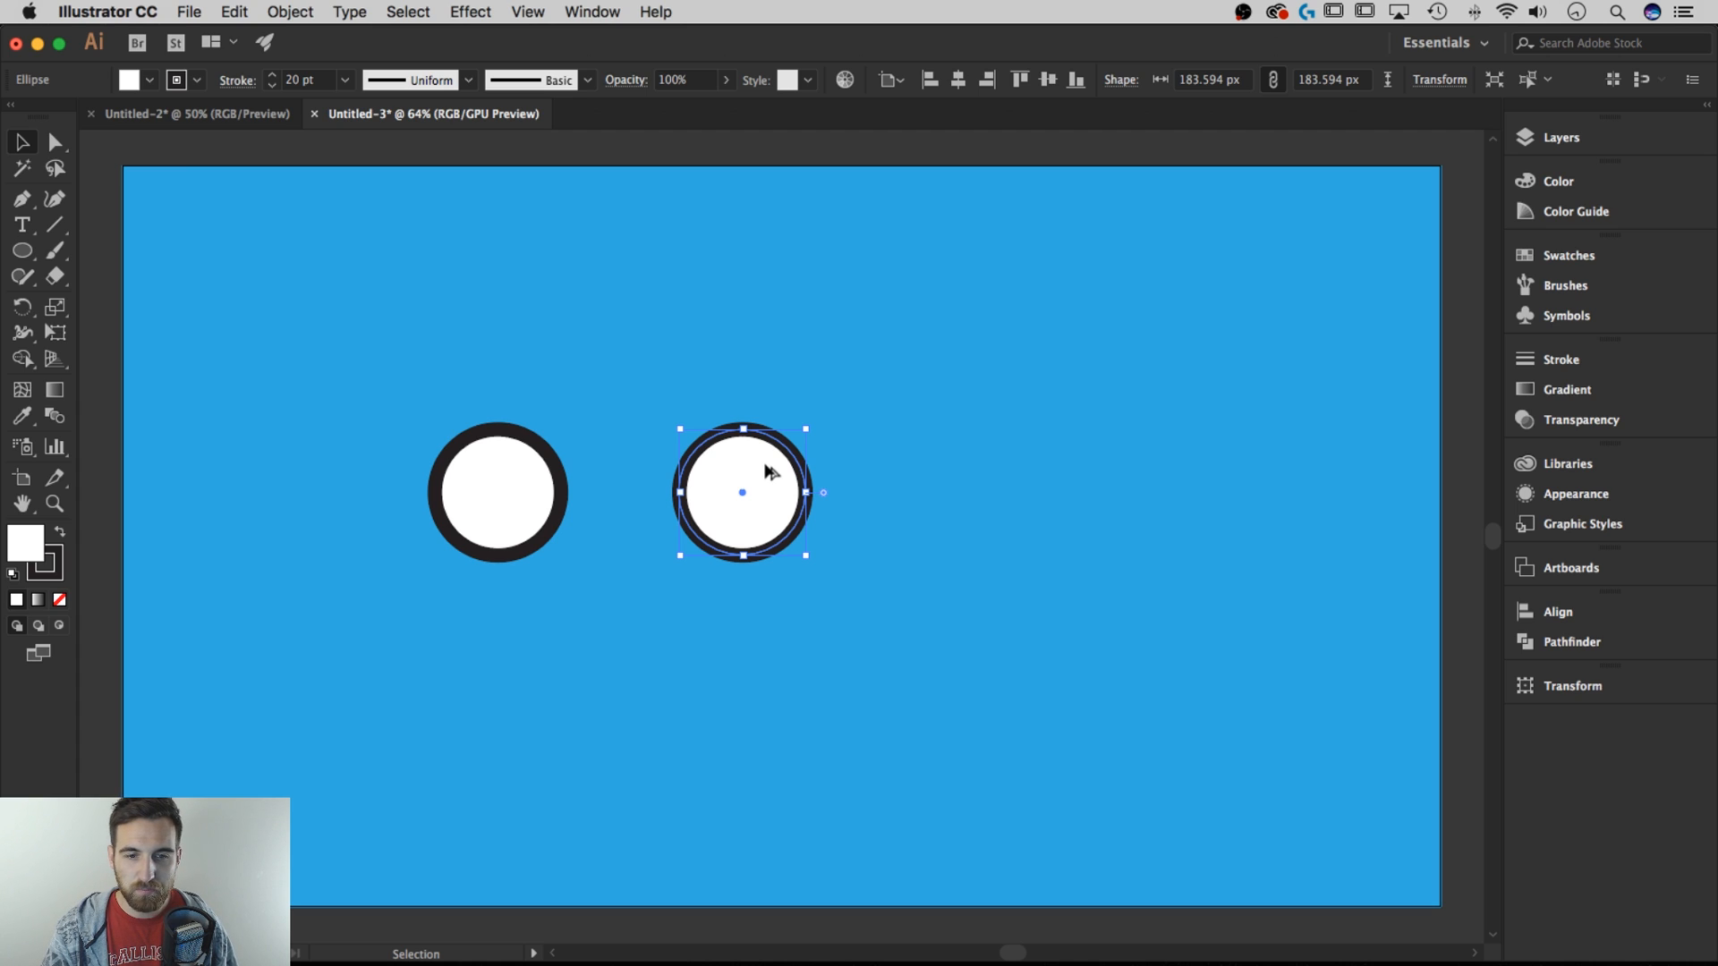
Duplicate the right circle leftward so they overlap, and enlarge the copy proportionally to about 240 px, keeping its base level
{"action": "left_click_drag", "start_coordinate": [765, 465], "coordinate": [702, 472]}
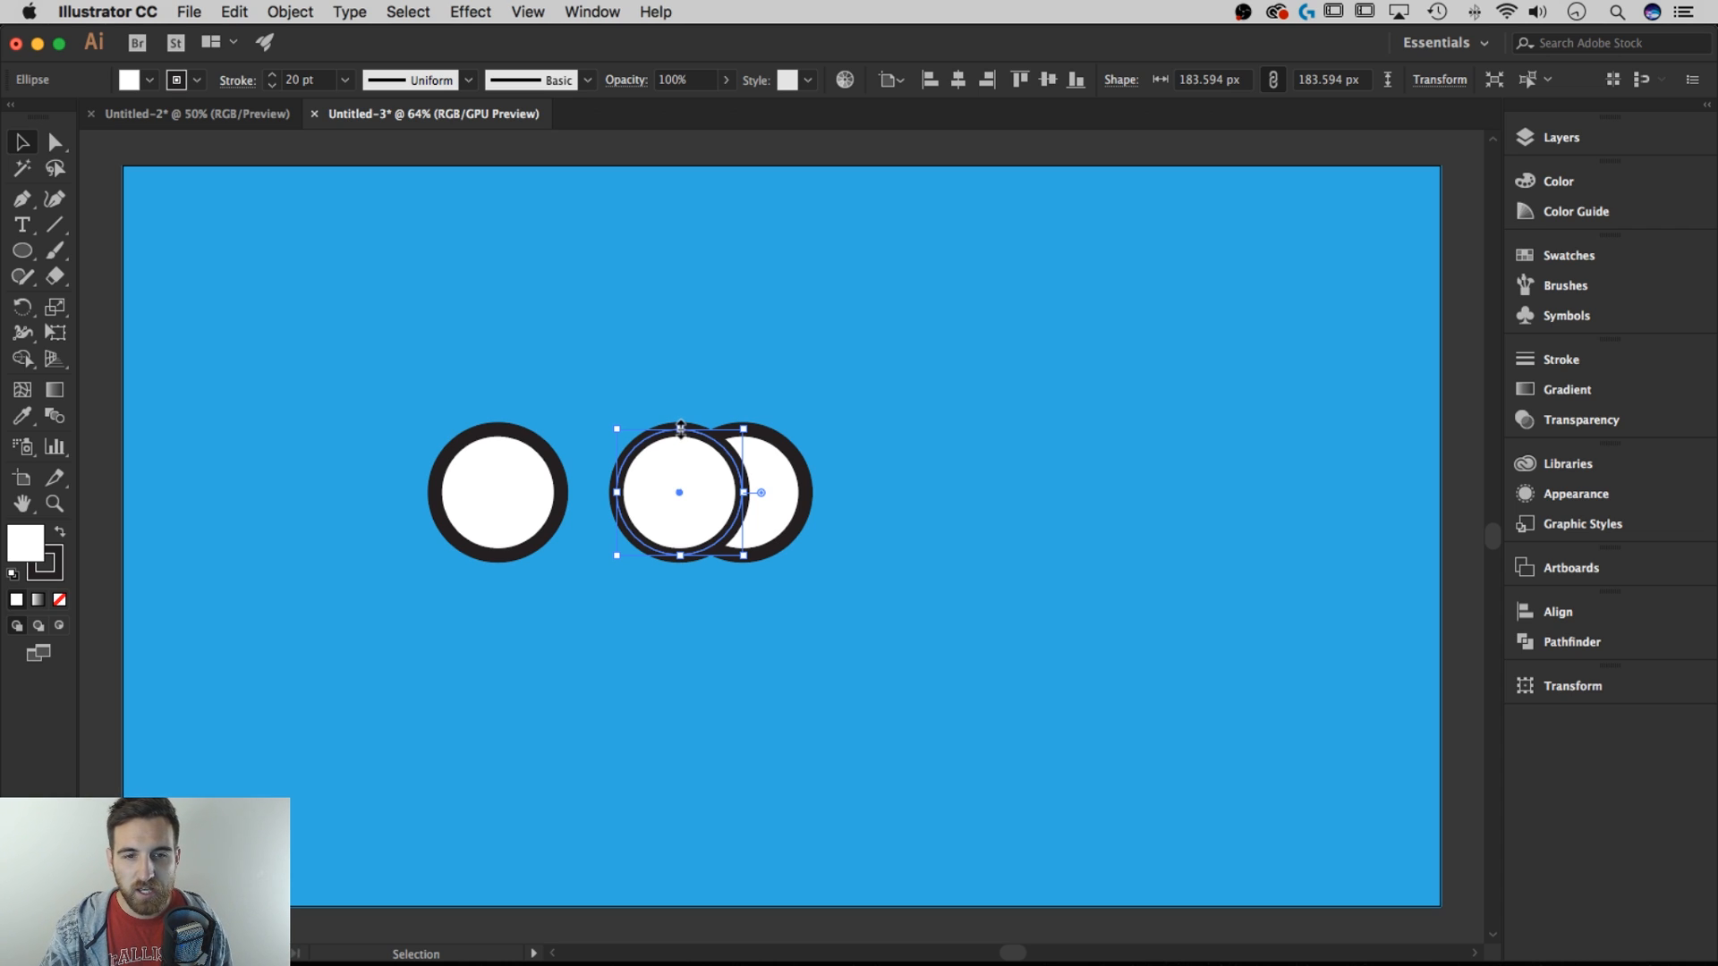
{"action": "left_click_drag", "start_coordinate": [681, 430], "coordinate": [681, 430]}
{"action": "mouse_move", "coordinate": [681, 419]}
{"action": "left_mouse_down"}
{"action": "mouse_move", "coordinate": [684, 209]}
{"action": "mouse_move", "coordinate": [677, 408]}
{"action": "mouse_move", "coordinate": [679, 391]}
{"action": "left_mouse_up"}
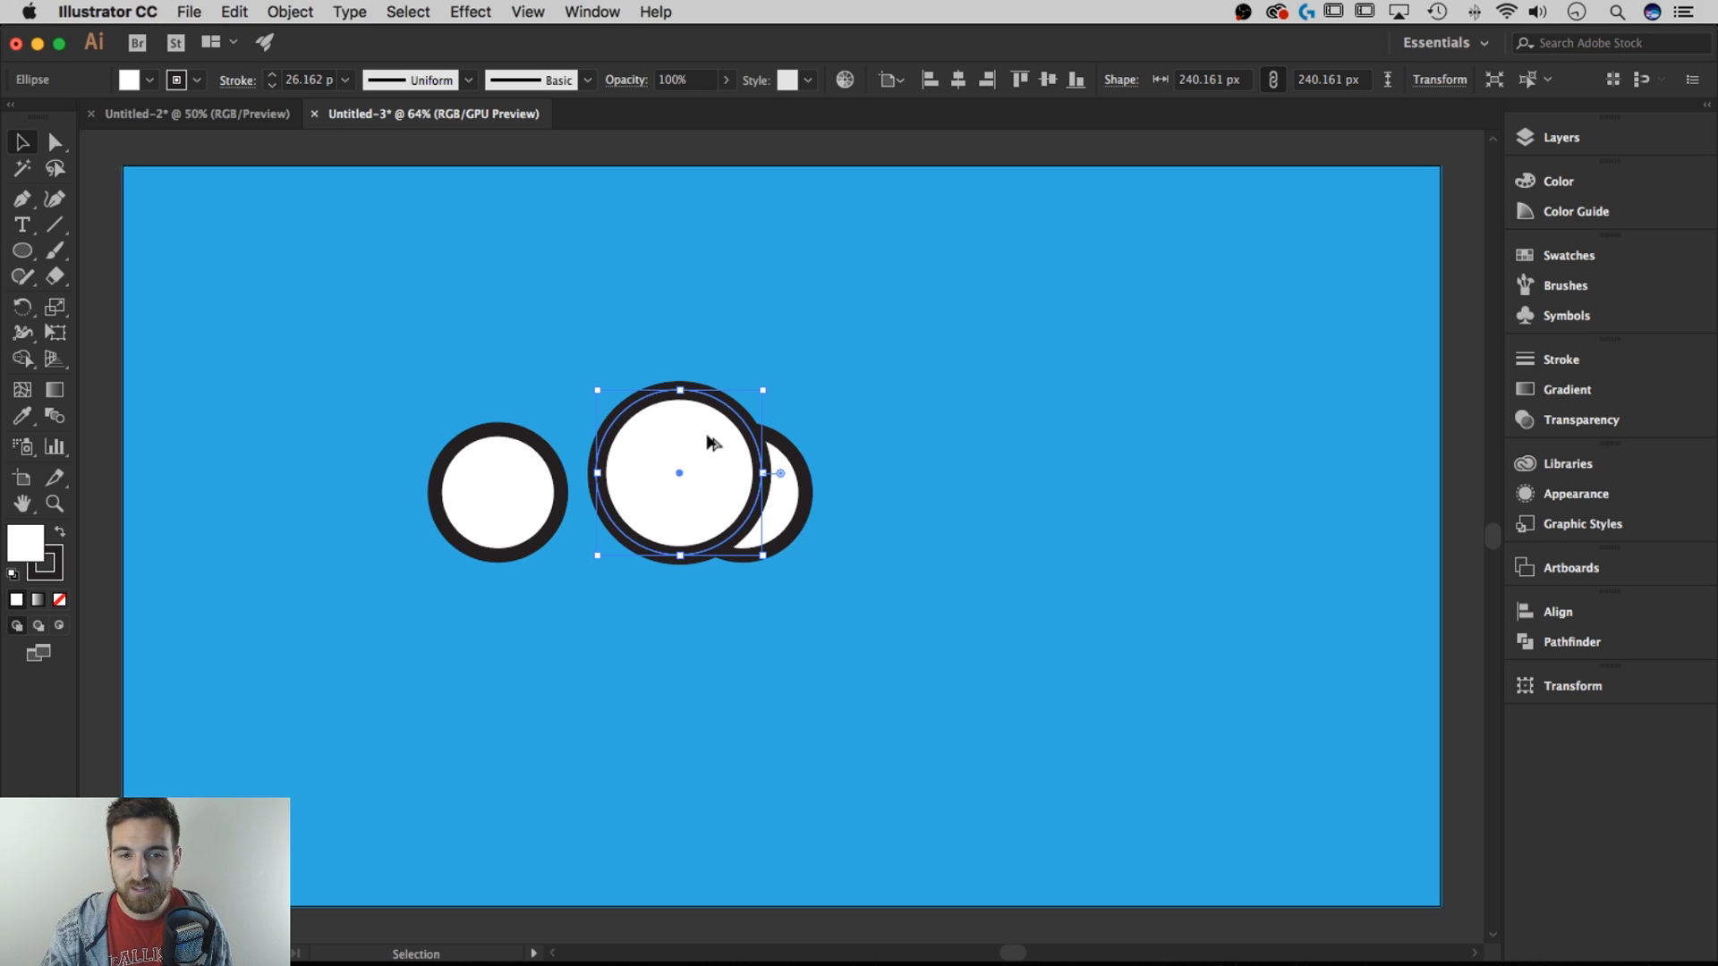
Duplicate the enlarged circle leftward to overlap the left circle, and scale the copy proportionally upward to about 309 px
{"action": "left_click_drag", "start_coordinate": [709, 445], "coordinate": [632, 447]}
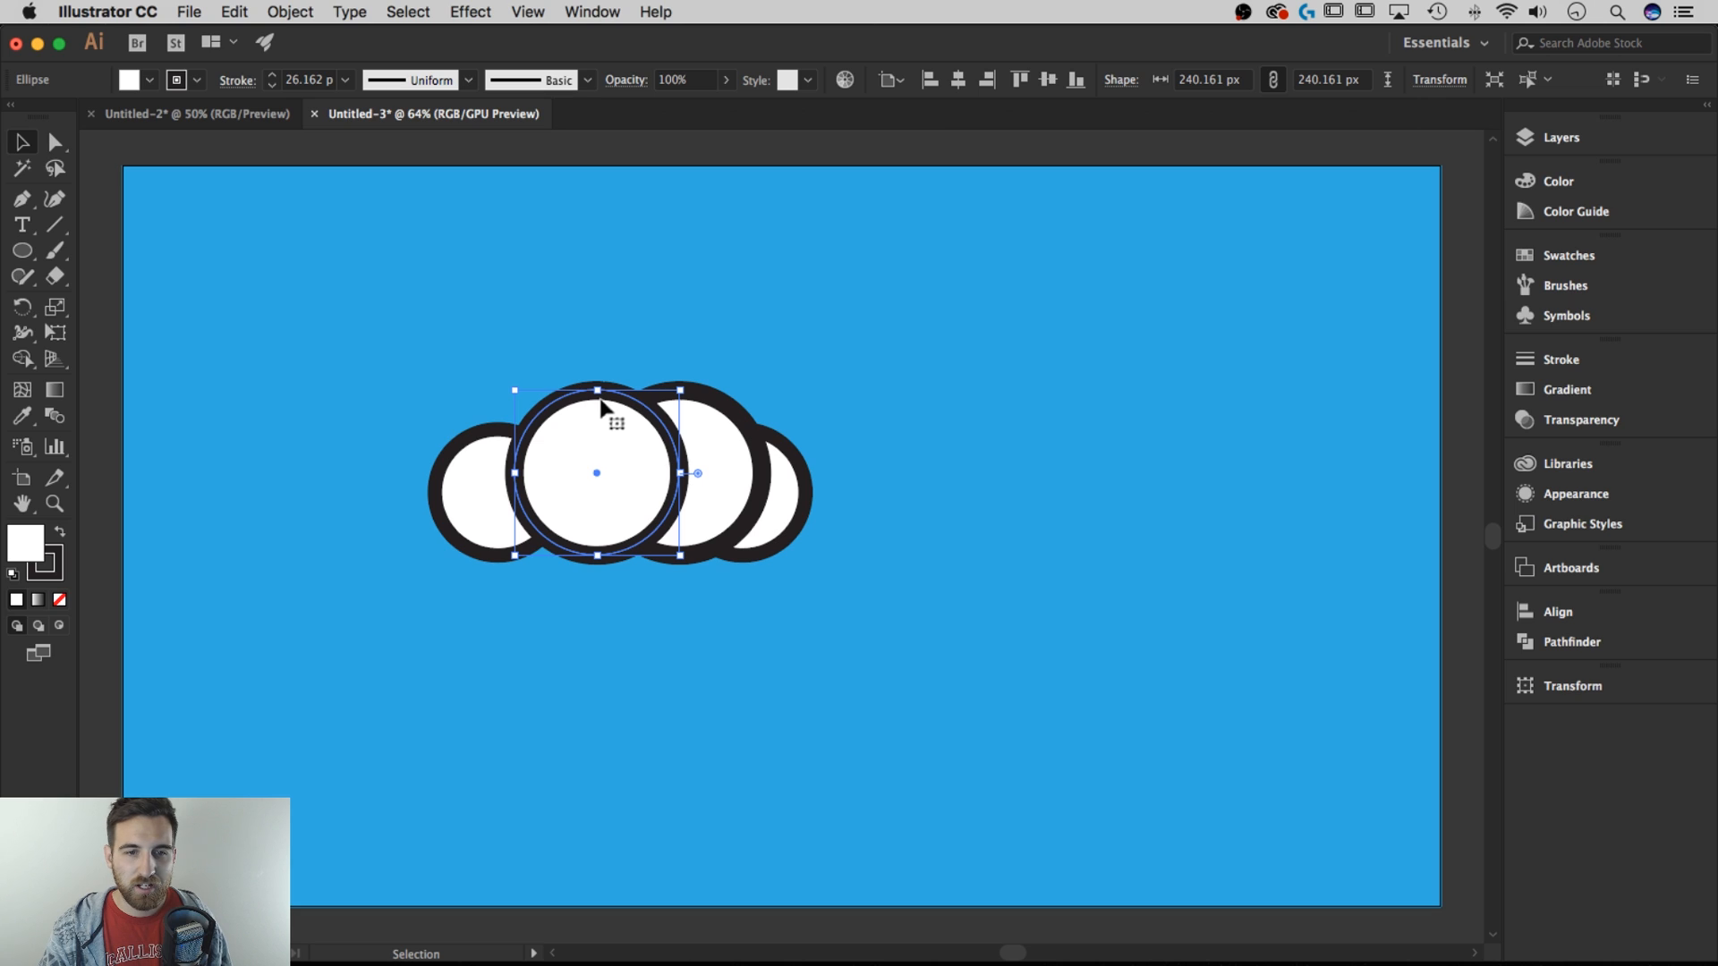
{"action": "left_click_drag", "start_coordinate": [597, 390], "coordinate": [598, 344]}
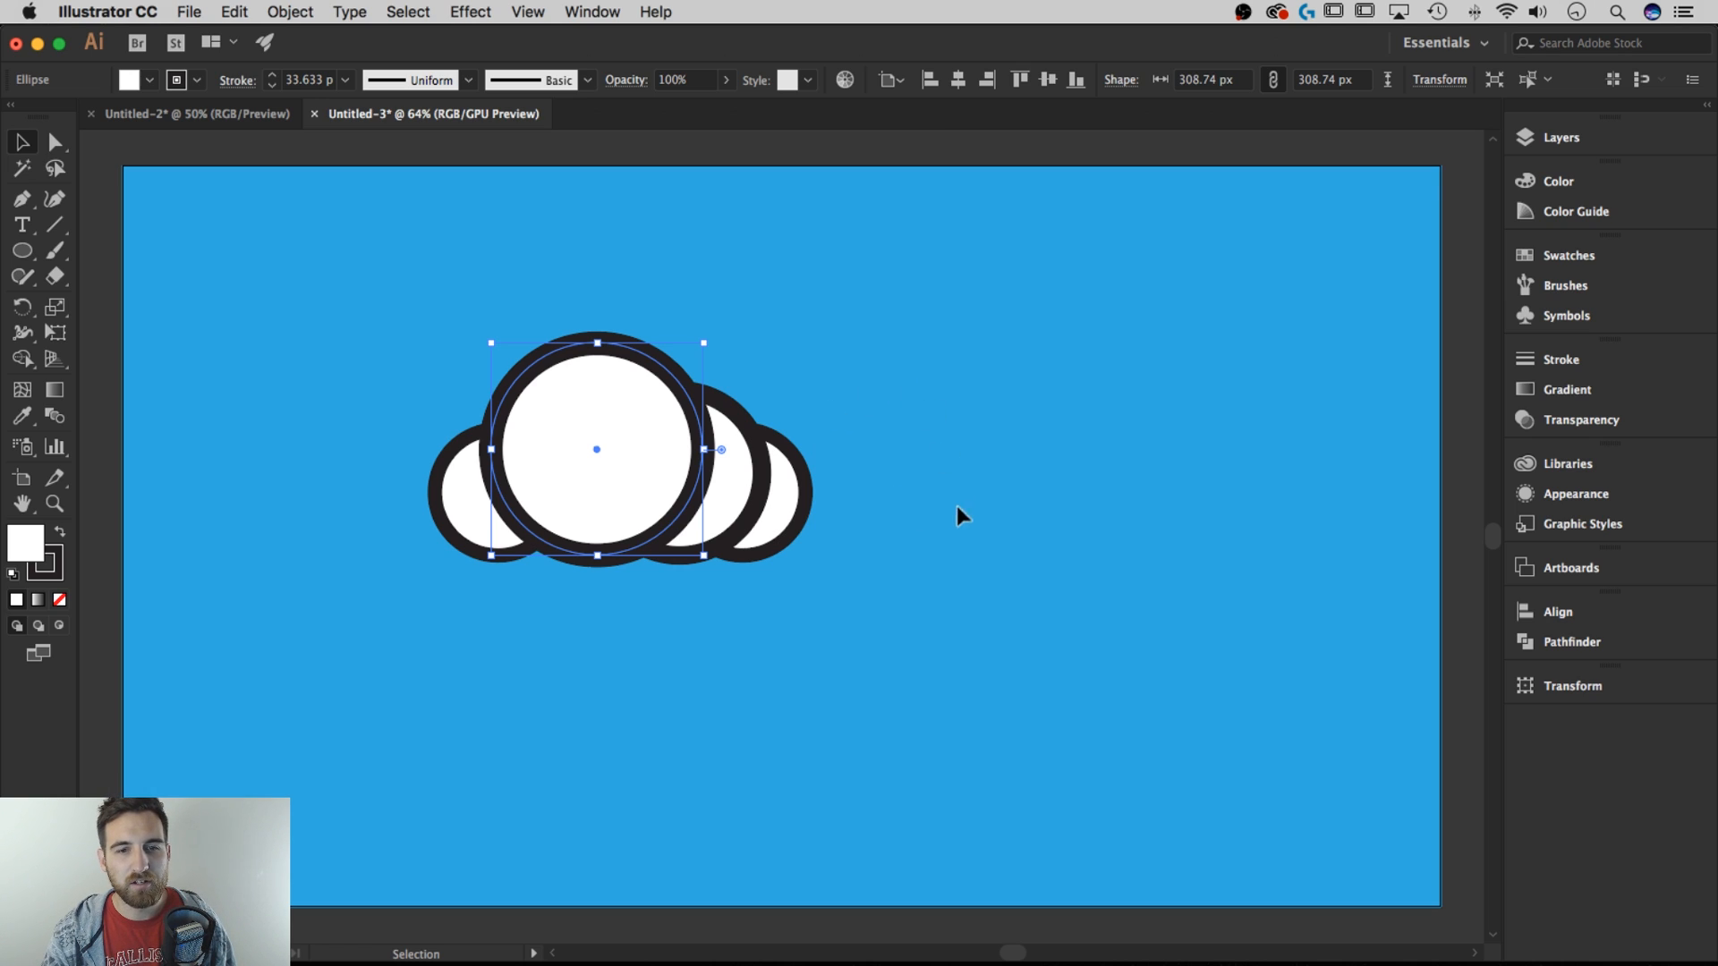
Merge all four overlapping circles, including every overlapping region, into a single cloud shape with the Shape Builder tool
{"action": "left_click_drag", "start_coordinate": [854, 526], "coordinate": [422, 331]}
{"action": "left_click_drag", "start_coordinate": [422, 331], "coordinate": [389, 311]}
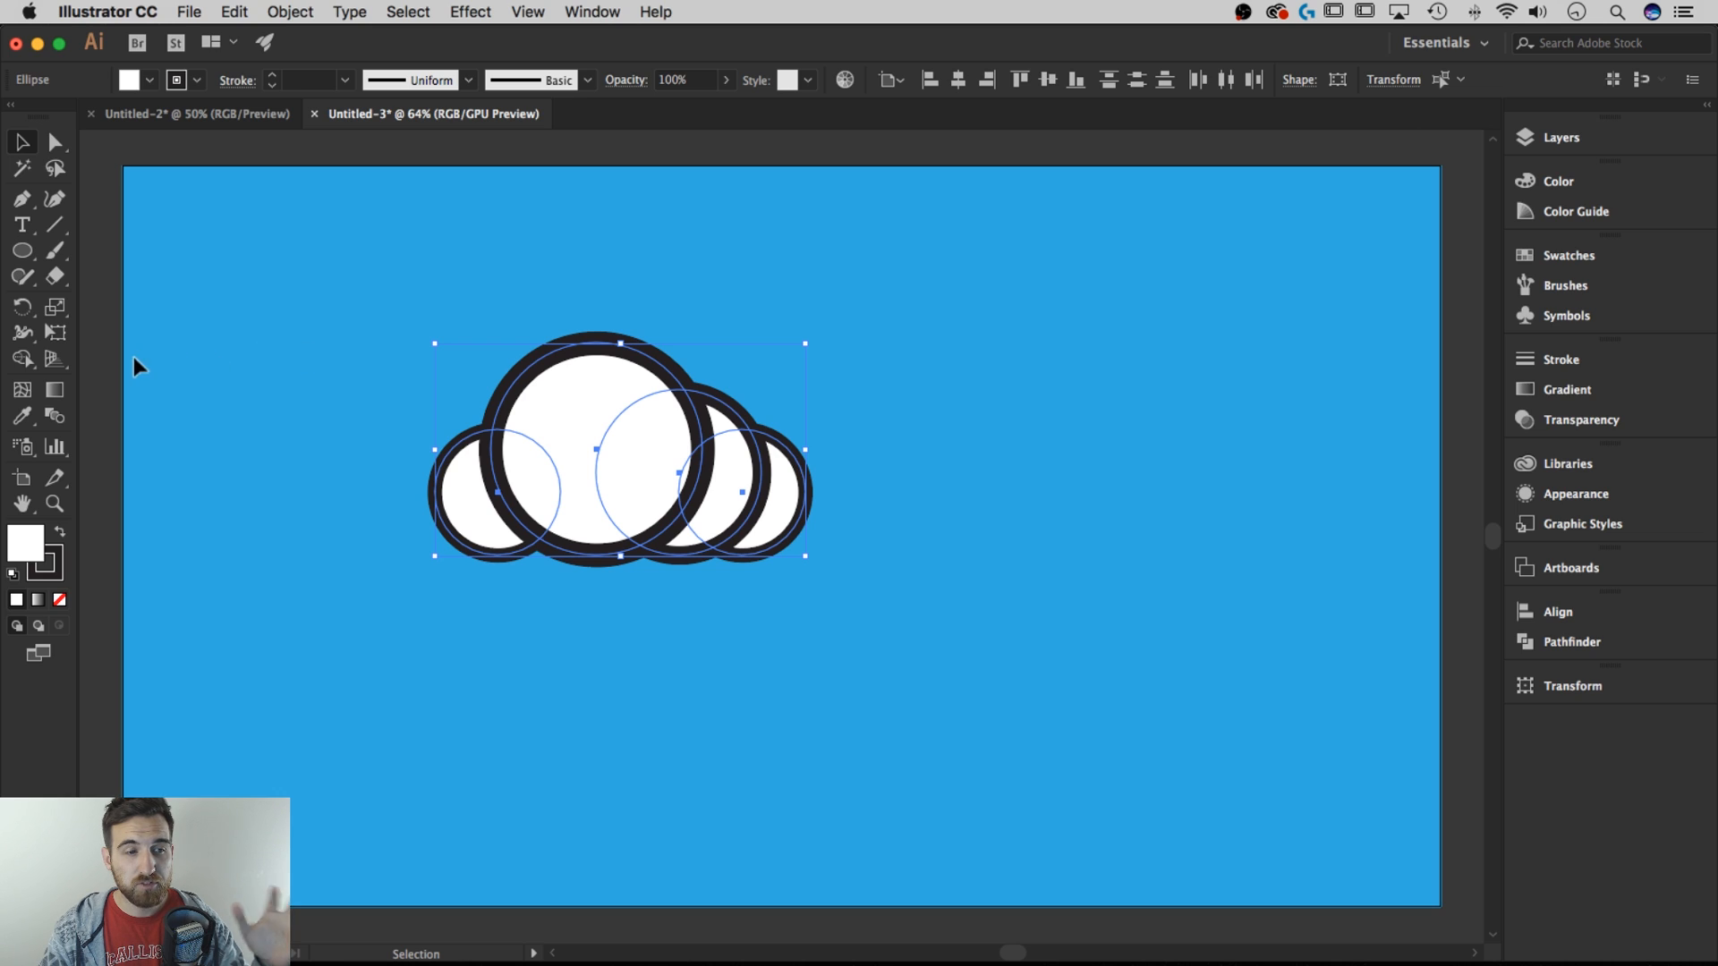
{"action": "left_click", "coordinate": [24, 359]}
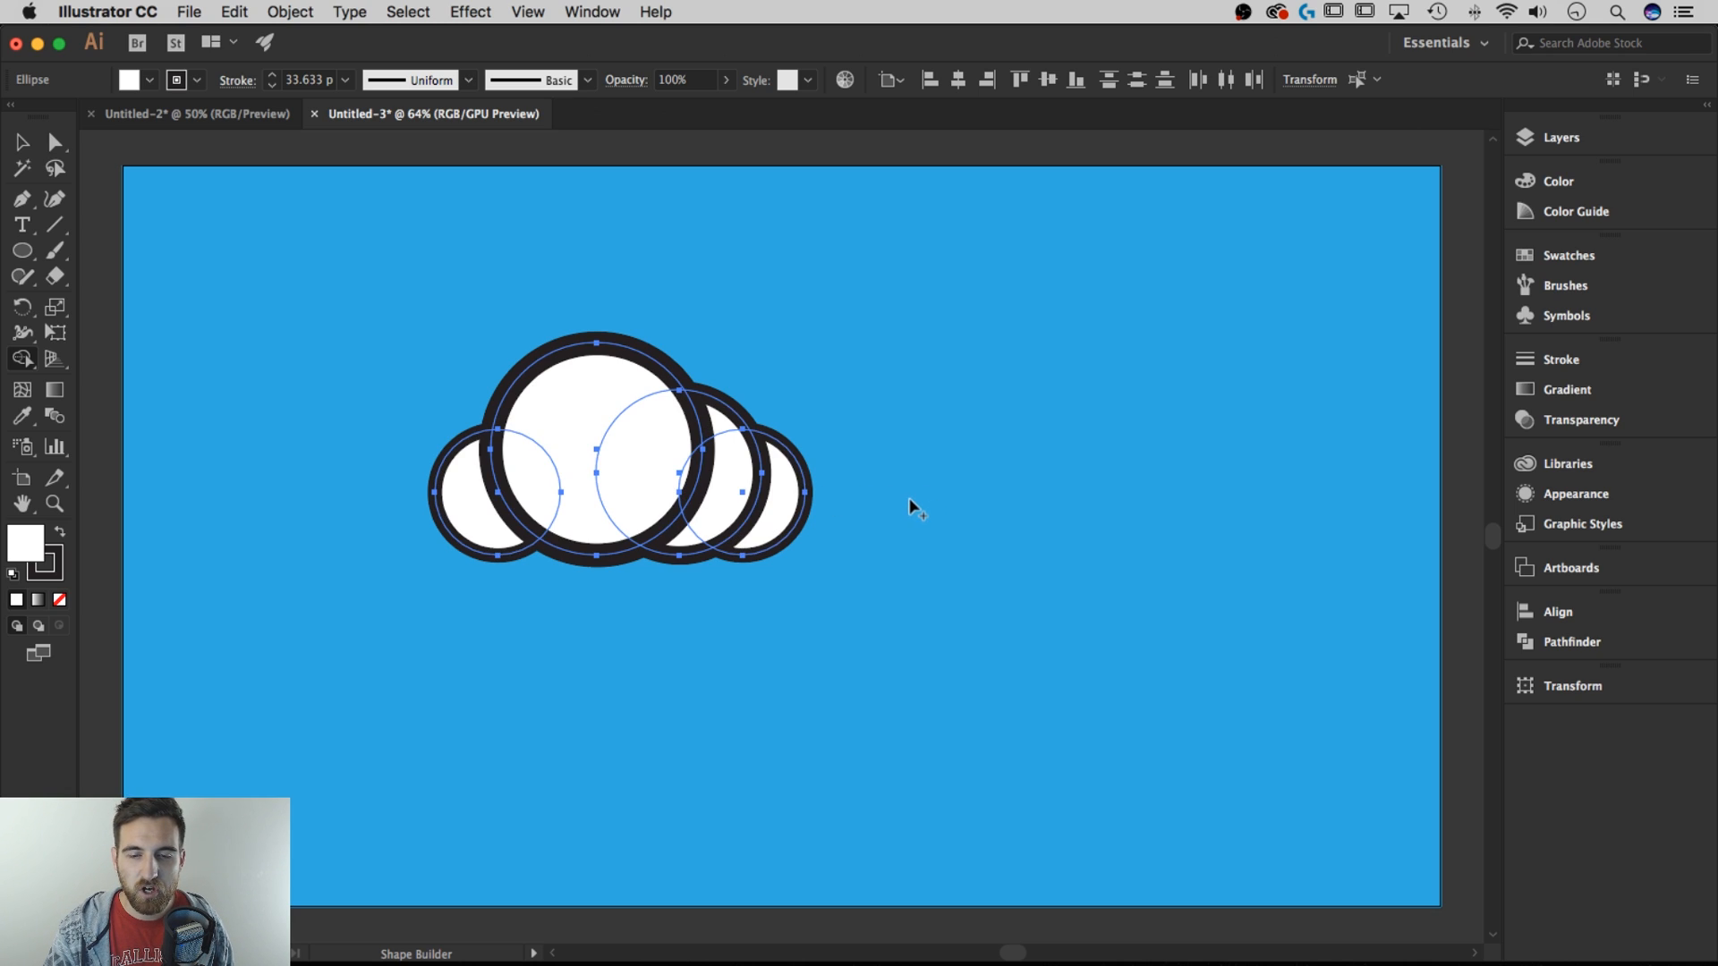
{"action": "mouse_move", "coordinate": [909, 501]}
{"action": "left_mouse_down"}
{"action": "mouse_move", "coordinate": [314, 488]}
{"action": "mouse_move", "coordinate": [631, 465]}
{"action": "mouse_move", "coordinate": [707, 410]}
{"action": "mouse_move", "coordinate": [724, 449]}
{"action": "mouse_move", "coordinate": [705, 506]}
{"action": "mouse_move", "coordinate": [687, 531]}
{"action": "mouse_move", "coordinate": [624, 515]}
{"action": "left_mouse_up"}
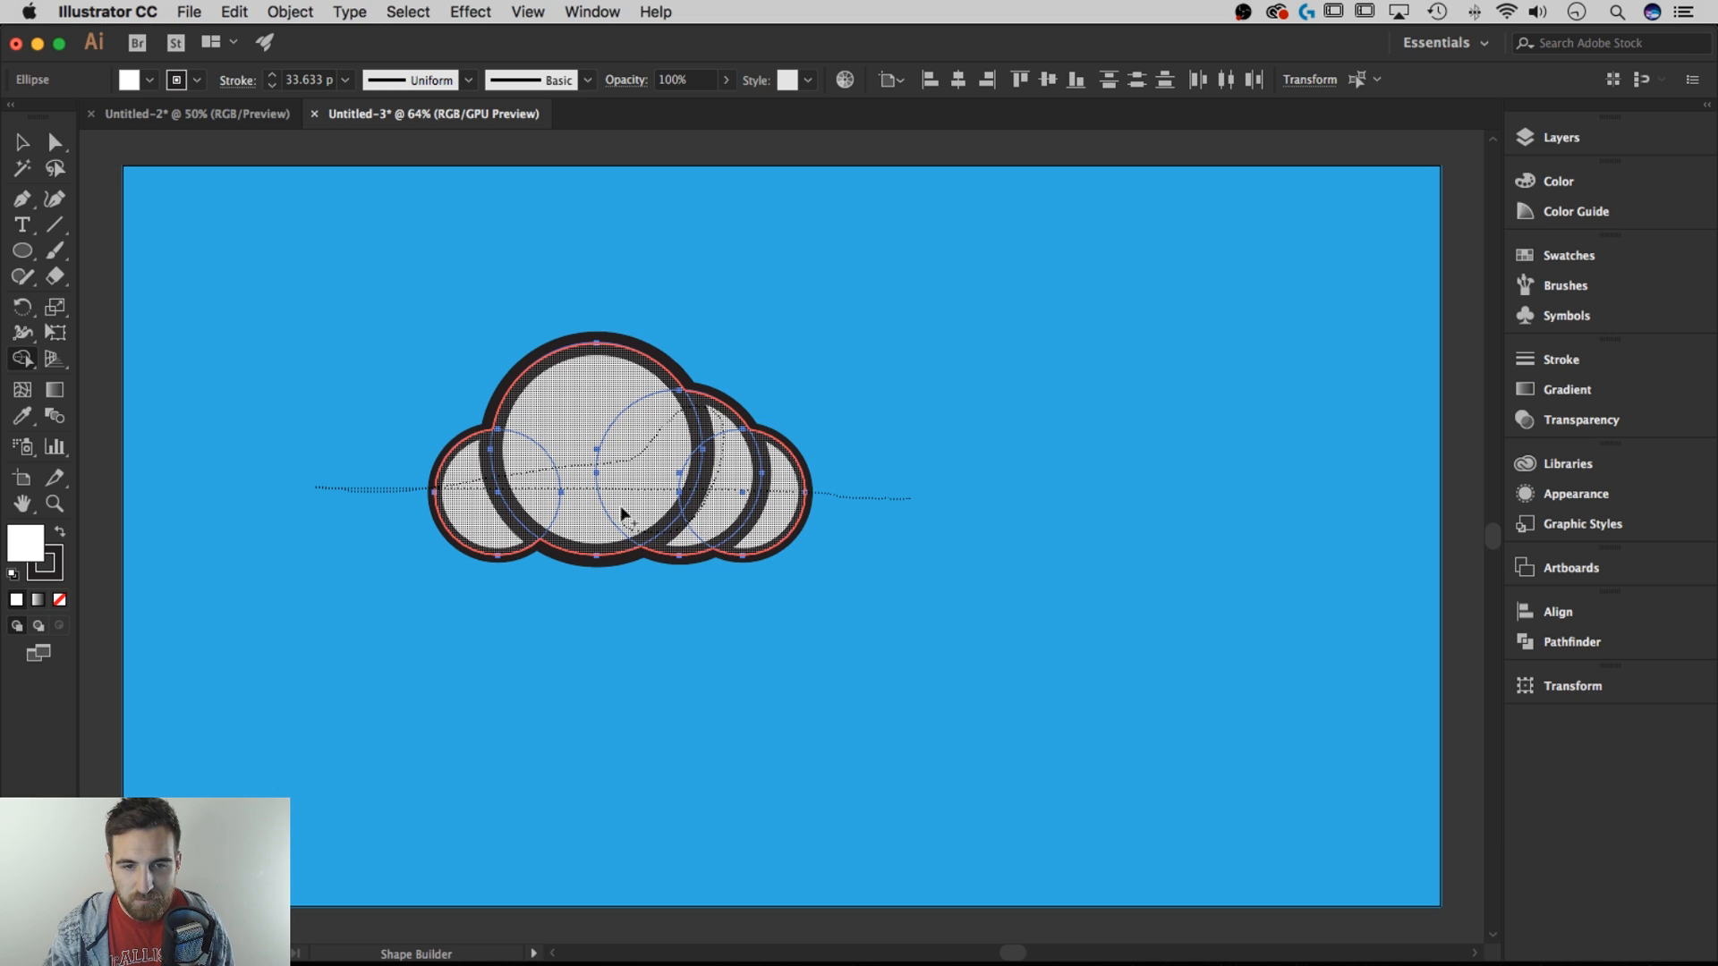
{"action": "mouse_move", "coordinate": [682, 394]}
{"action": "left_mouse_down"}
{"action": "mouse_move", "coordinate": [547, 383]}
{"action": "mouse_move", "coordinate": [385, 506]}
{"action": "mouse_move", "coordinate": [340, 487]}
{"action": "left_mouse_up"}
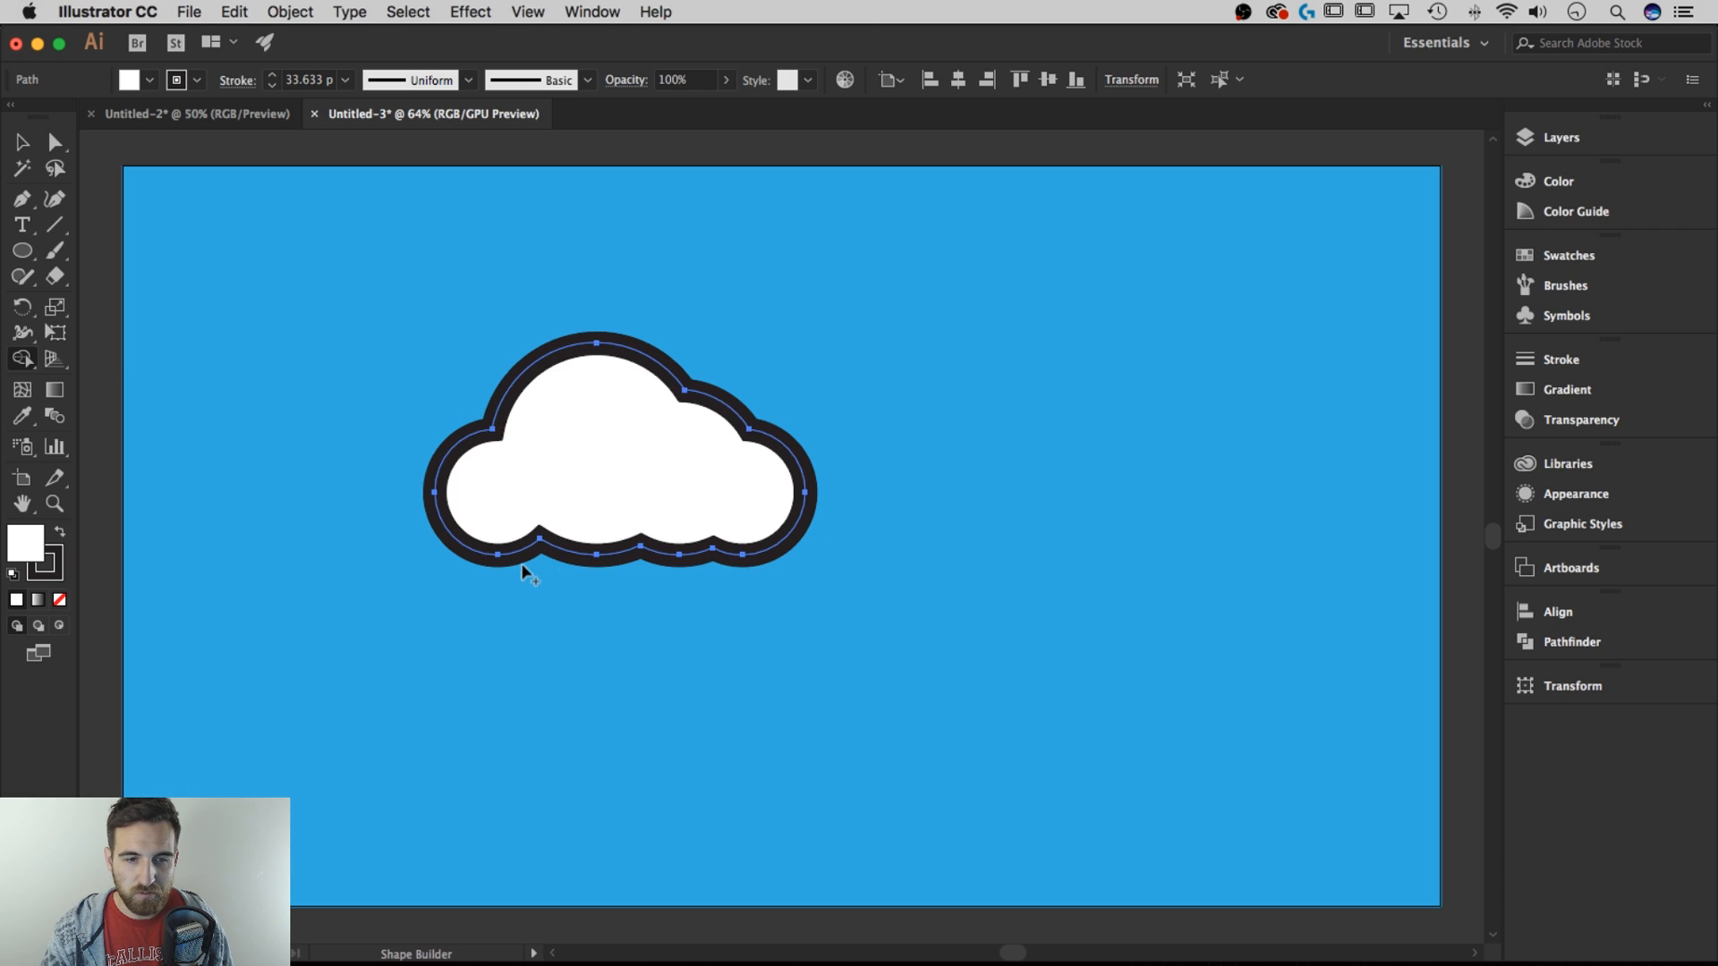
Delete the anchor points between the two outer lobes along the cloud's underside with the Pen tool to flatten its base
{"action": "left_click", "coordinate": [34, 204]}
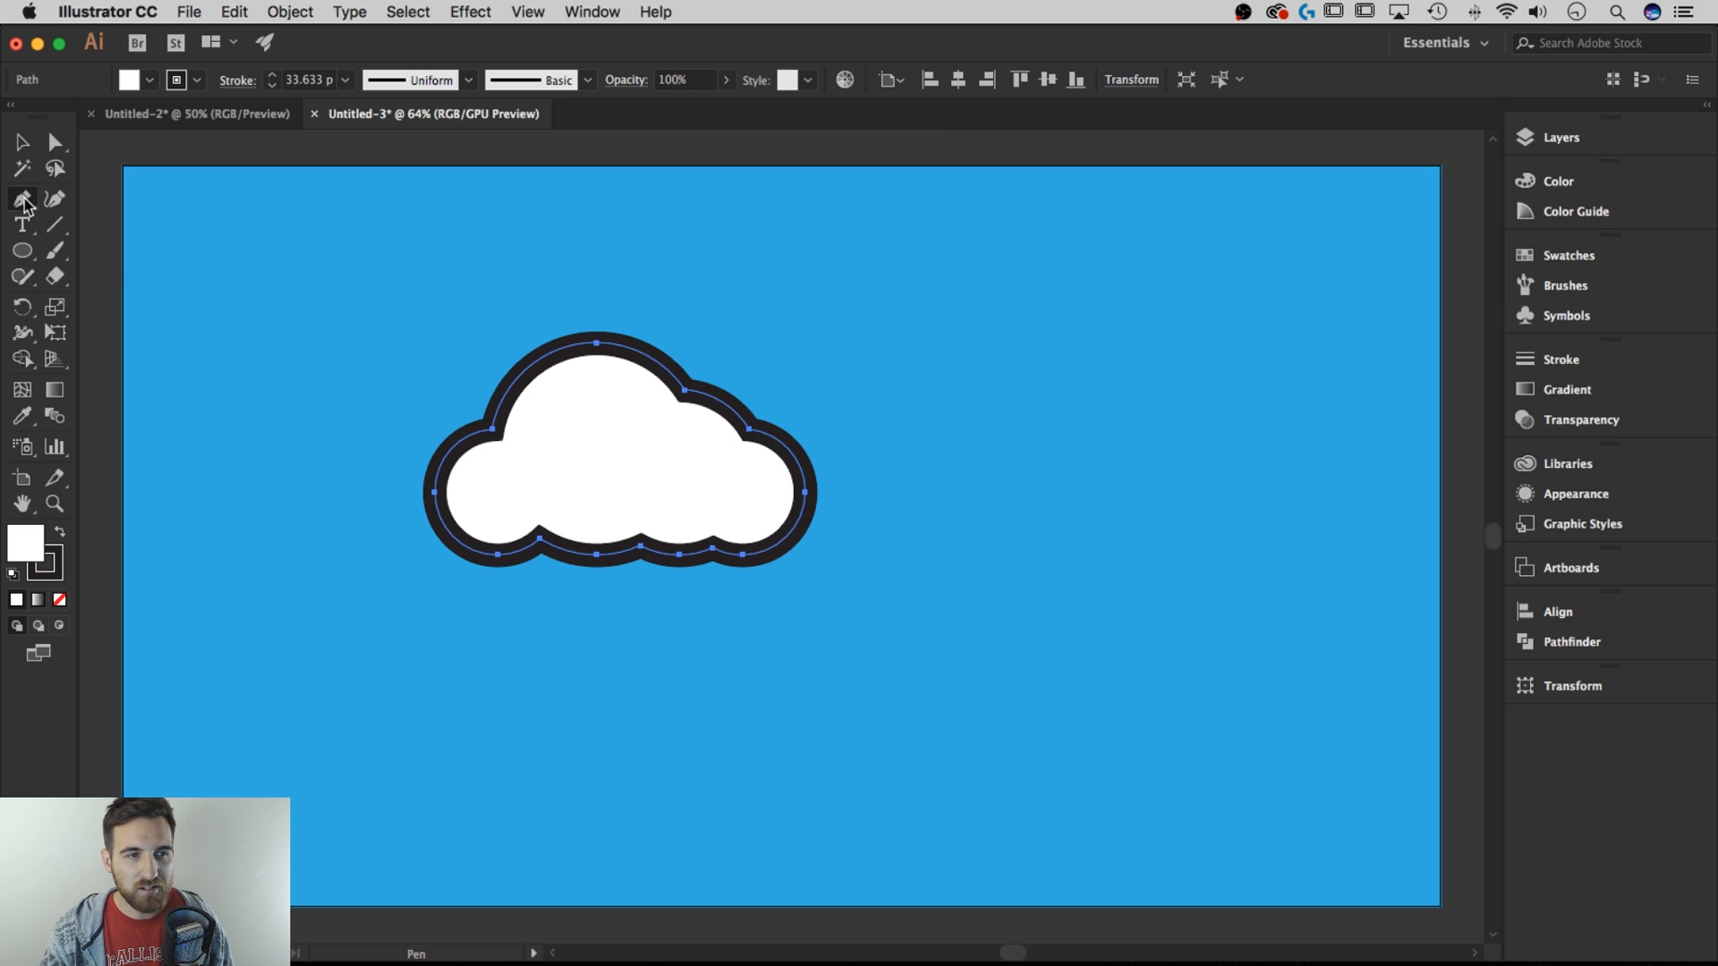
{"action": "left_click", "coordinate": [713, 550]}
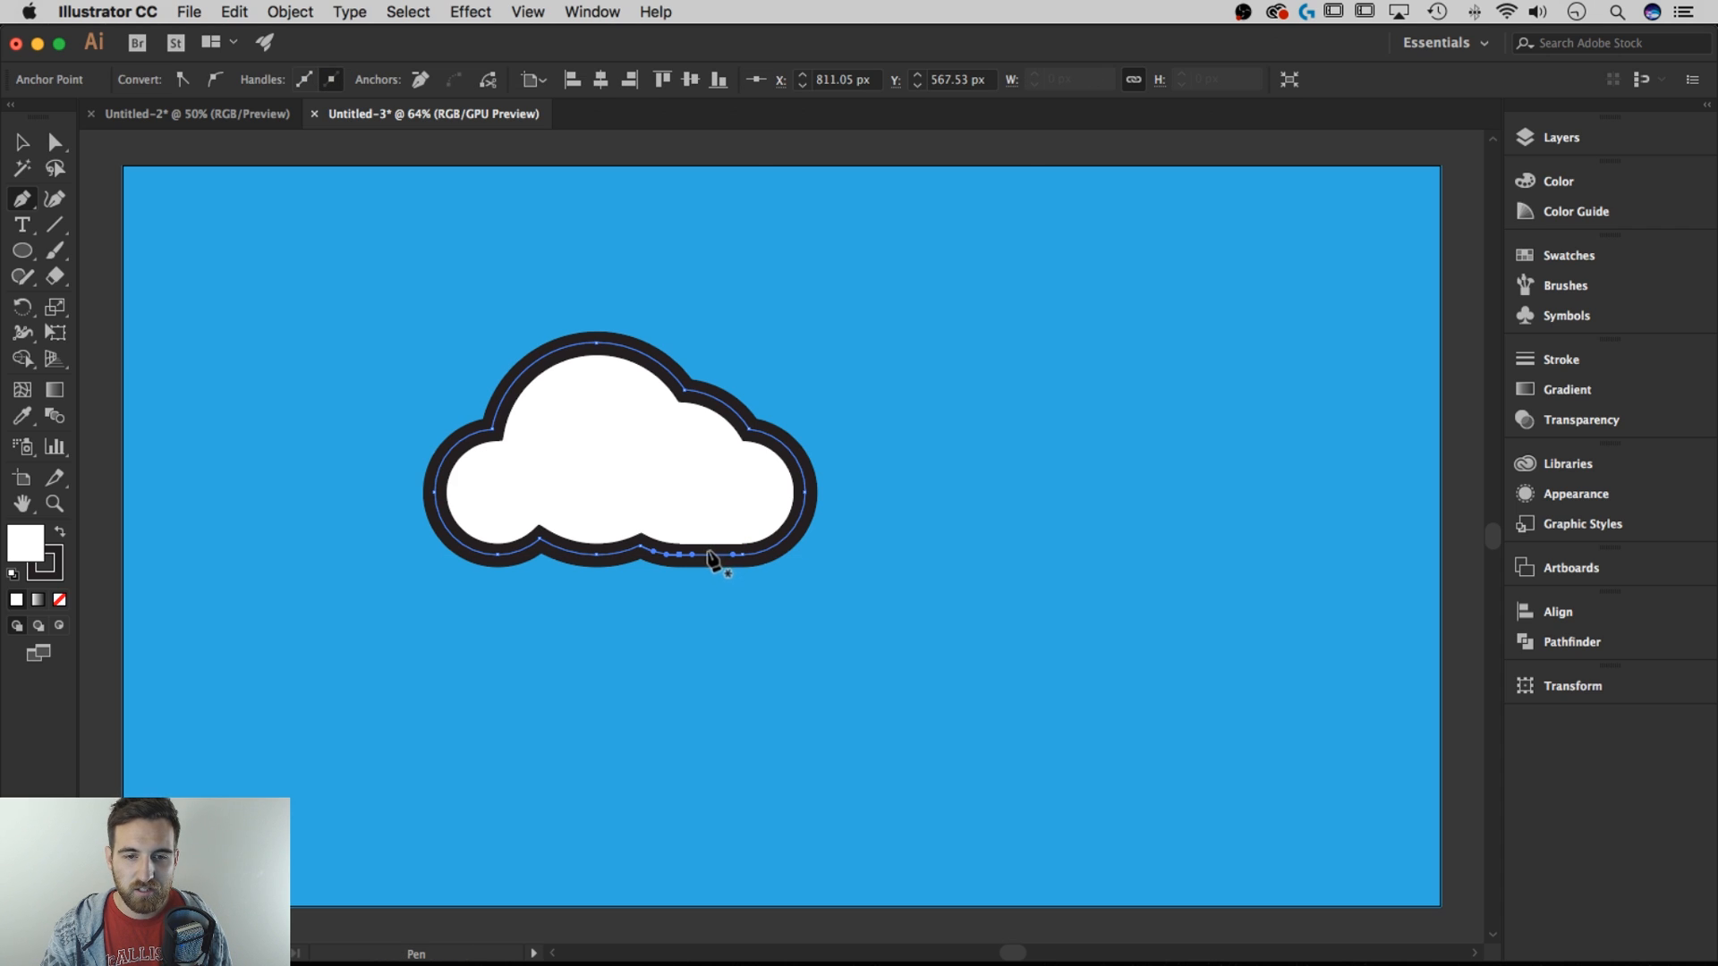
{"action": "left_click", "coordinate": [678, 554]}
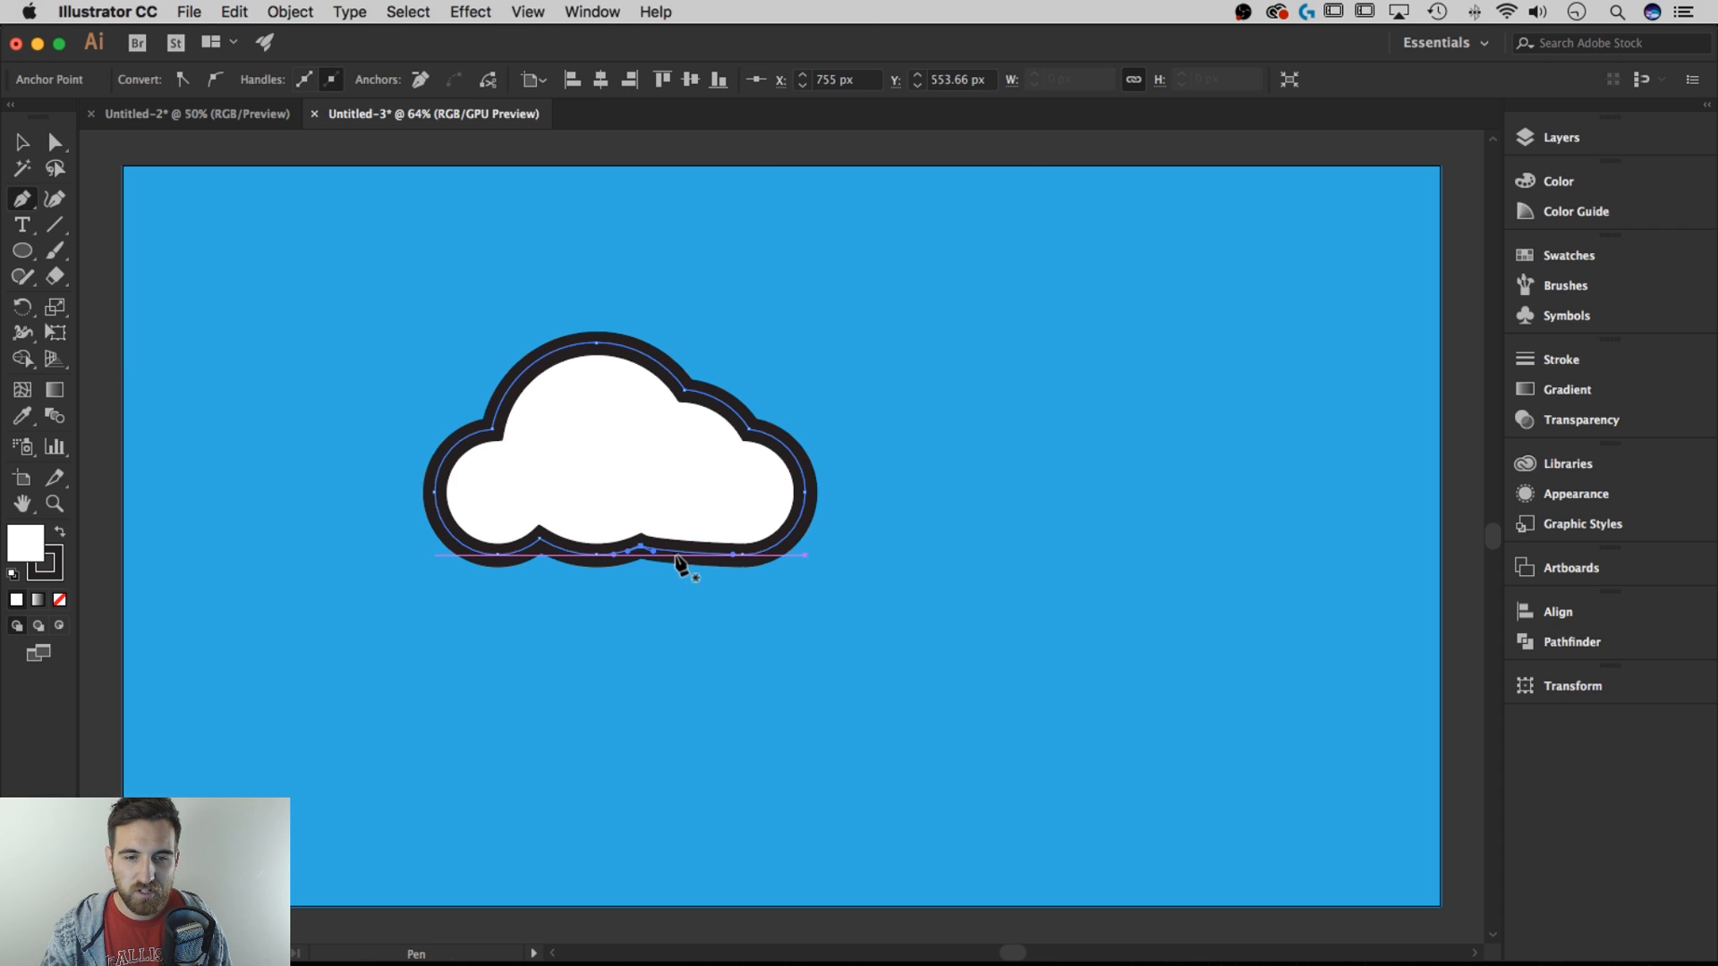
{"action": "left_click", "coordinate": [640, 546]}
{"action": "left_click", "coordinate": [597, 555]}
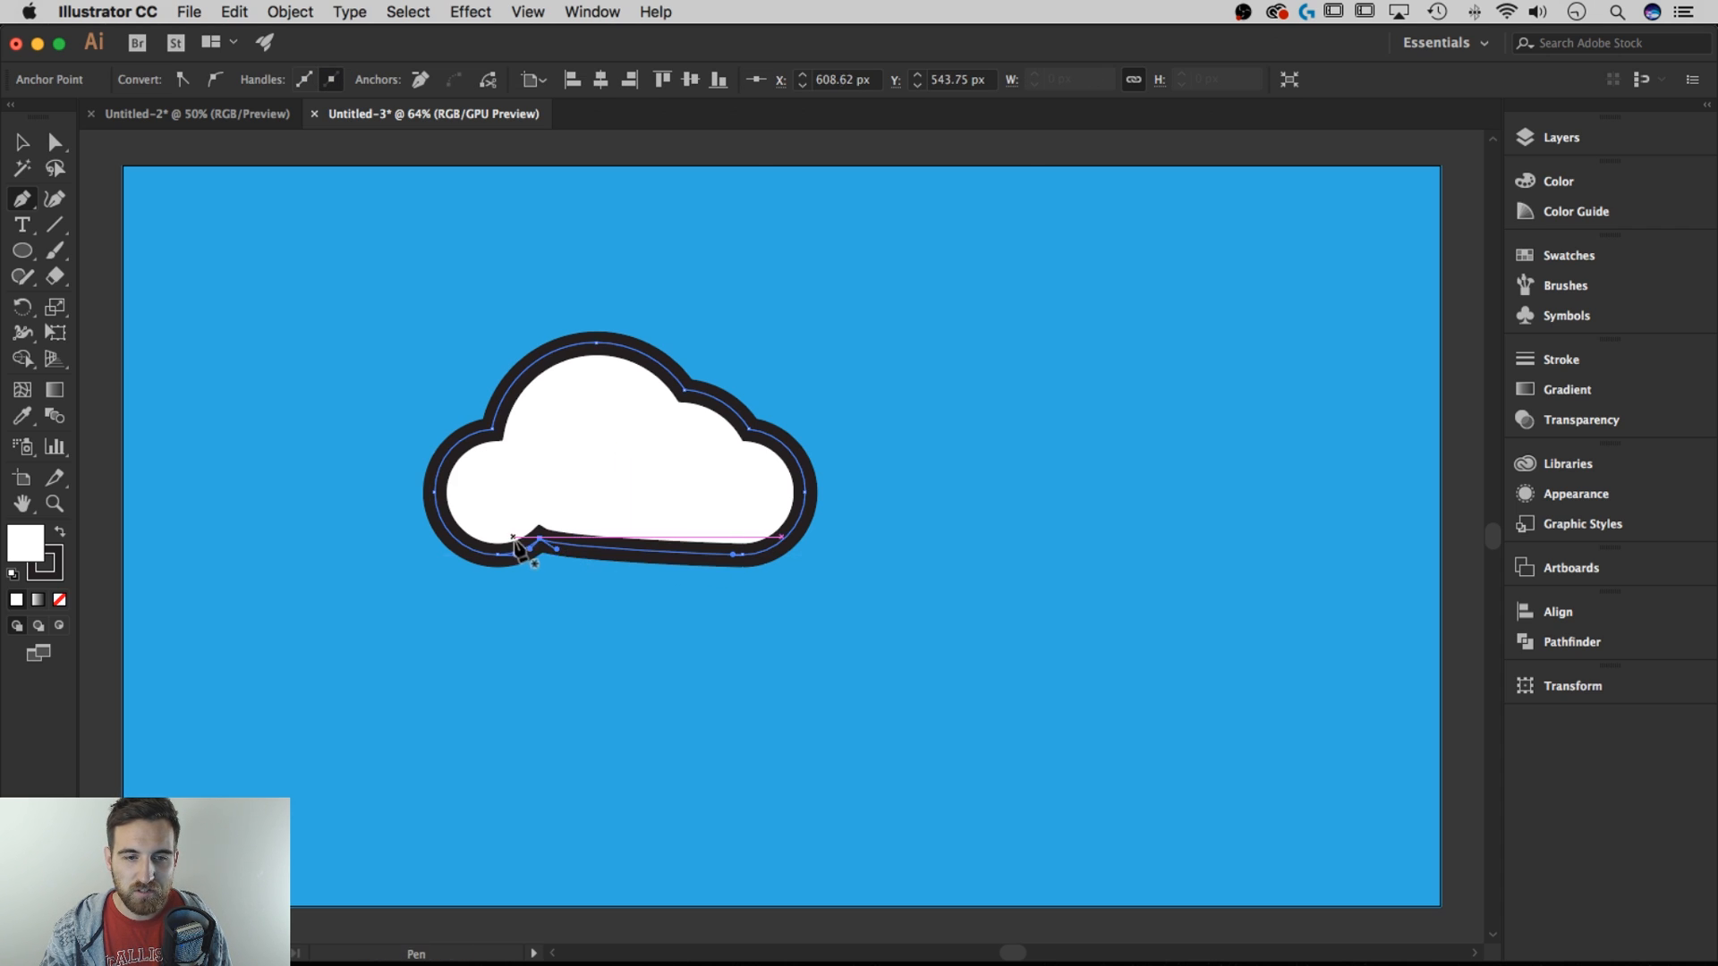
{"action": "left_click", "coordinate": [540, 537]}
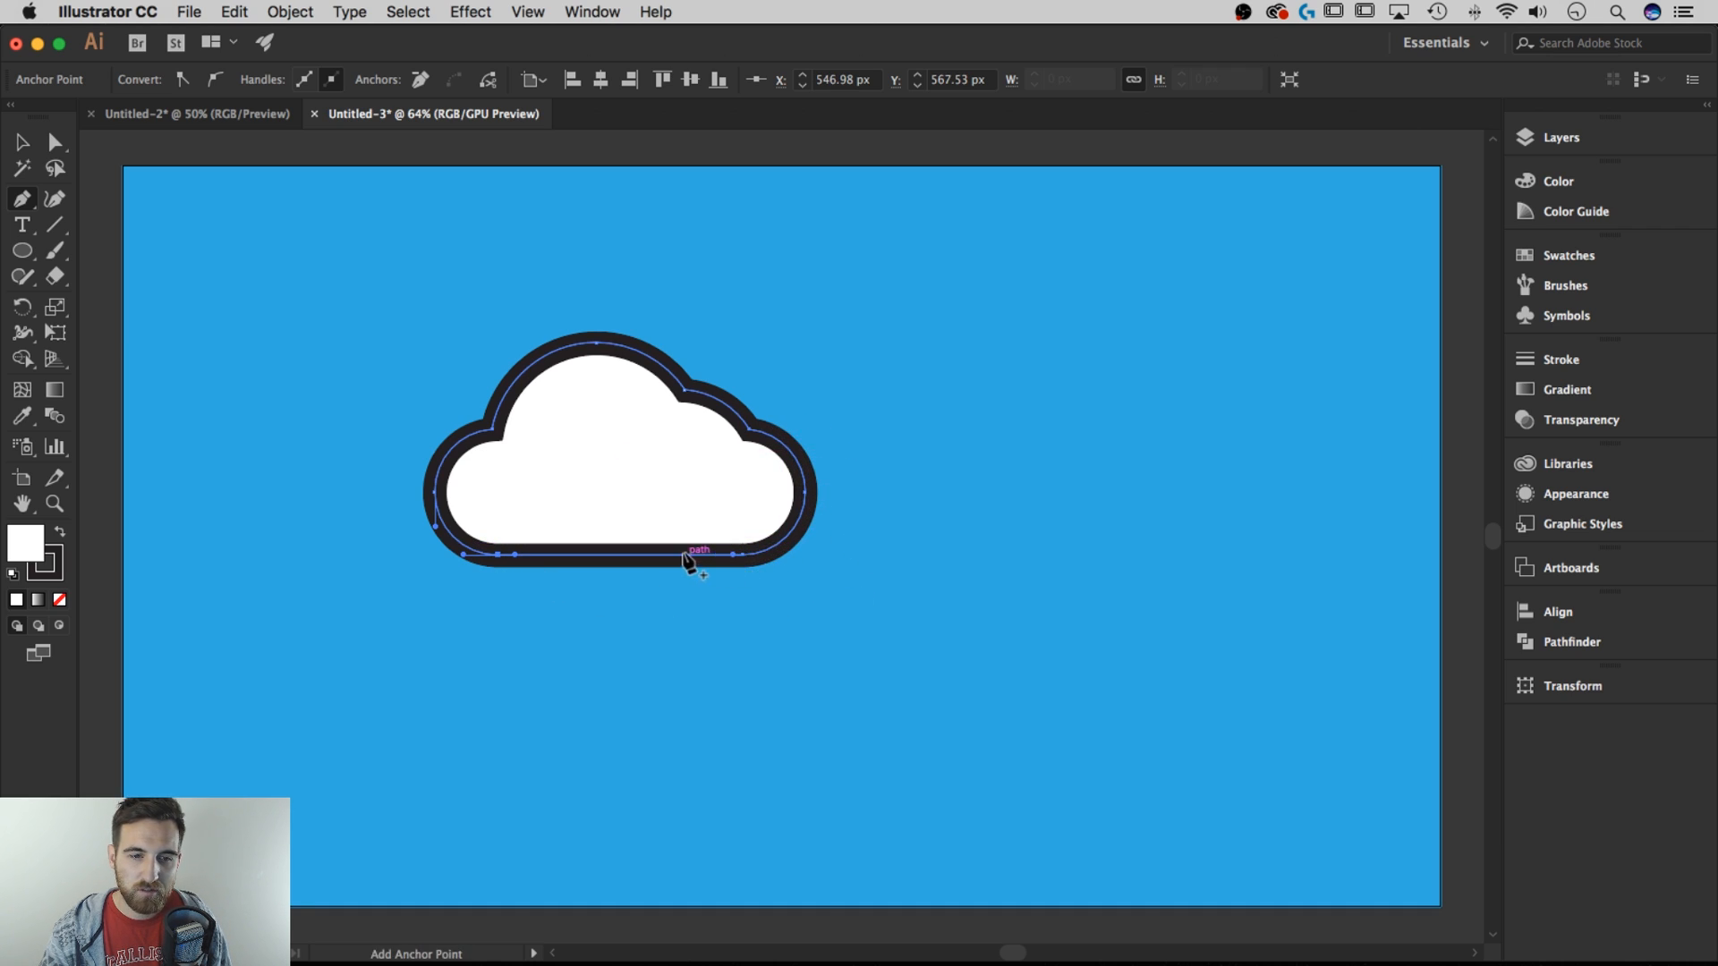
{"action": "left_click", "coordinate": [495, 555]}
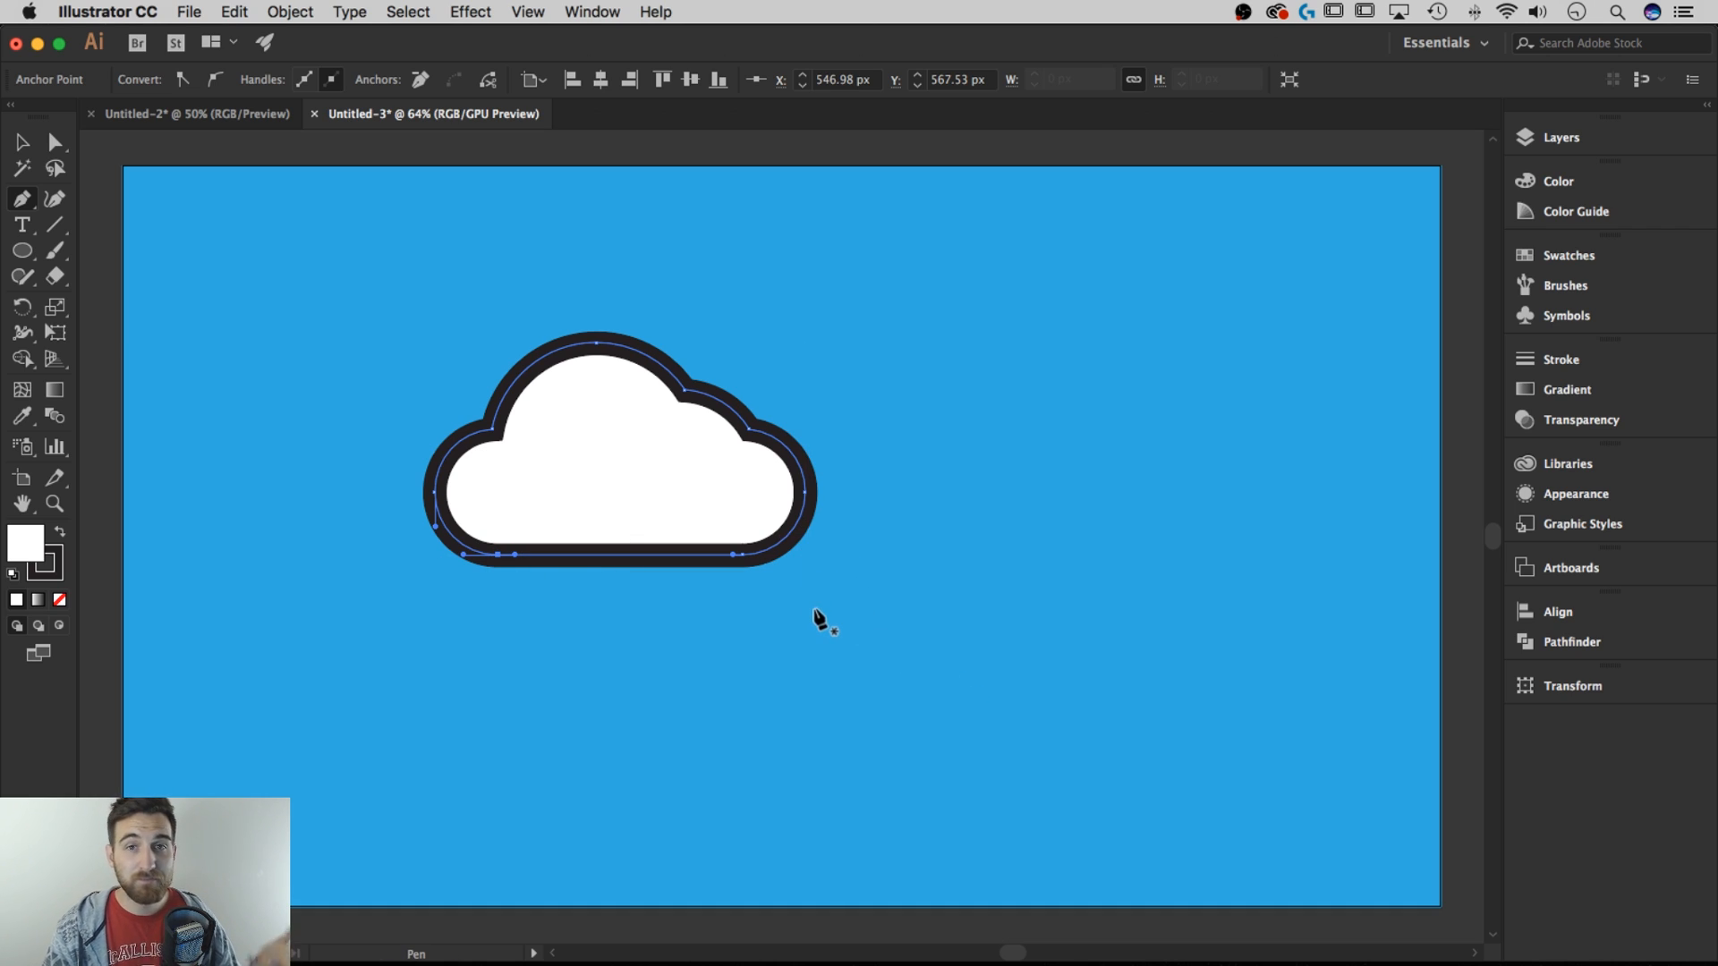
Remove the black stroke from the cloud, setting its stroke to None and keeping the white fill
{"action": "left_click", "coordinate": [22, 141]}
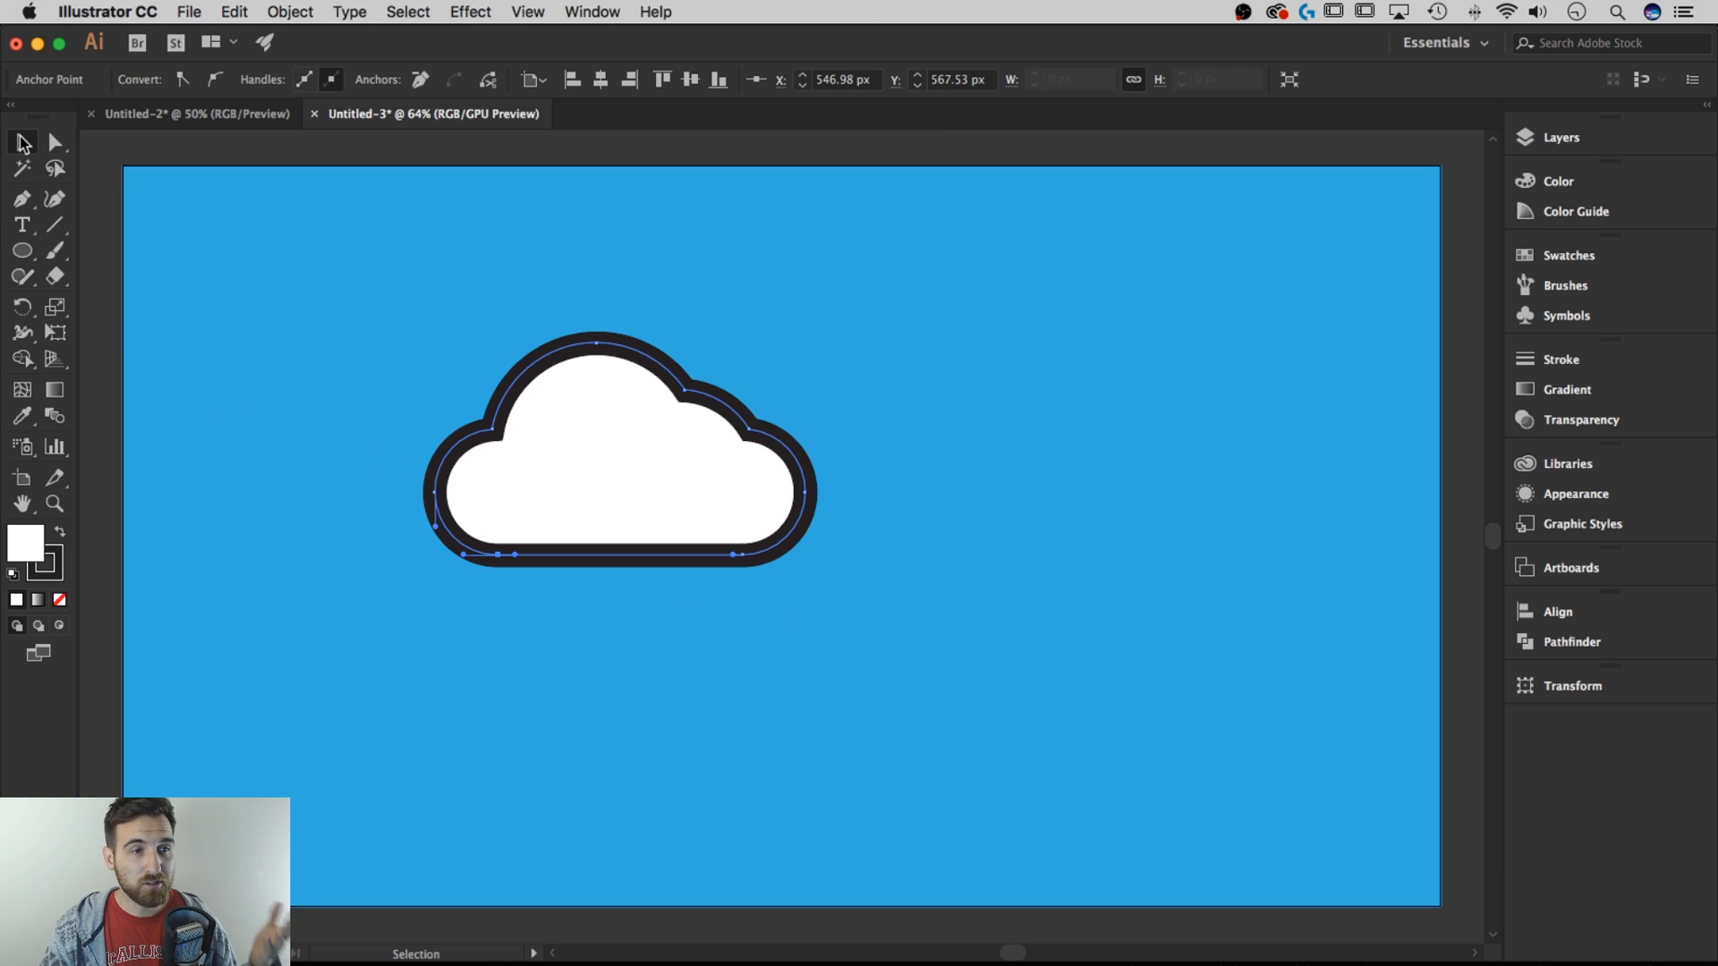
{"action": "left_click", "coordinate": [883, 512]}
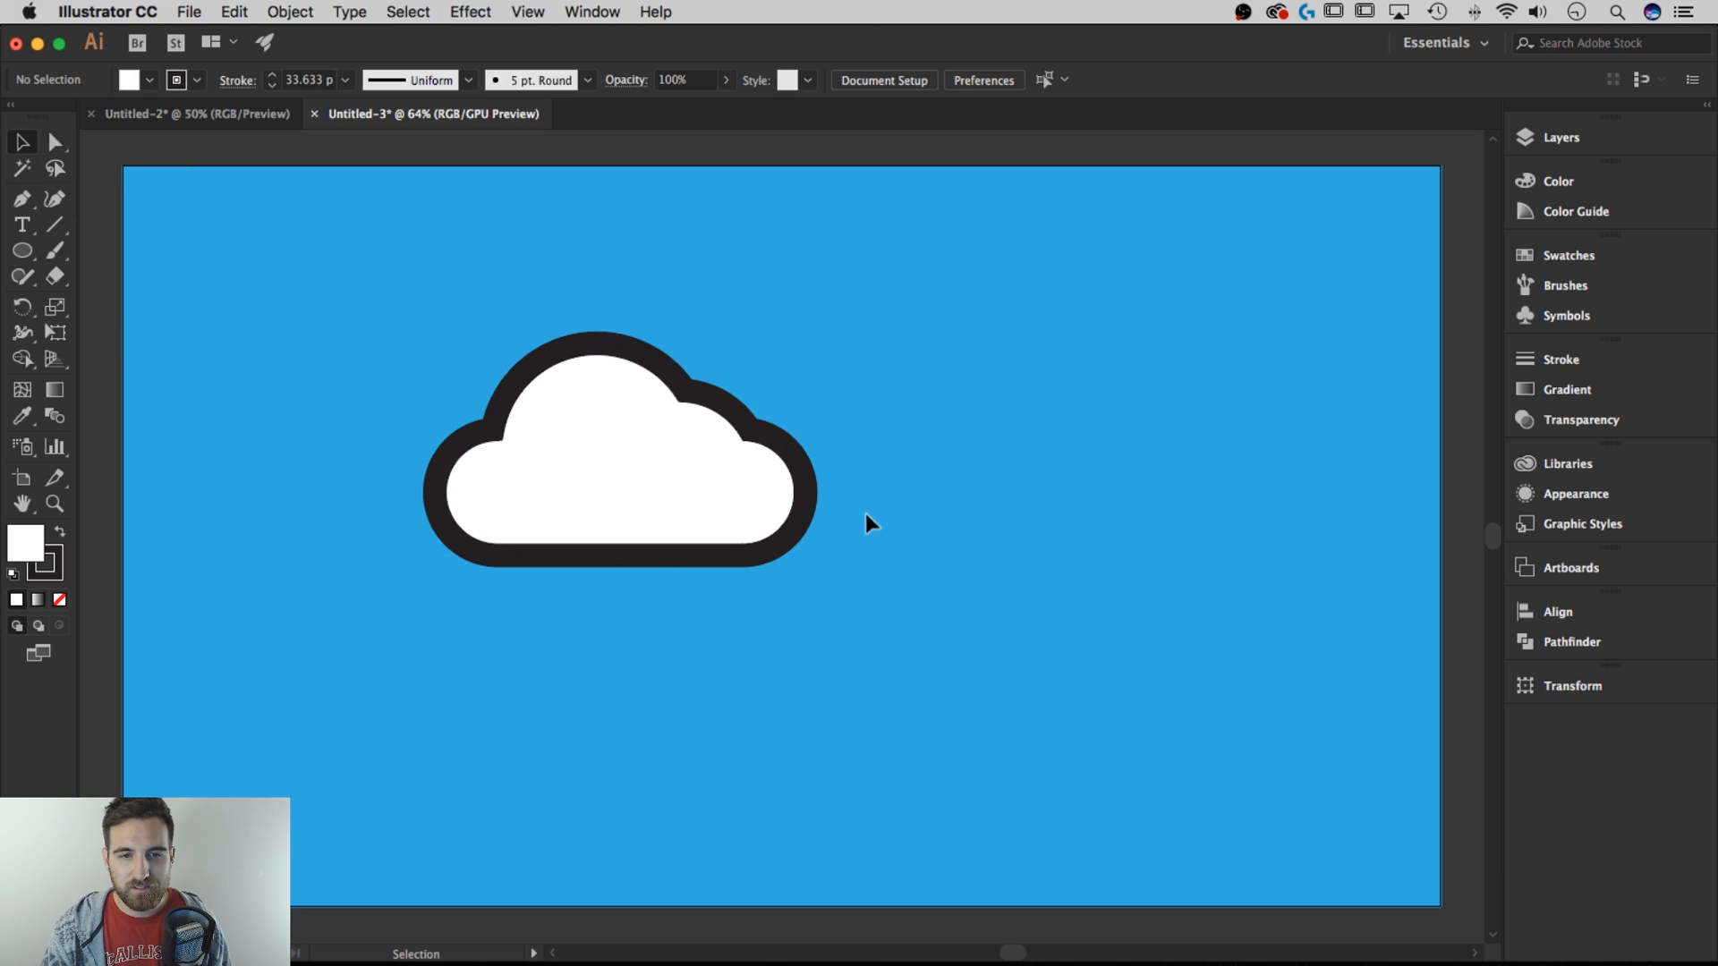
{"action": "left_click", "coordinate": [783, 456]}
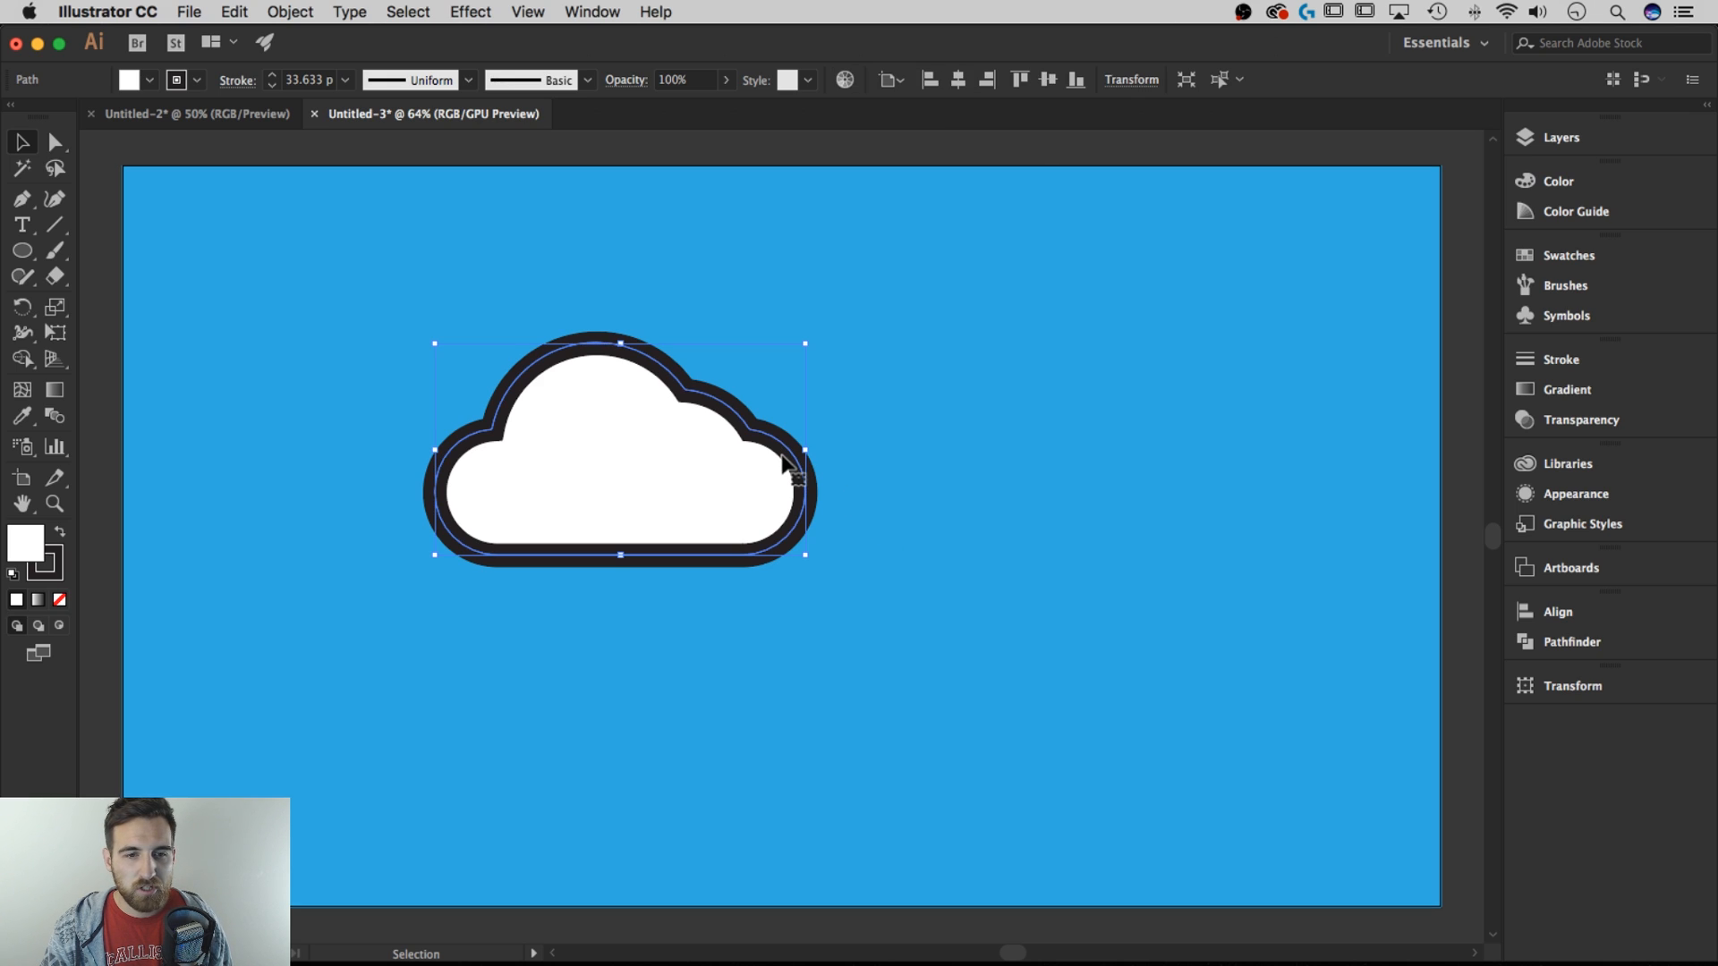
{"action": "left_click", "coordinate": [197, 82]}
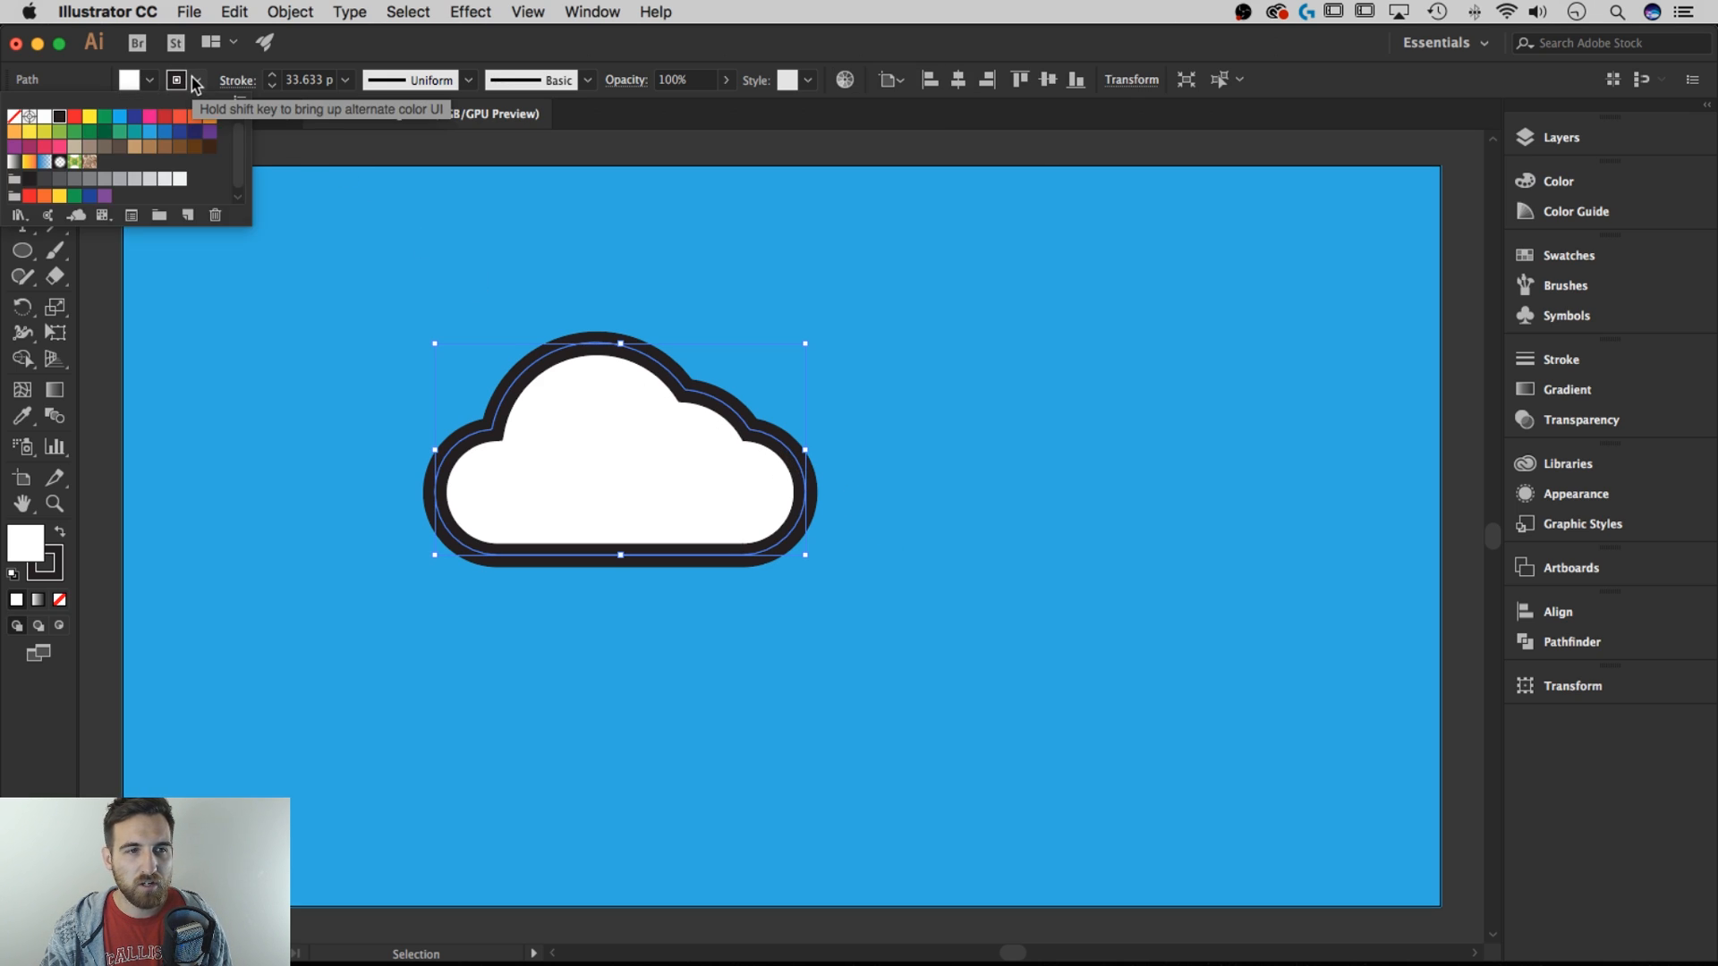
{"action": "left_click", "coordinate": [14, 117]}
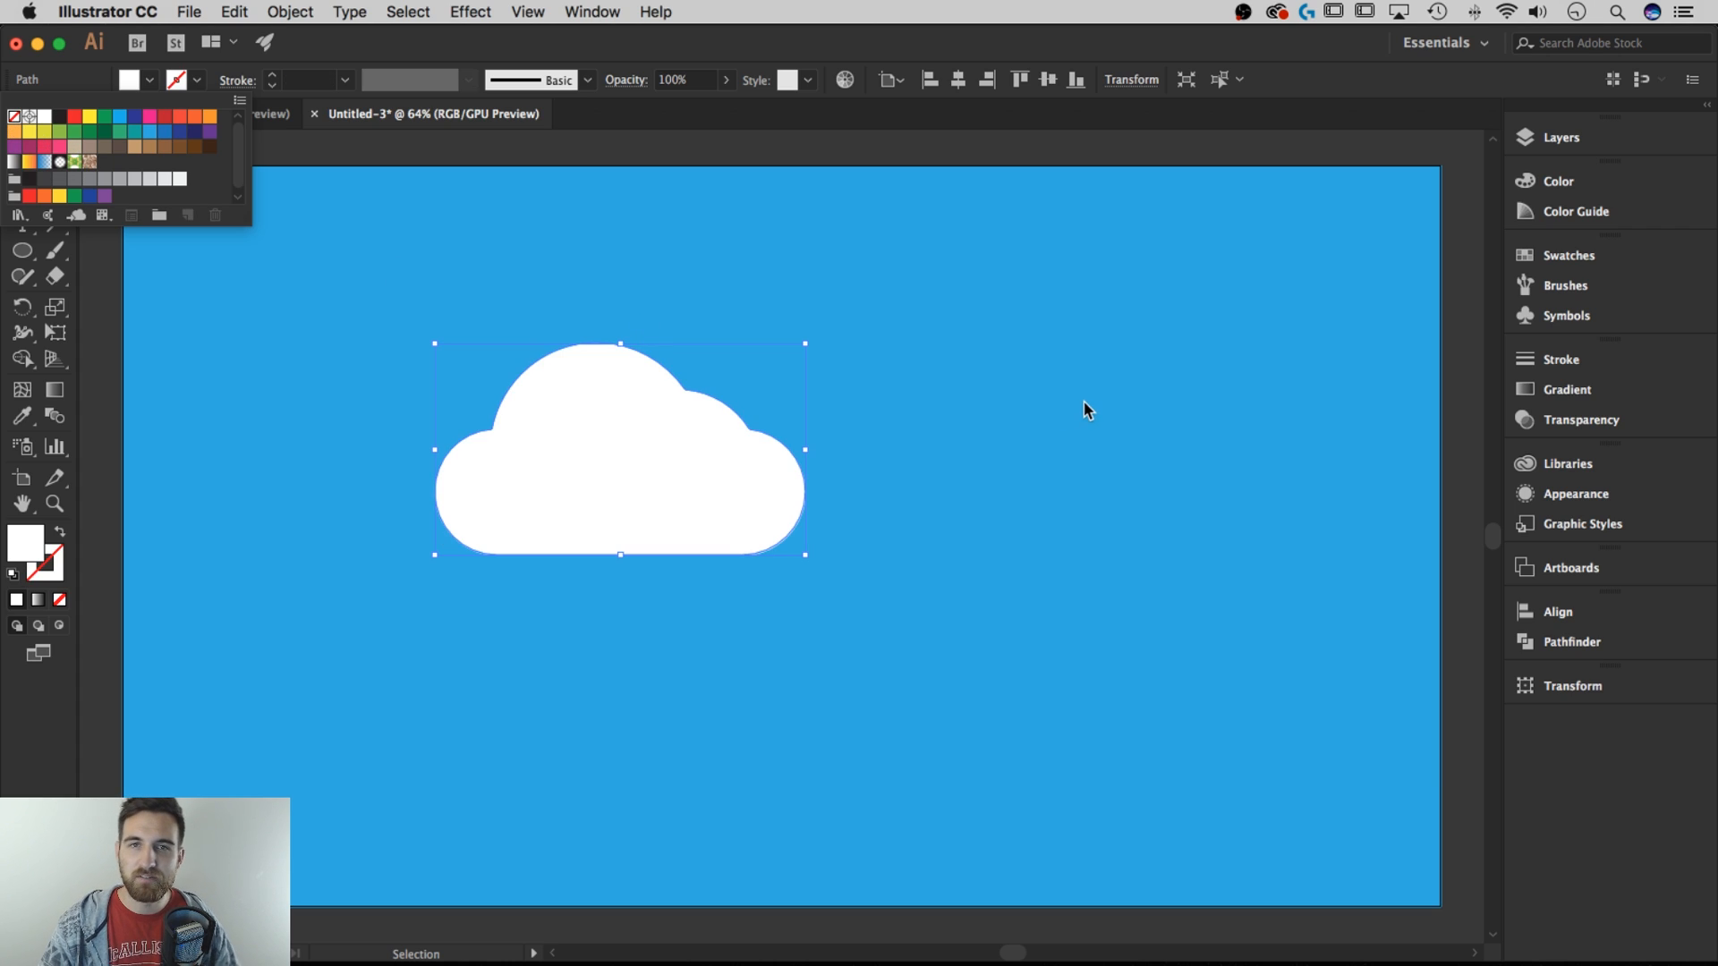
{"action": "left_click", "coordinate": [997, 470]}
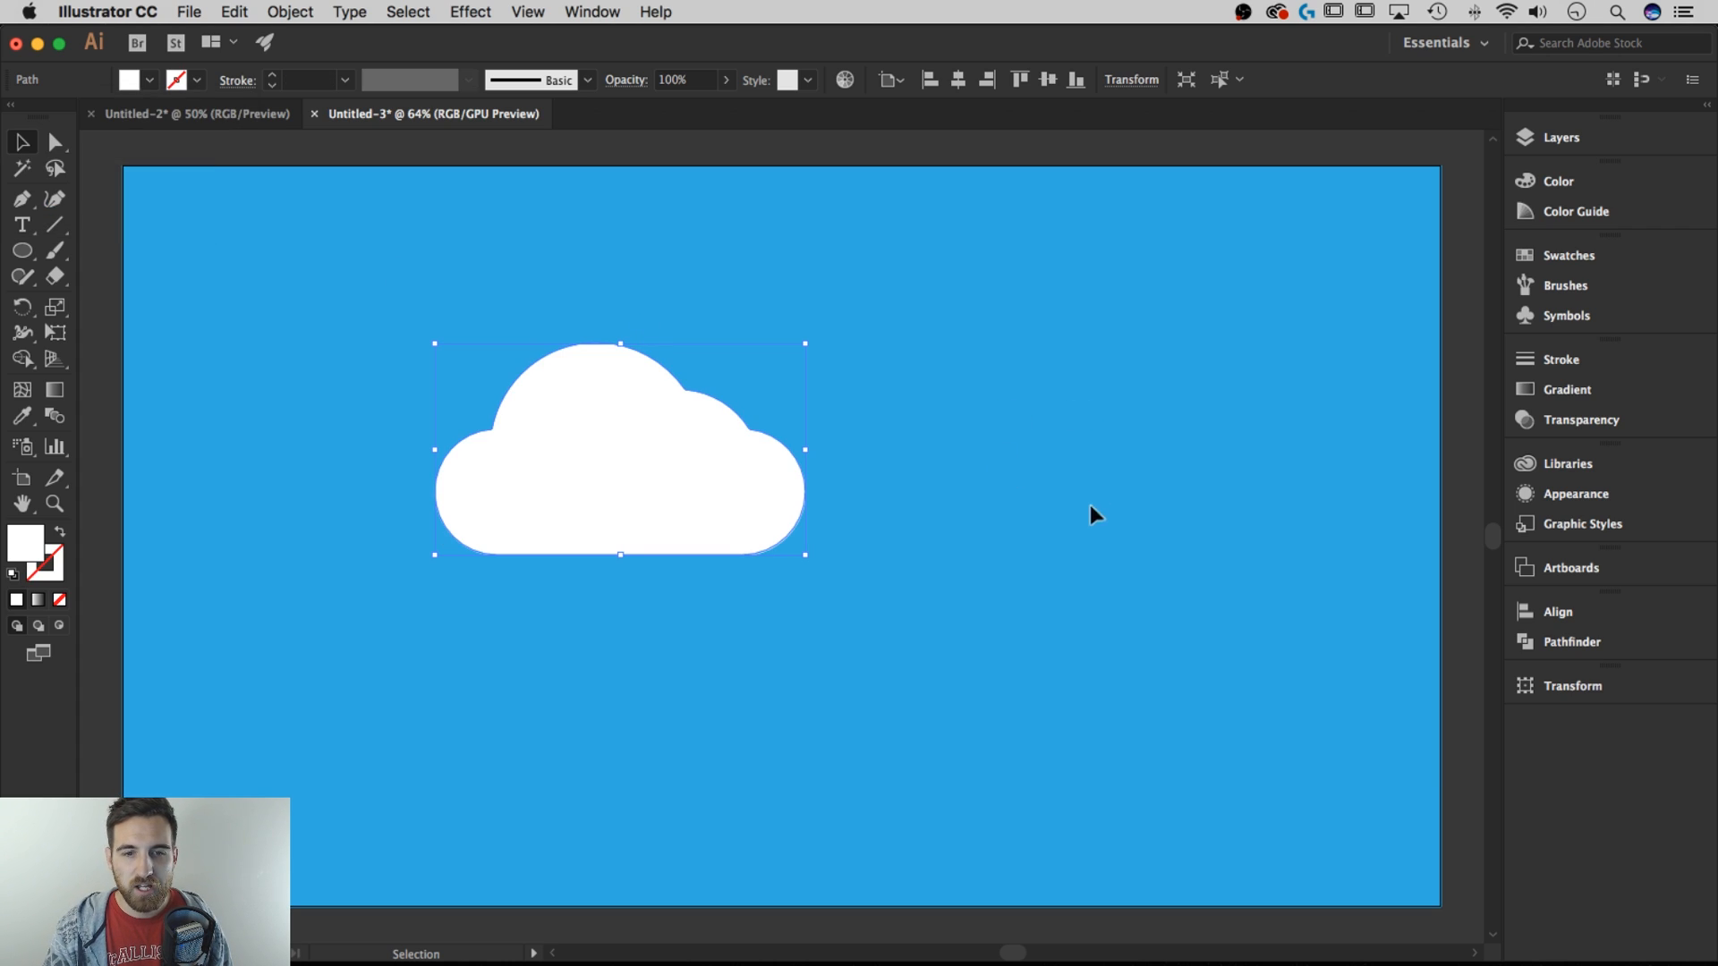
Centre the cloud horizontally and vertically on the blue background, aligning it to the artboard
{"action": "left_click", "coordinate": [948, 598]}
{"action": "left_click", "coordinate": [712, 489]}
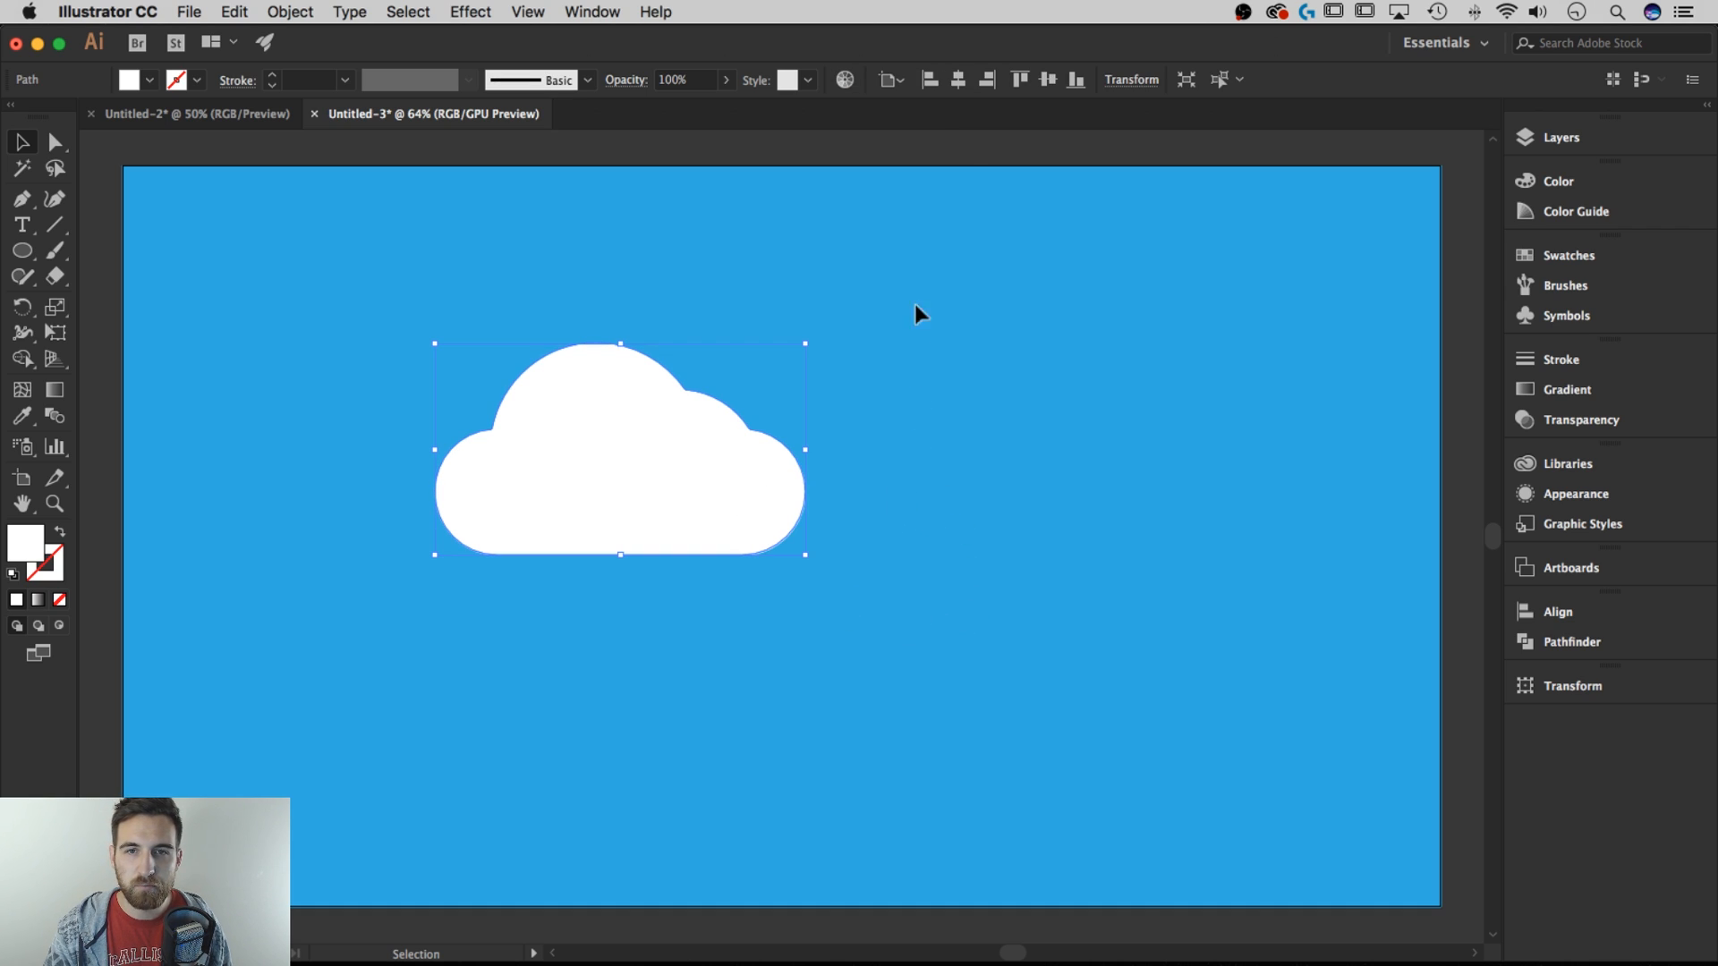
{"action": "left_click", "coordinate": [890, 80]}
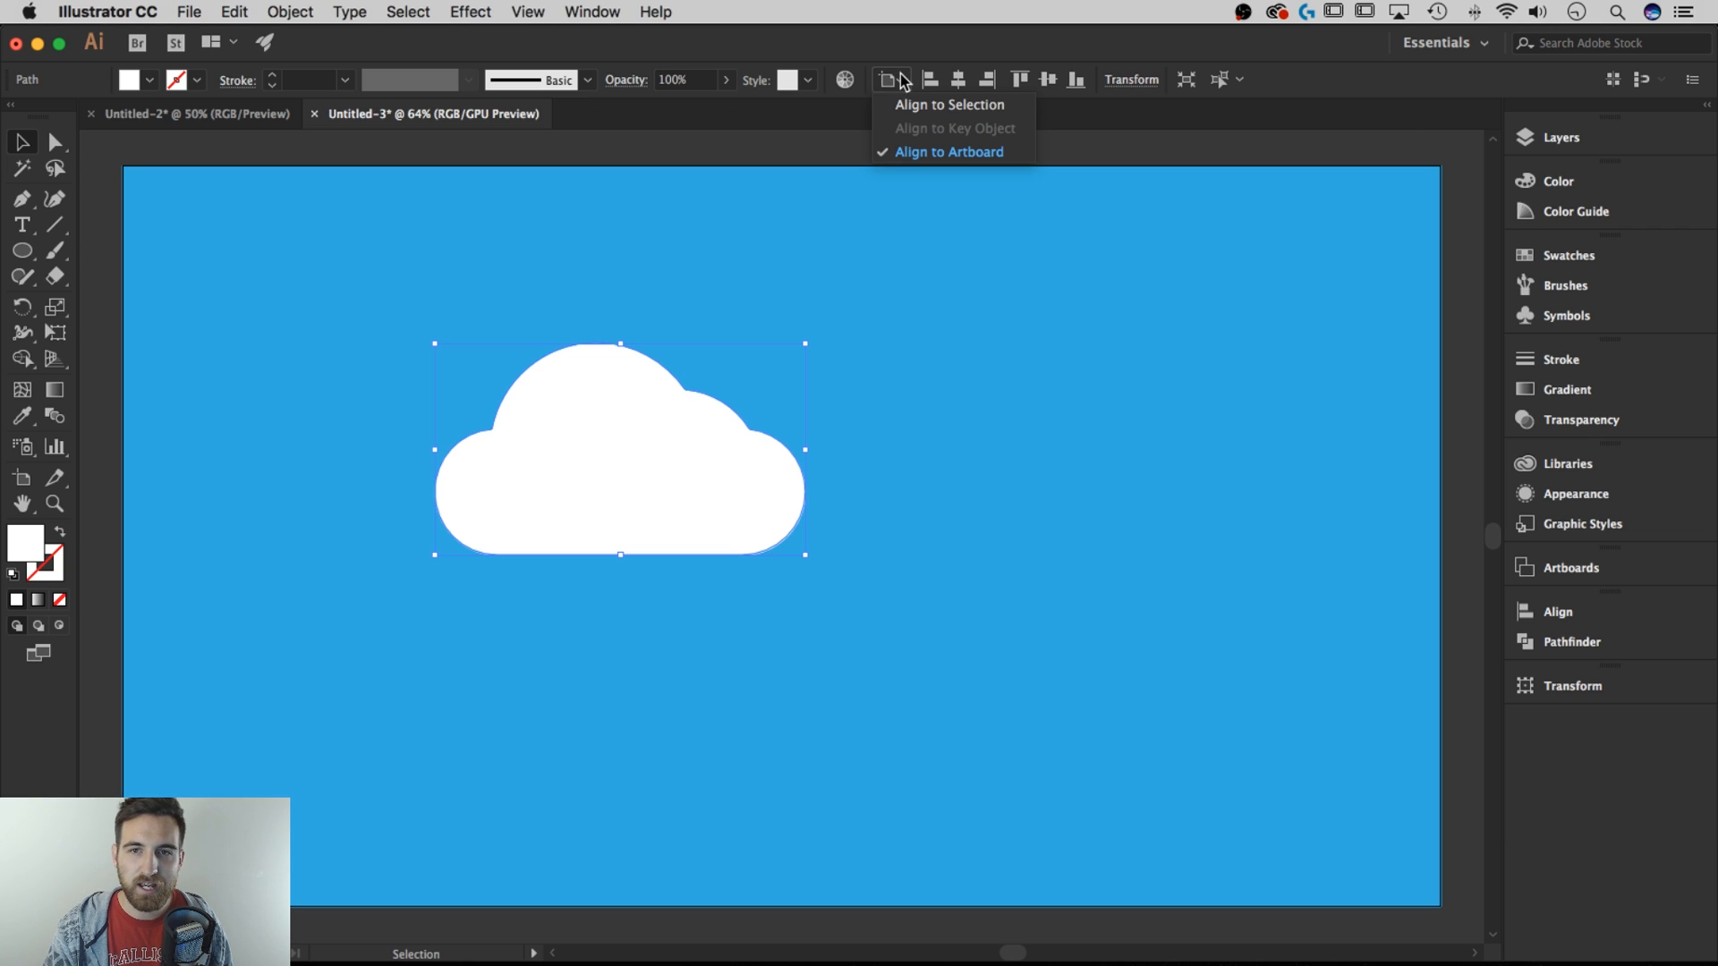
{"action": "left_click", "coordinate": [906, 82]}
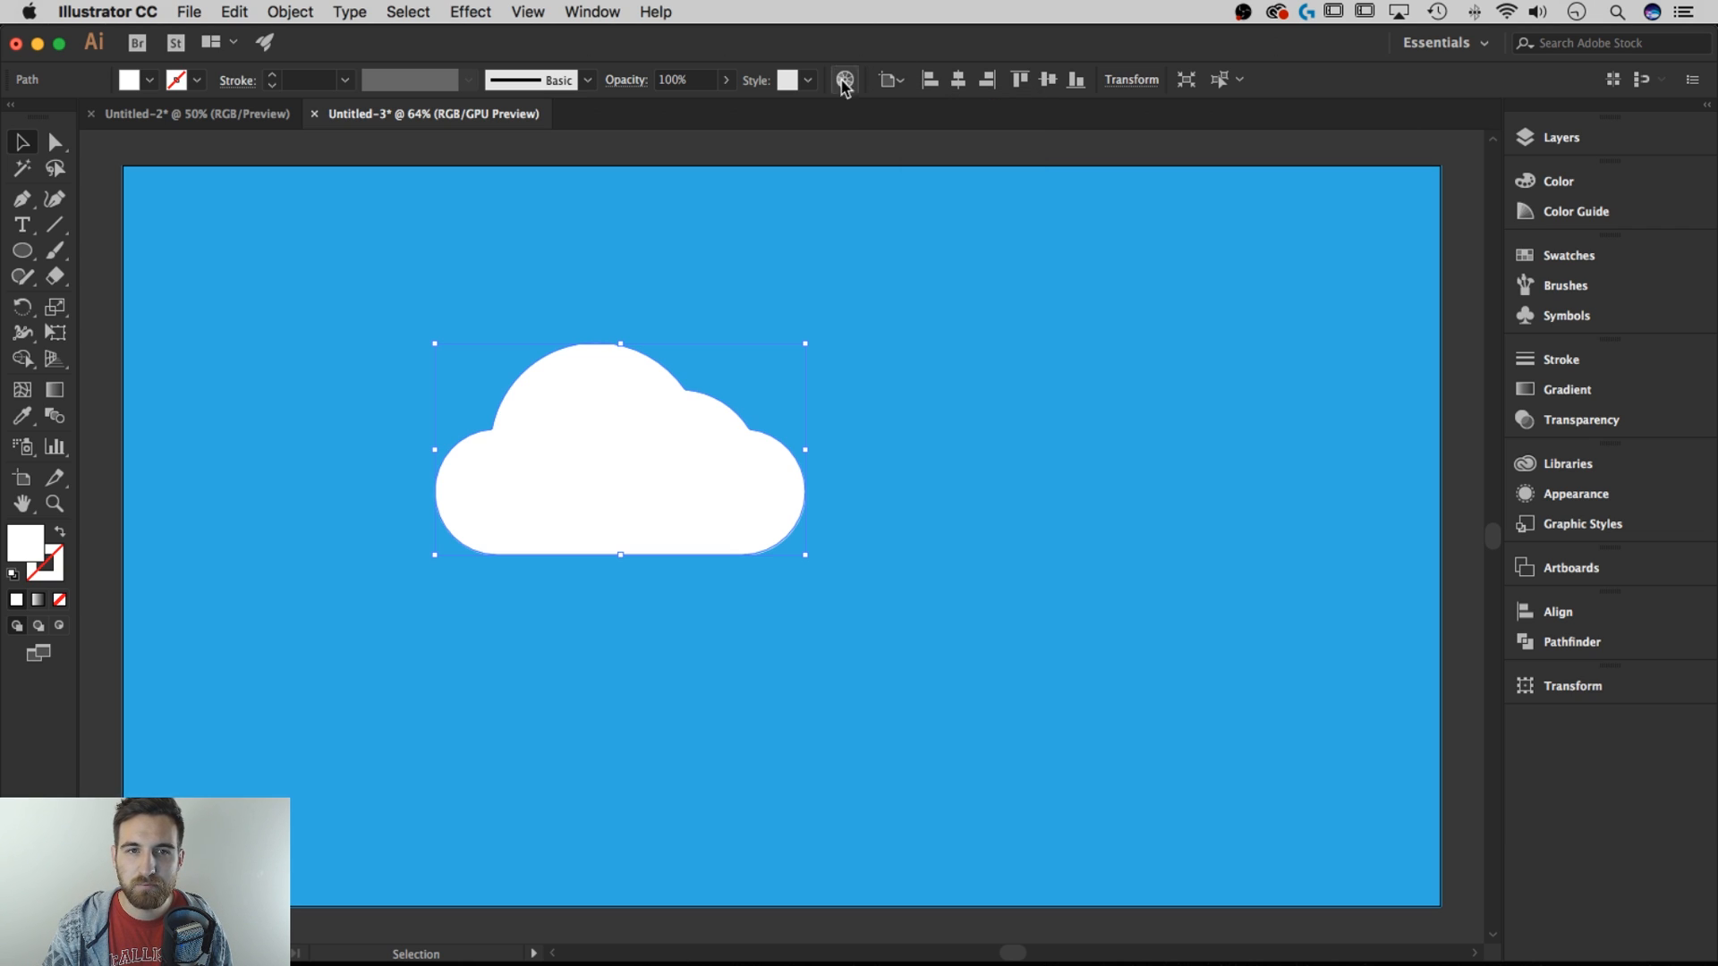
{"action": "left_click", "coordinate": [599, 15]}
{"action": "left_click", "coordinate": [630, 292]}
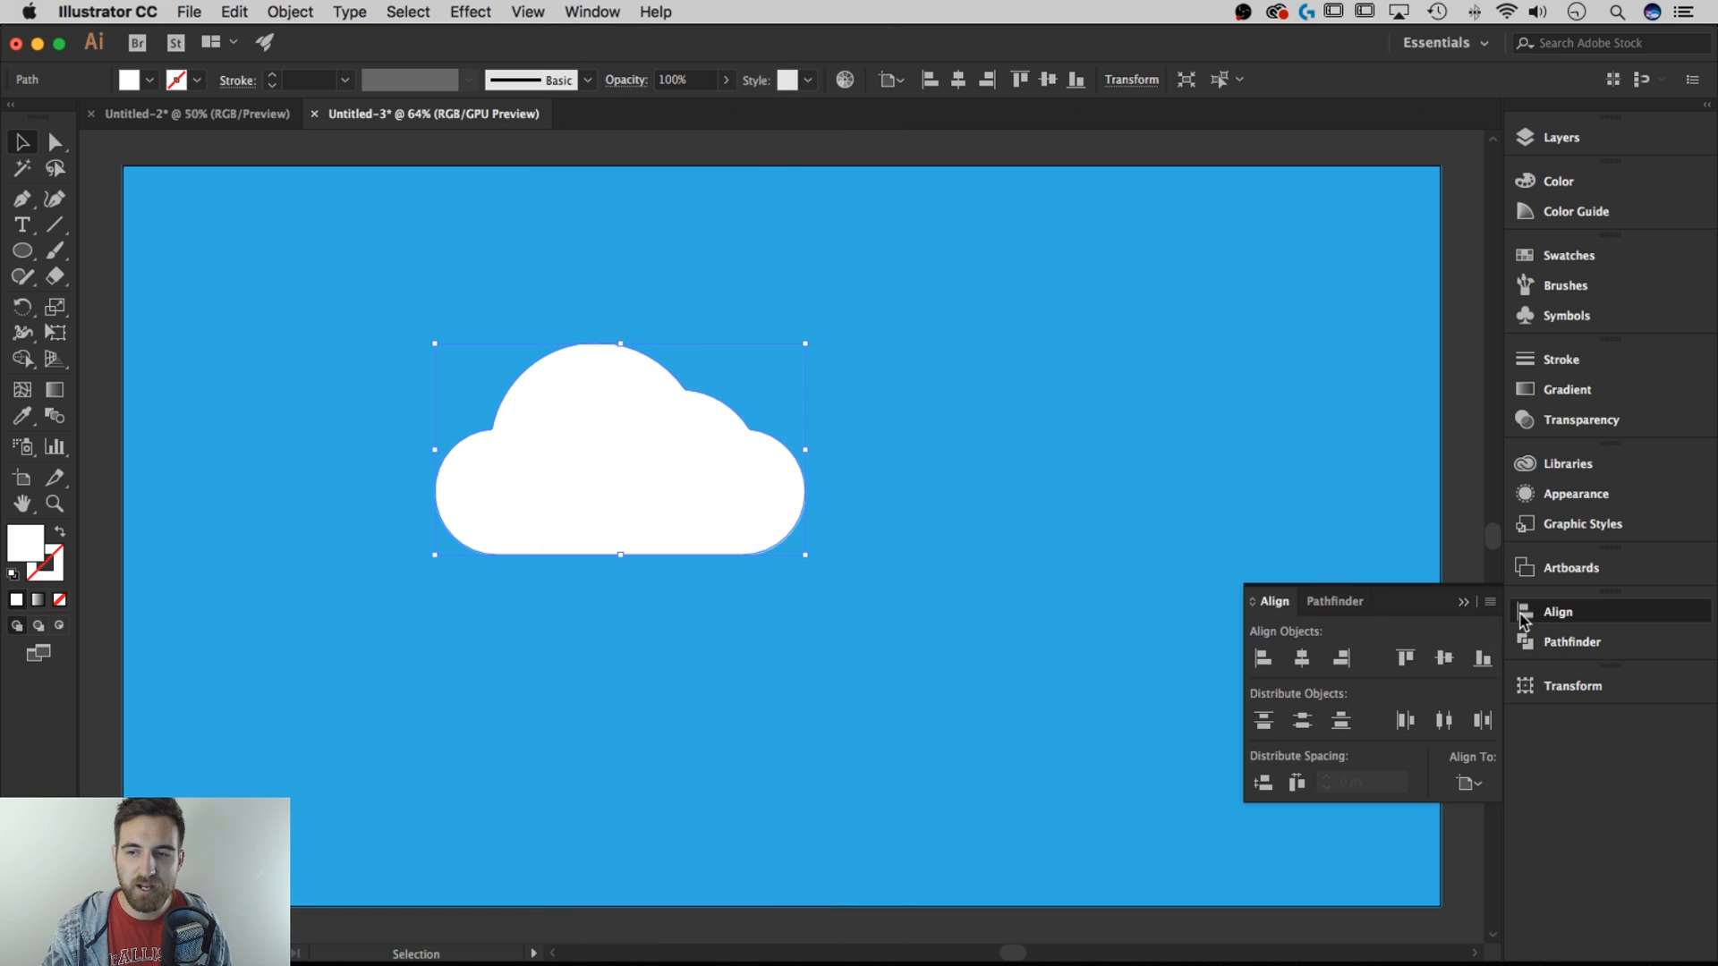
{"action": "left_click", "coordinate": [1459, 602]}
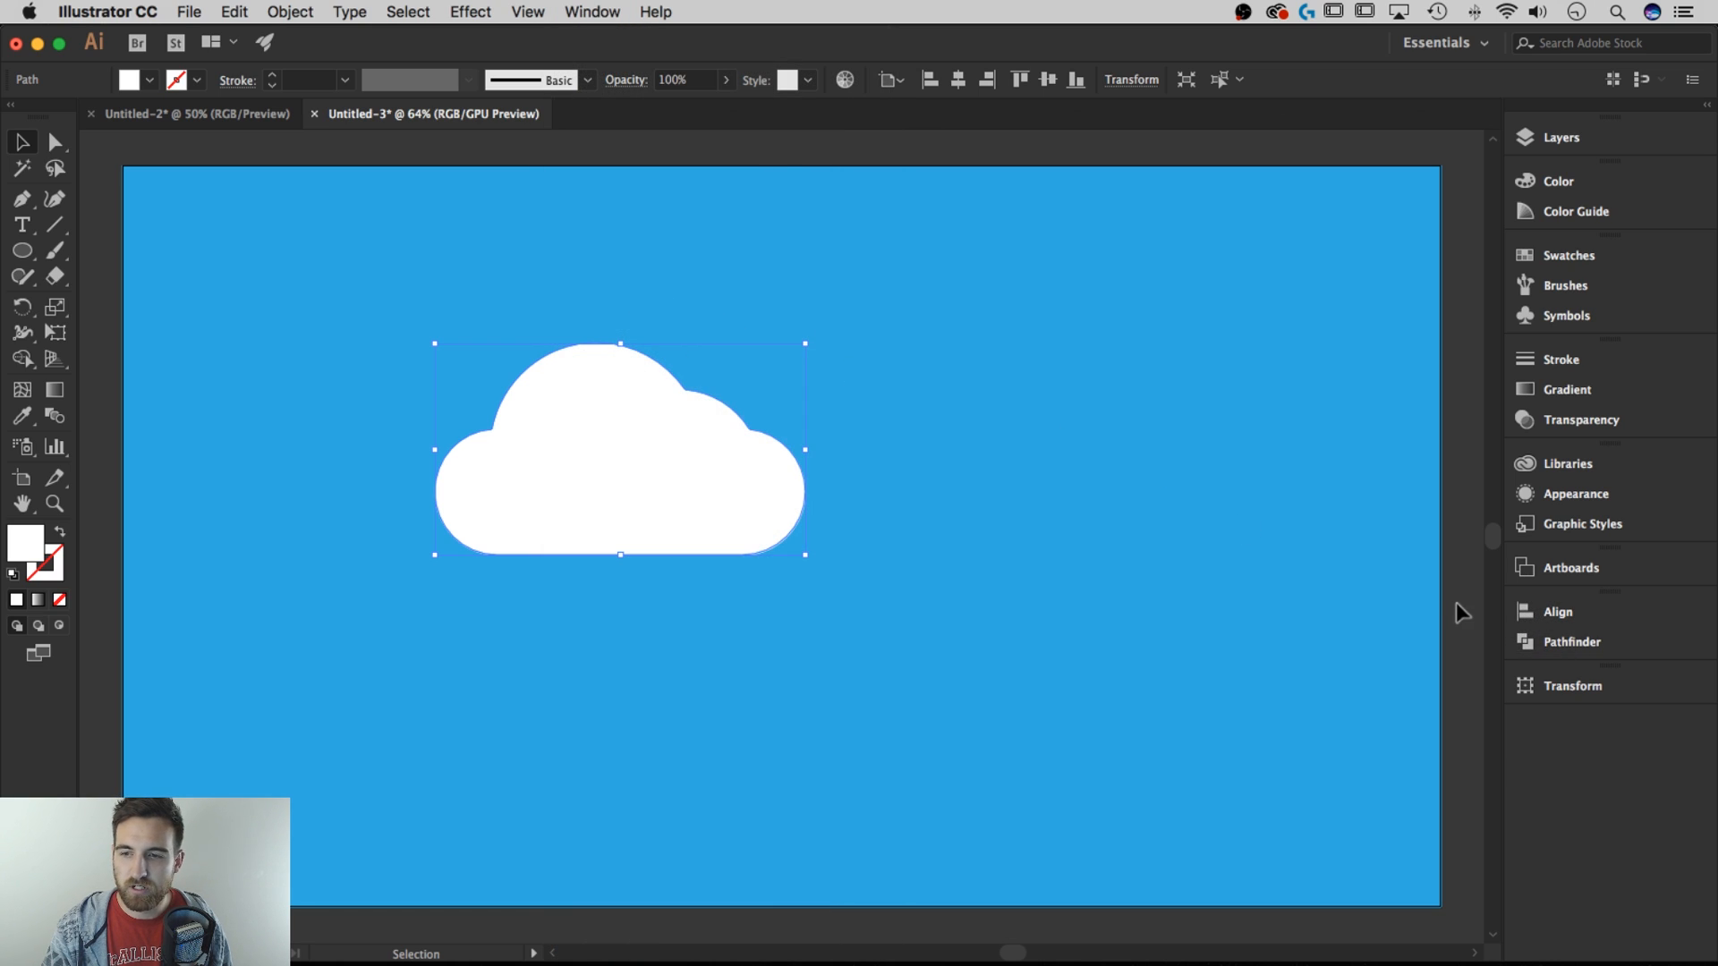
{"action": "left_click", "coordinate": [890, 83]}
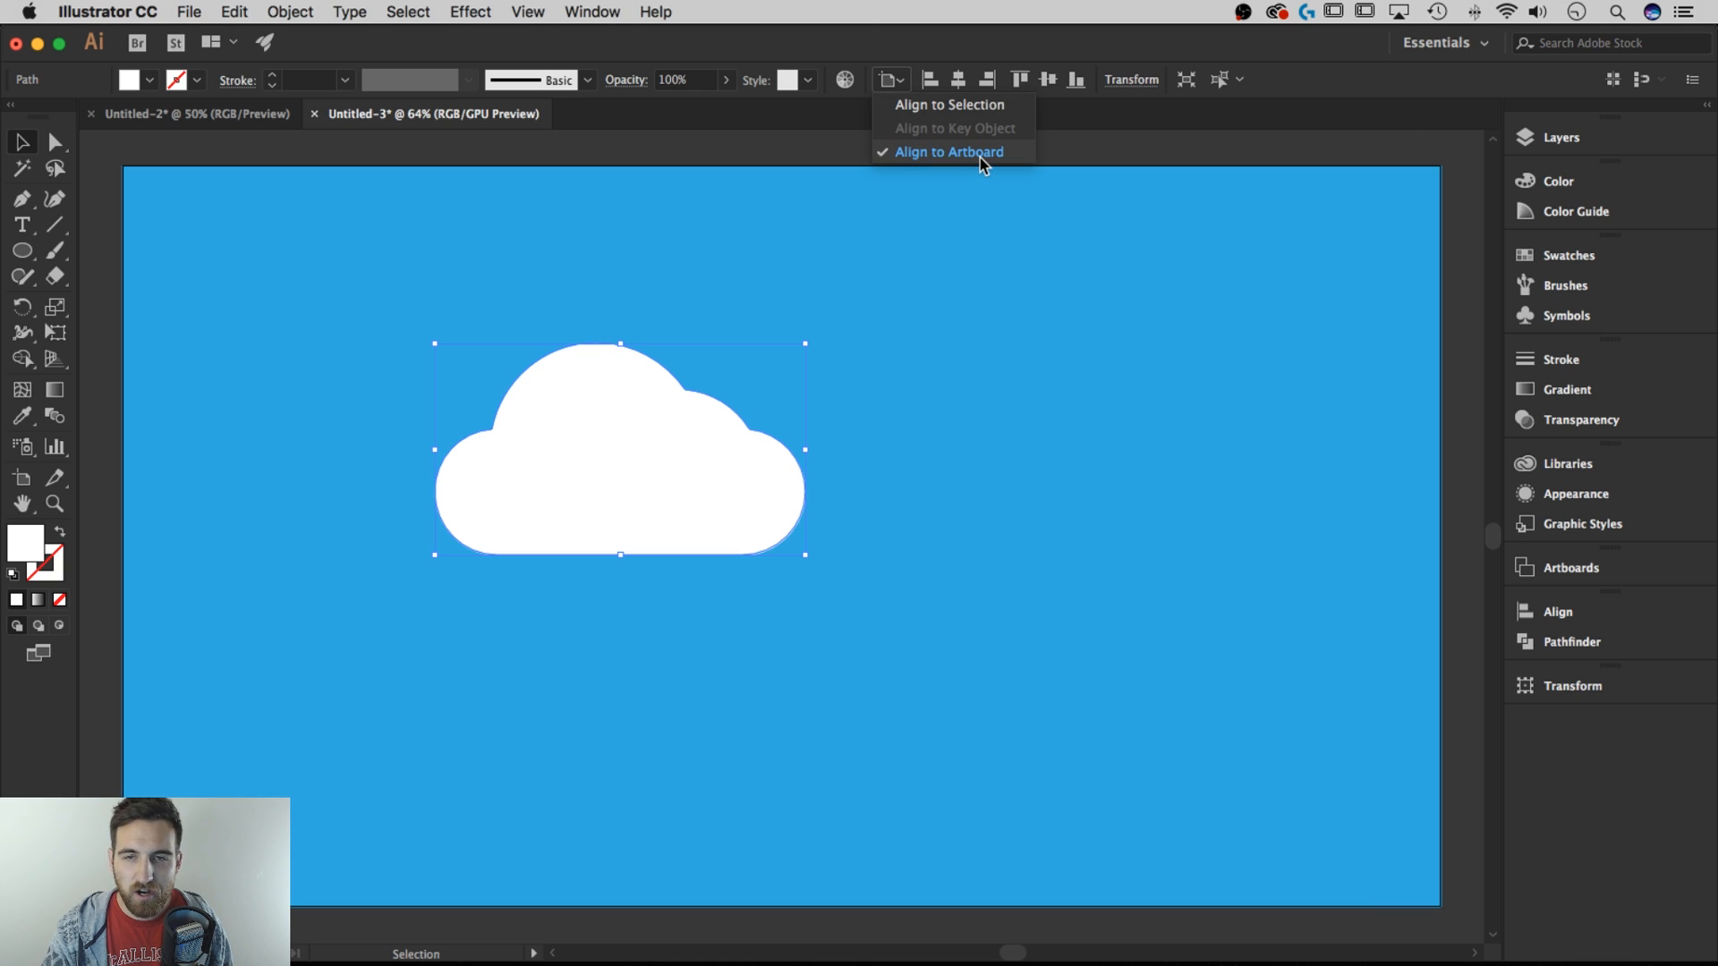
{"action": "left_click", "coordinate": [964, 58]}
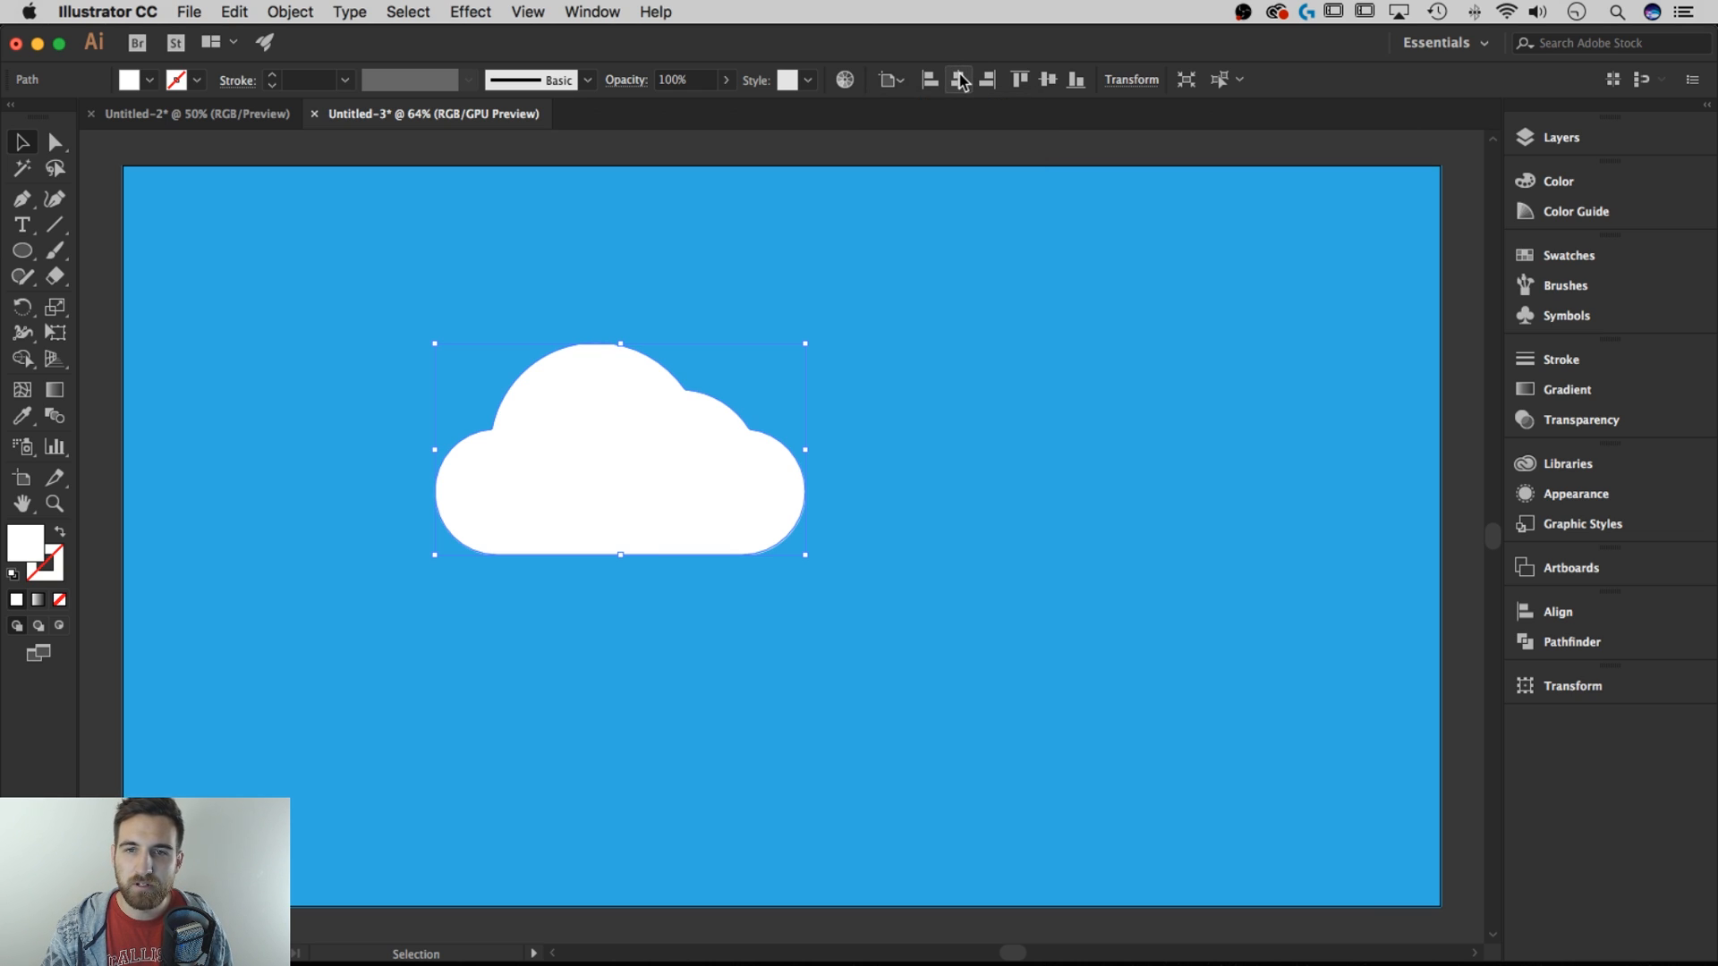
{"action": "left_click", "coordinate": [958, 80]}
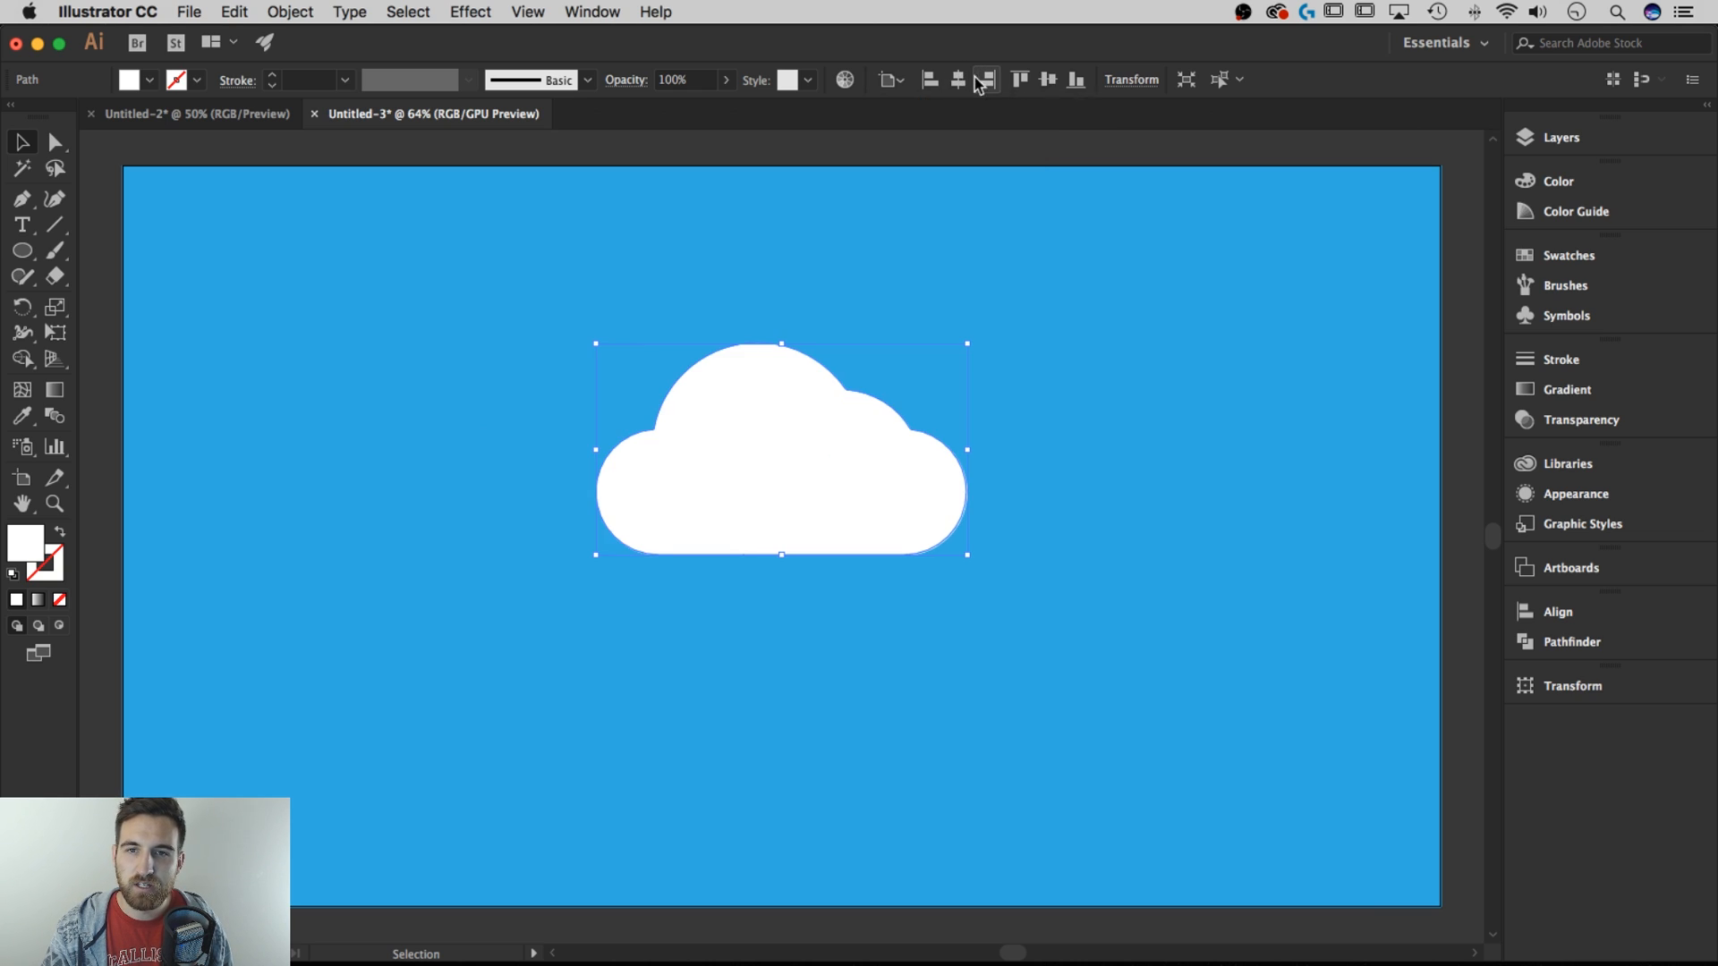
{"action": "left_click", "coordinate": [1048, 78]}
{"action": "left_click", "coordinate": [1093, 483]}
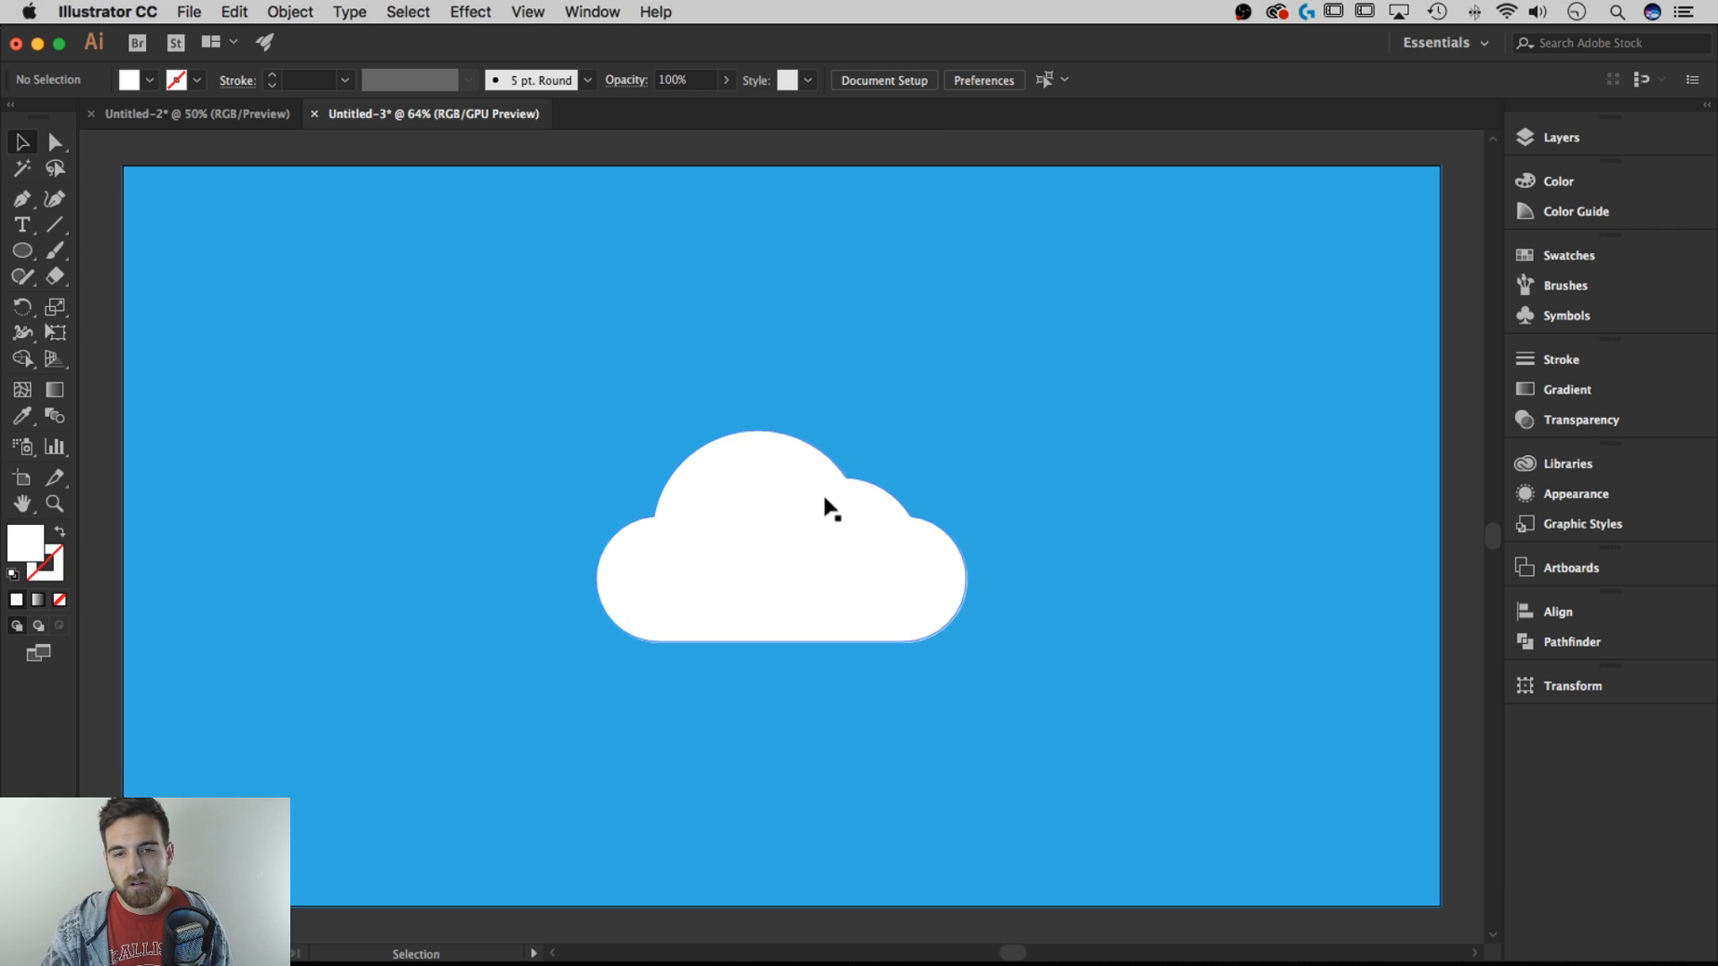
Nudge the cloud up by two large increments so it sits slightly above the artboard's centre
{"action": "left_click", "coordinate": [798, 501]}
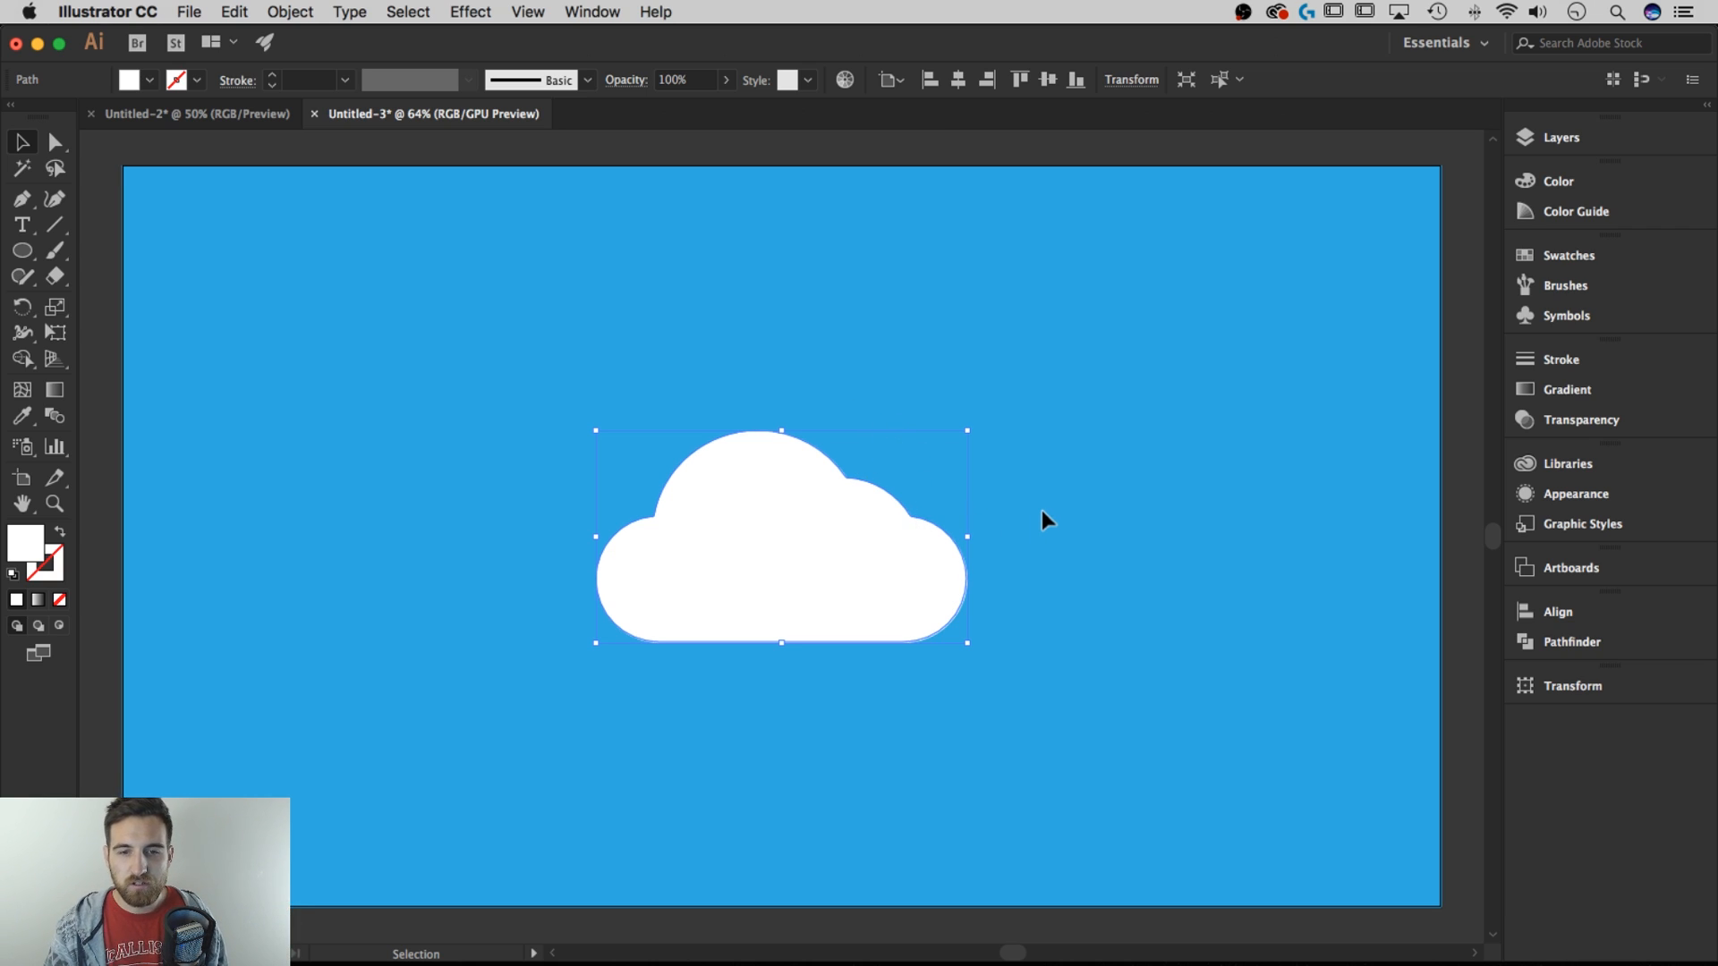
{"action": "key", "text": "shift+Up"}
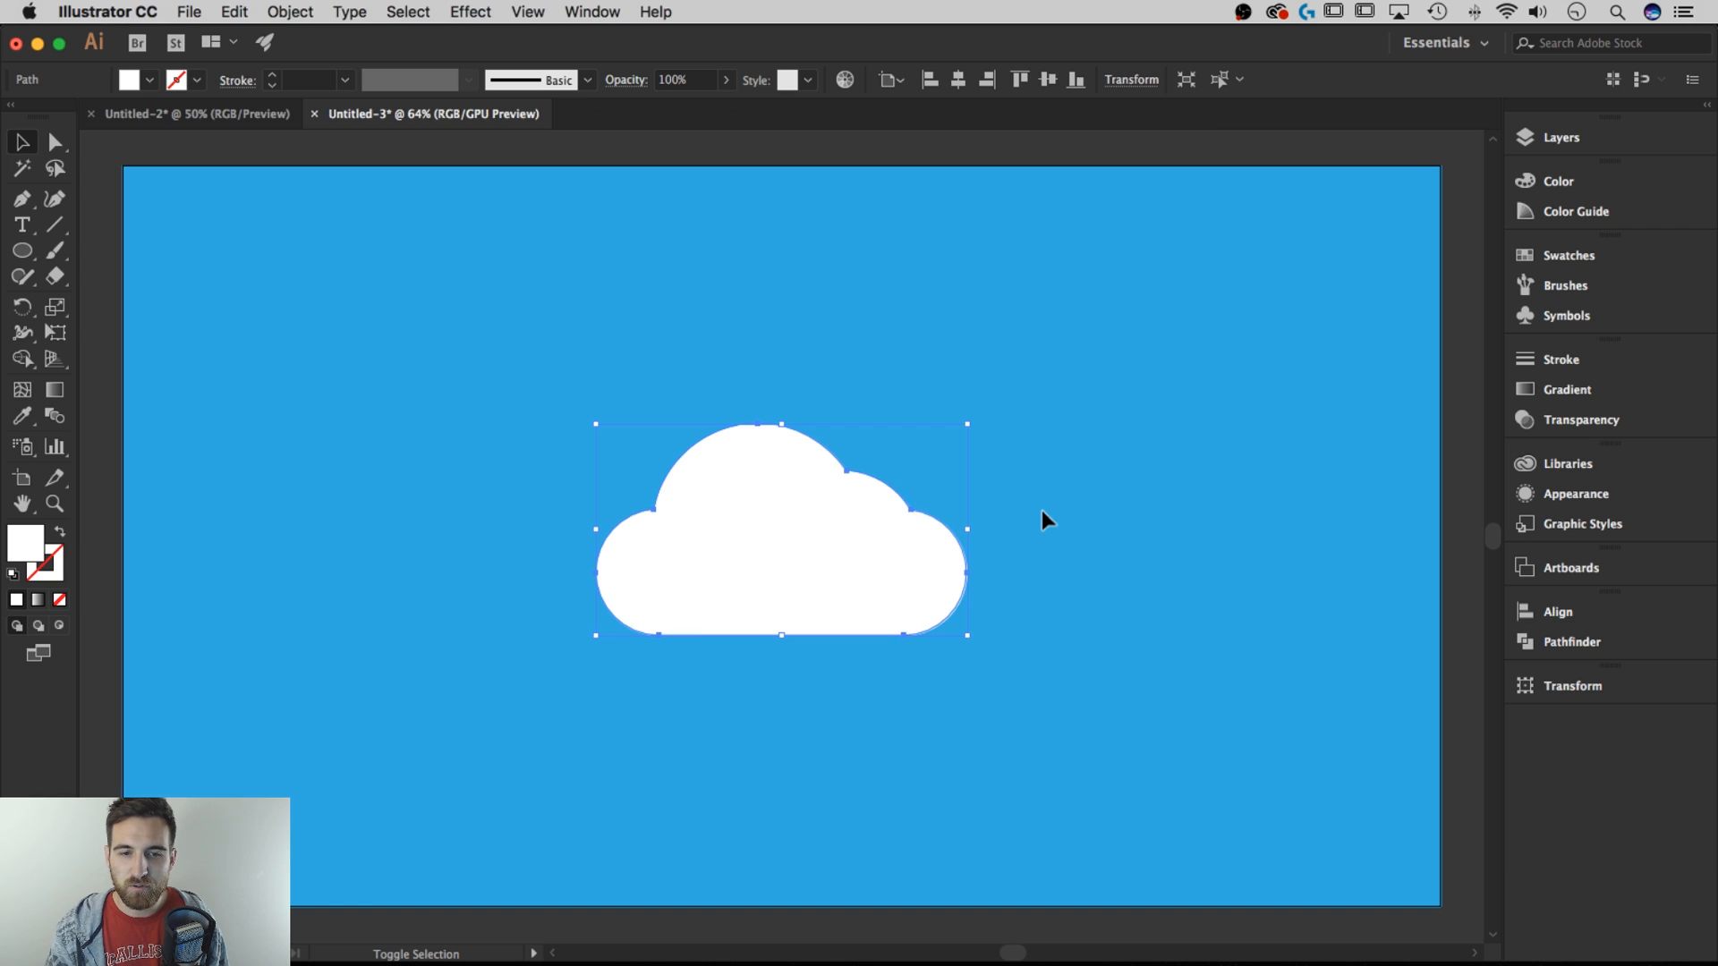
{"action": "key", "text": "shift+Up"}
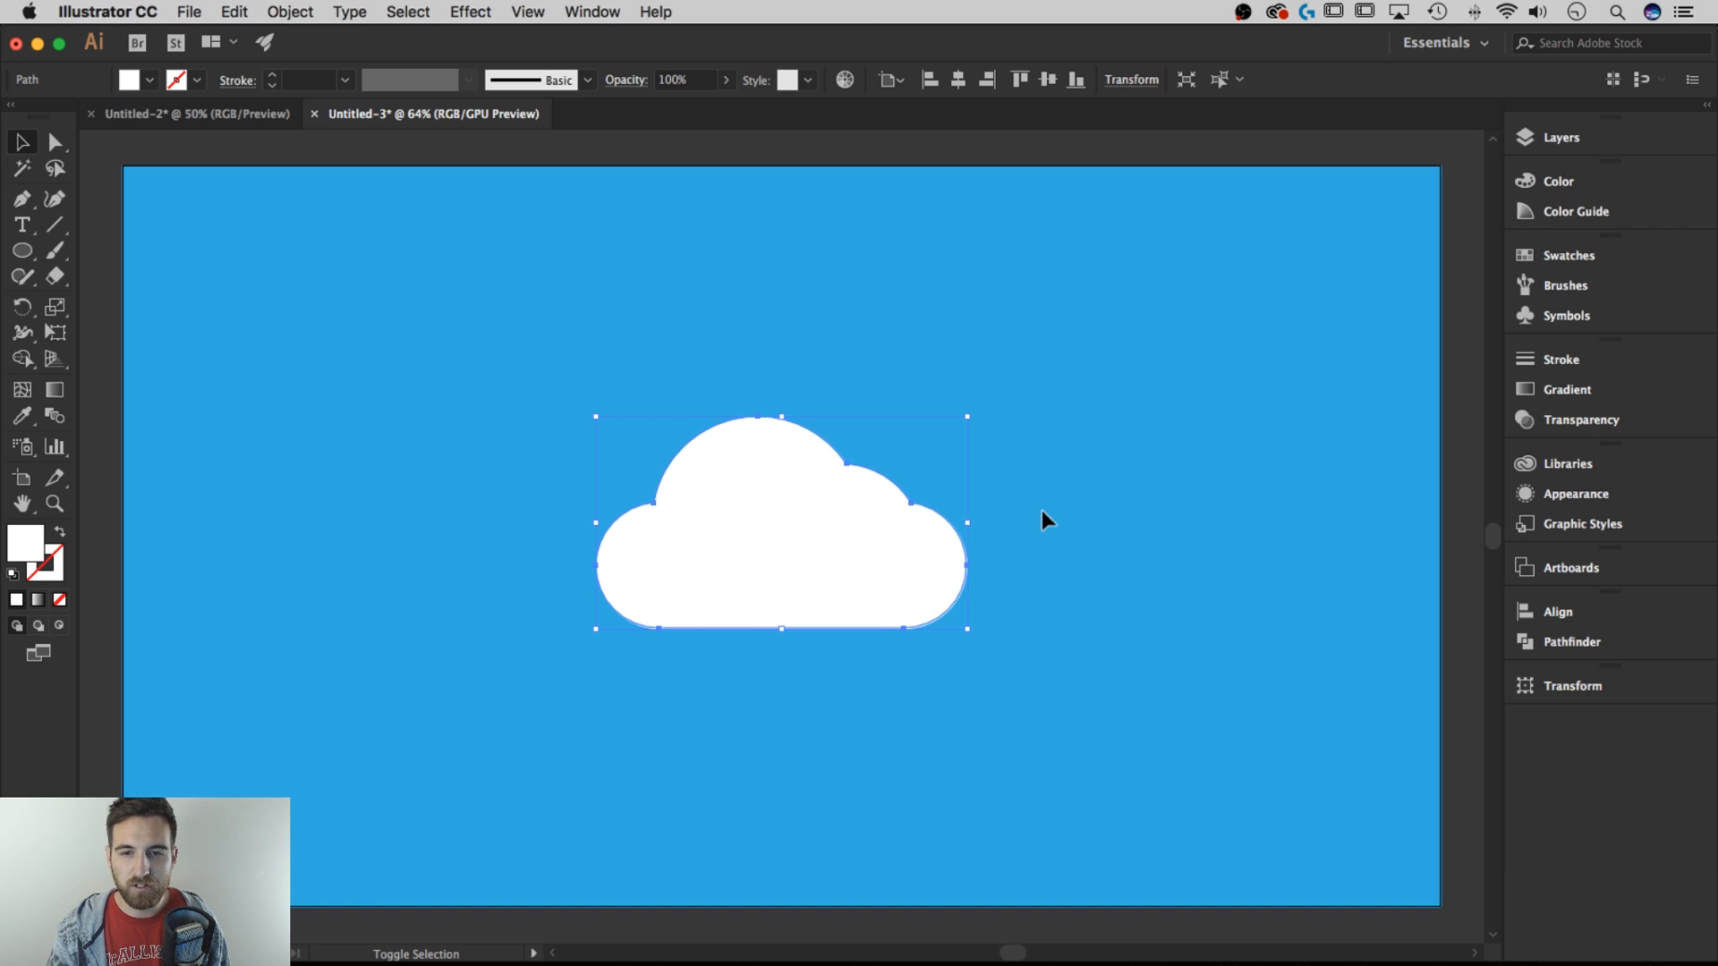
{"action": "left_click", "coordinate": [1107, 505]}
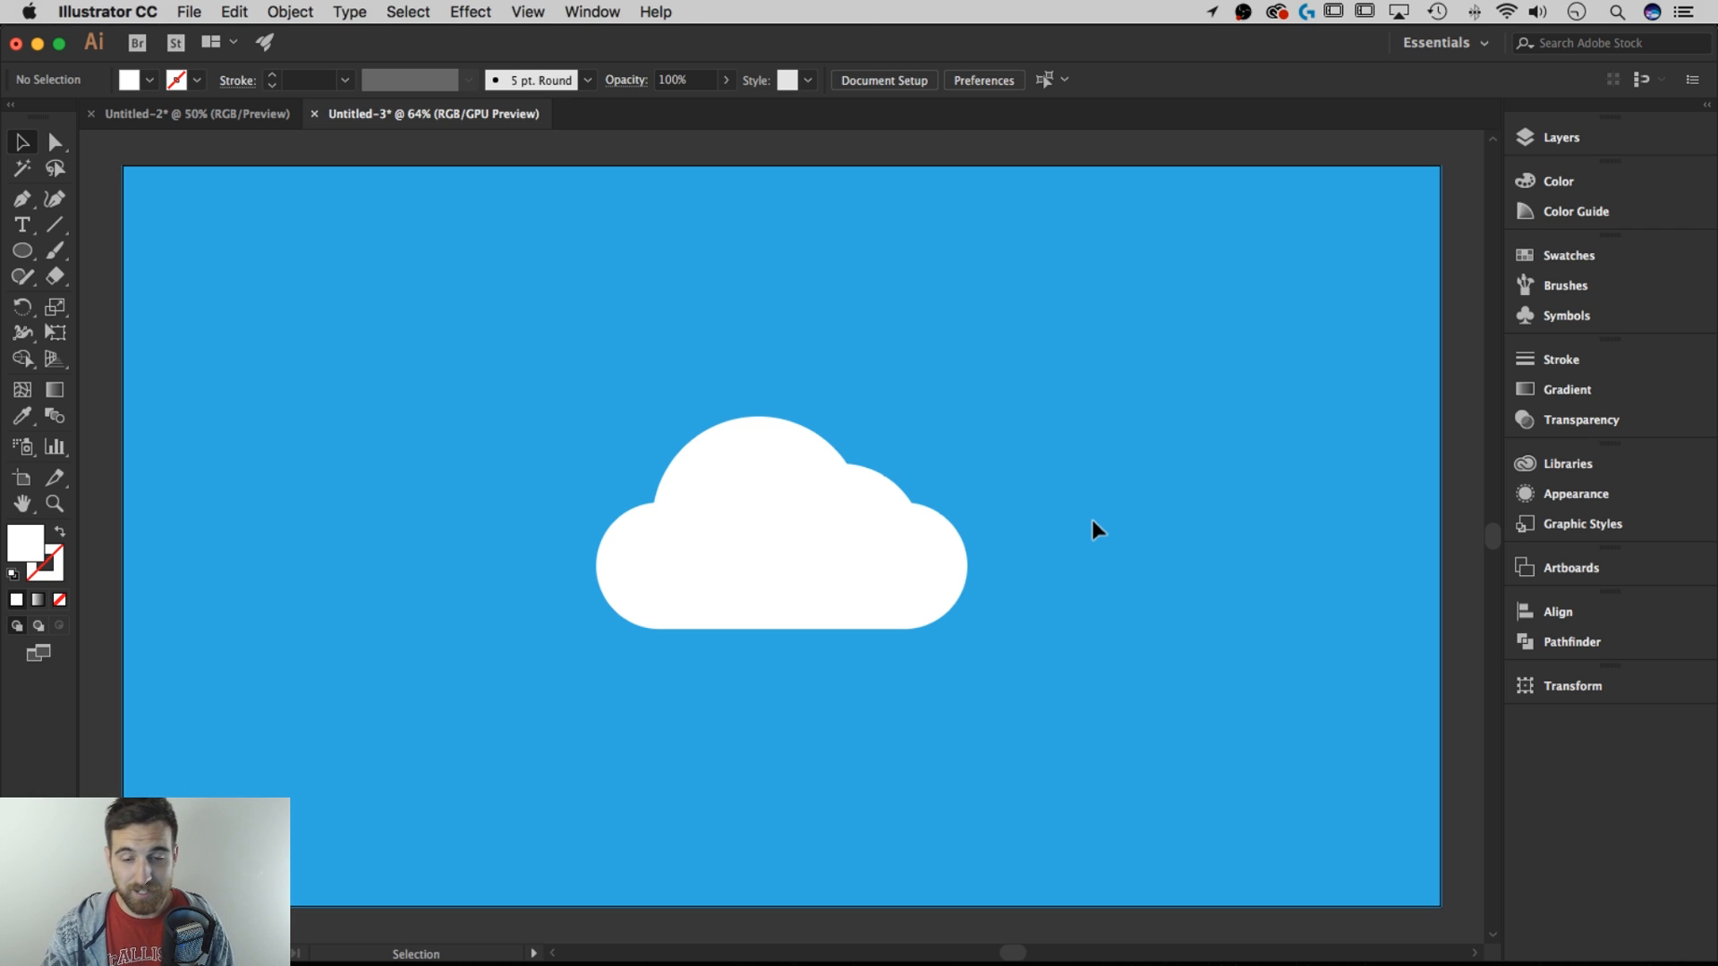
Copy the cloud and paste it in front, and move the duplicate up and to the right, partly overlapping the original
{"action": "left_click_drag", "start_coordinate": [1112, 499], "coordinate": [1101, 474]}
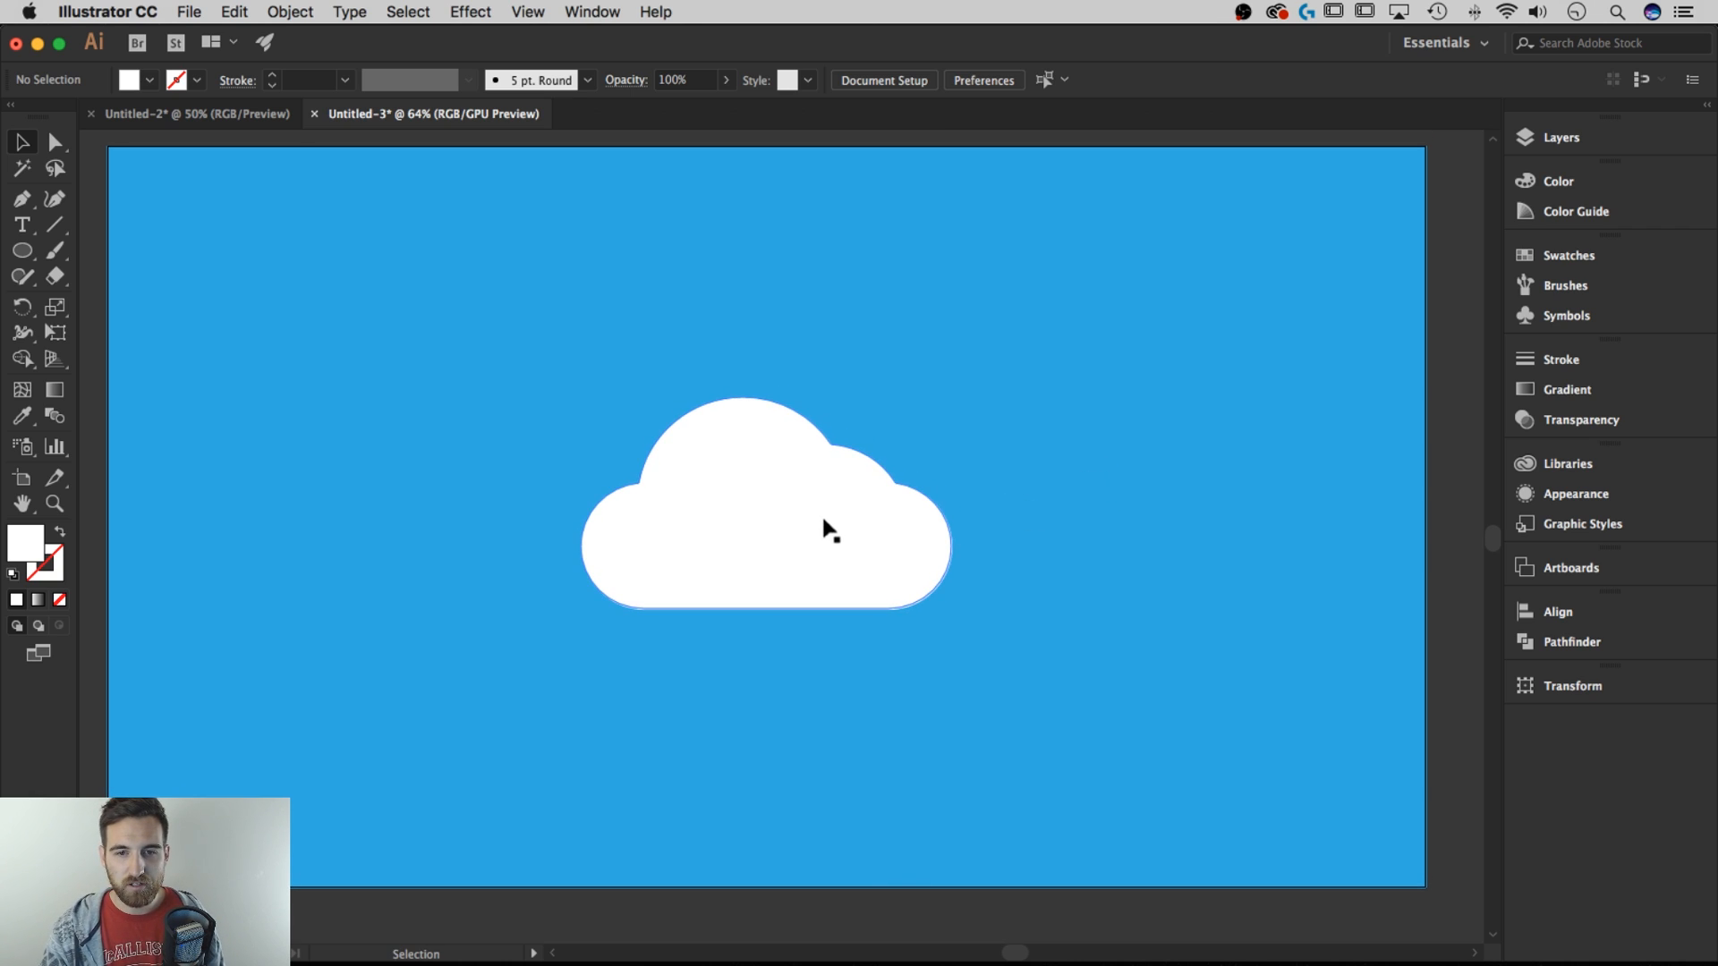
{"action": "left_click", "coordinate": [783, 501]}
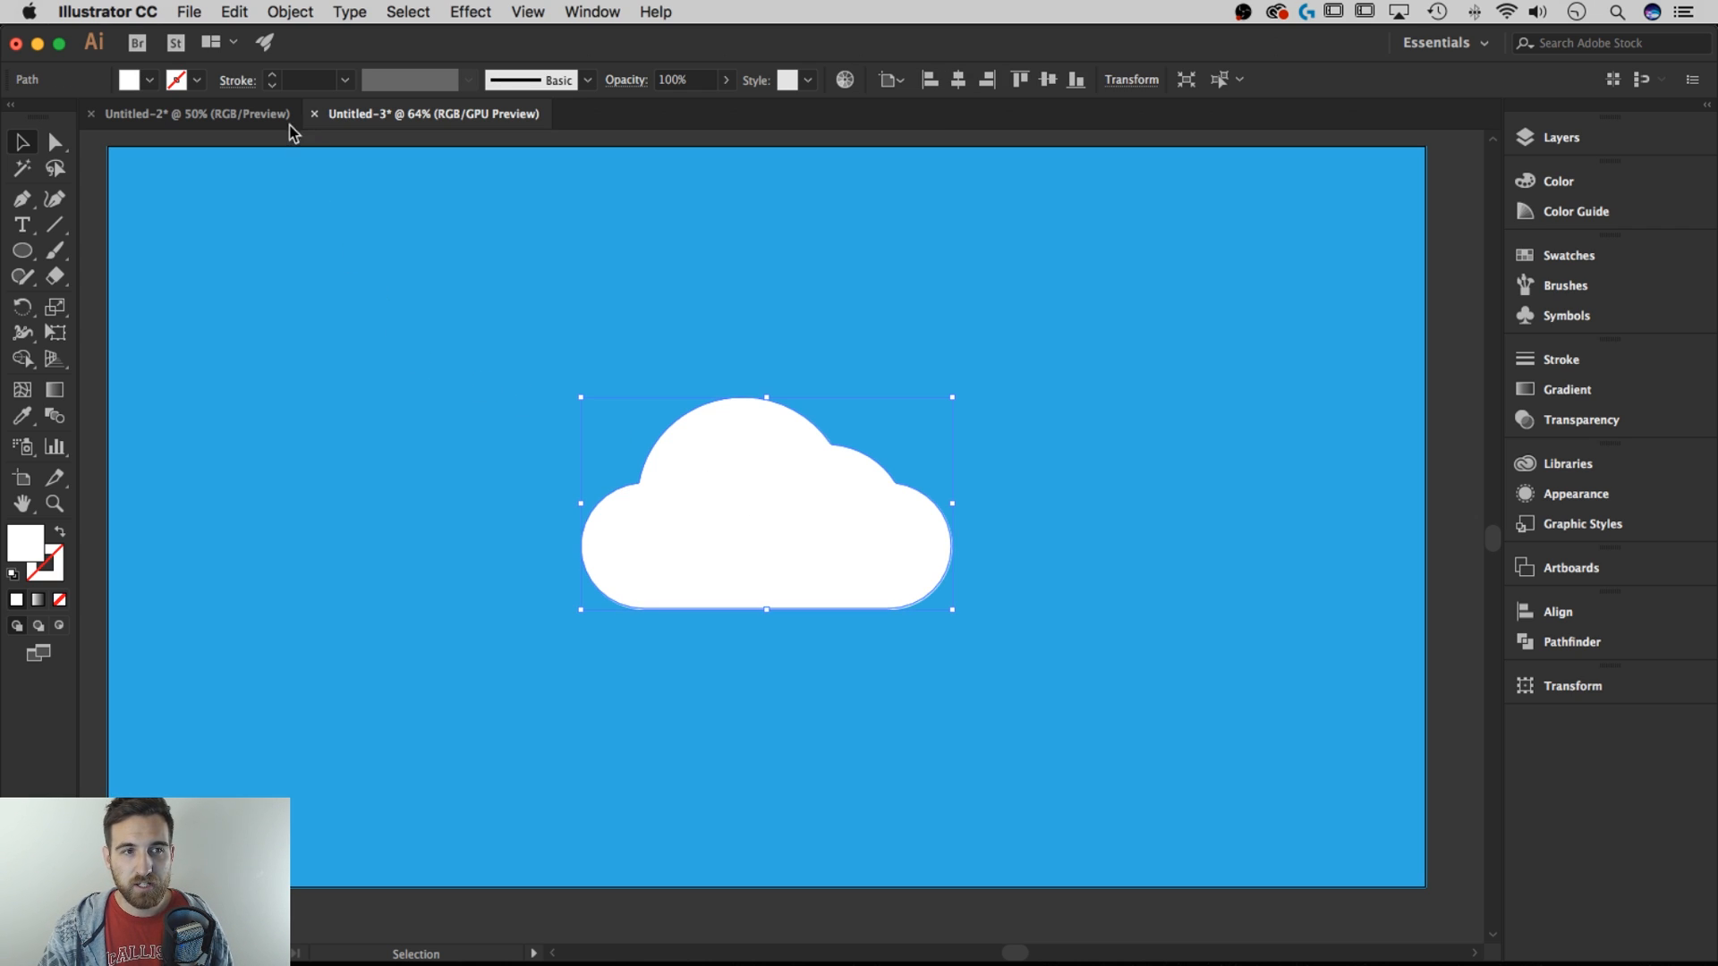
{"action": "left_click", "coordinate": [234, 12]}
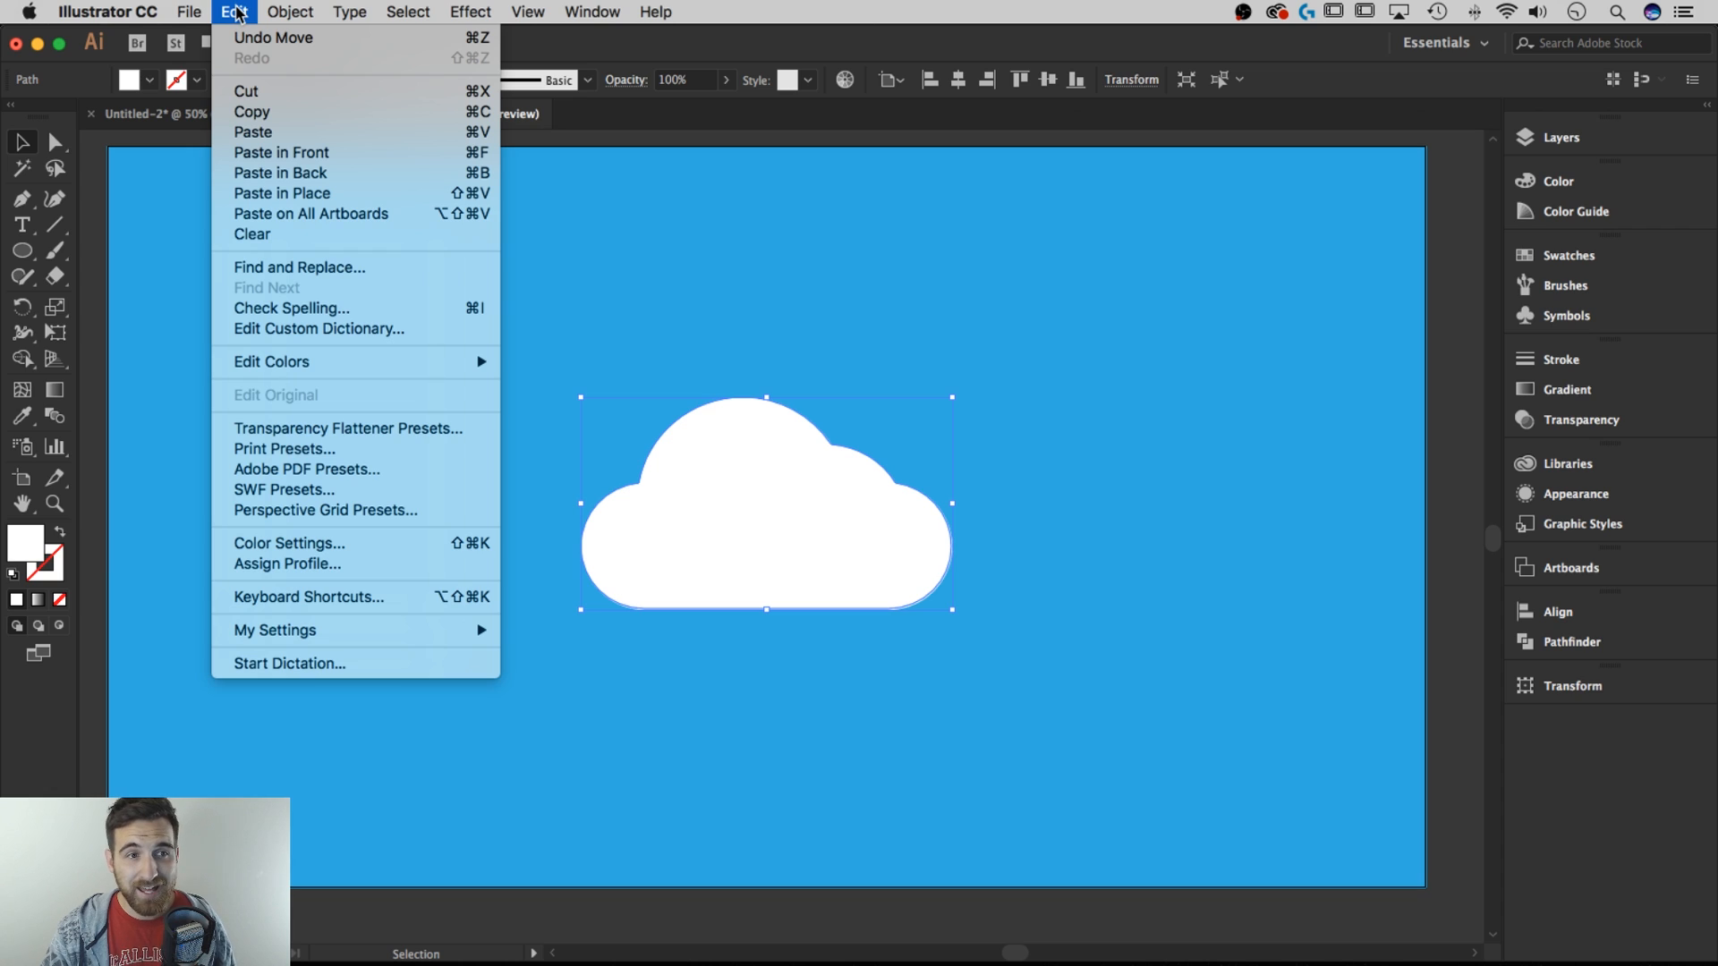
{"action": "left_click", "coordinate": [255, 112]}
{"action": "left_click", "coordinate": [234, 12]}
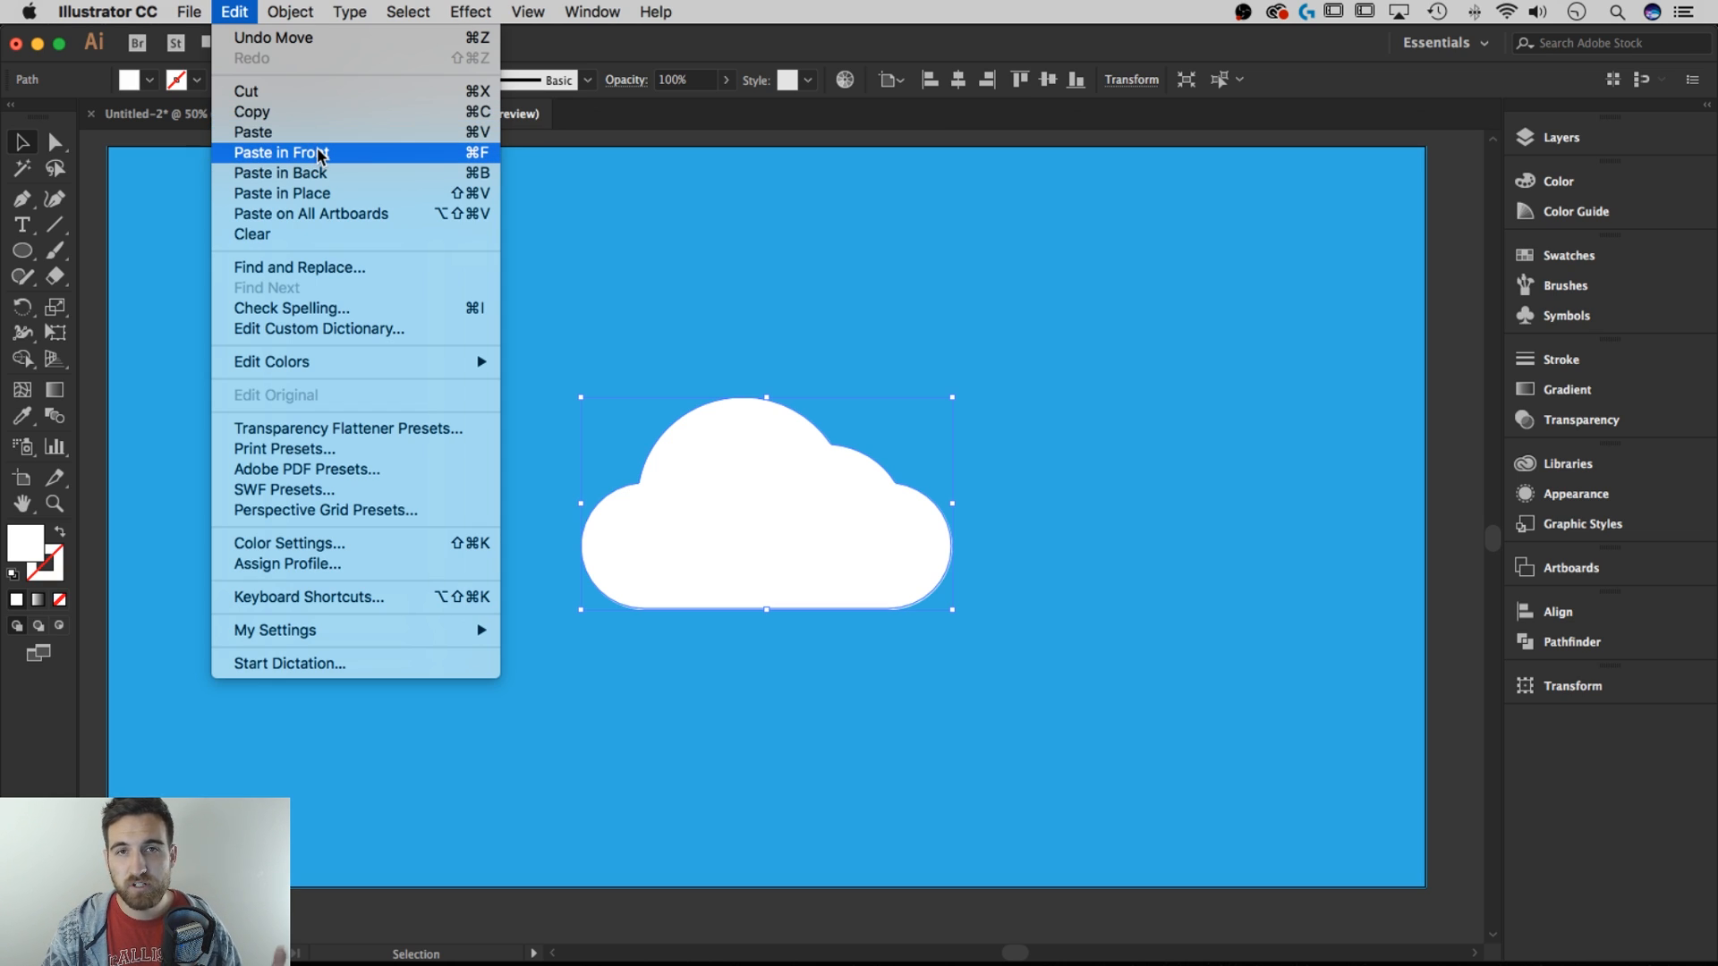
{"action": "left_click", "coordinate": [469, 157]}
{"action": "left_click", "coordinate": [1009, 383]}
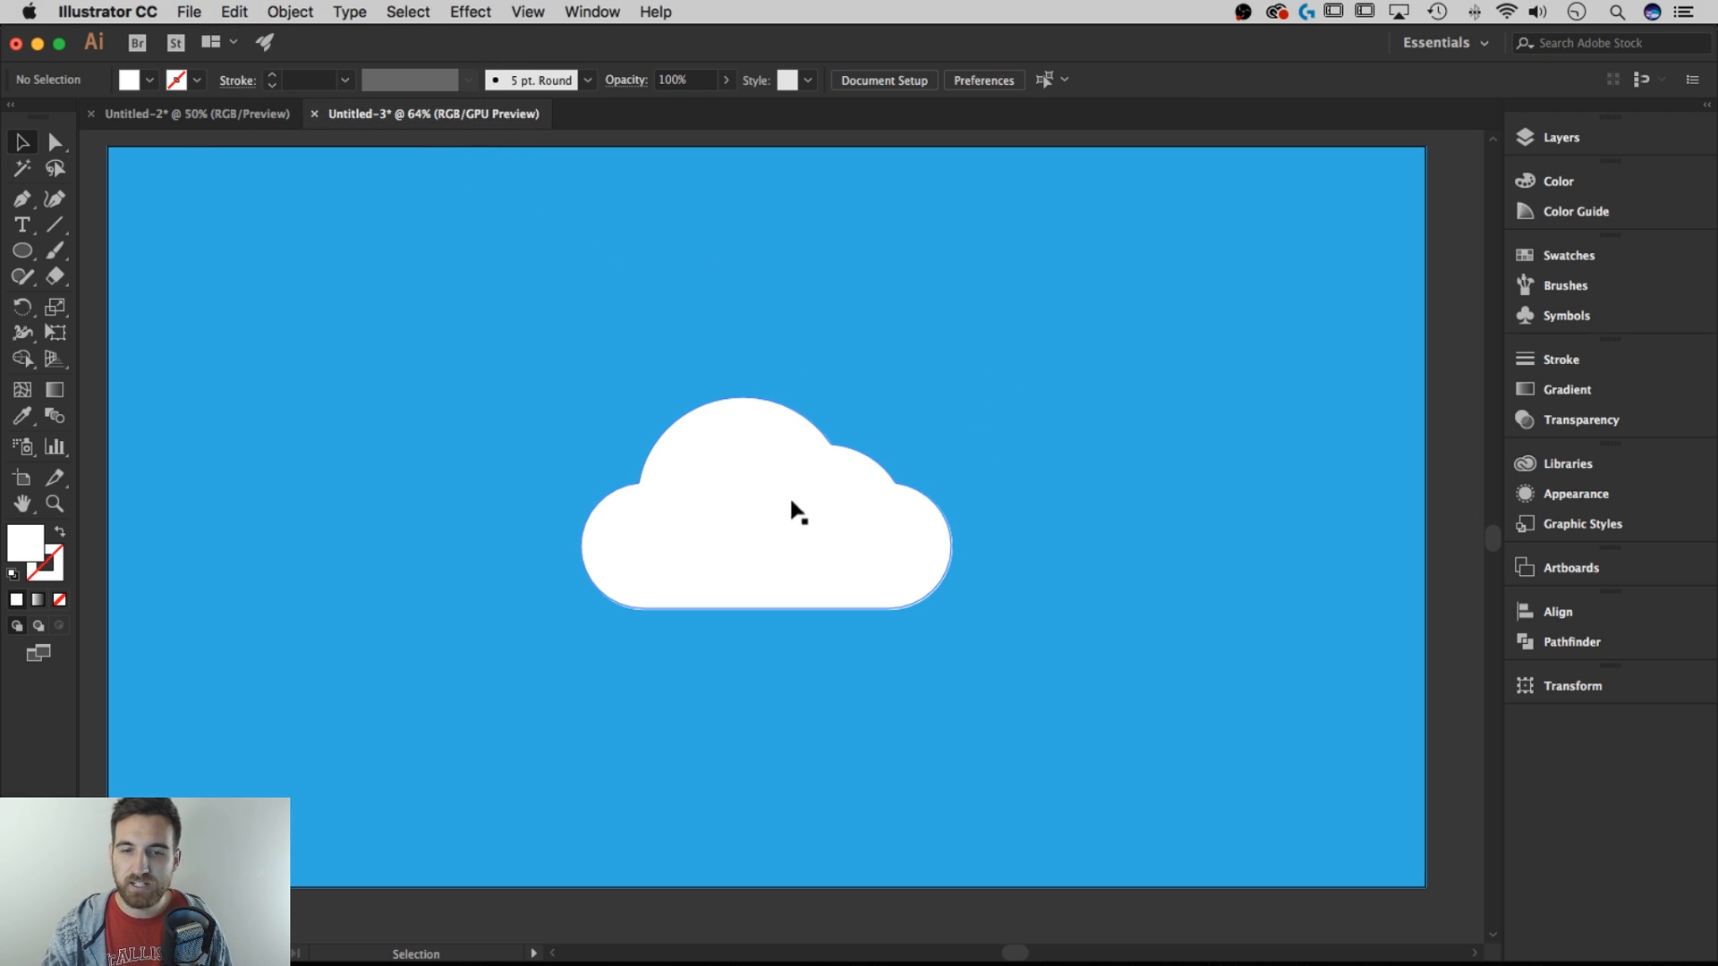
{"action": "left_click_drag", "start_coordinate": [739, 506], "coordinate": [1005, 446]}
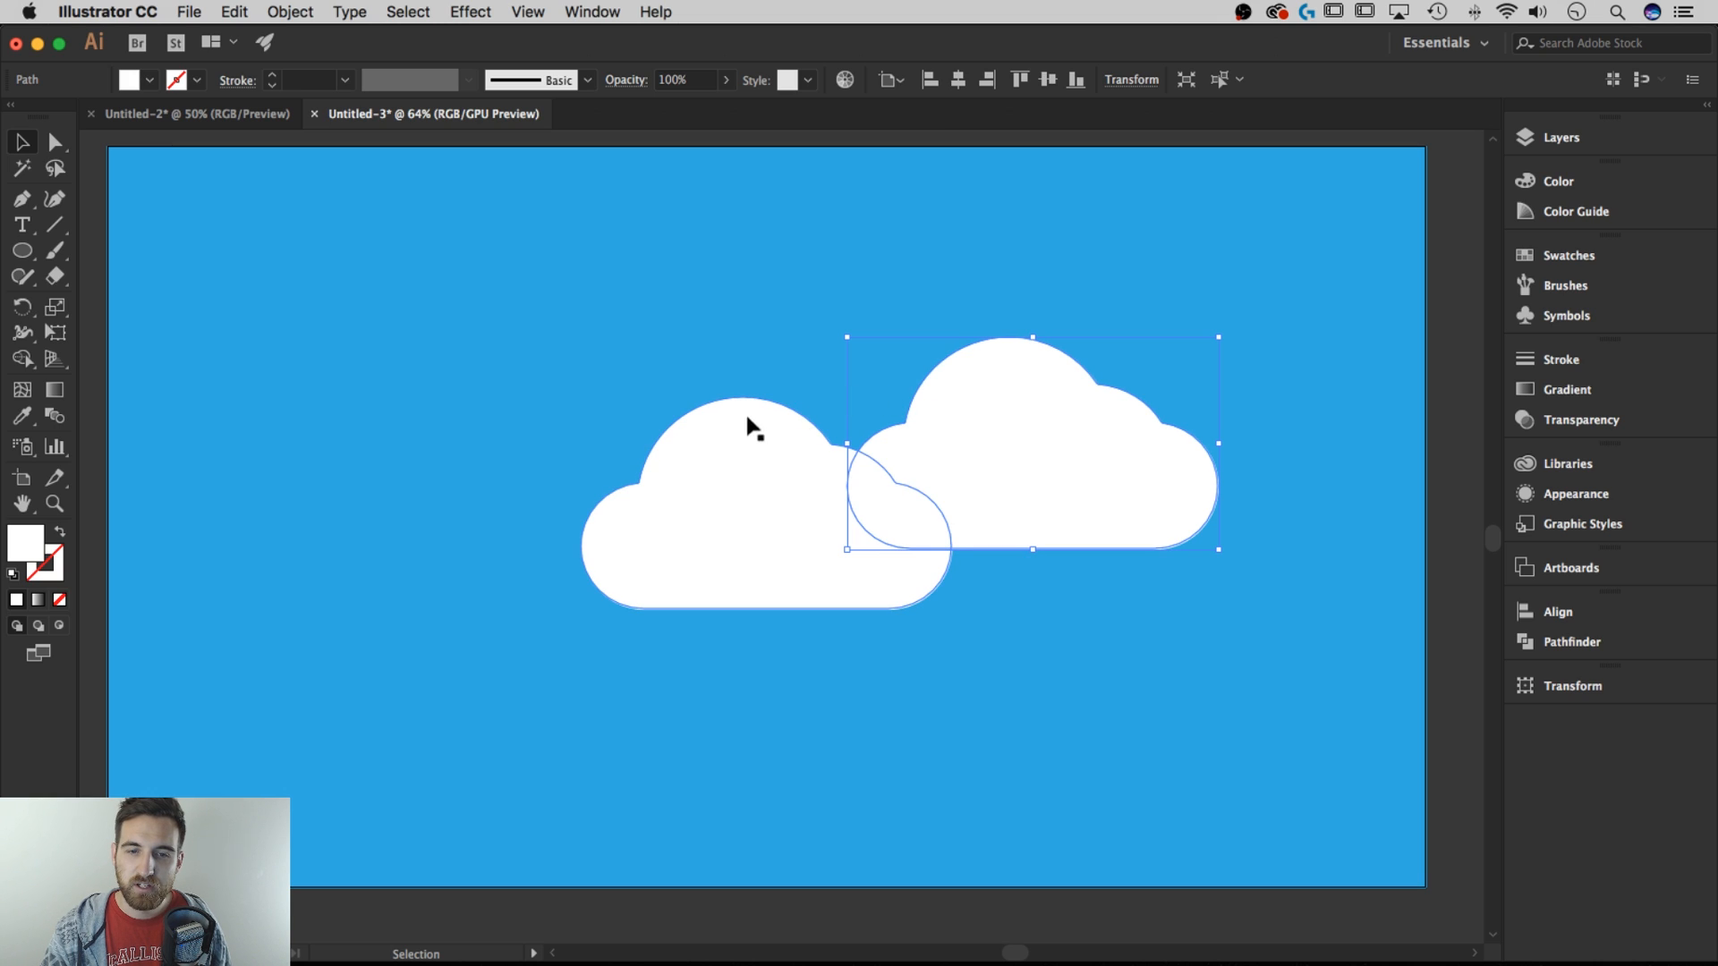
Undo the last move of the duplicate cloud
{"action": "key", "text": "super+z"}
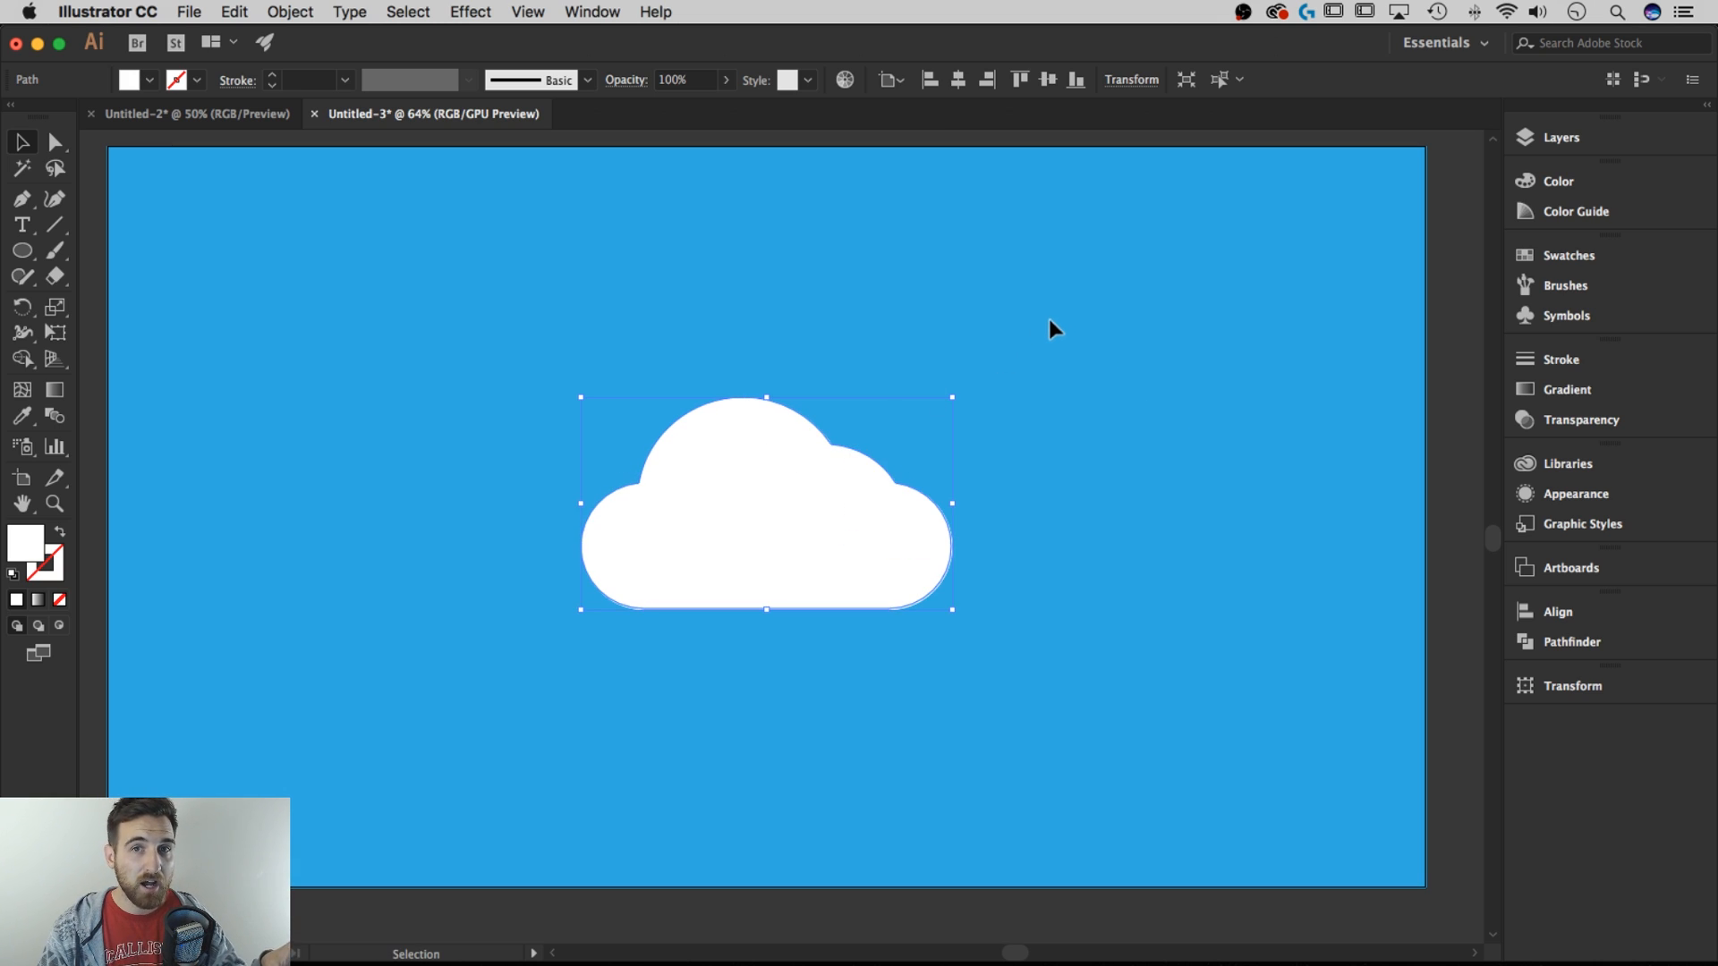
{"action": "key", "text": "a"}
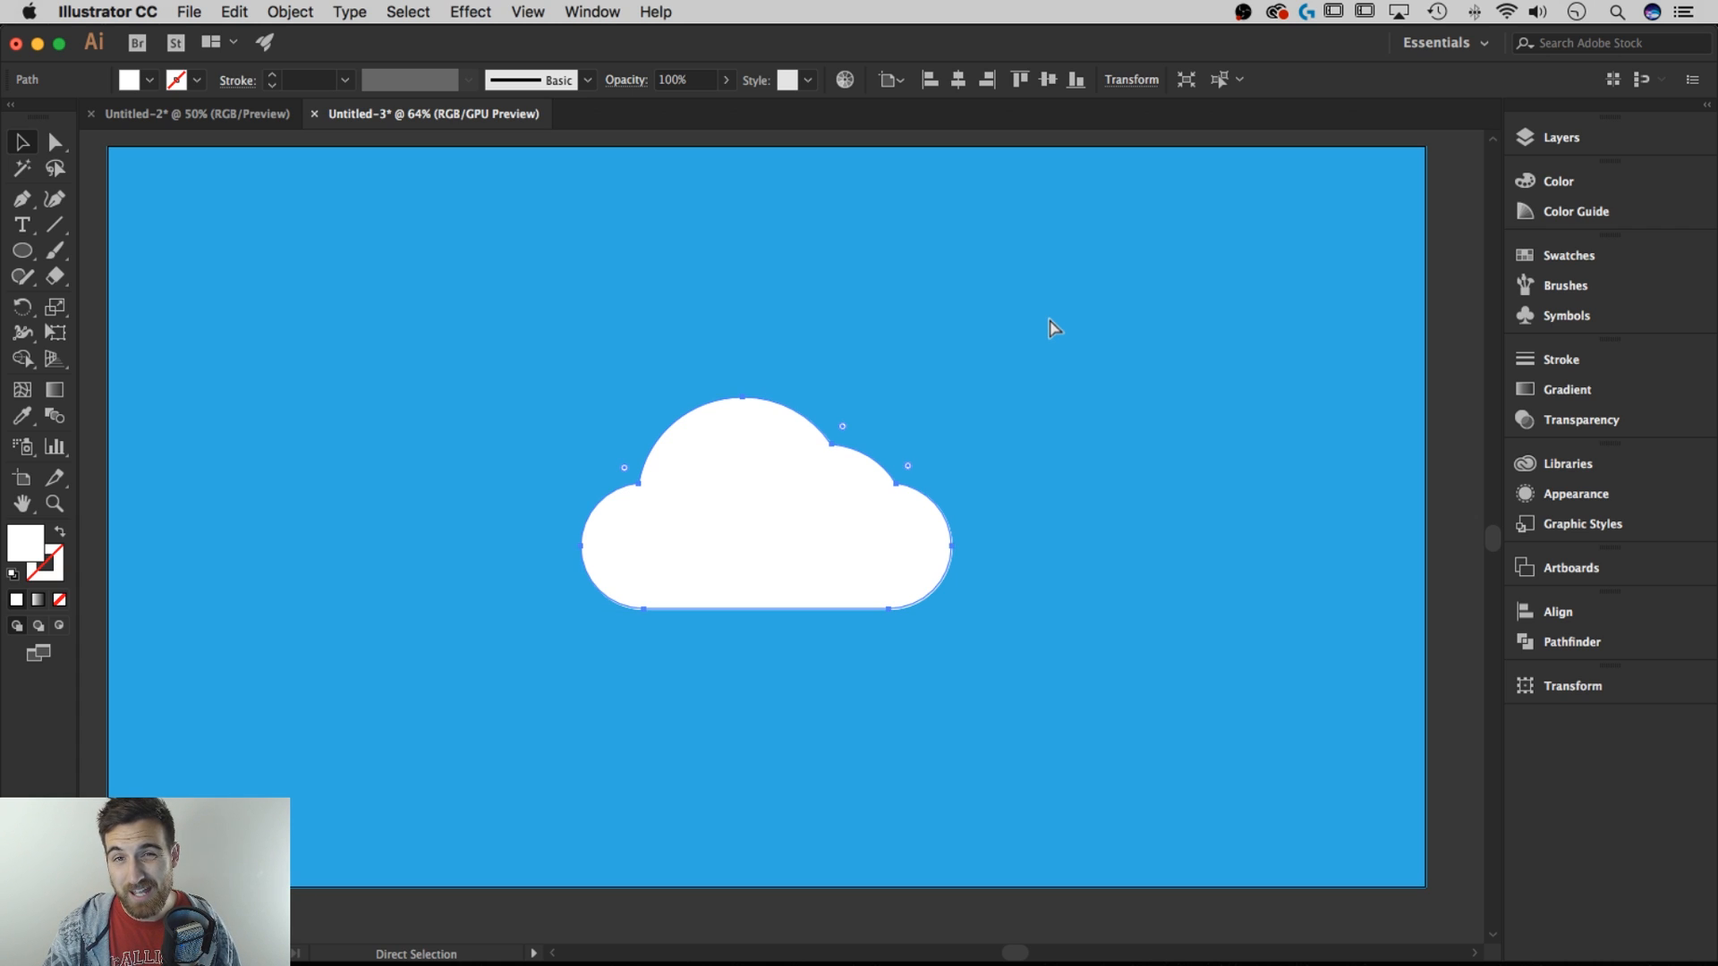
{"action": "key", "text": "v"}
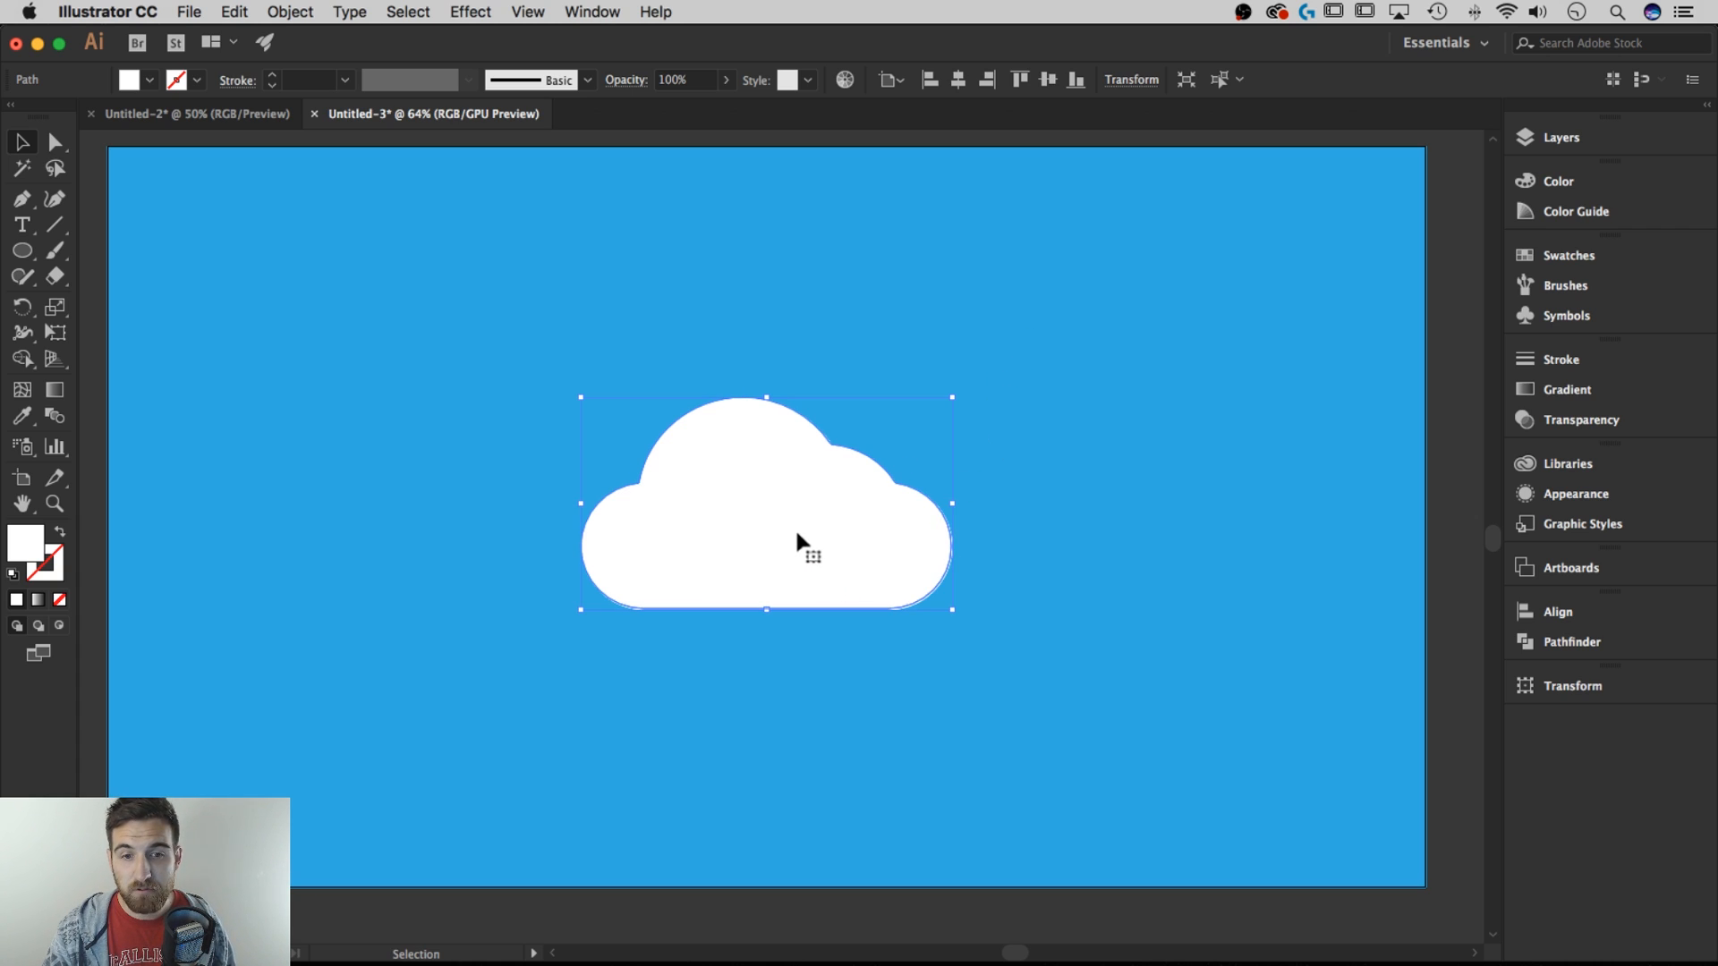
{"action": "left_click_drag", "start_coordinate": [767, 527], "coordinate": [366, 403], "text": "alt"}
{"action": "left_click_drag", "start_coordinate": [866, 550], "coordinate": [864, 705]}
{"action": "key", "text": "a"}
{"action": "key", "text": "ctrl+z"}
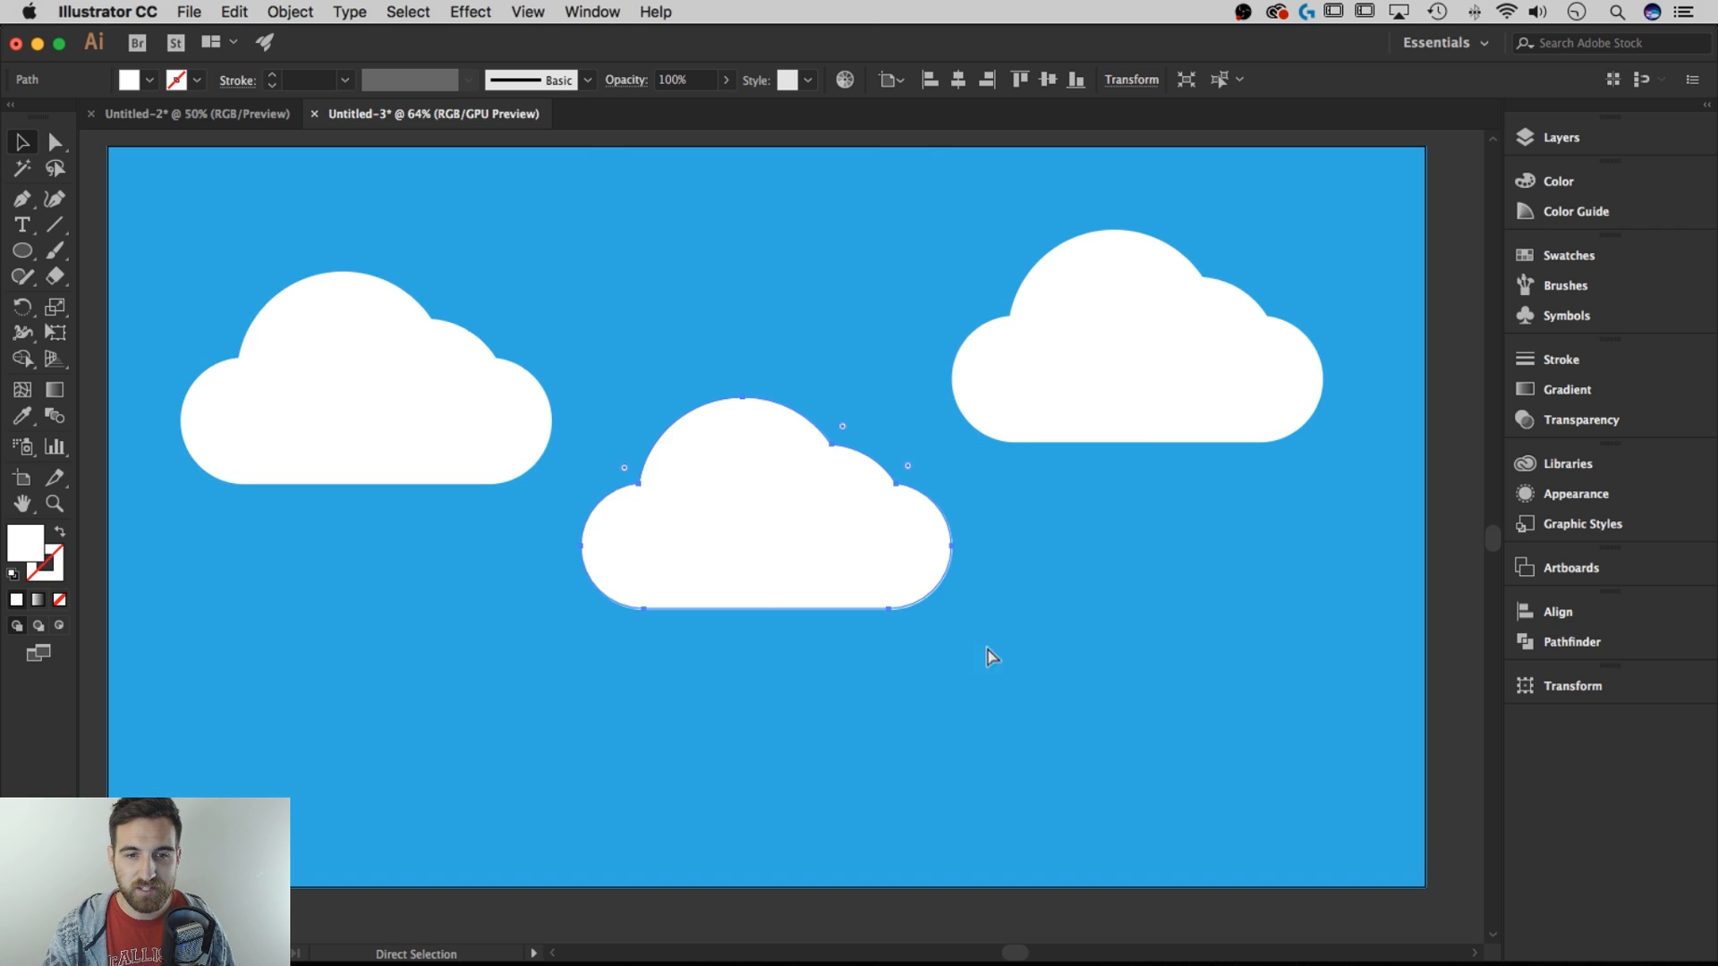
{"action": "key", "text": "ctrl+z"}
{"action": "key", "text": "ctrl+z"}
{"action": "key", "text": "v"}
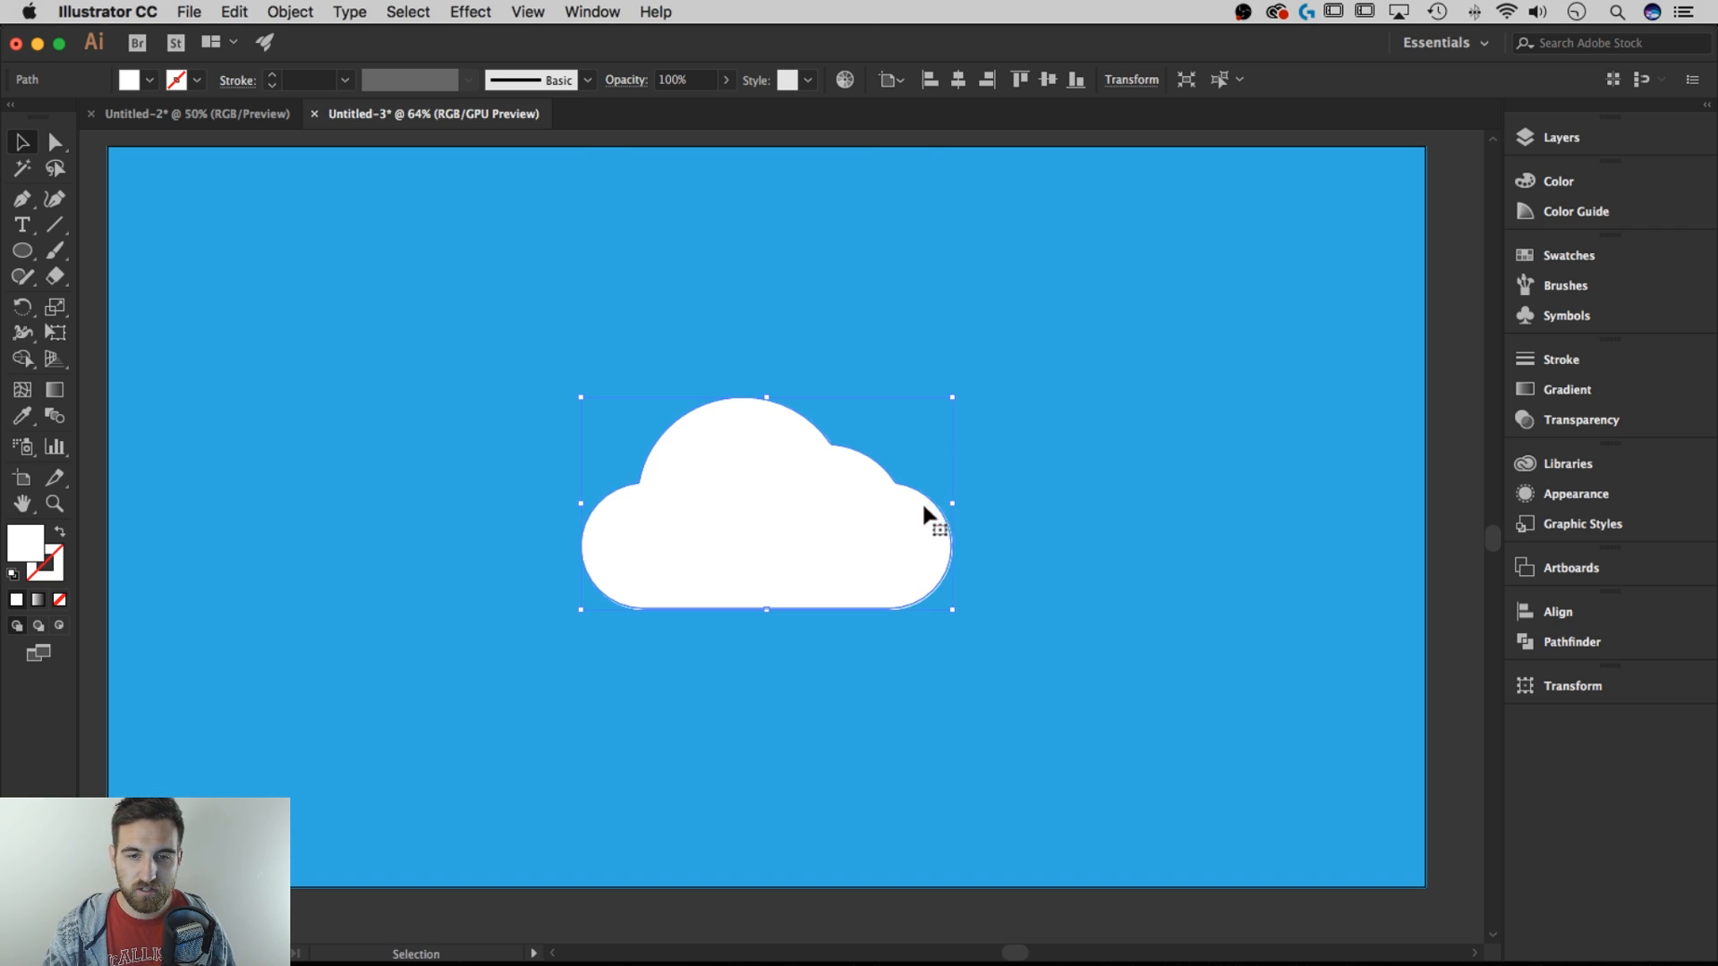
Place a copy of the cloud diagonally down and to the right, just below the artboard near its lower-right corner
{"action": "key", "text": "space"}
{"action": "left_click_drag", "start_coordinate": [1066, 599], "coordinate": [995, 488]}
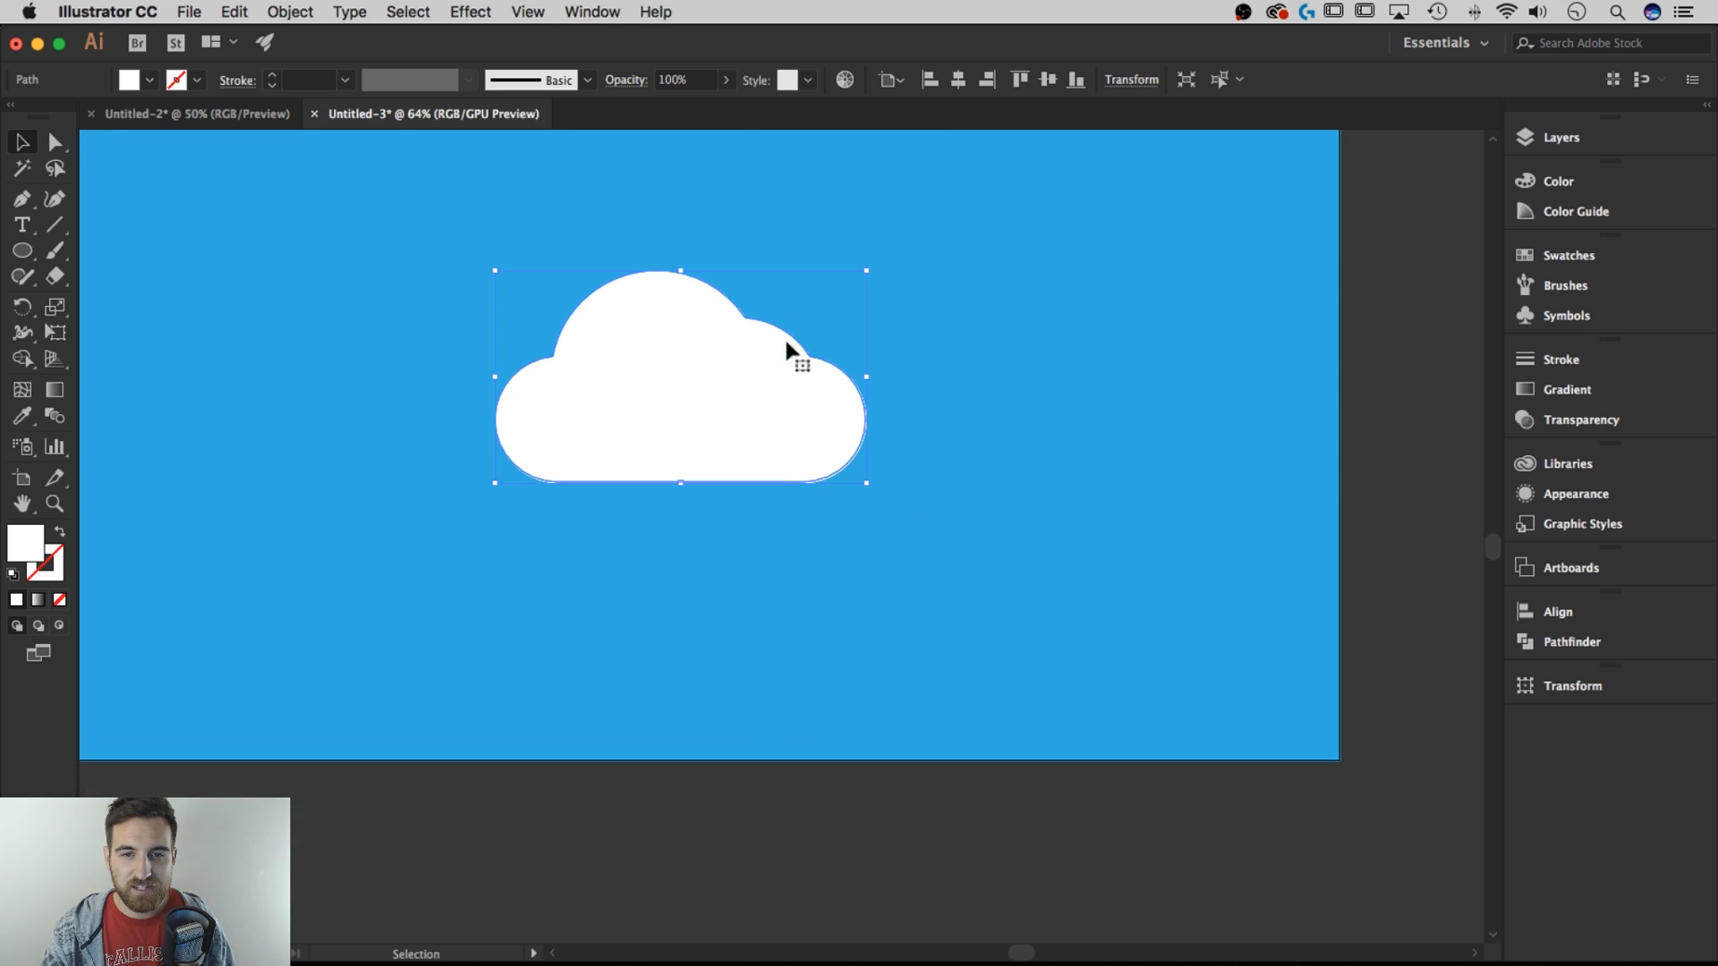
{"action": "left_click_drag", "start_coordinate": [684, 347], "coordinate": [1181, 823]}
{"action": "scroll", "coordinate": [1181, 823], "scroll_direction": "down", "scroll_amount": 5}
{"action": "scroll", "coordinate": [1181, 823], "scroll_direction": "right", "scroll_amount": 1}
{"action": "left_click_drag", "start_coordinate": [1099, 605], "coordinate": [1125, 622]}
{"action": "scroll", "coordinate": [1008, 510], "scroll_direction": "up", "scroll_amount": 3}
{"action": "scroll", "coordinate": [1008, 510], "scroll_direction": "left", "scroll_amount": 1}
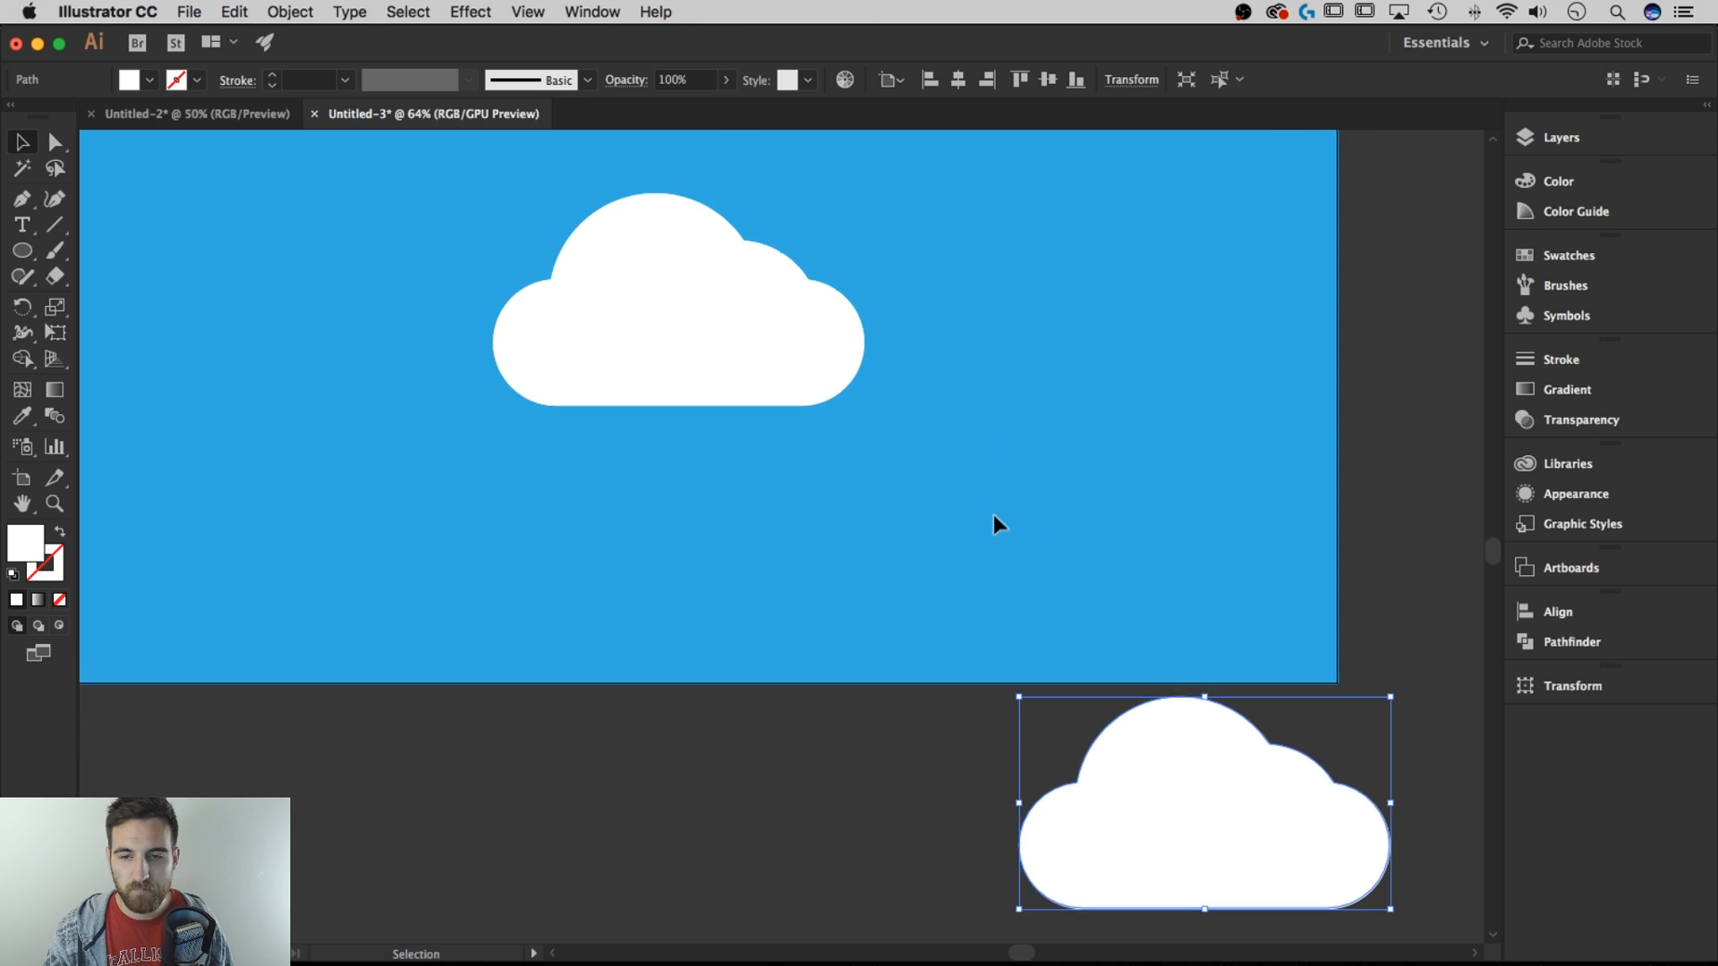
{"action": "left_click", "coordinate": [751, 347]}
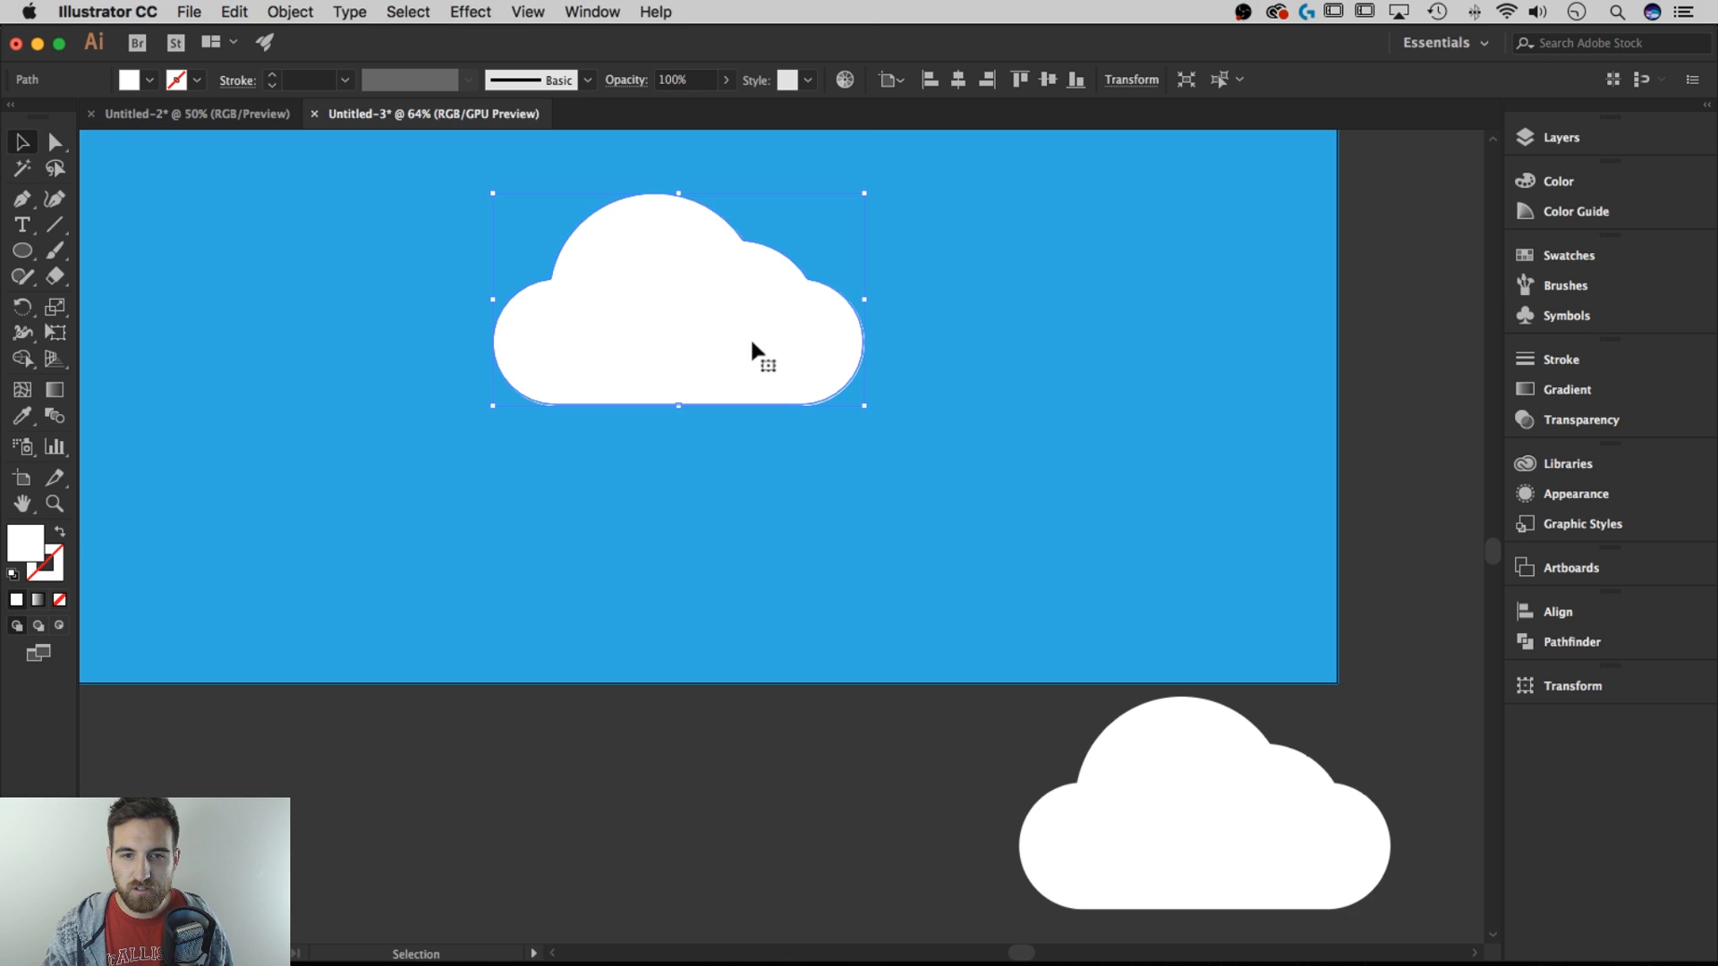
{"action": "left_click_drag", "start_coordinate": [770, 335], "coordinate": [921, 325]}
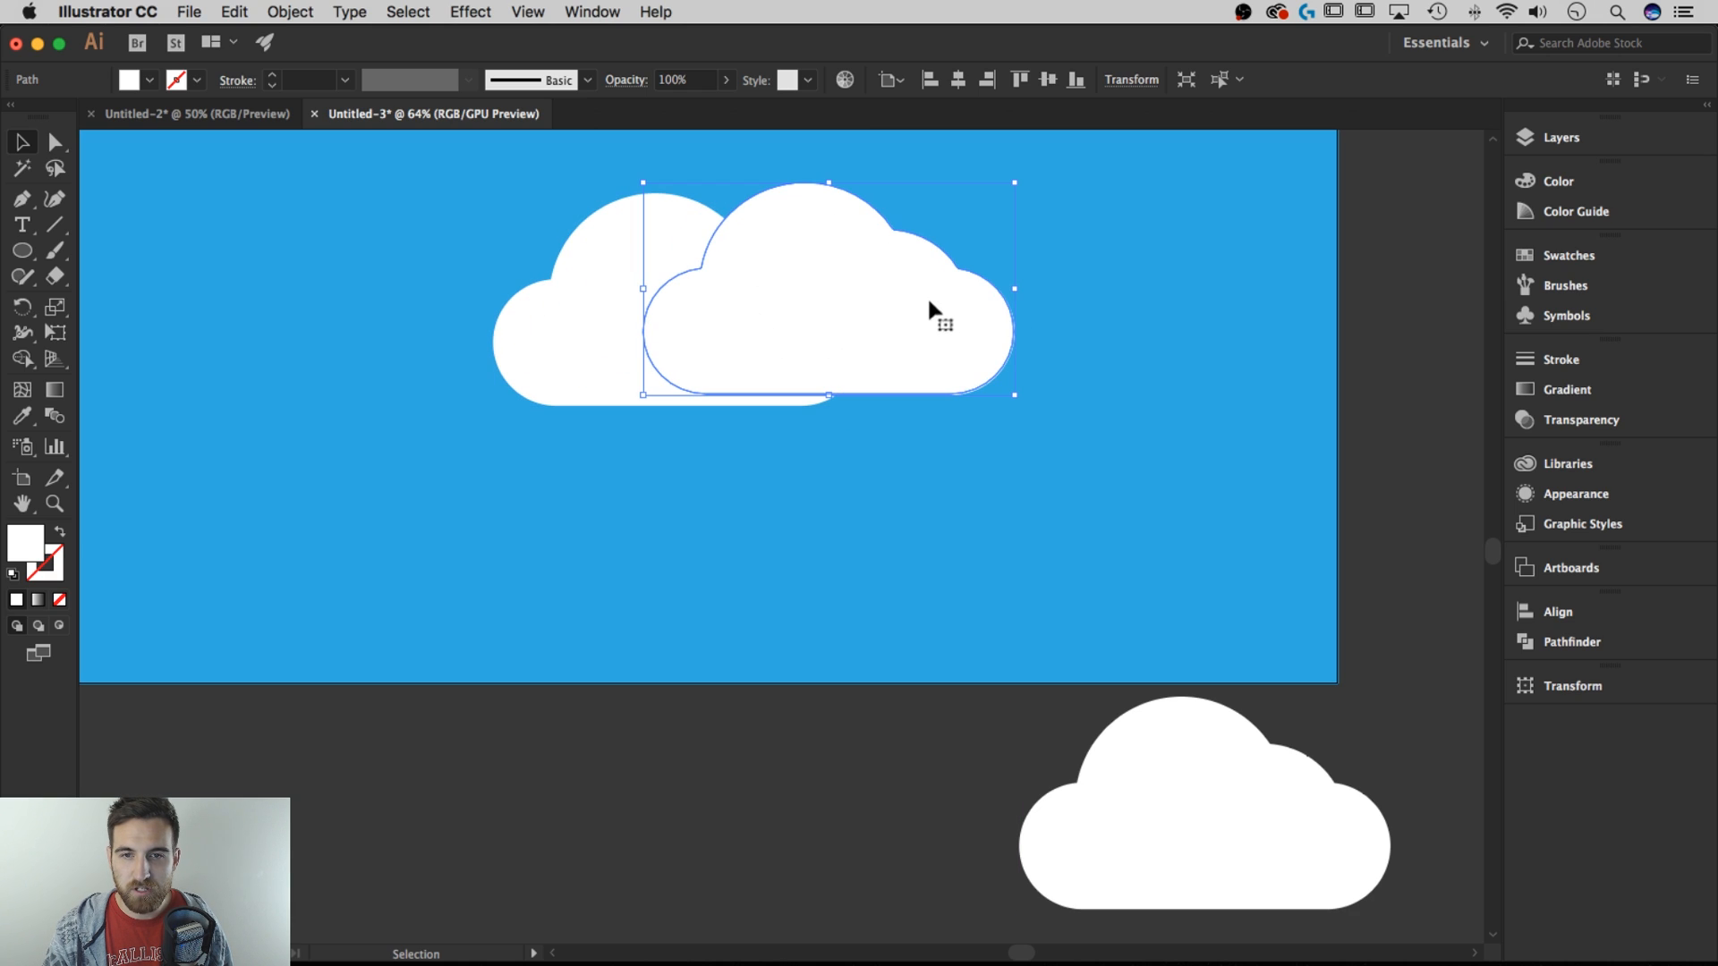
{"action": "key", "text": "super+z"}
Select both the front cloud on the artboard and the offset copy below it, and fill them with black
{"action": "left_click", "coordinate": [1239, 824]}
{"action": "left_click", "coordinate": [741, 315]}
{"action": "left_click", "coordinate": [1149, 720]}
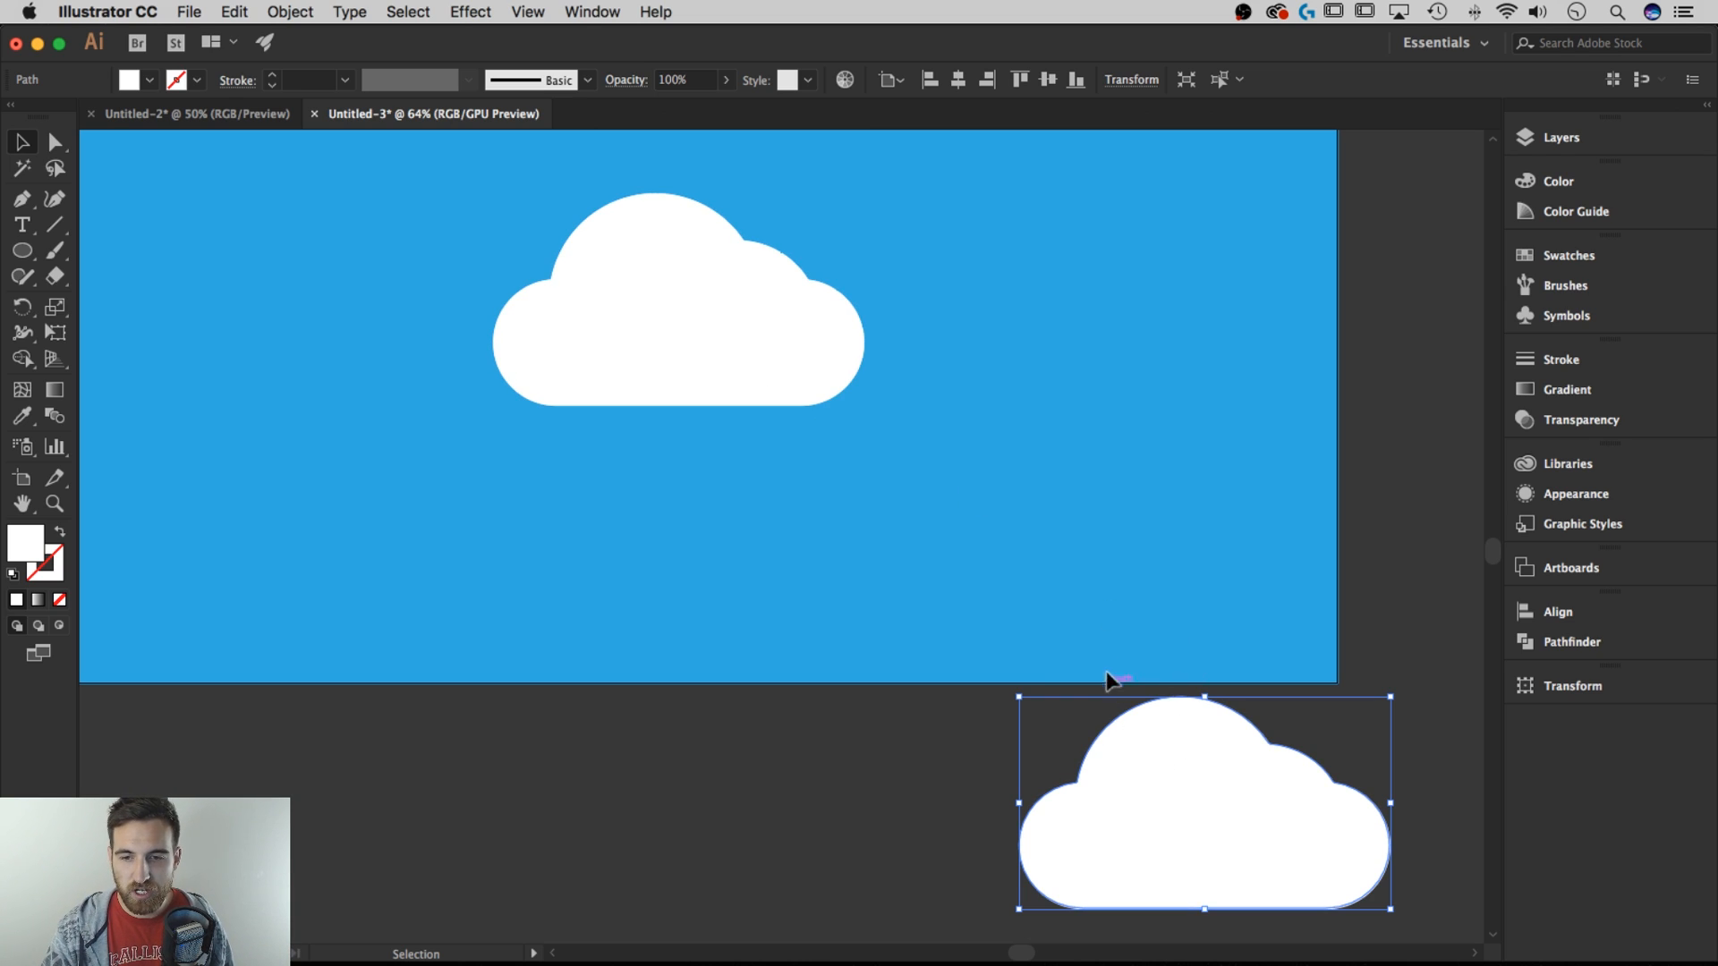
{"action": "left_click", "coordinate": [754, 346], "text": "shift"}
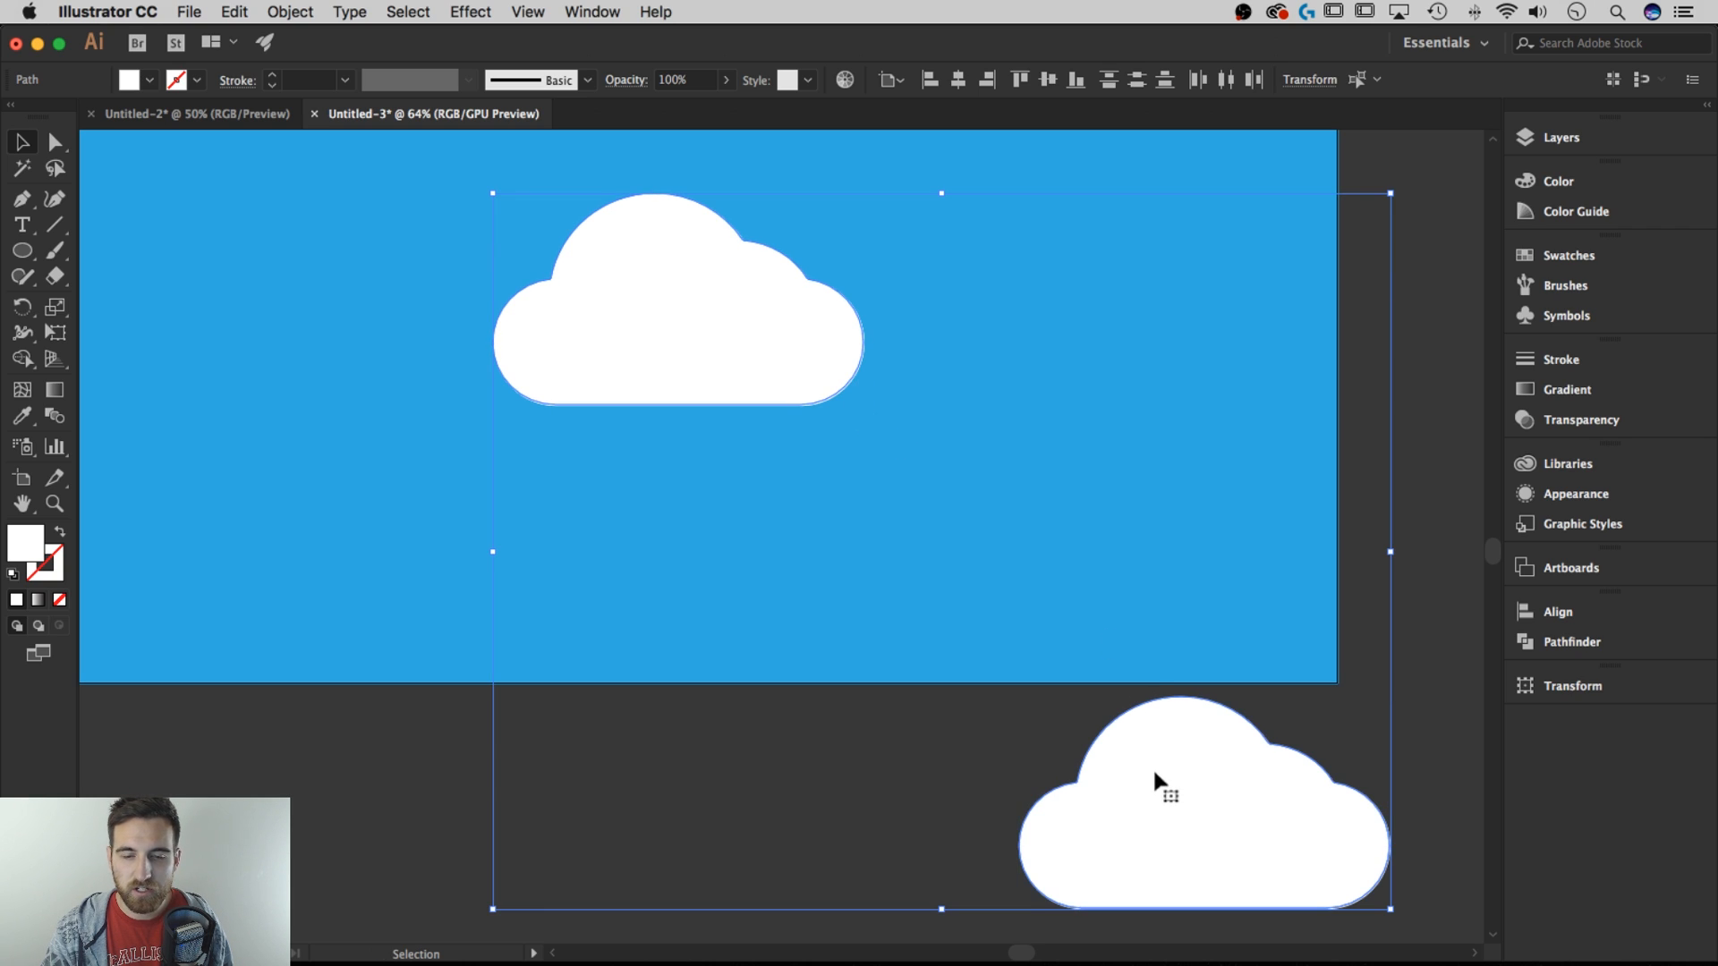
{"action": "left_click", "coordinate": [151, 80]}
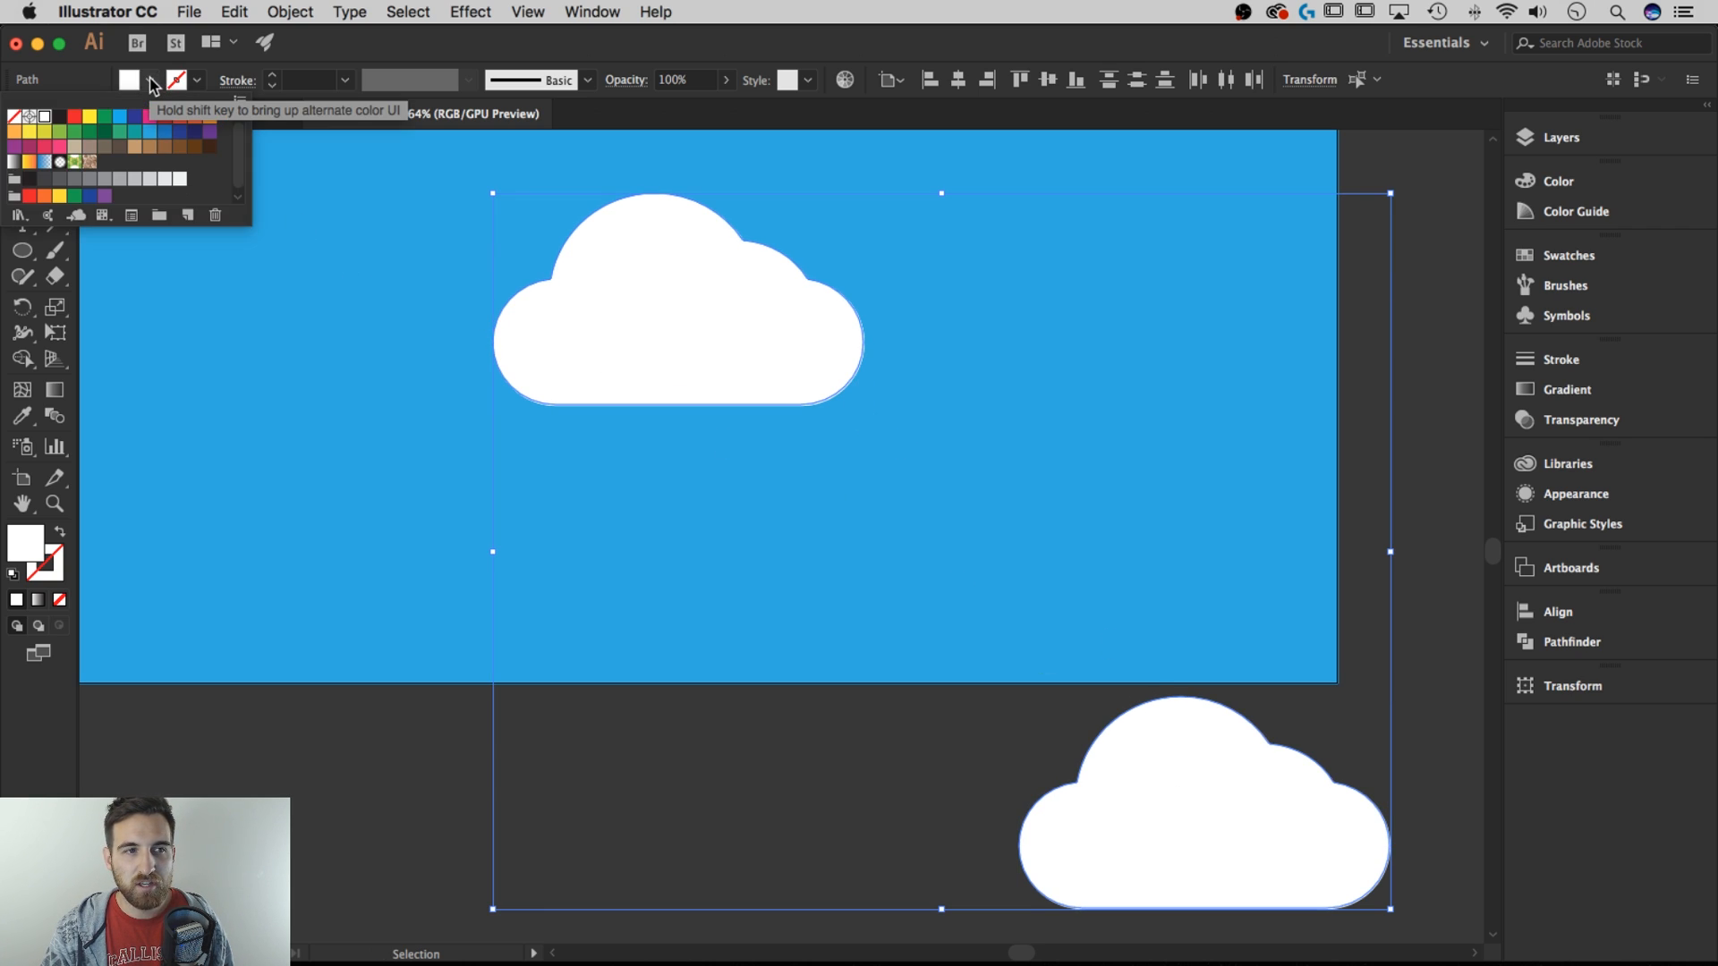
{"action": "left_click", "coordinate": [59, 118]}
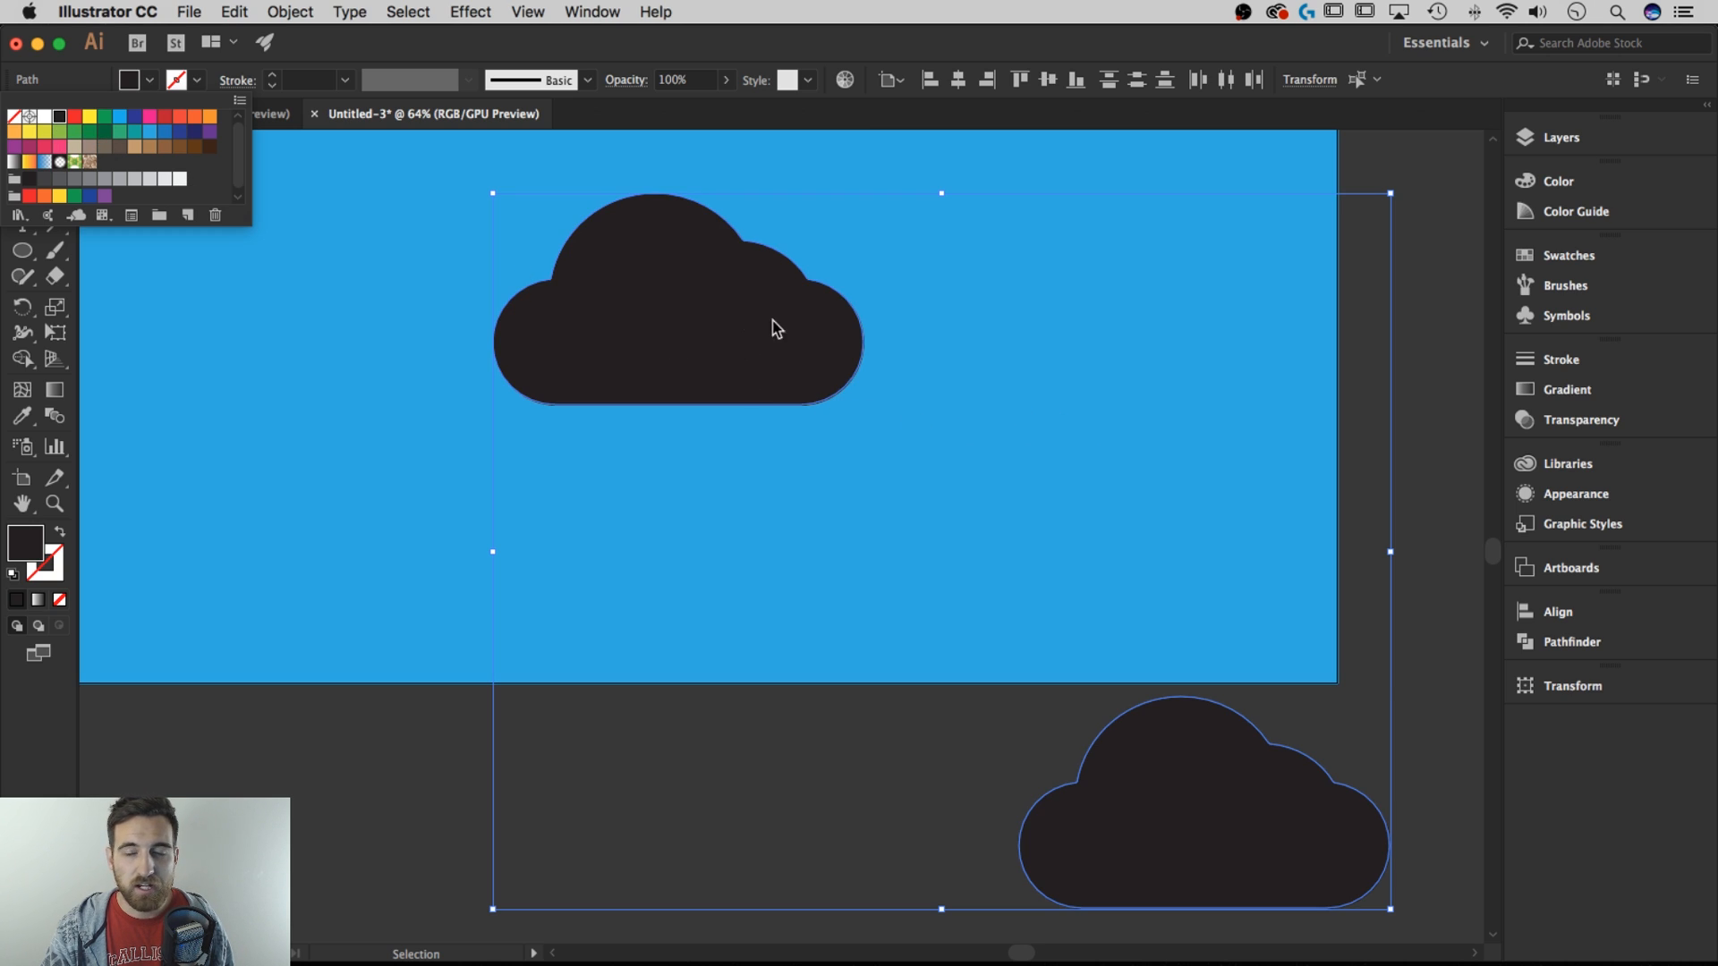
{"action": "left_click", "coordinate": [733, 341]}
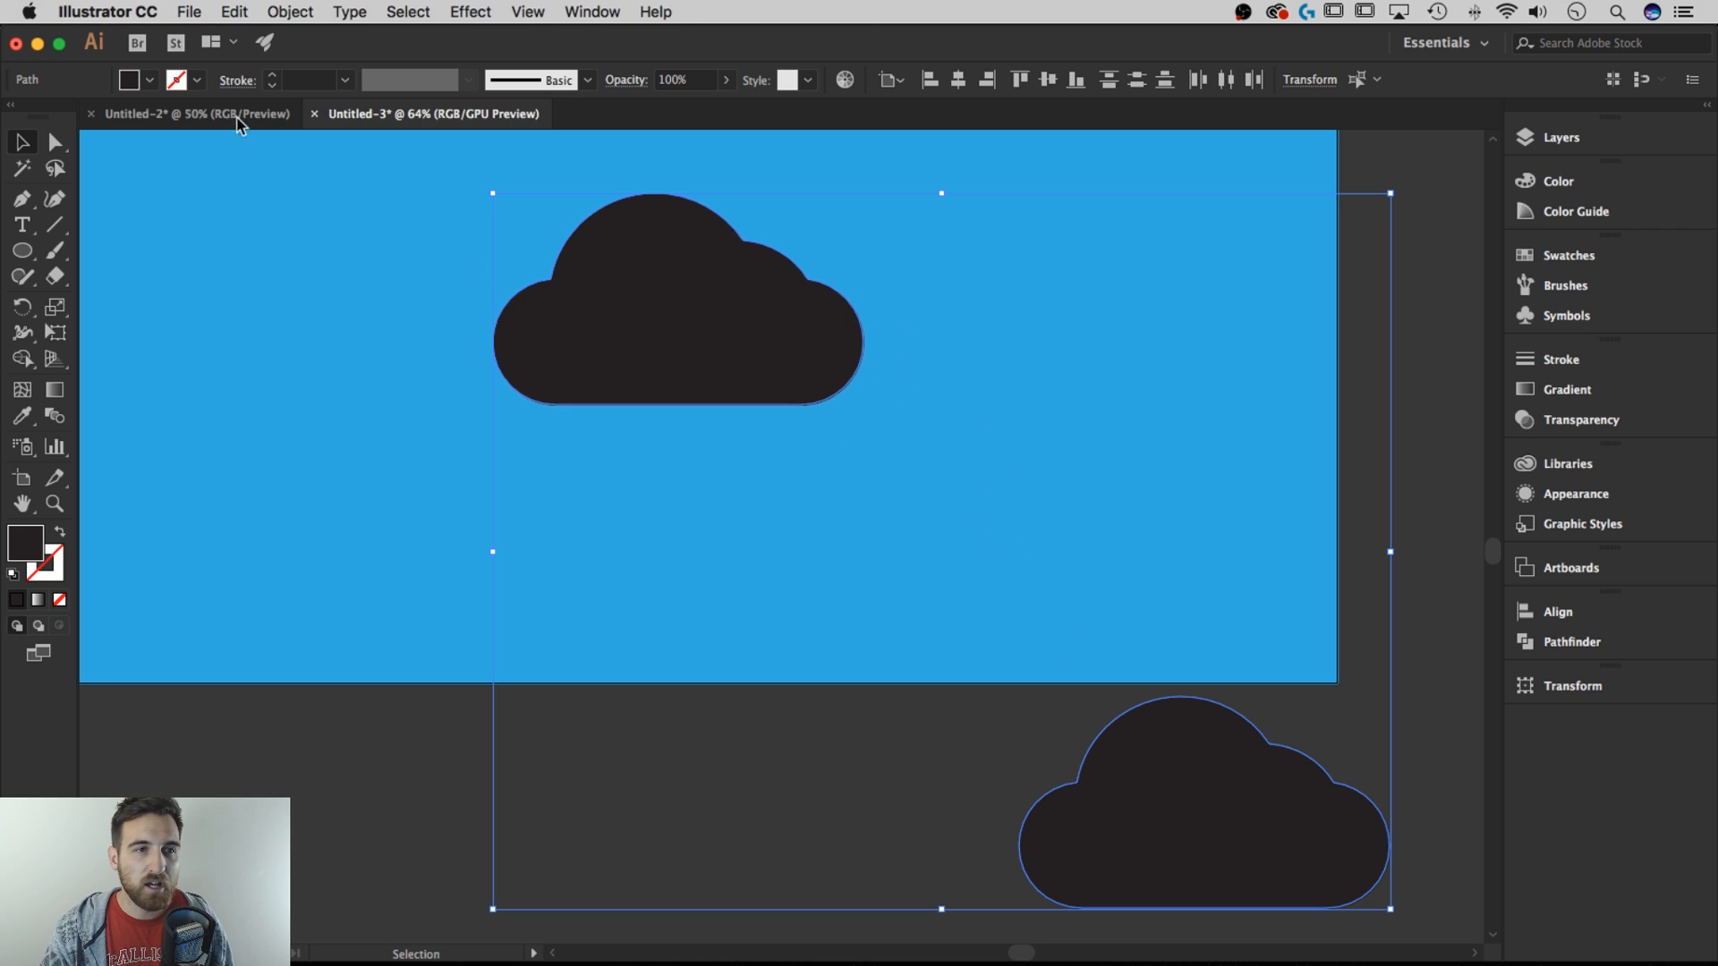
Set the blend options to a Specified Distance spacing of 1 px
{"action": "left_click", "coordinate": [290, 12]}
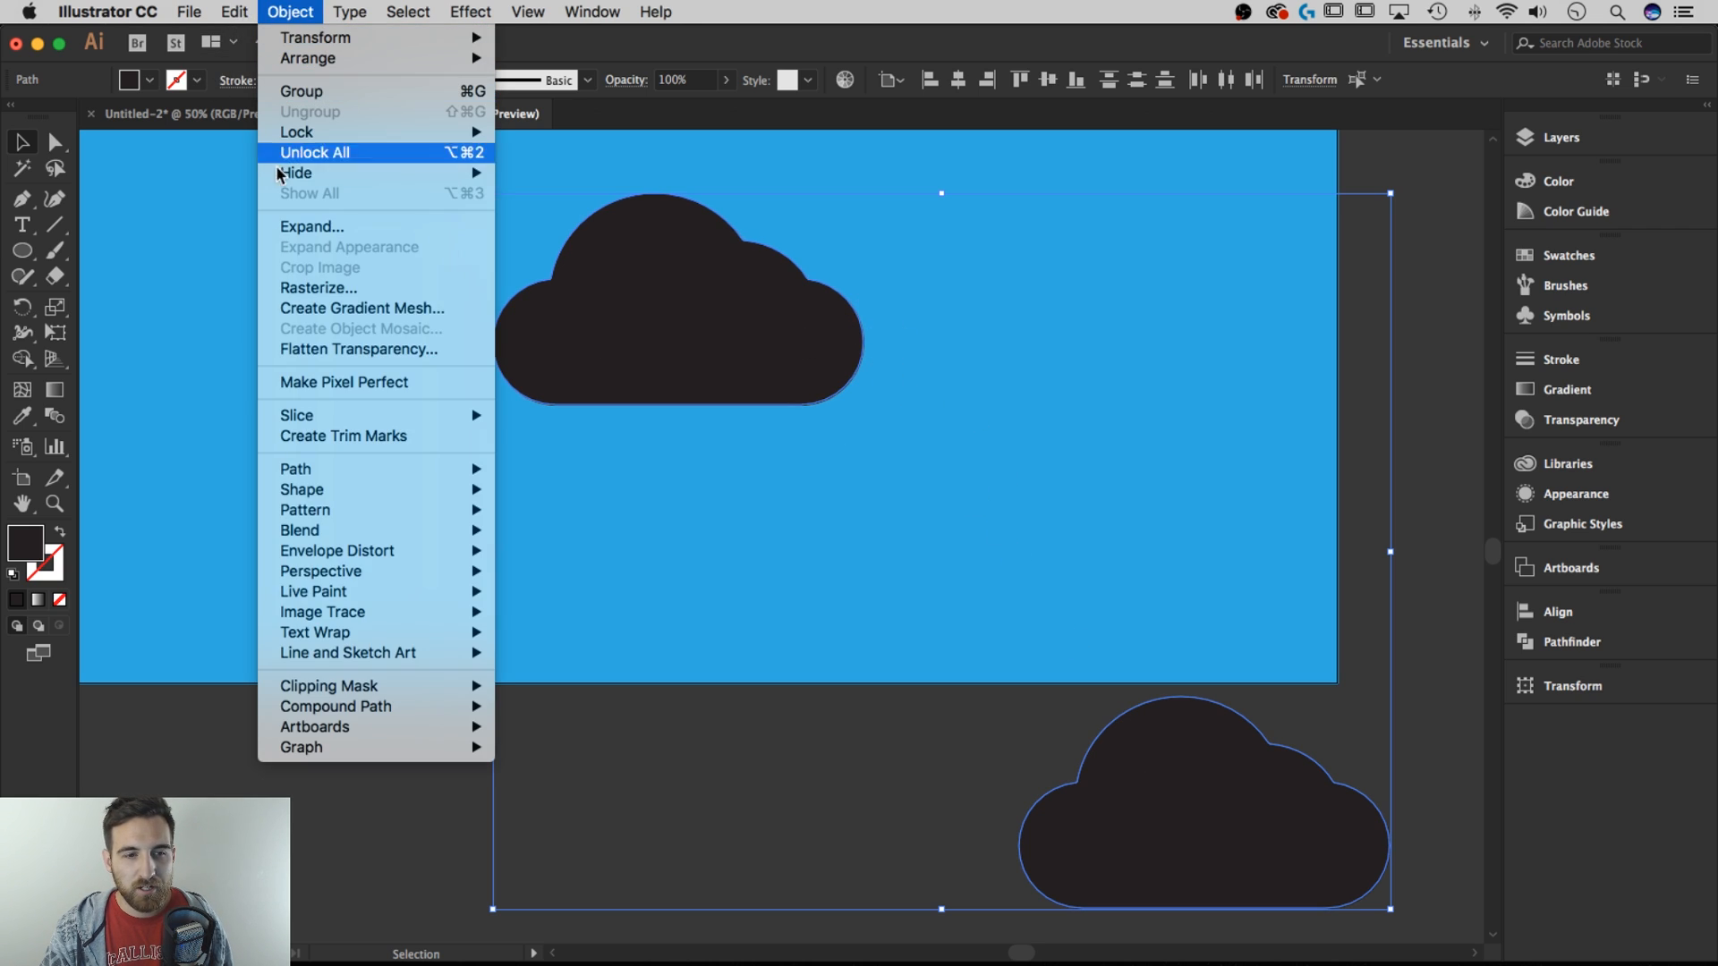
{"action": "mouse_move", "coordinate": [327, 534]}
{"action": "left_click", "coordinate": [556, 583]}
{"action": "left_click_drag", "start_coordinate": [334, 101], "coordinate": [359, 123]}
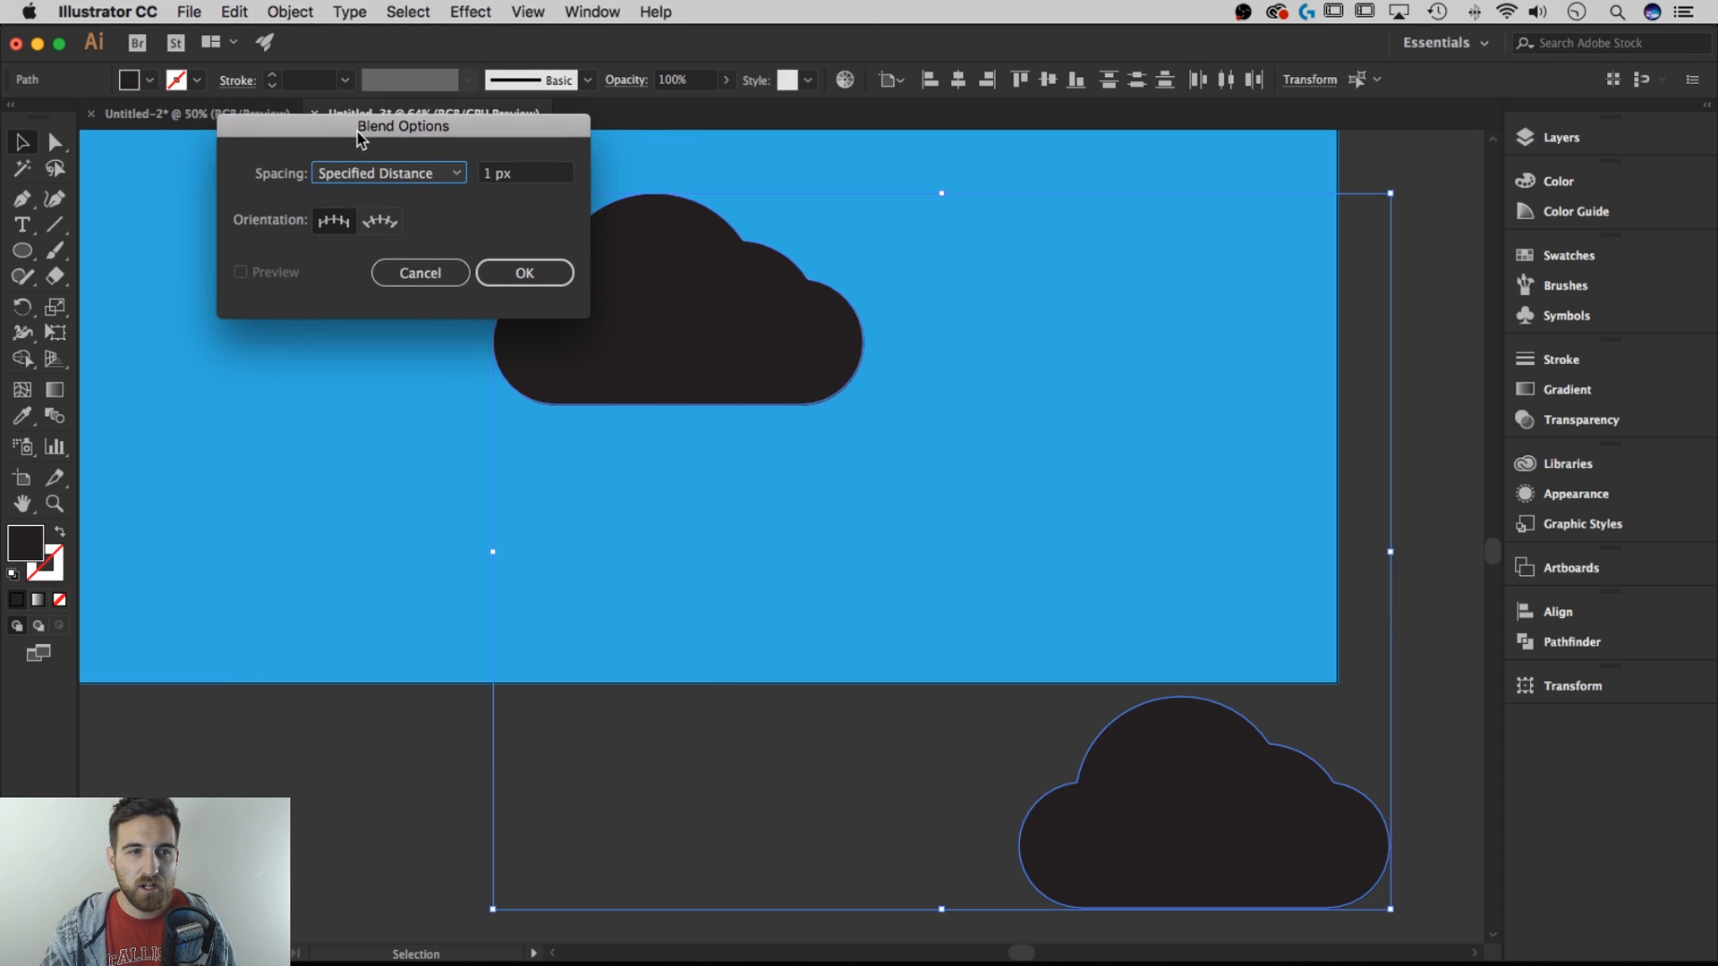
{"action": "left_click", "coordinate": [361, 174]}
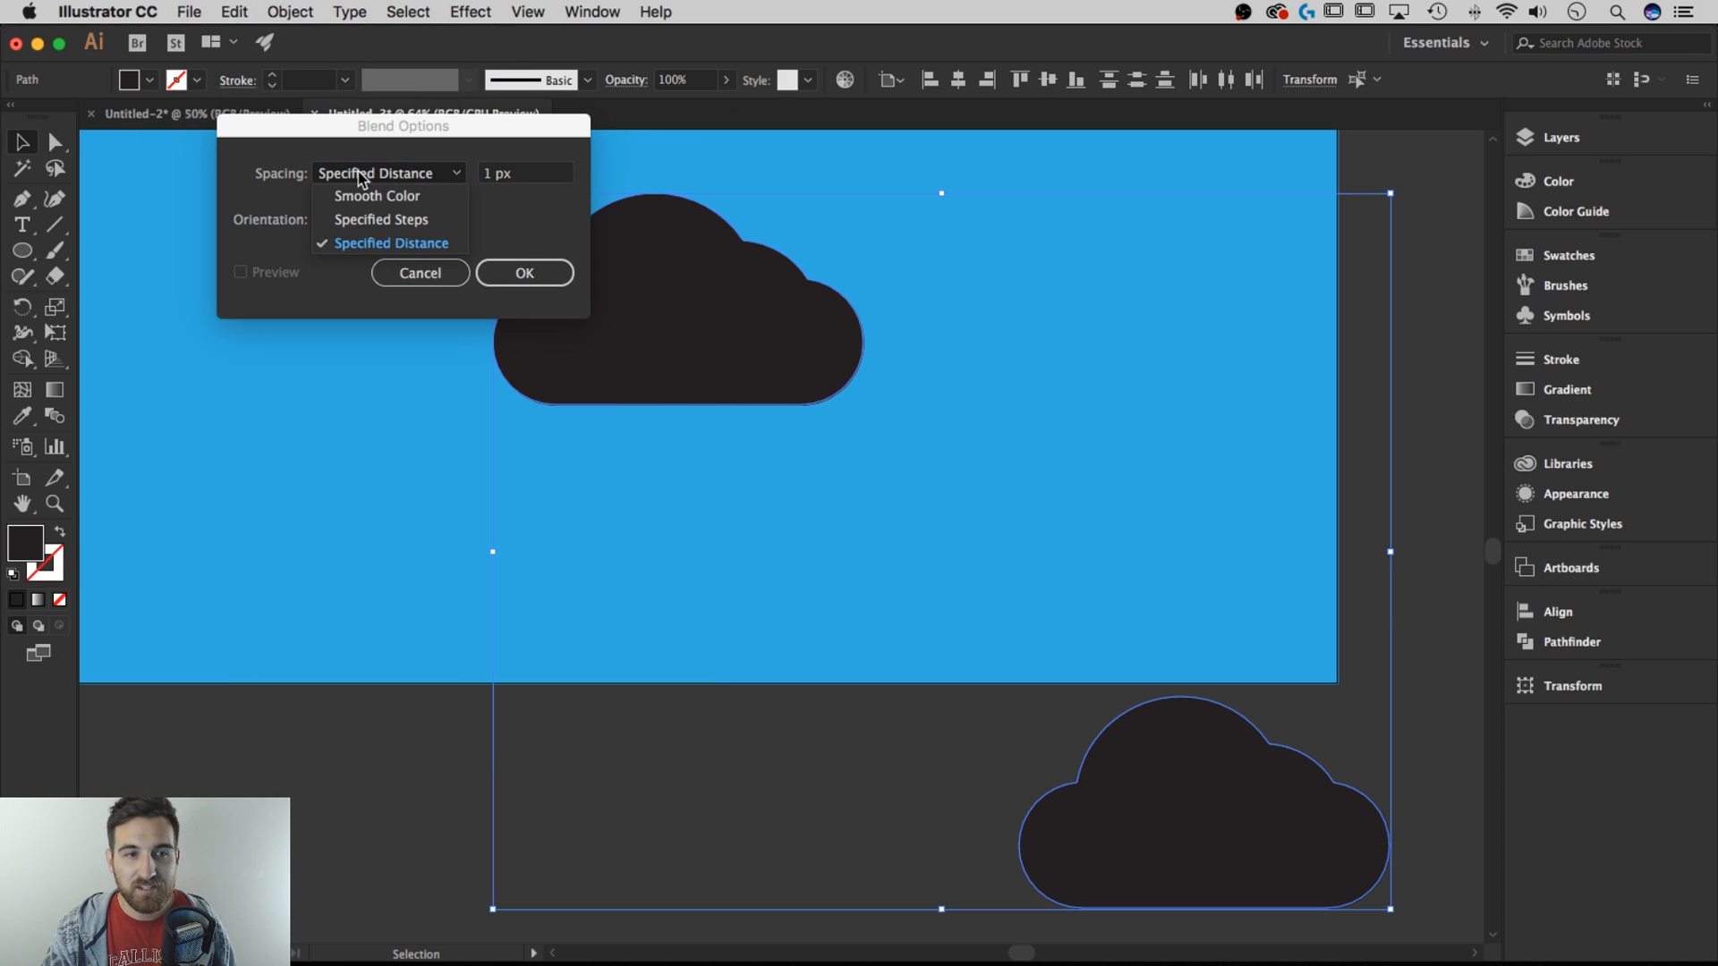
{"action": "left_click", "coordinate": [368, 238]}
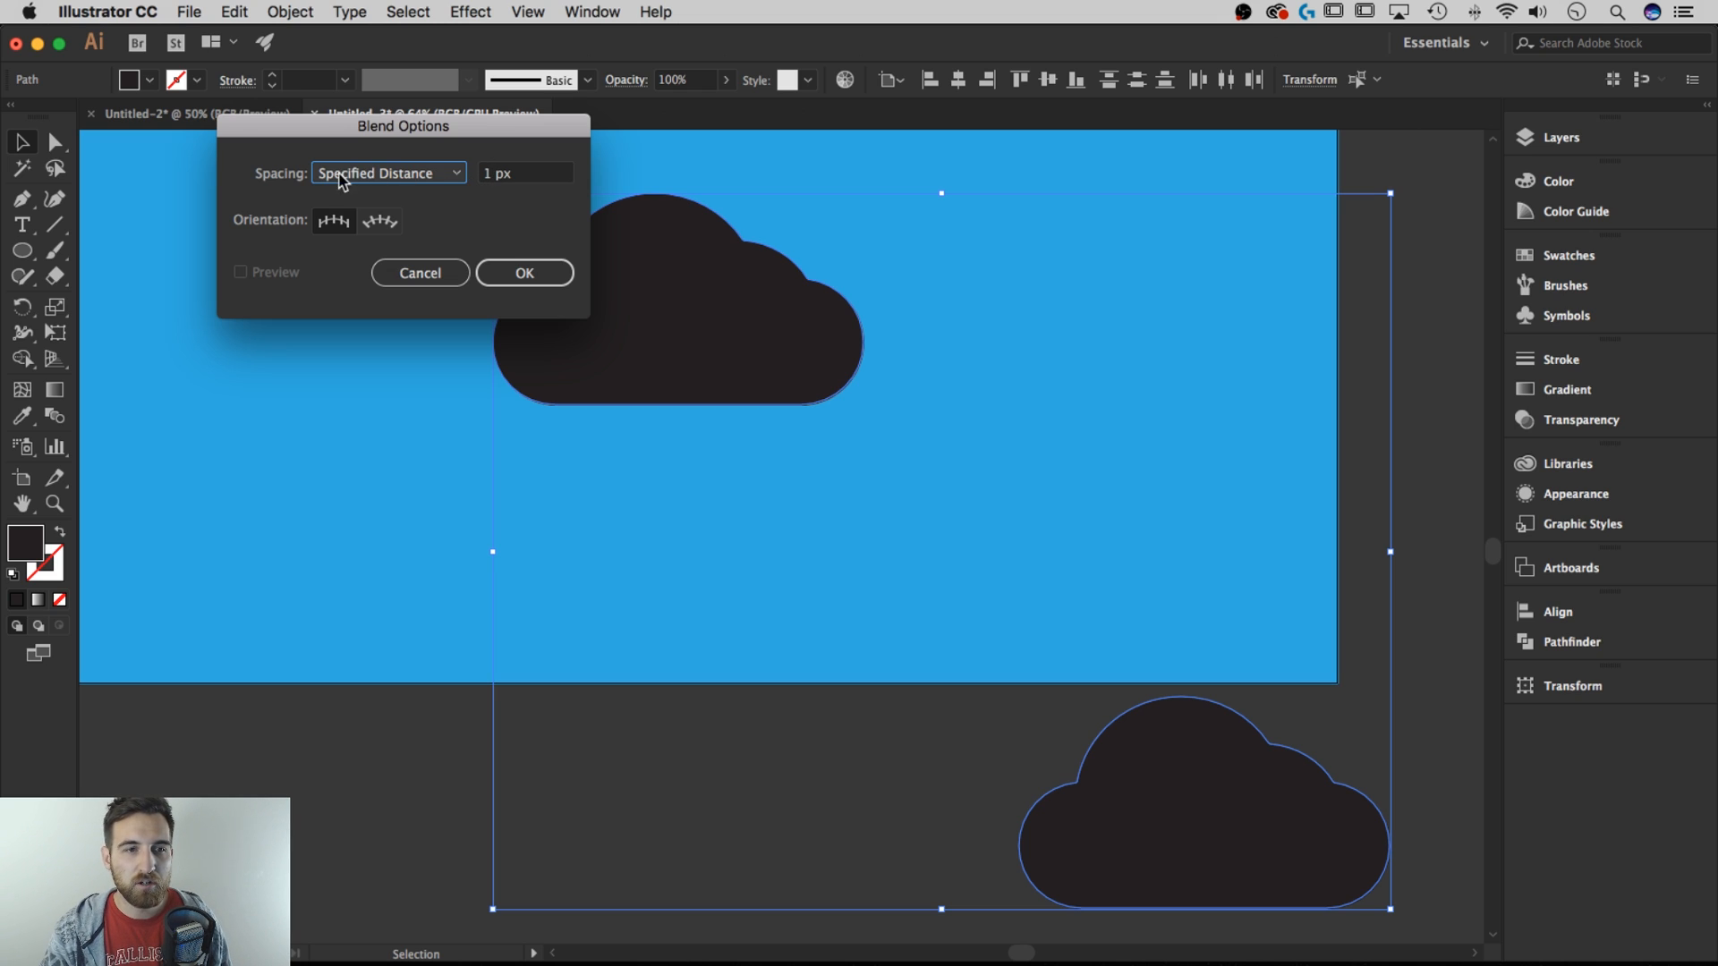
{"action": "left_click", "coordinate": [524, 274]}
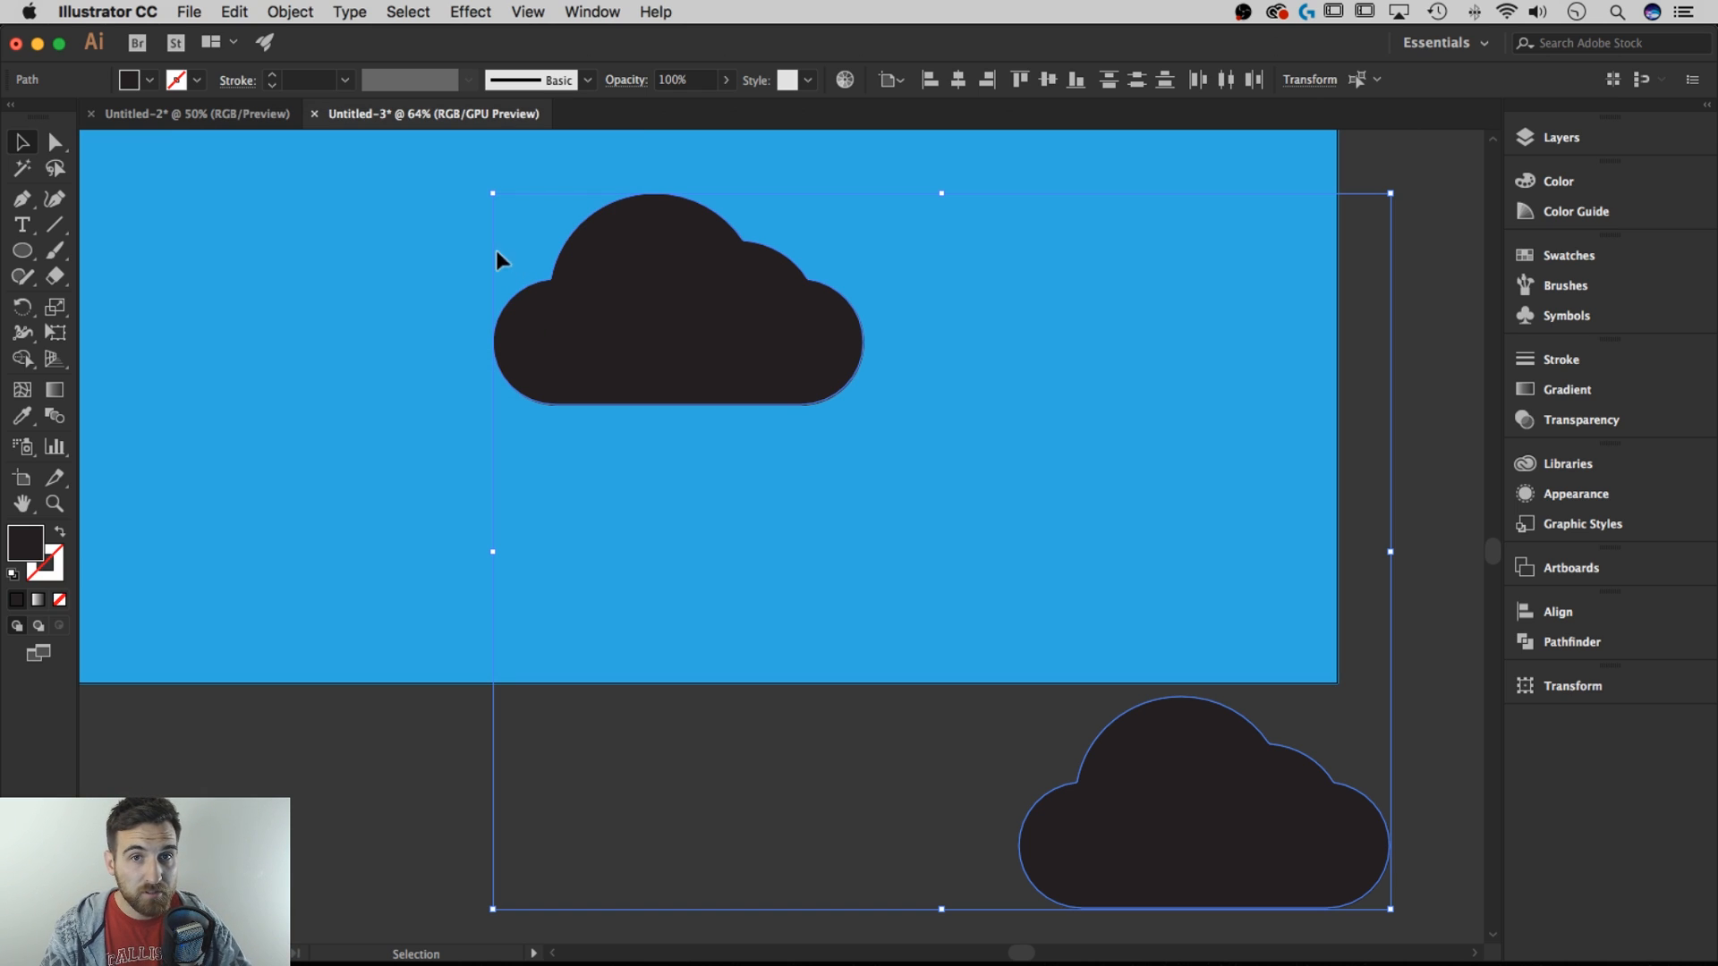
Make a blend between the two selected black clouds
{"action": "left_click", "coordinate": [284, 10]}
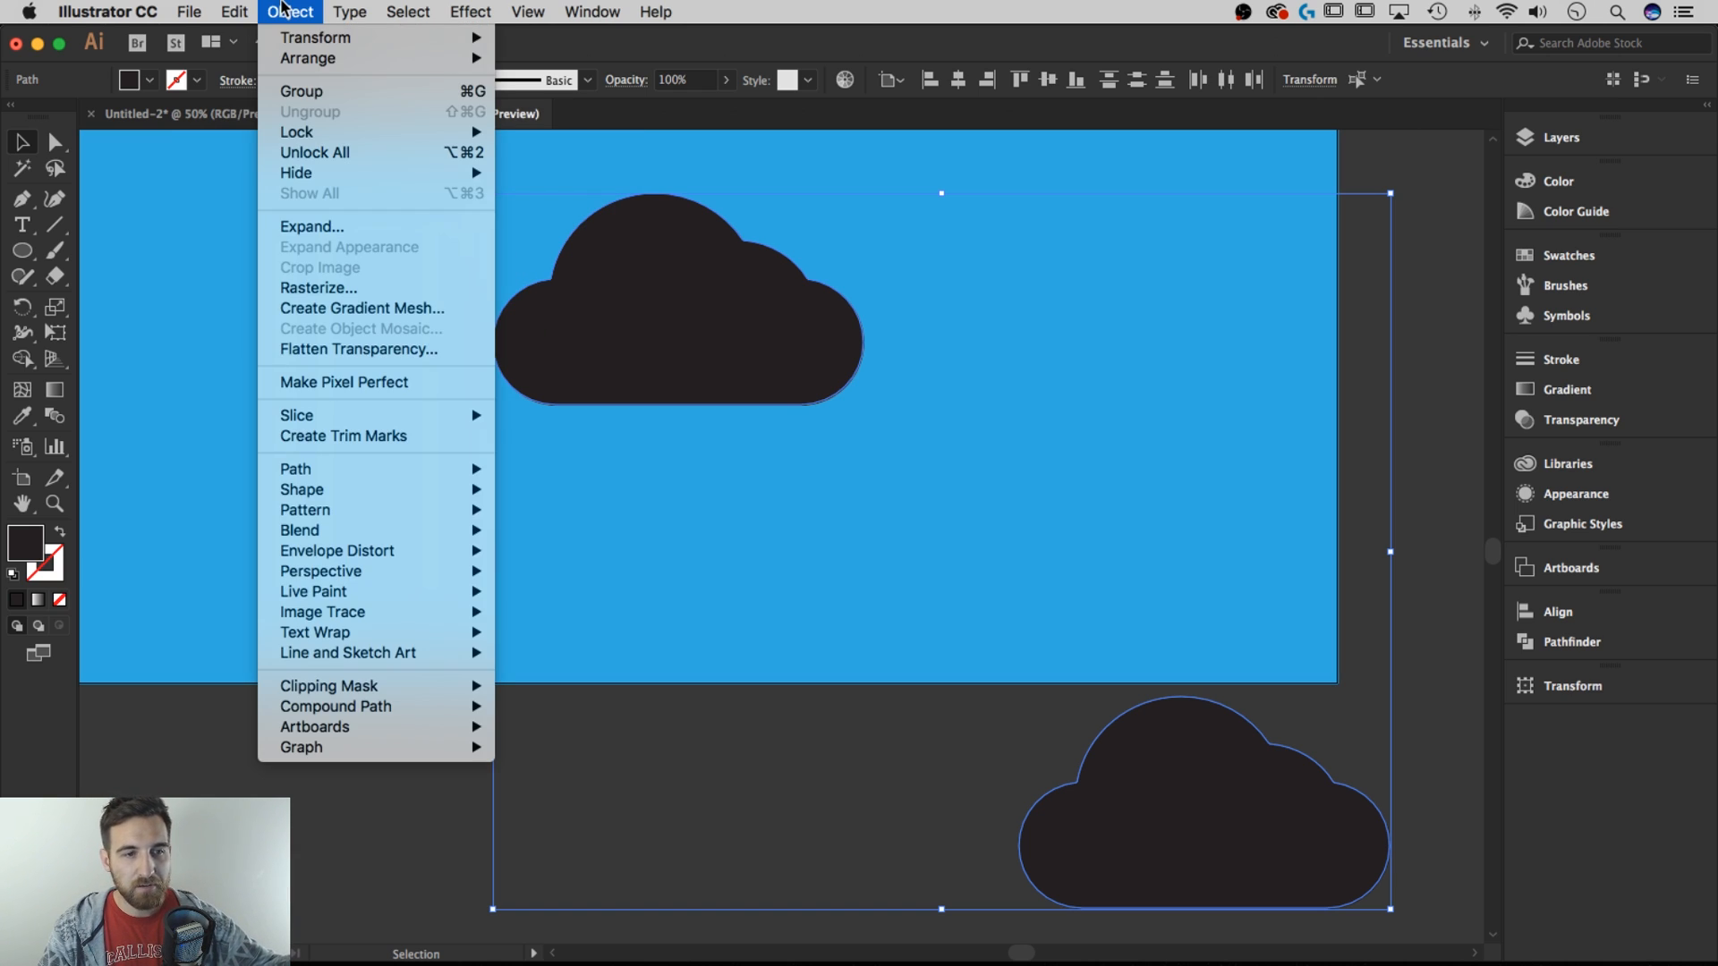
{"action": "mouse_move", "coordinate": [356, 530]}
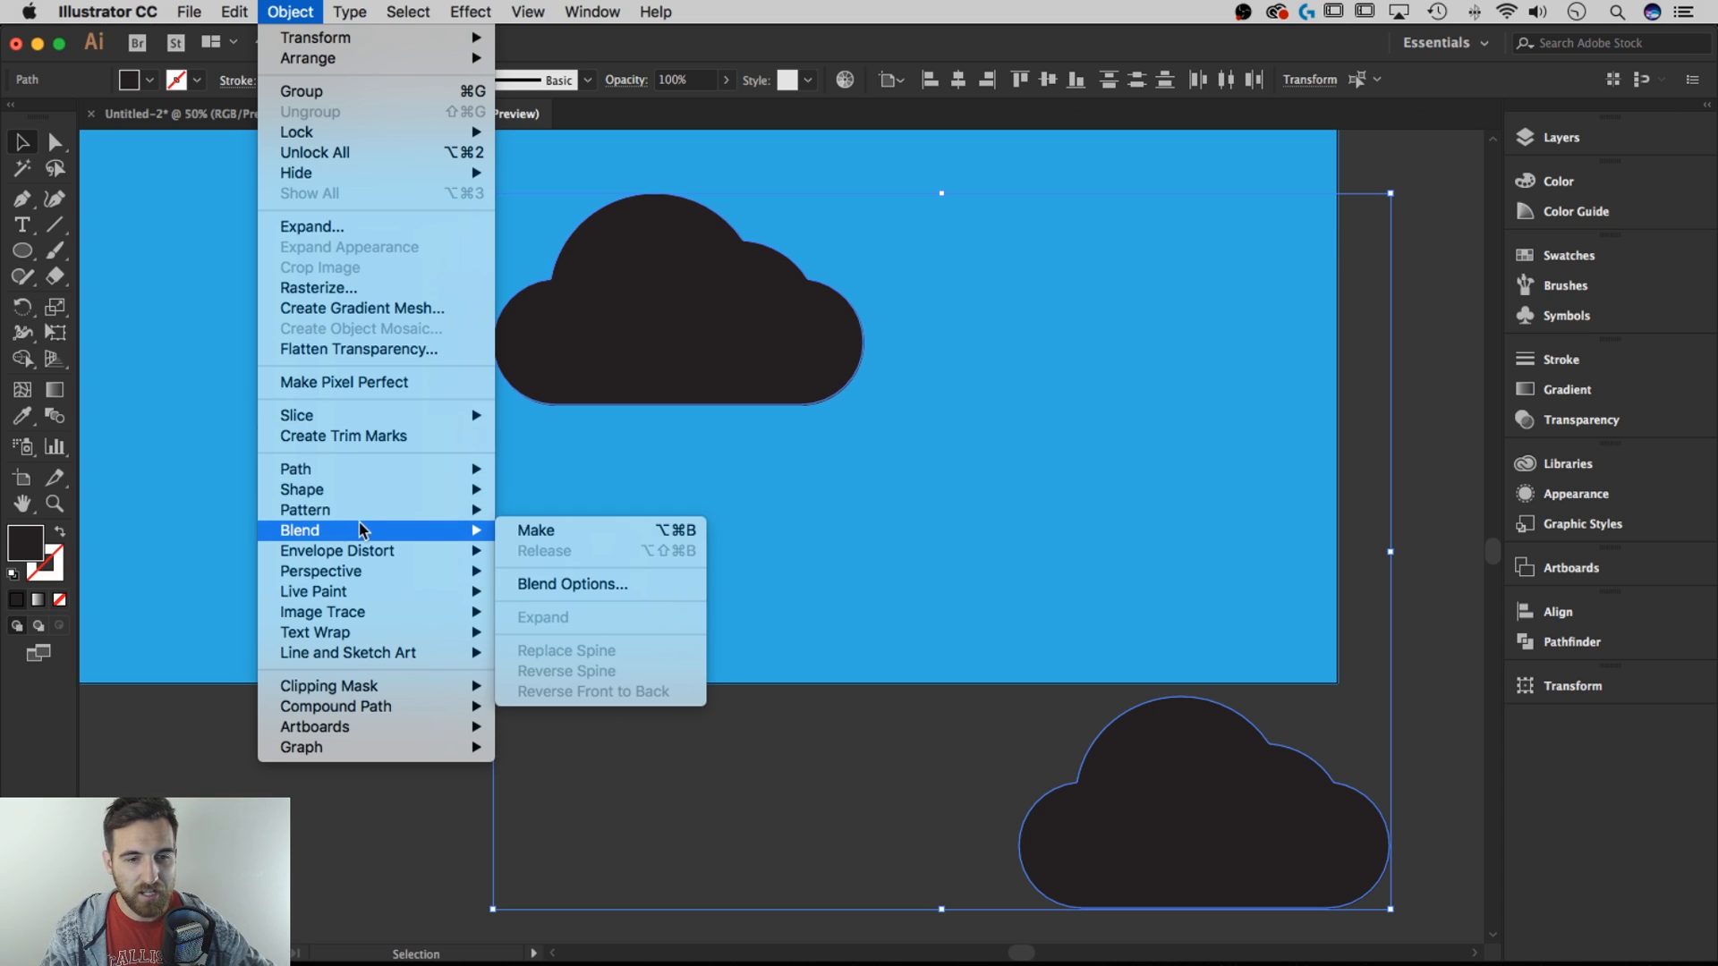
{"action": "left_click", "coordinate": [553, 531]}
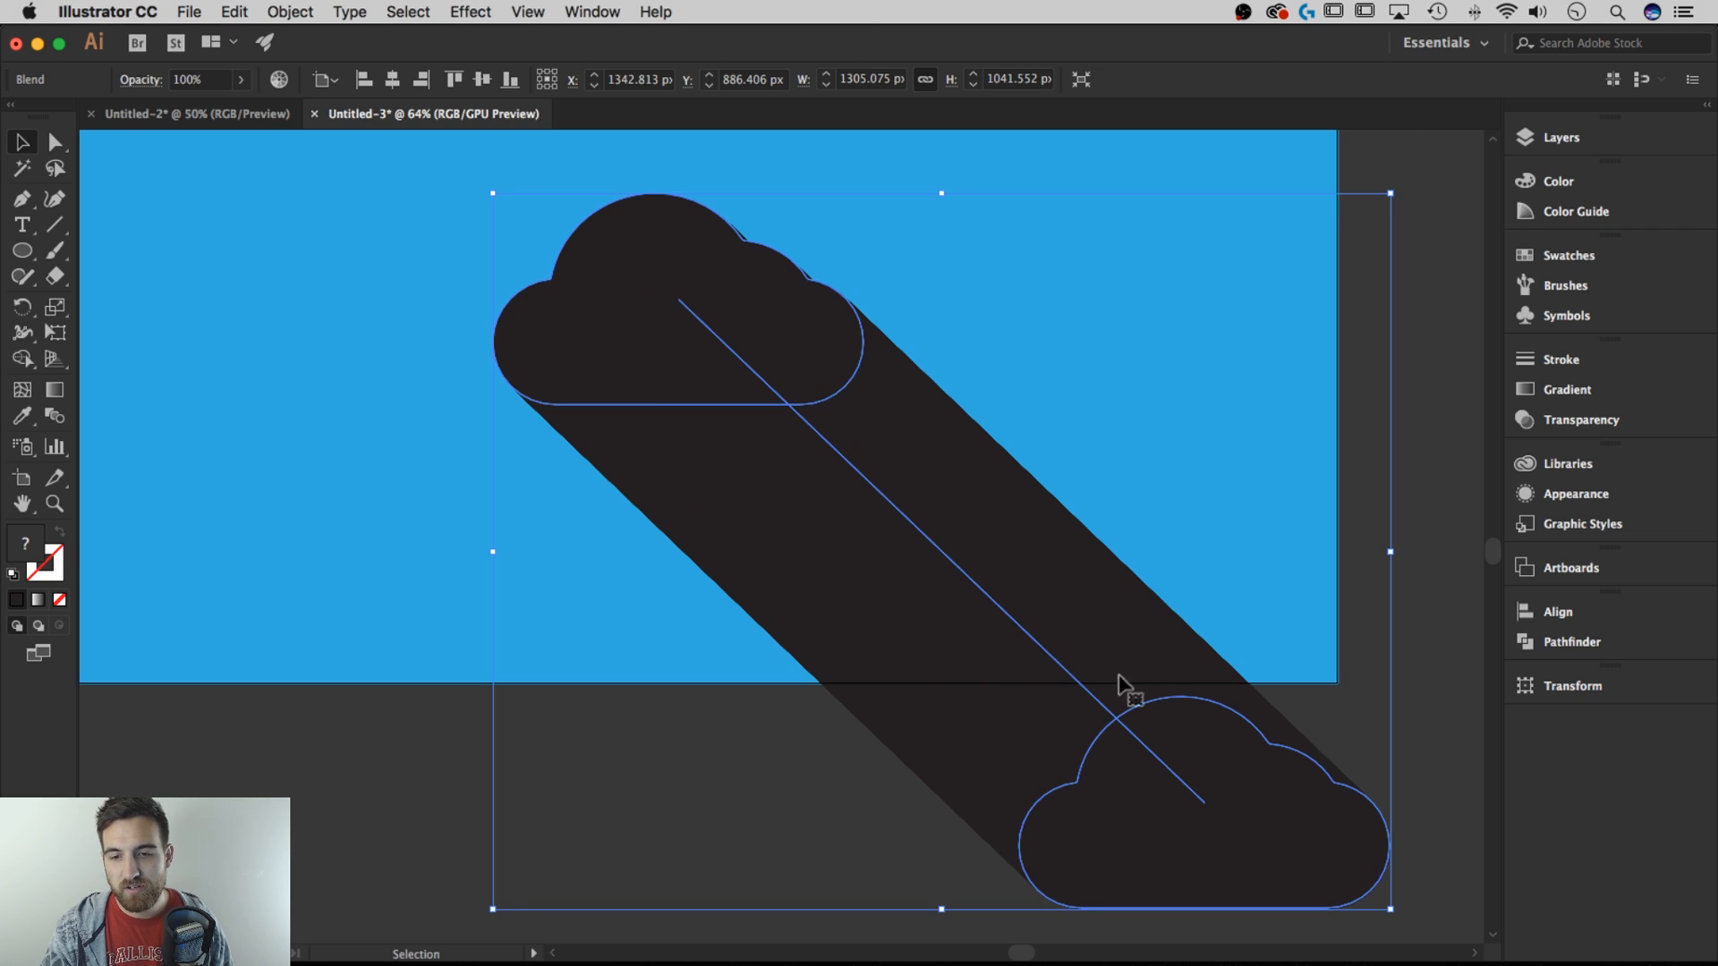
{"action": "left_click", "coordinate": [1437, 554]}
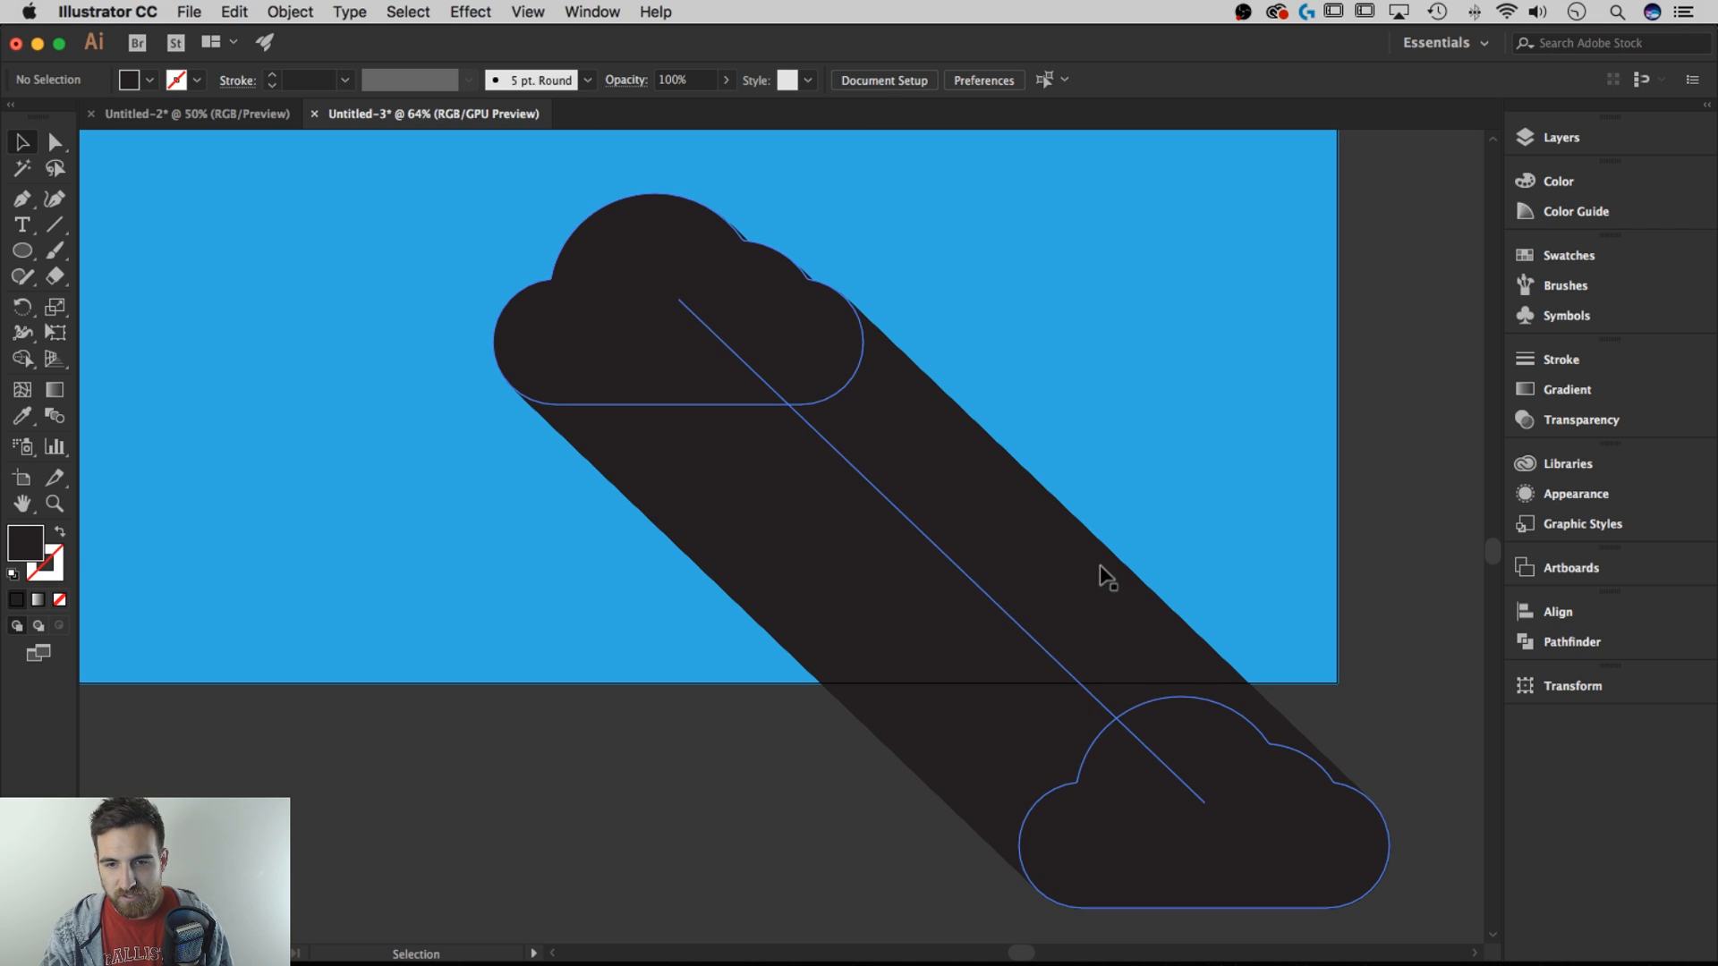
{"action": "left_click", "coordinate": [1199, 765]}
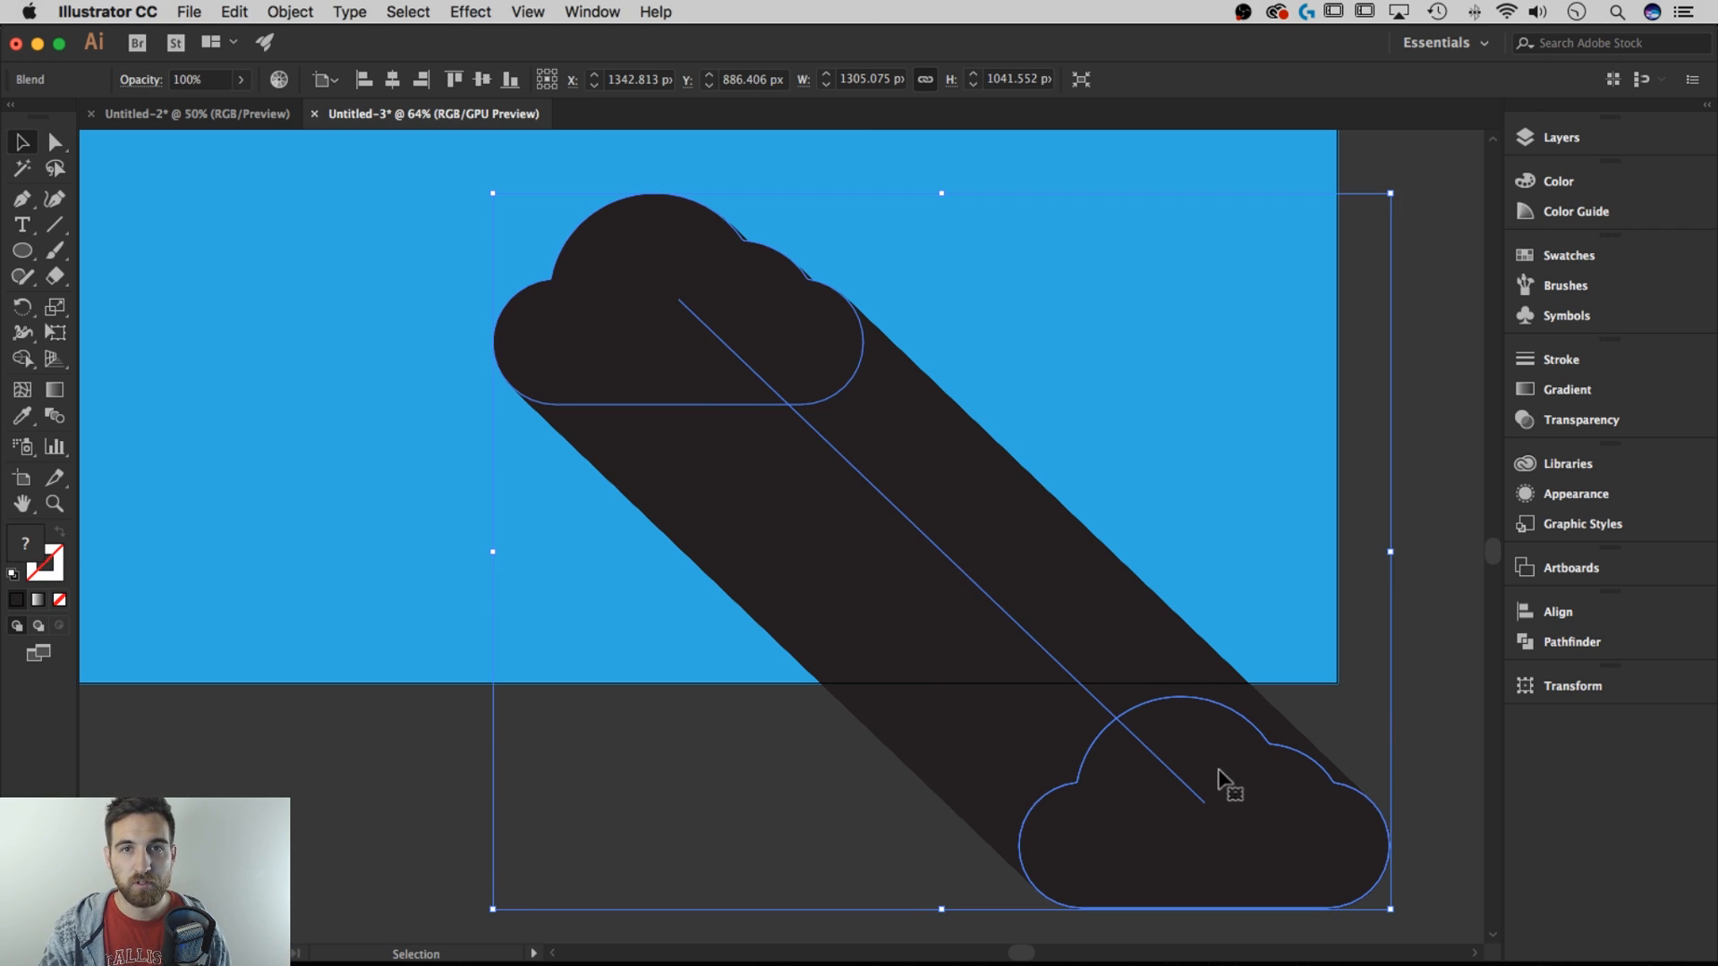
{"action": "left_click", "coordinate": [1416, 626]}
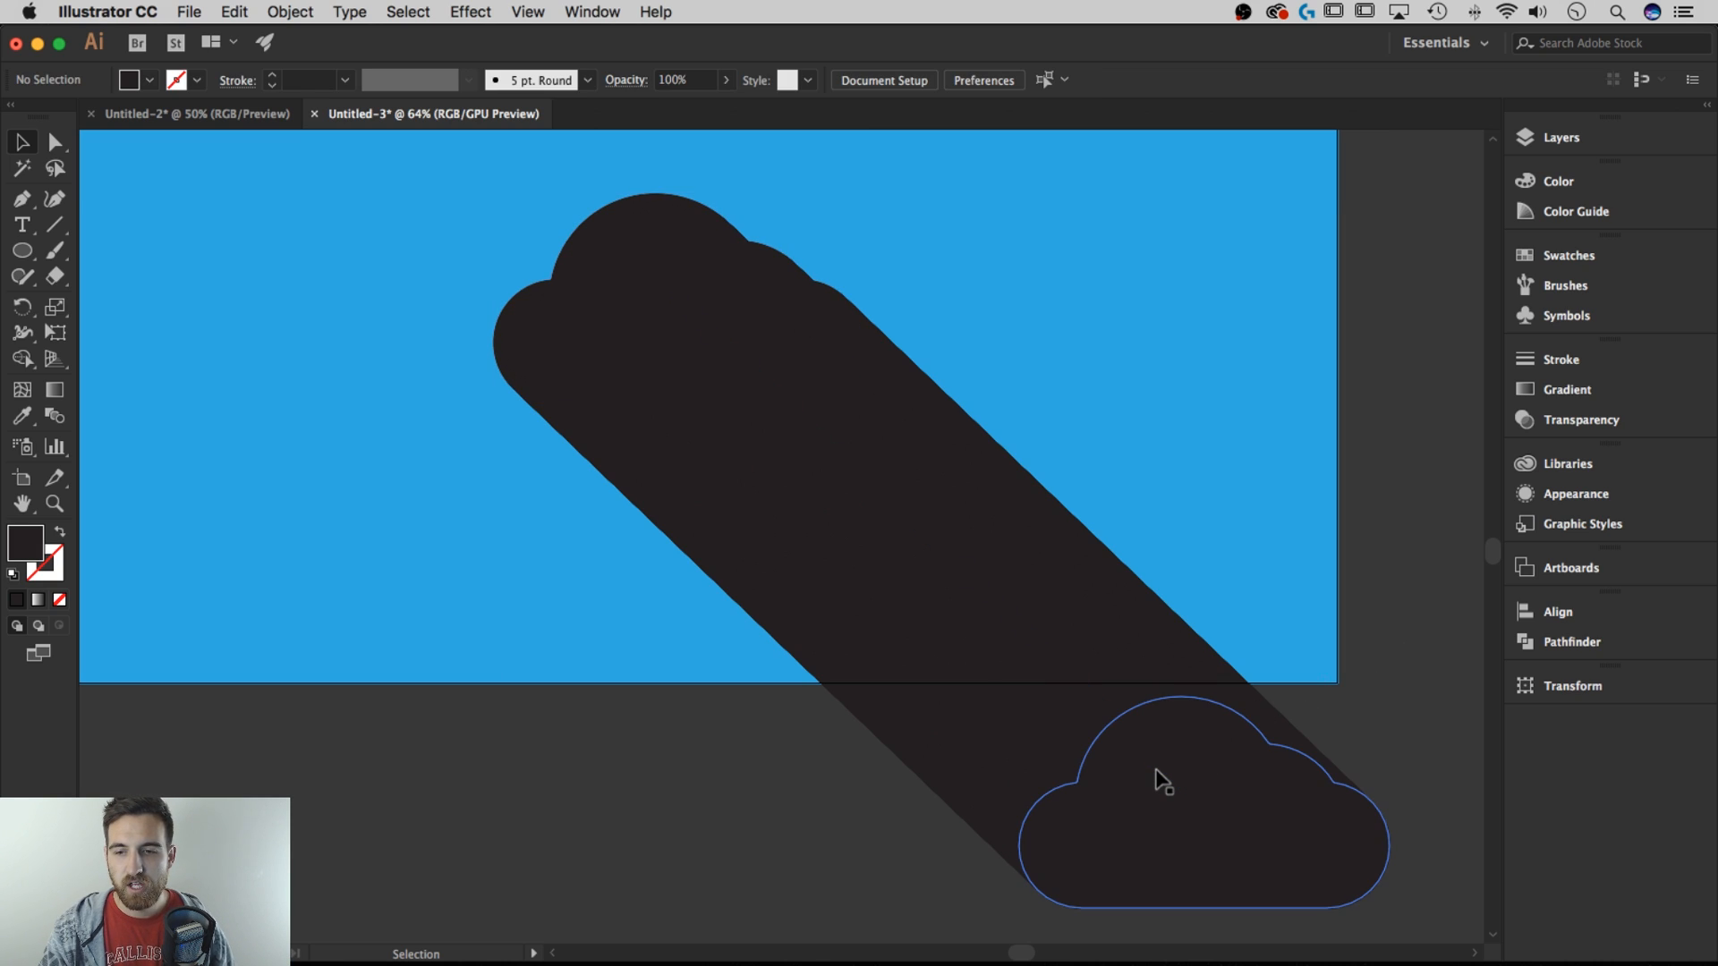
{"action": "left_click", "coordinate": [1163, 781]}
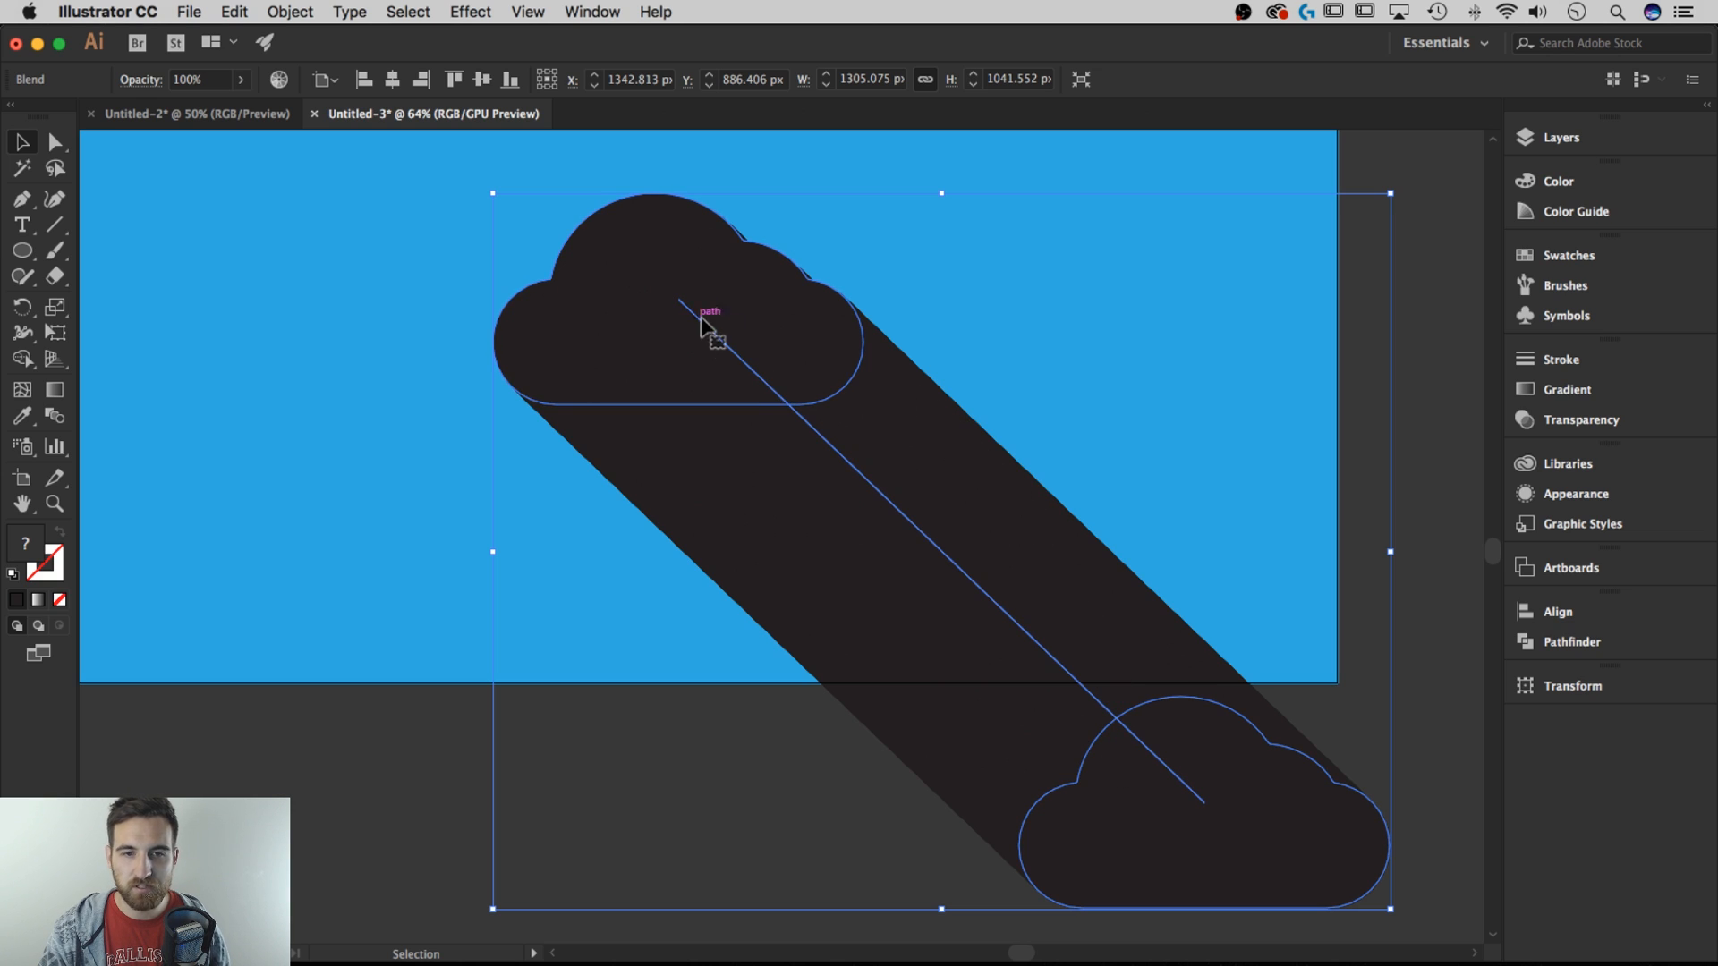
{"action": "left_click_drag", "start_coordinate": [1220, 752], "coordinate": [1333, 718]}
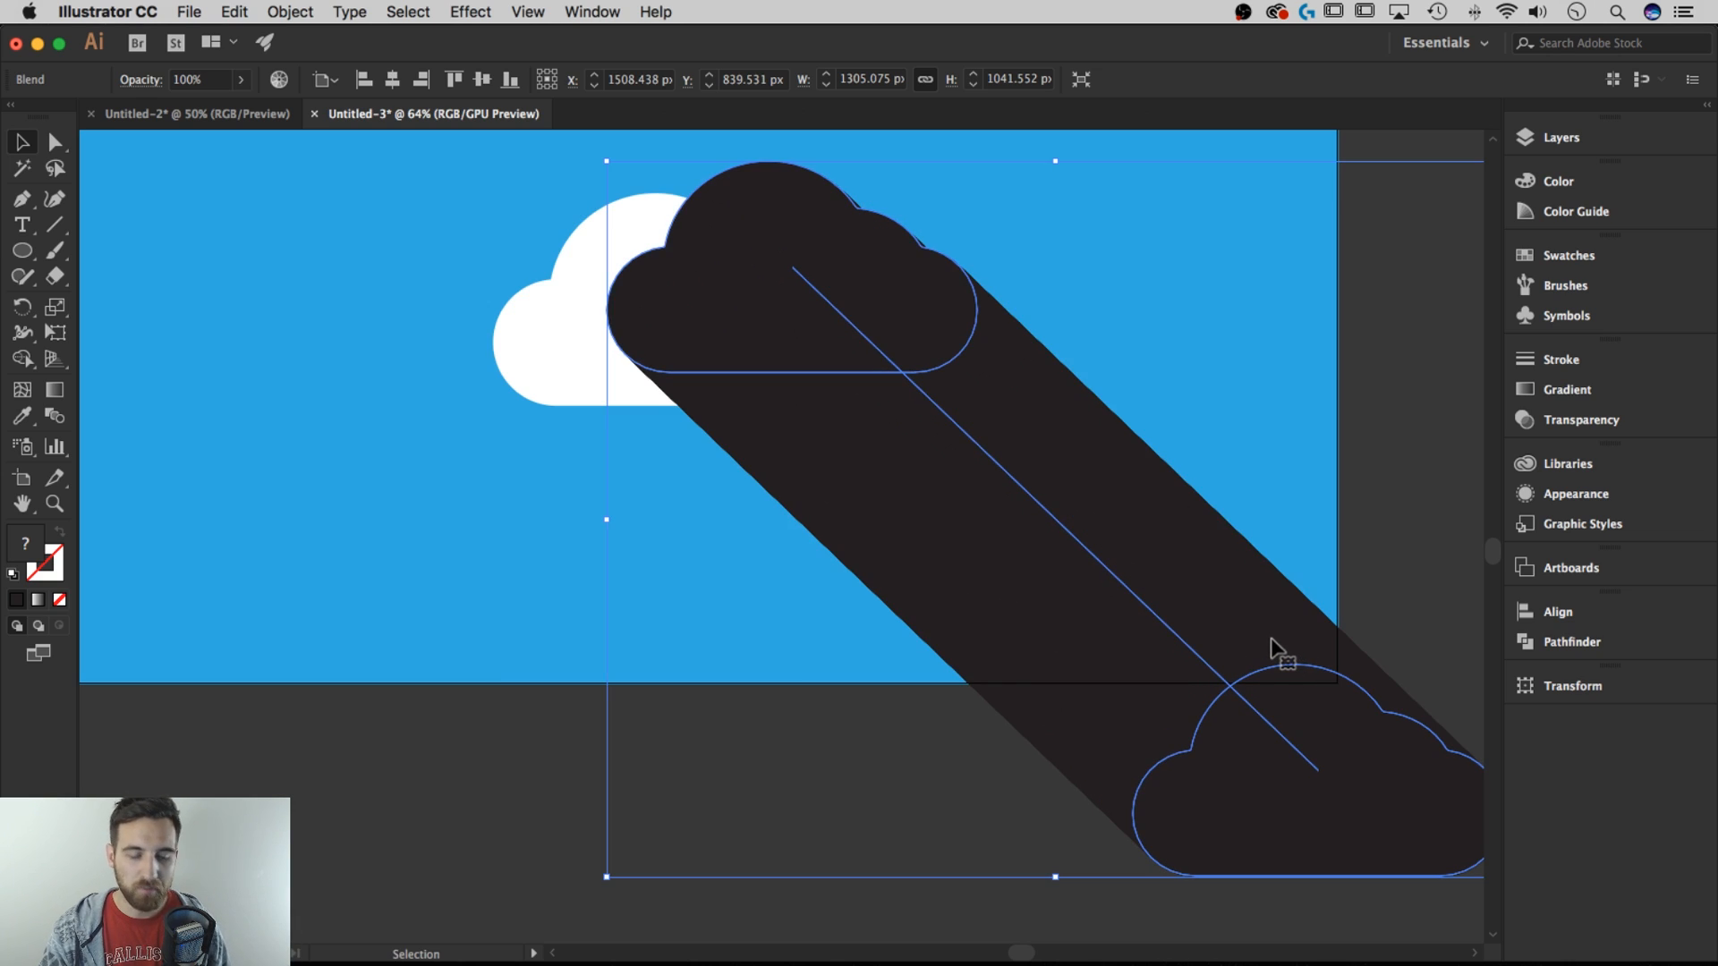
{"action": "key", "text": "super+z"}
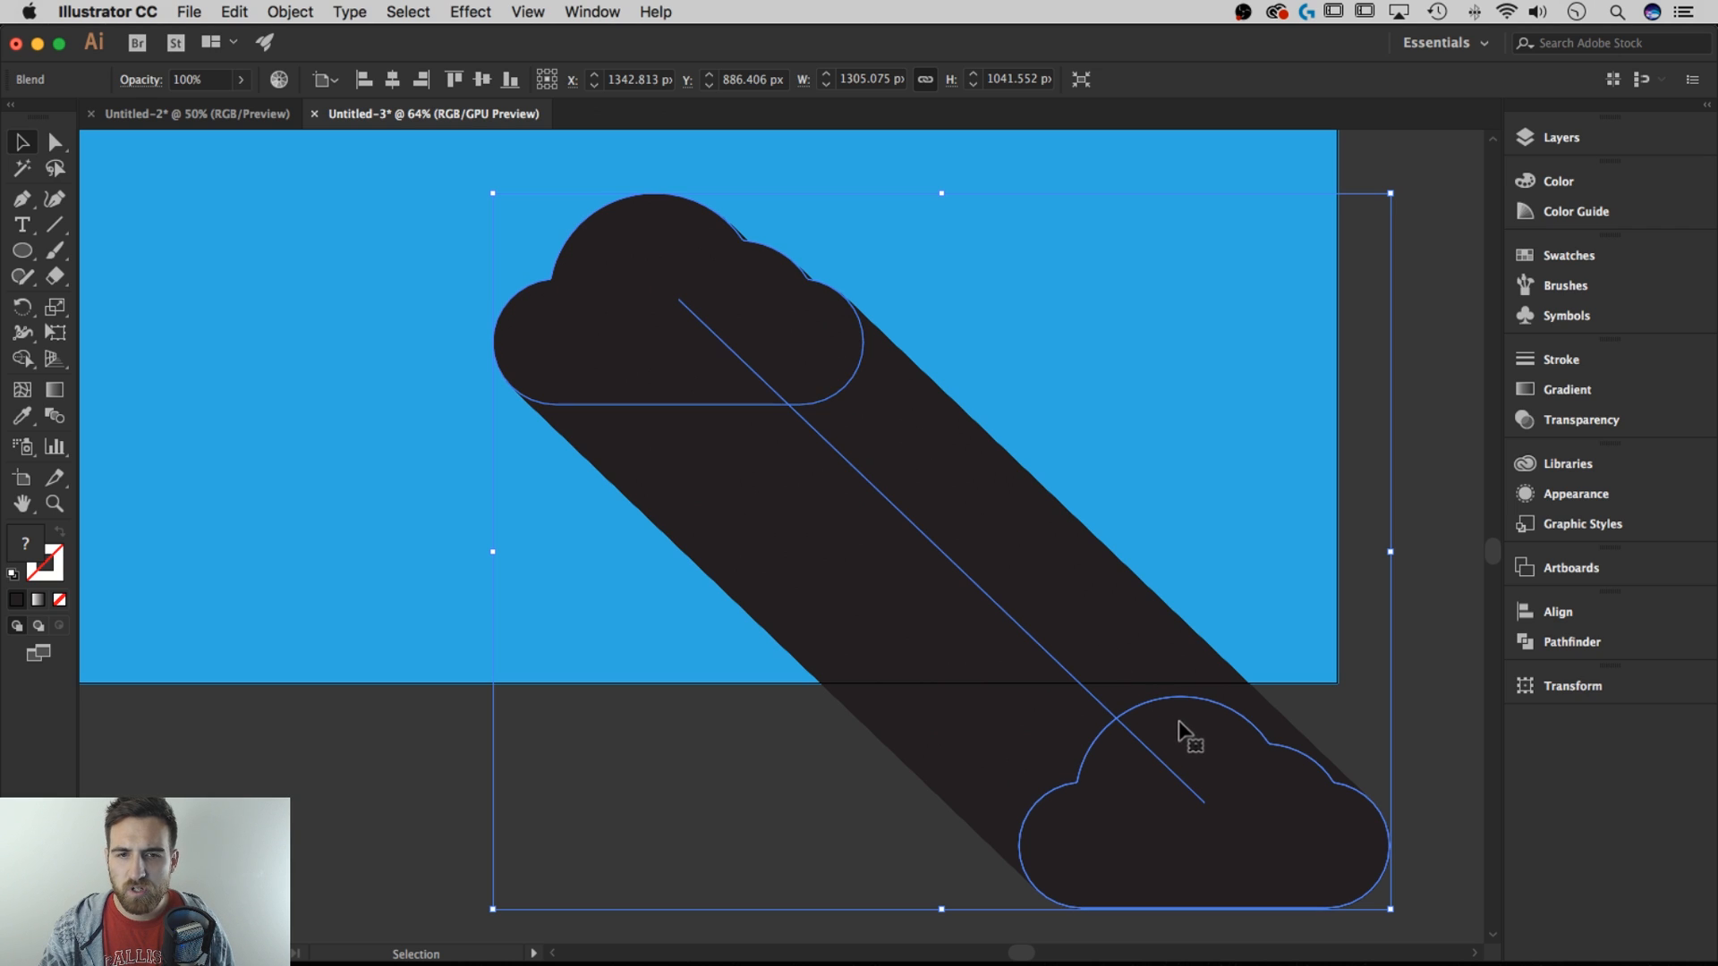
Isolate the blend and set the opacity of its lower, offset cloud to 0%
{"action": "double_click", "coordinate": [1208, 716]}
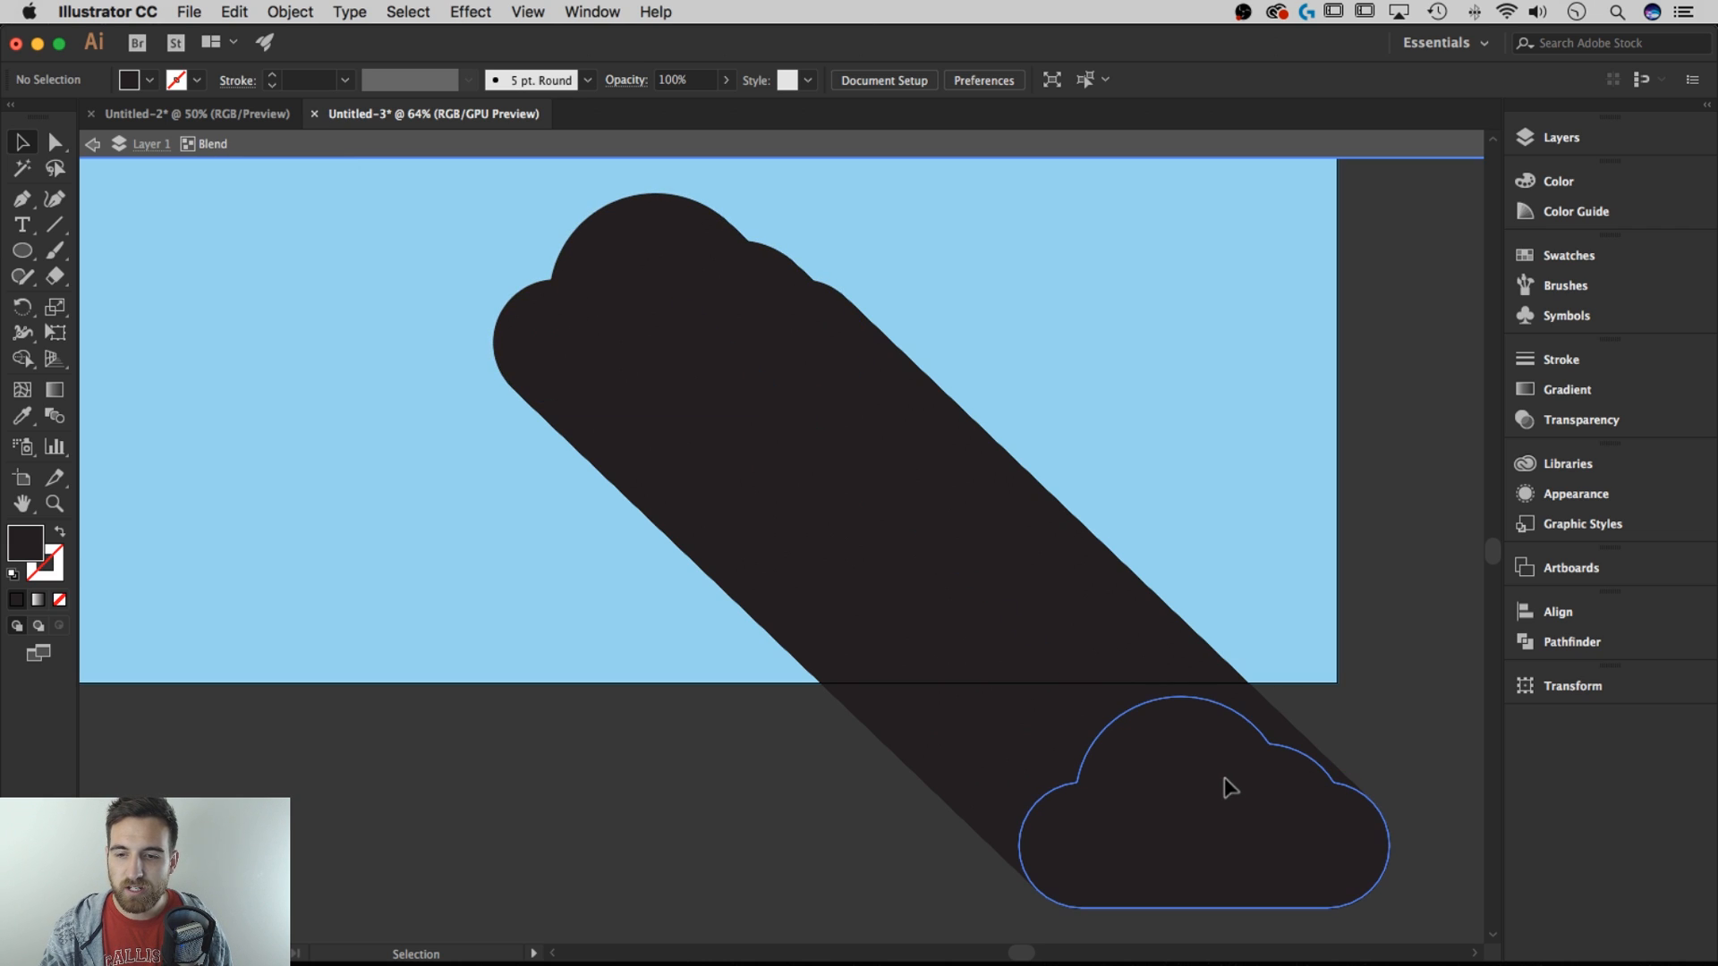
{"action": "left_click", "coordinate": [1227, 790]}
{"action": "left_click", "coordinate": [846, 380]}
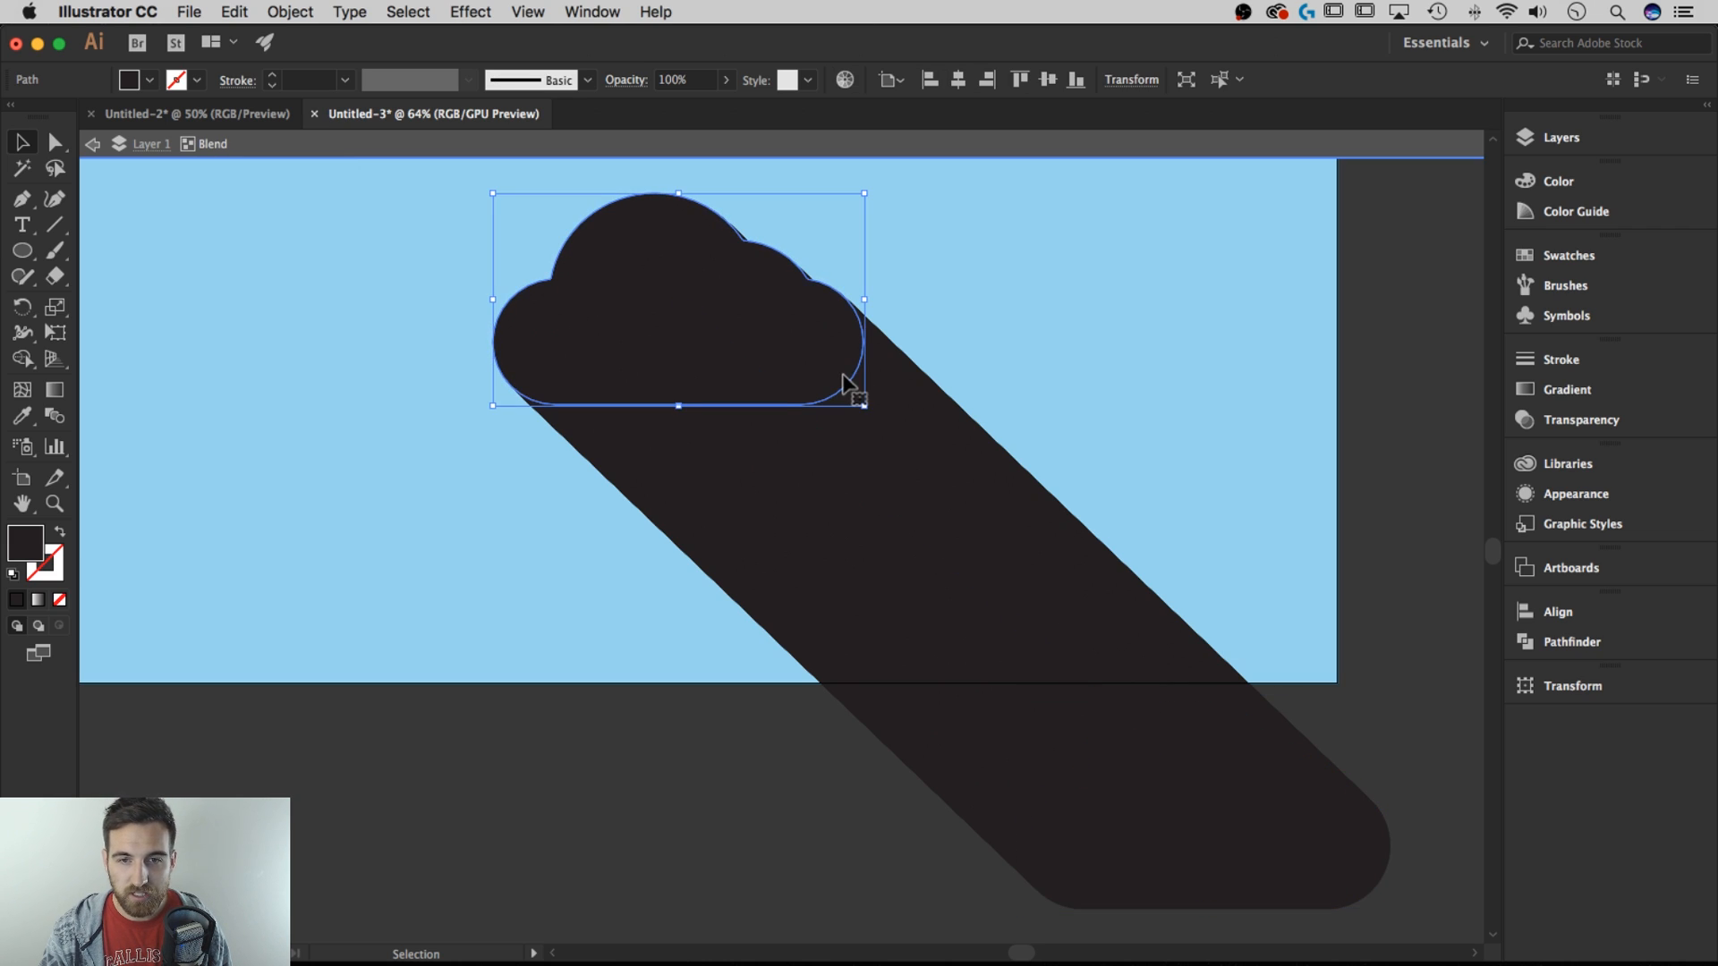
{"action": "left_click", "coordinate": [1314, 829]}
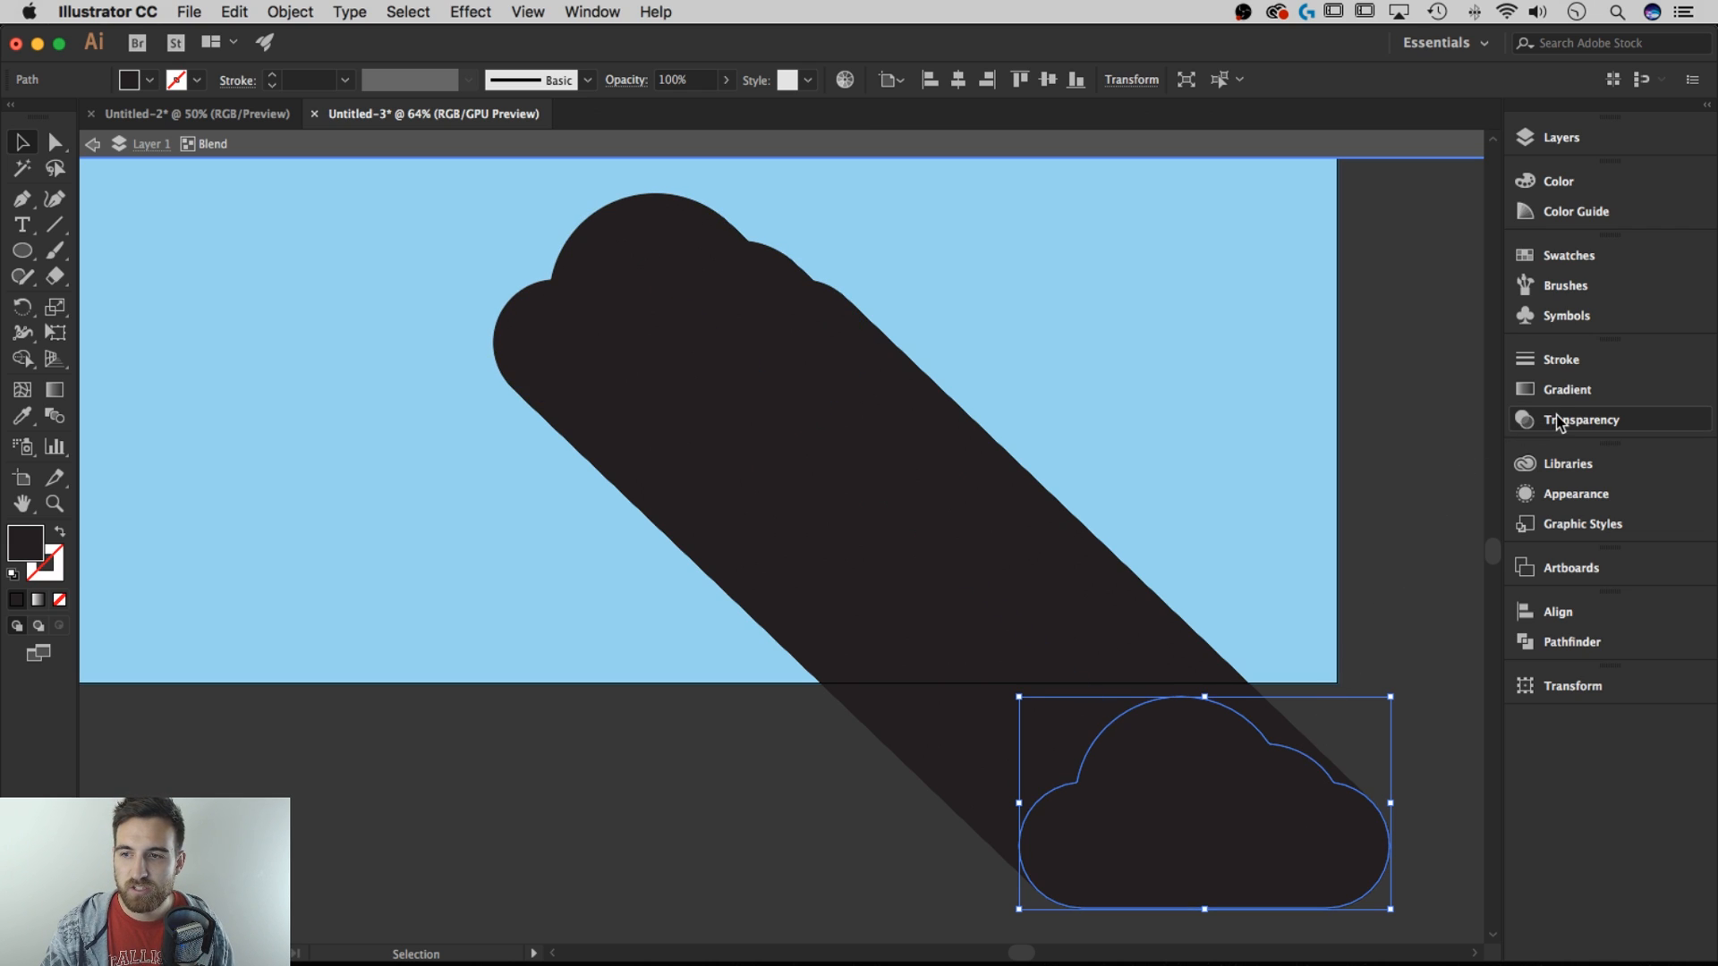
{"action": "left_click", "coordinate": [594, 12]}
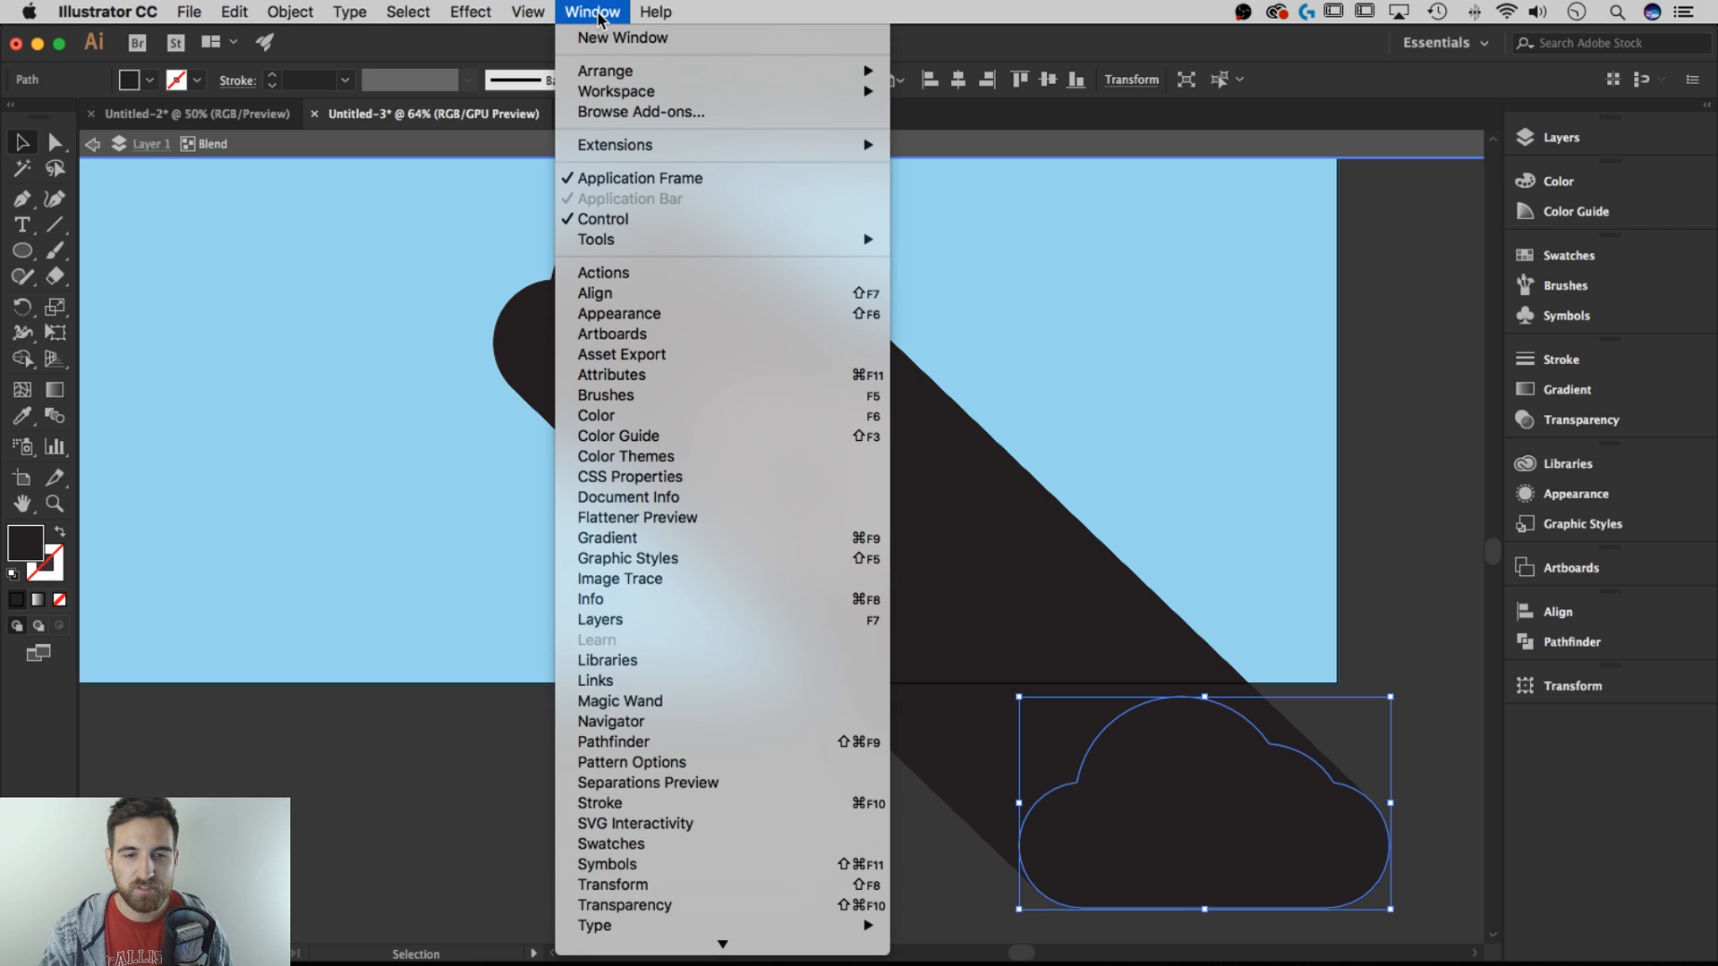
{"action": "left_click", "coordinate": [658, 904]}
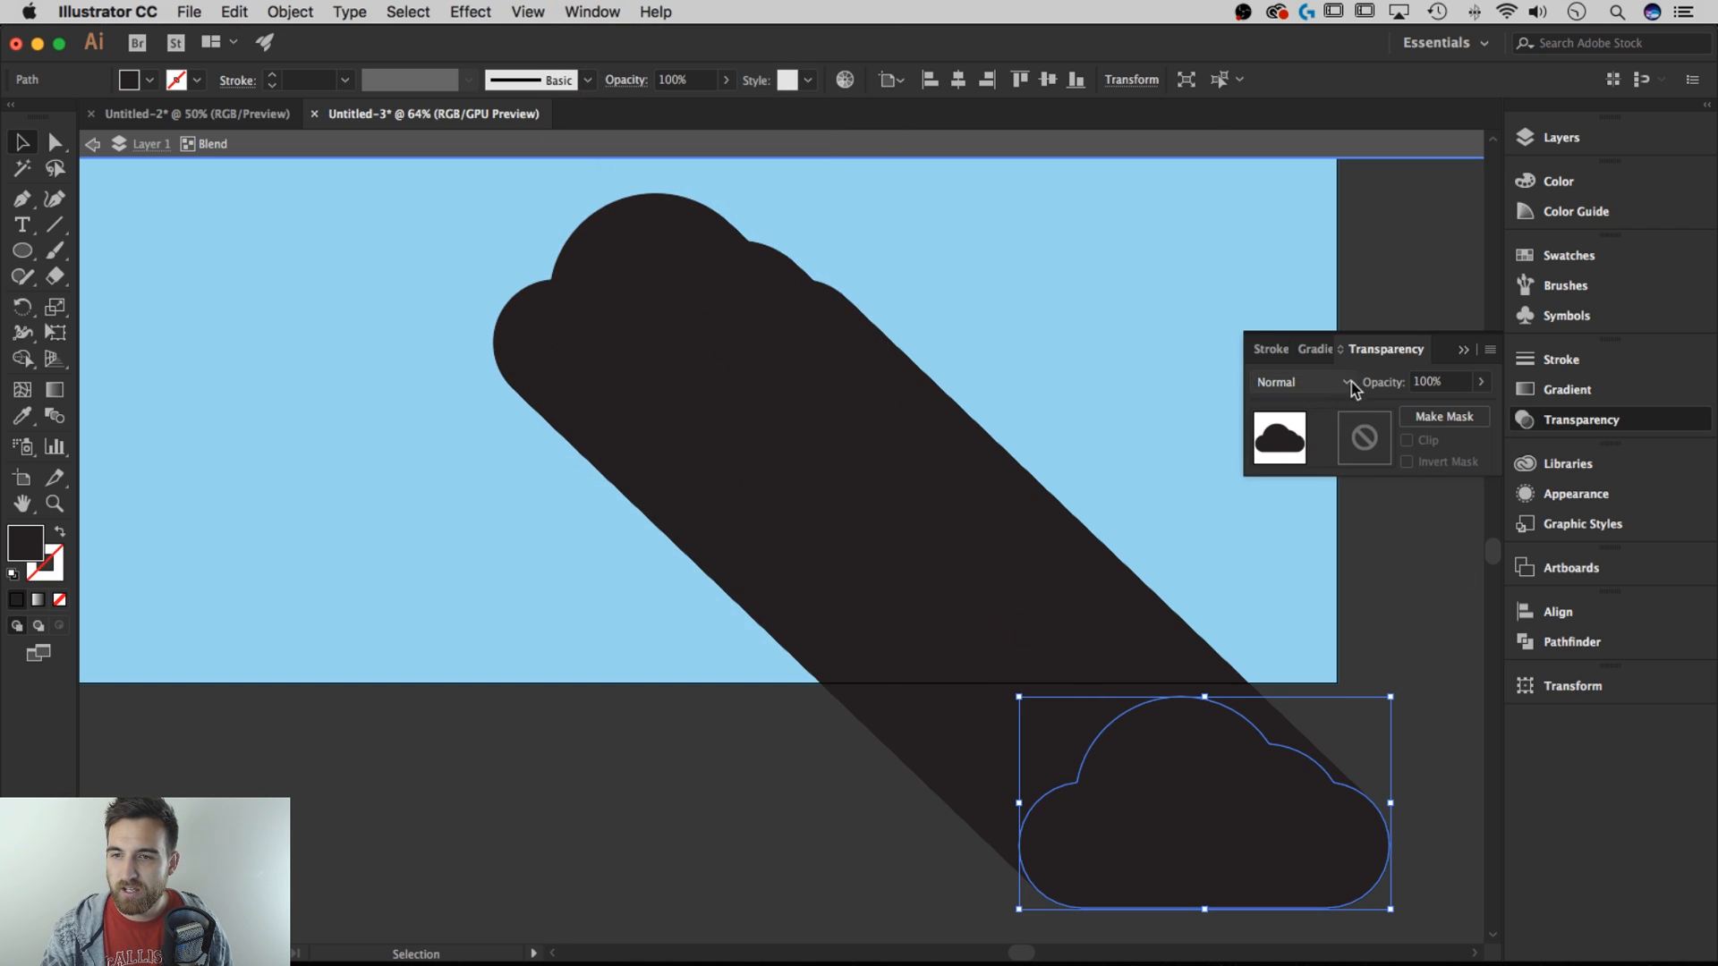
{"action": "left_click", "coordinate": [1454, 384]}
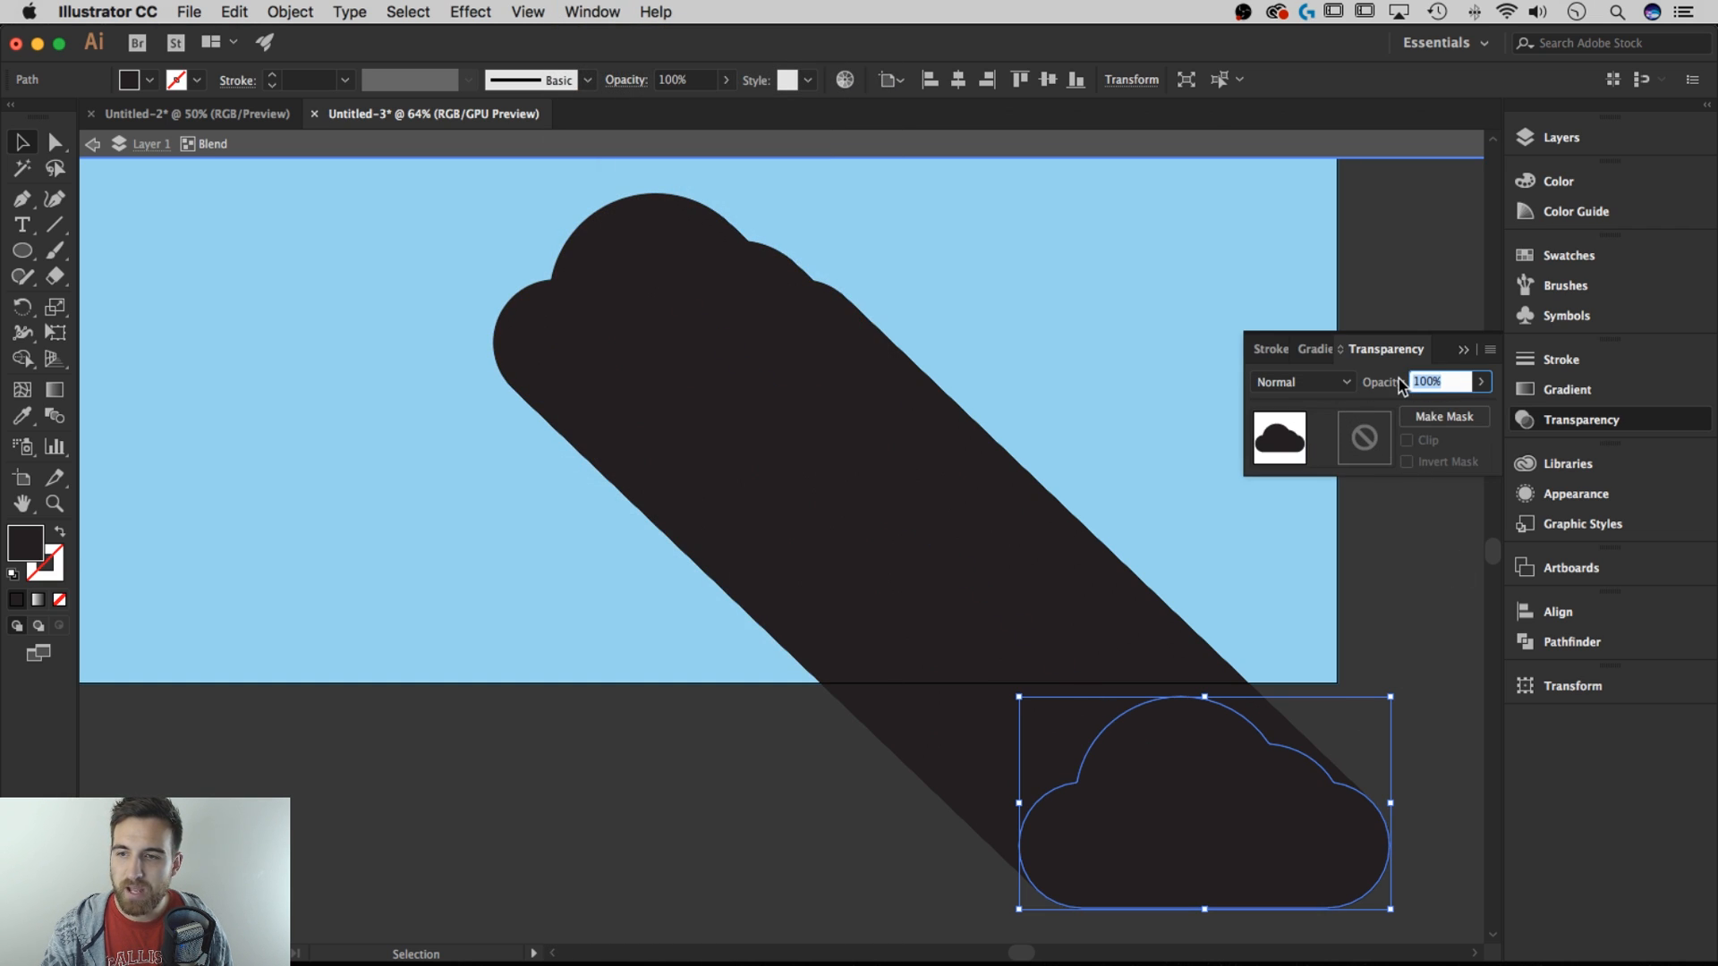
{"action": "type", "text": "0"}
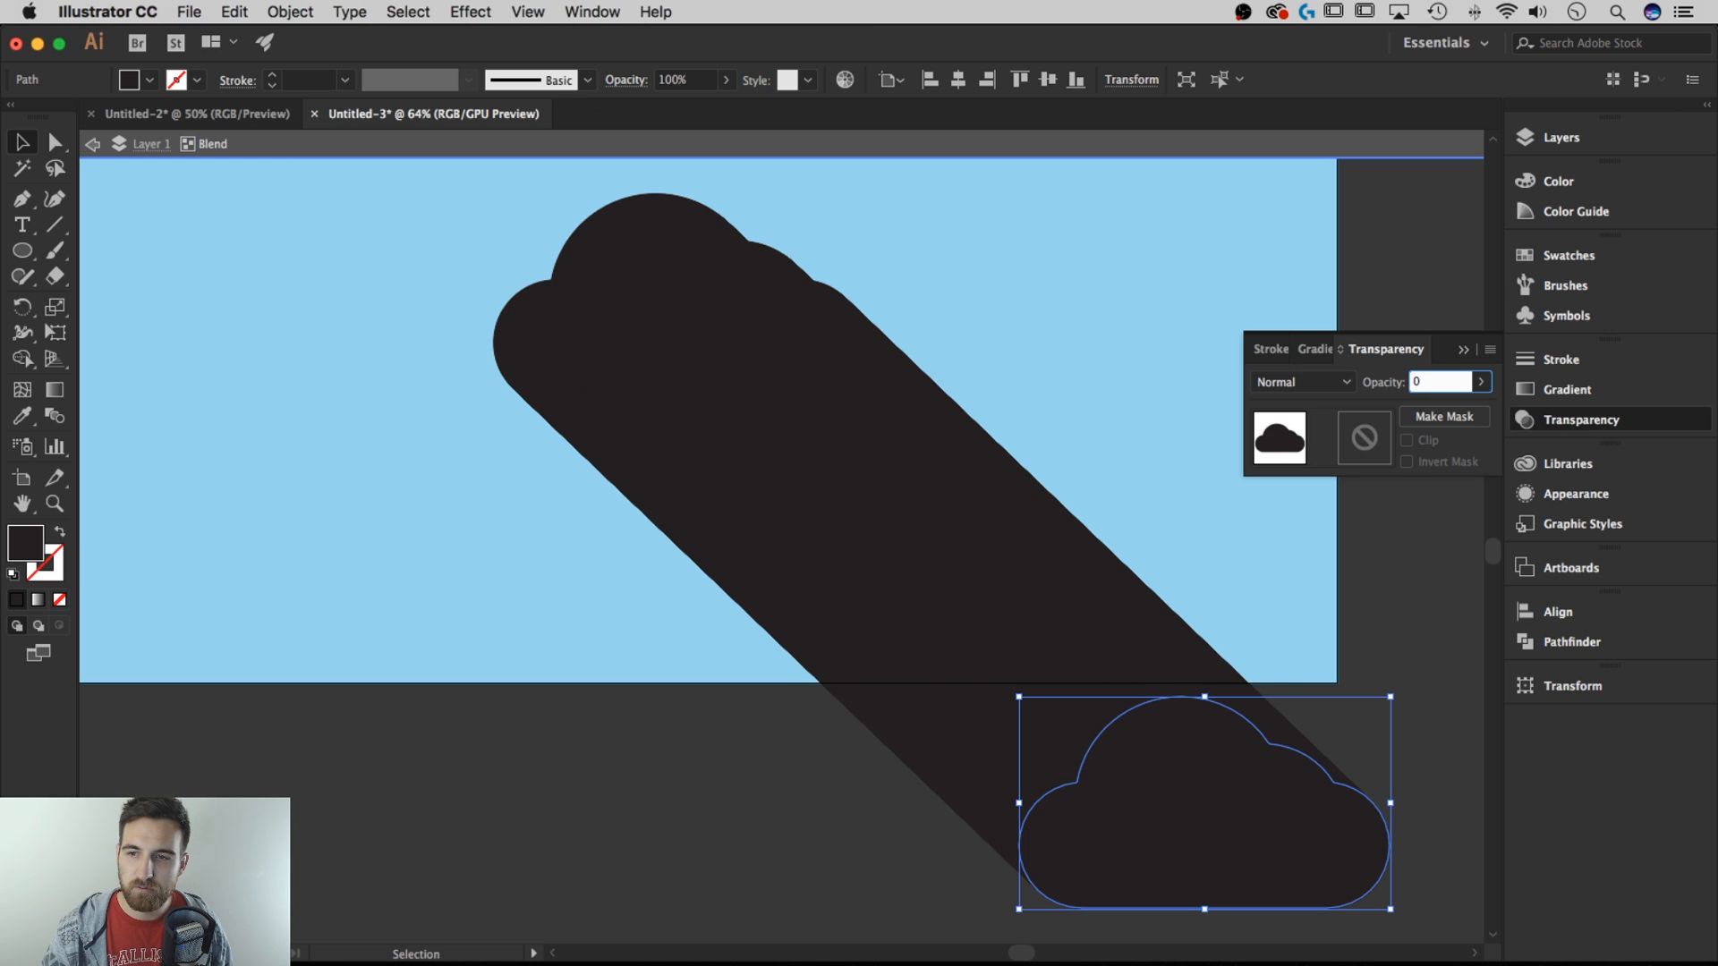
{"action": "key", "text": "Return"}
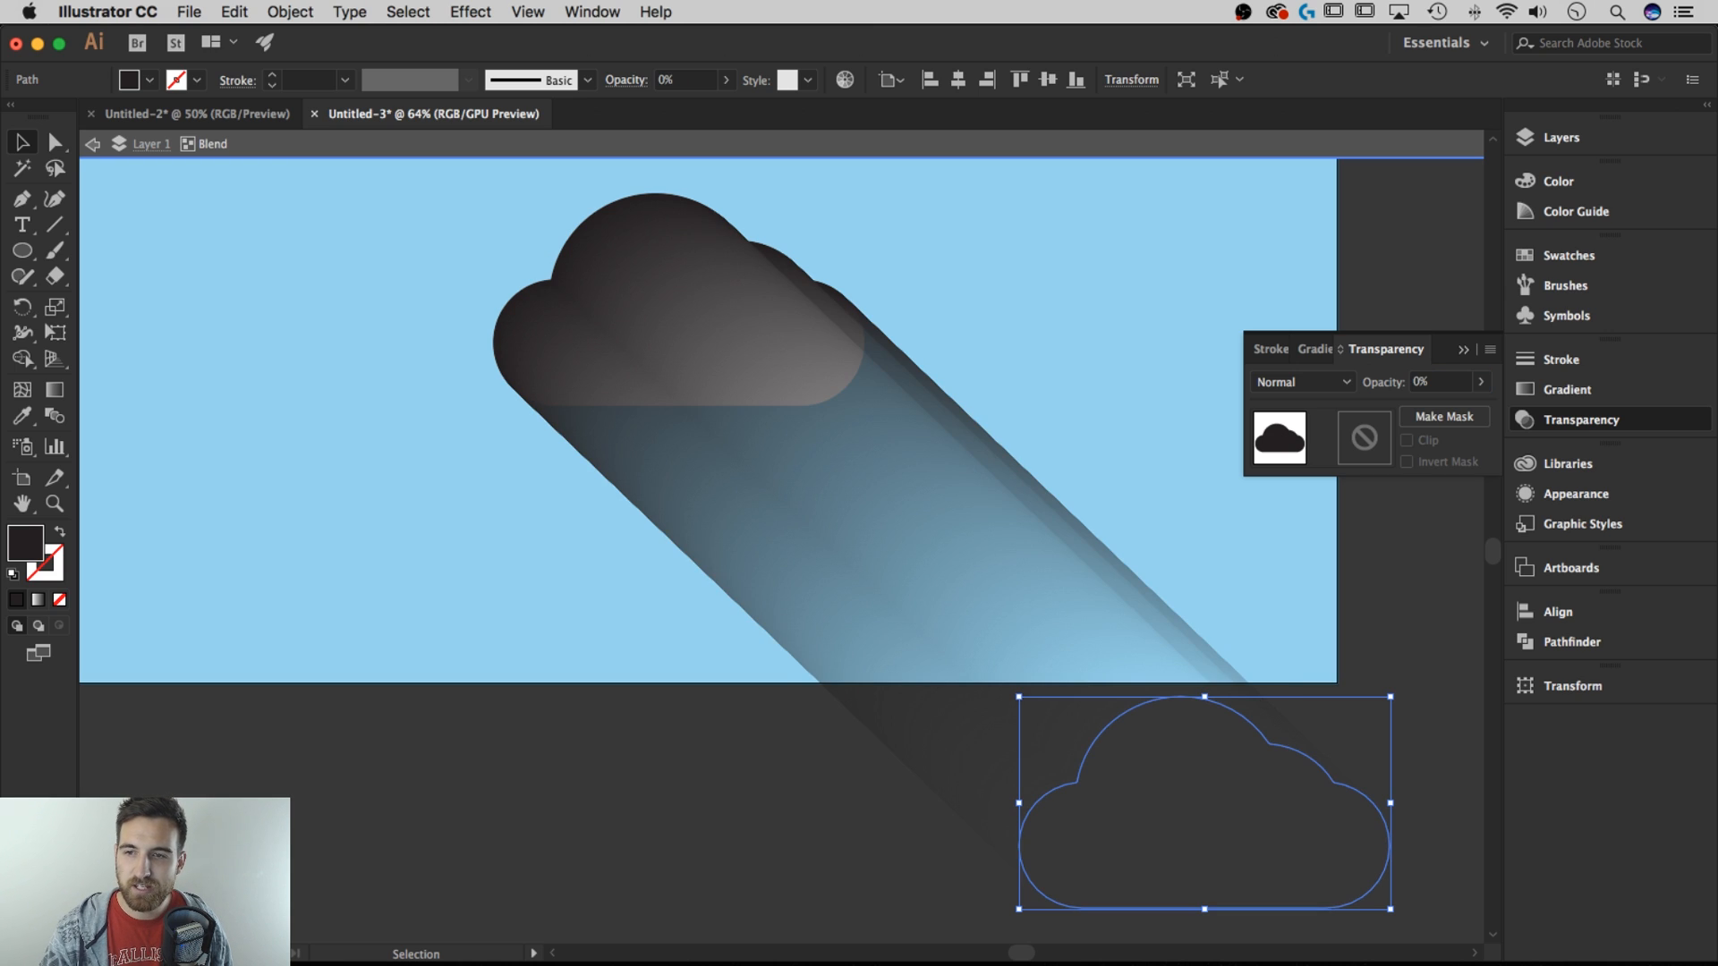
{"action": "left_click", "coordinate": [1464, 349]}
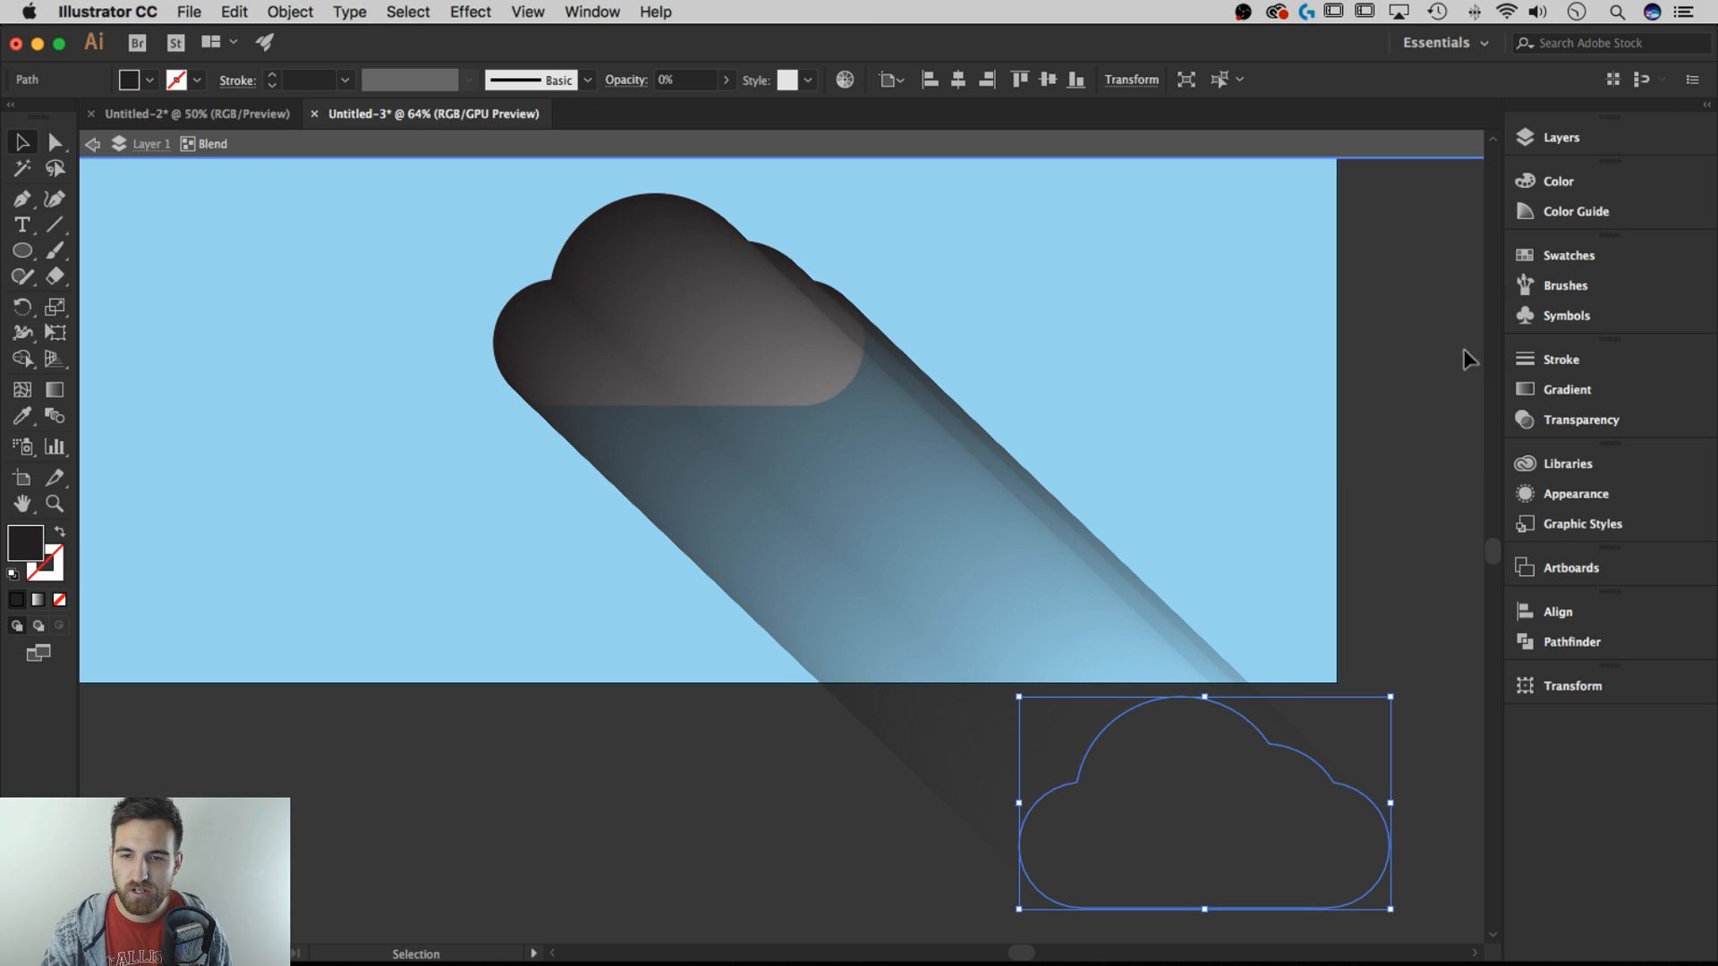
{"action": "left_click", "coordinate": [1389, 537]}
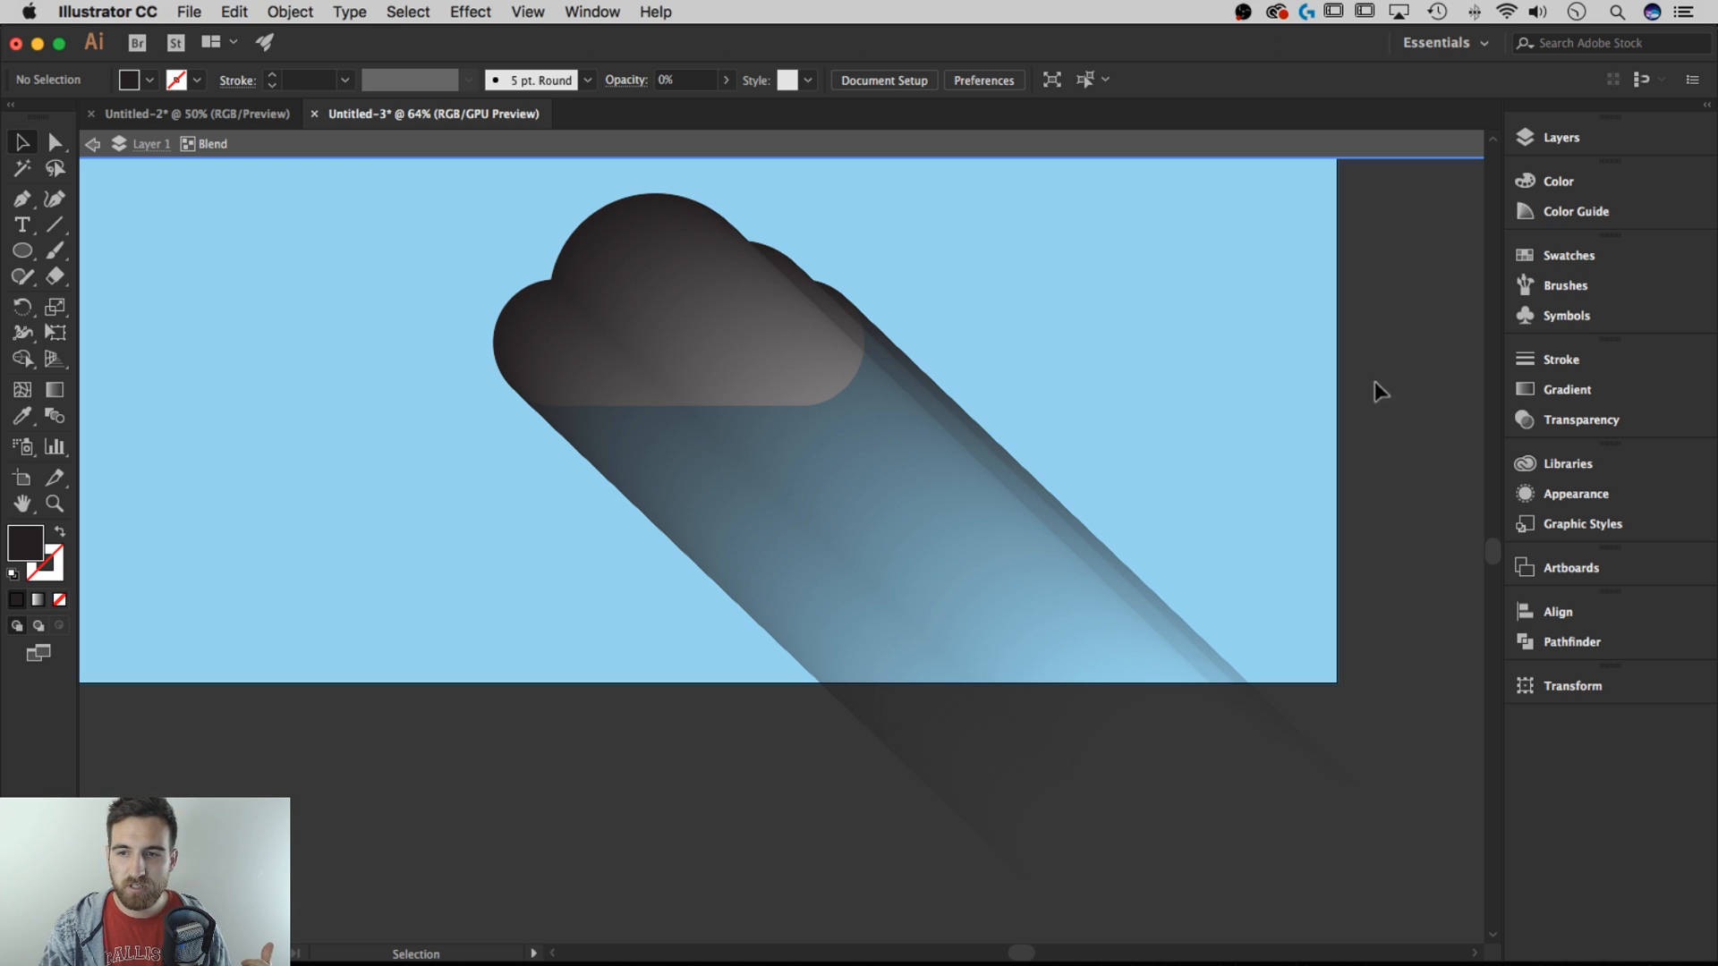
{"action": "double_click", "coordinate": [1420, 294]}
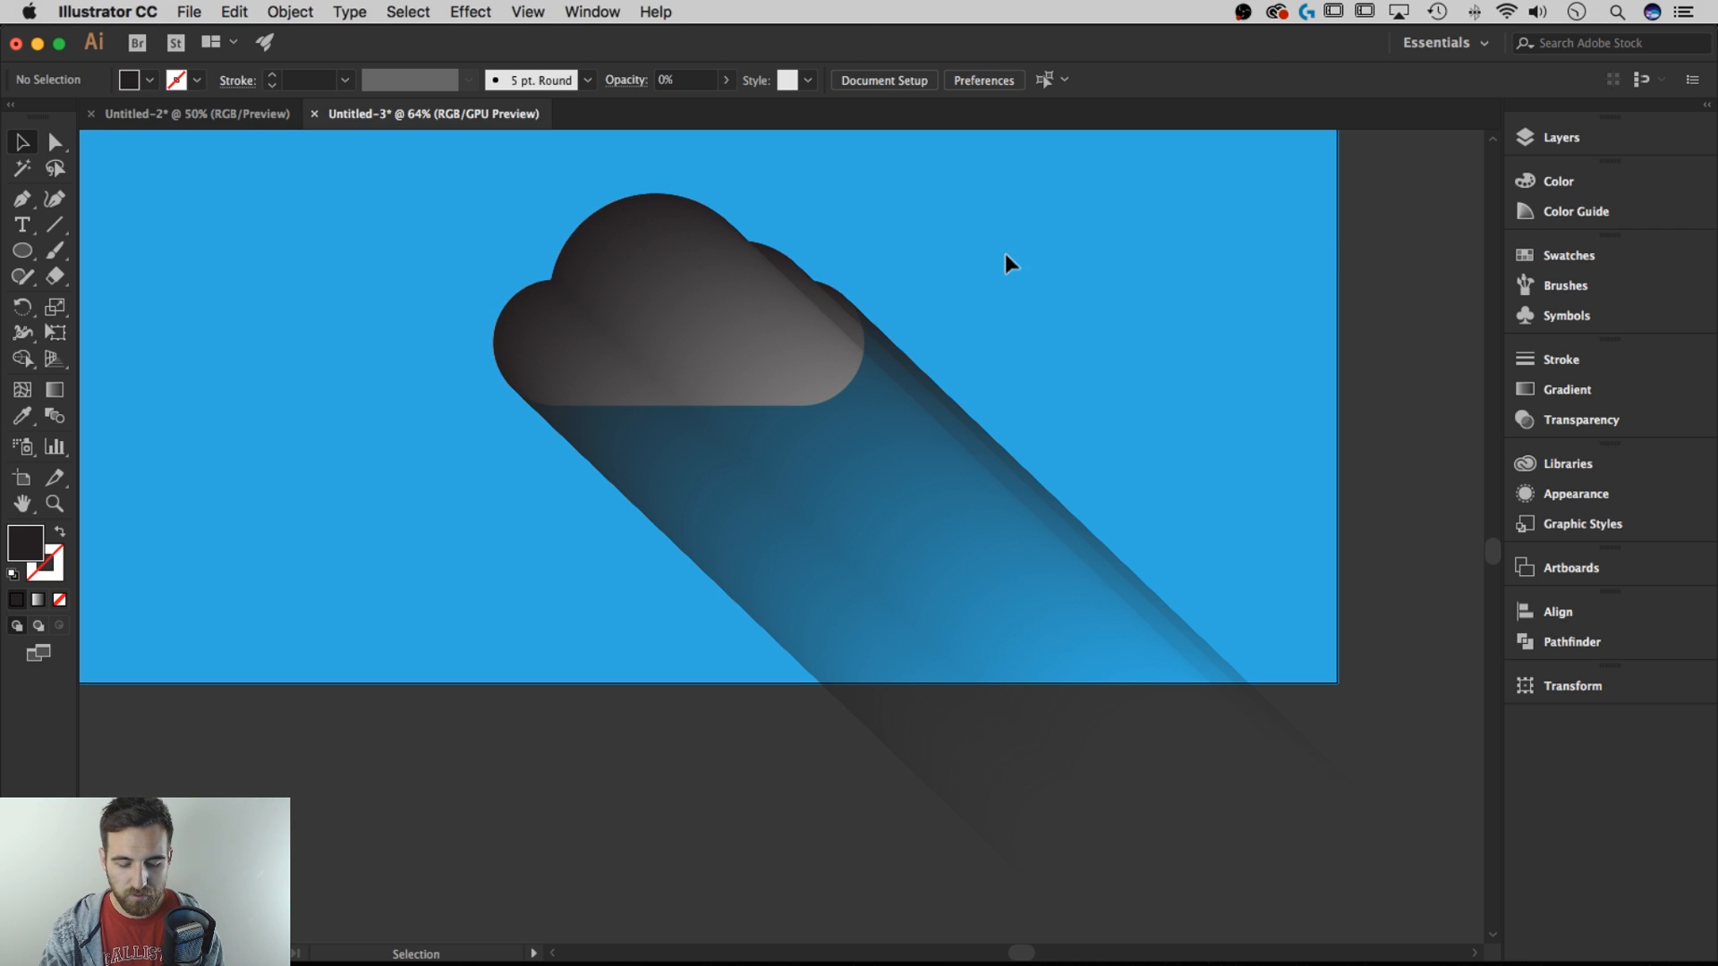
Send the cloud shadow blend to the back of the stacking order
{"action": "key", "text": "super+minus"}
{"action": "left_click_drag", "start_coordinate": [948, 257], "coordinate": [1026, 396]}
{"action": "left_click", "coordinate": [954, 598]}
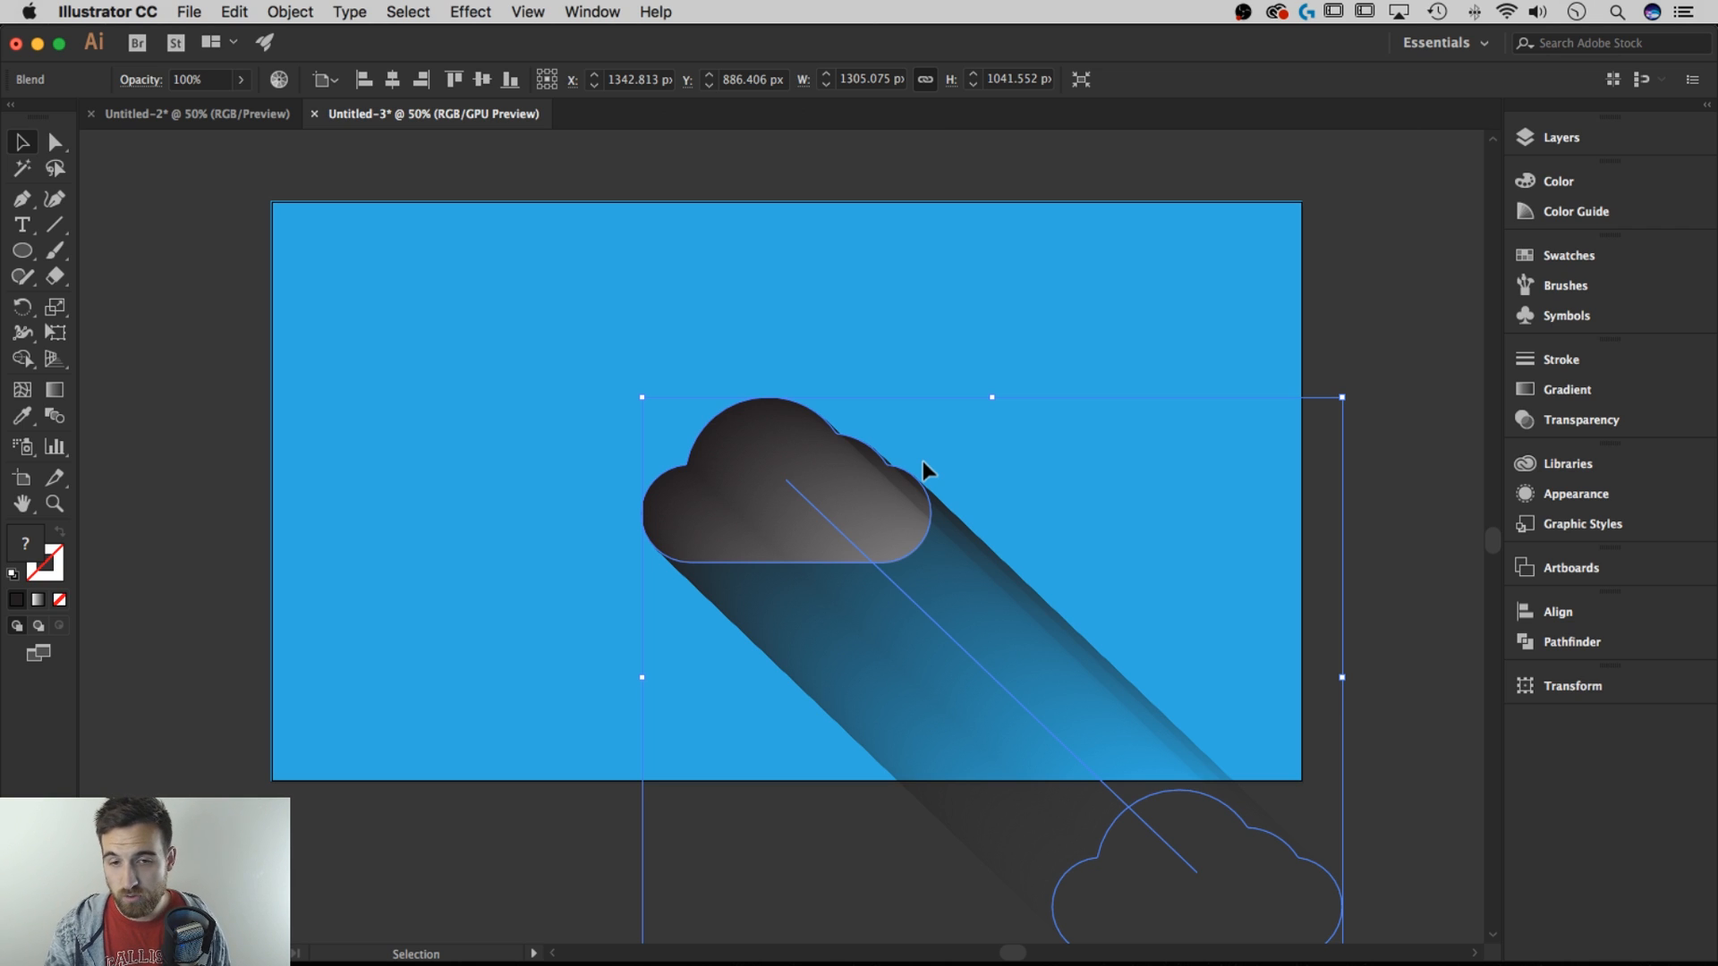
{"action": "right_click", "coordinate": [884, 498]}
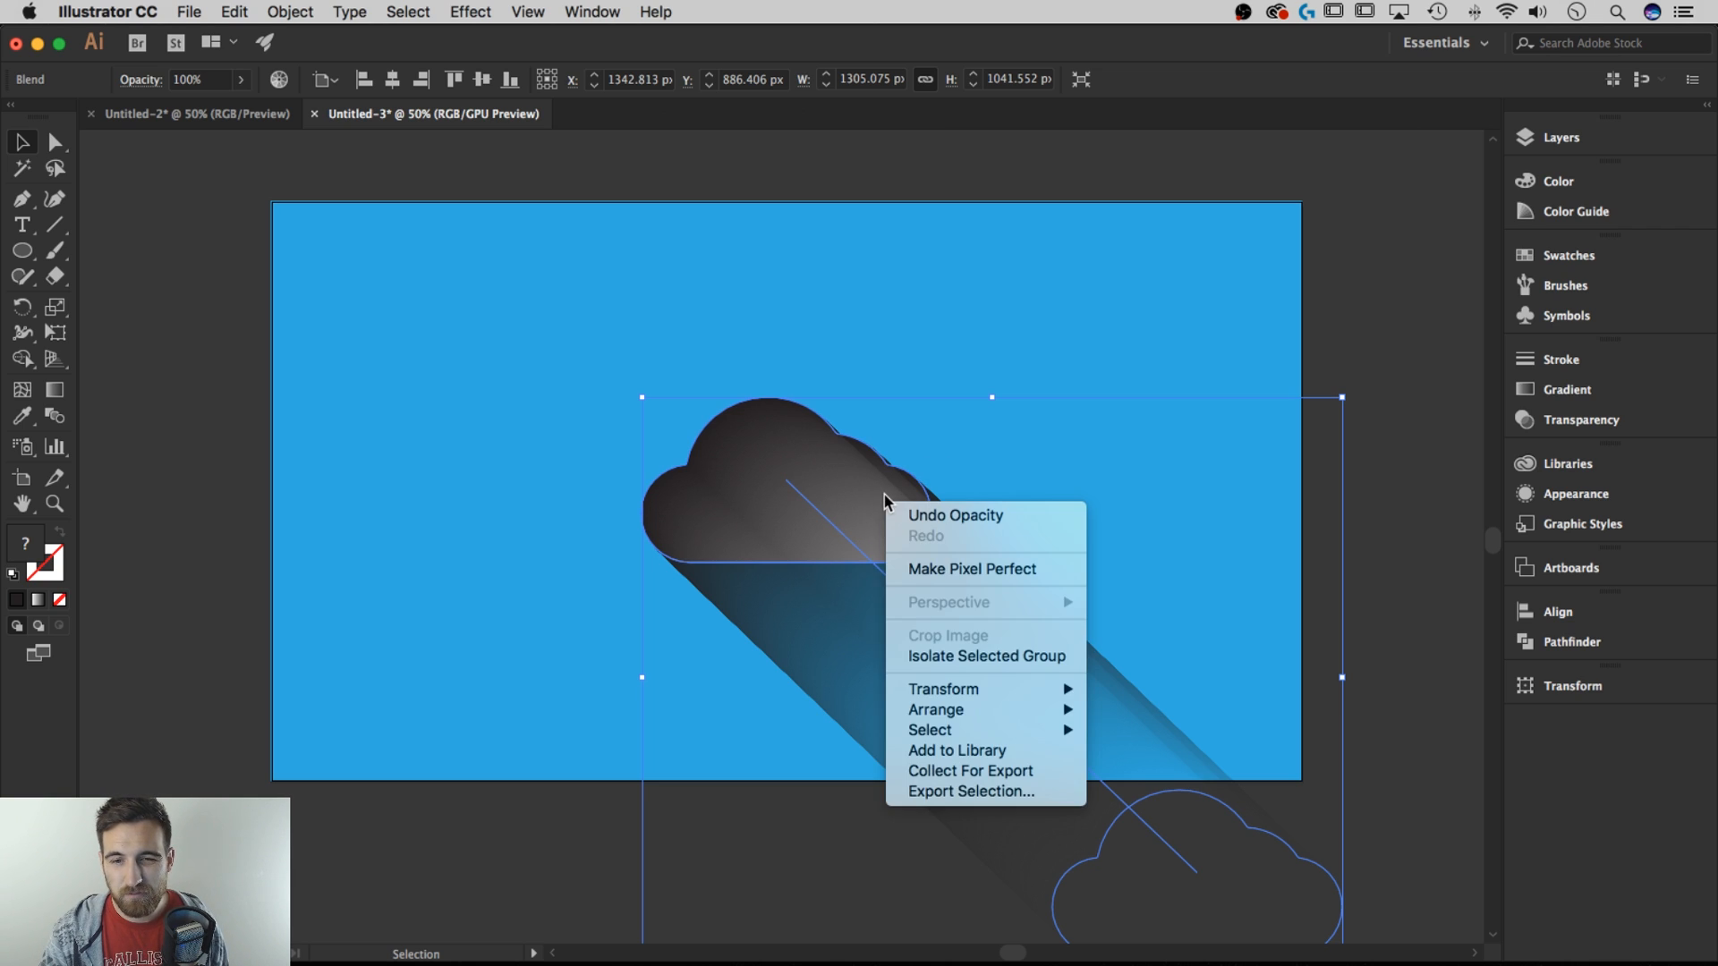
{"action": "mouse_move", "coordinate": [953, 713]}
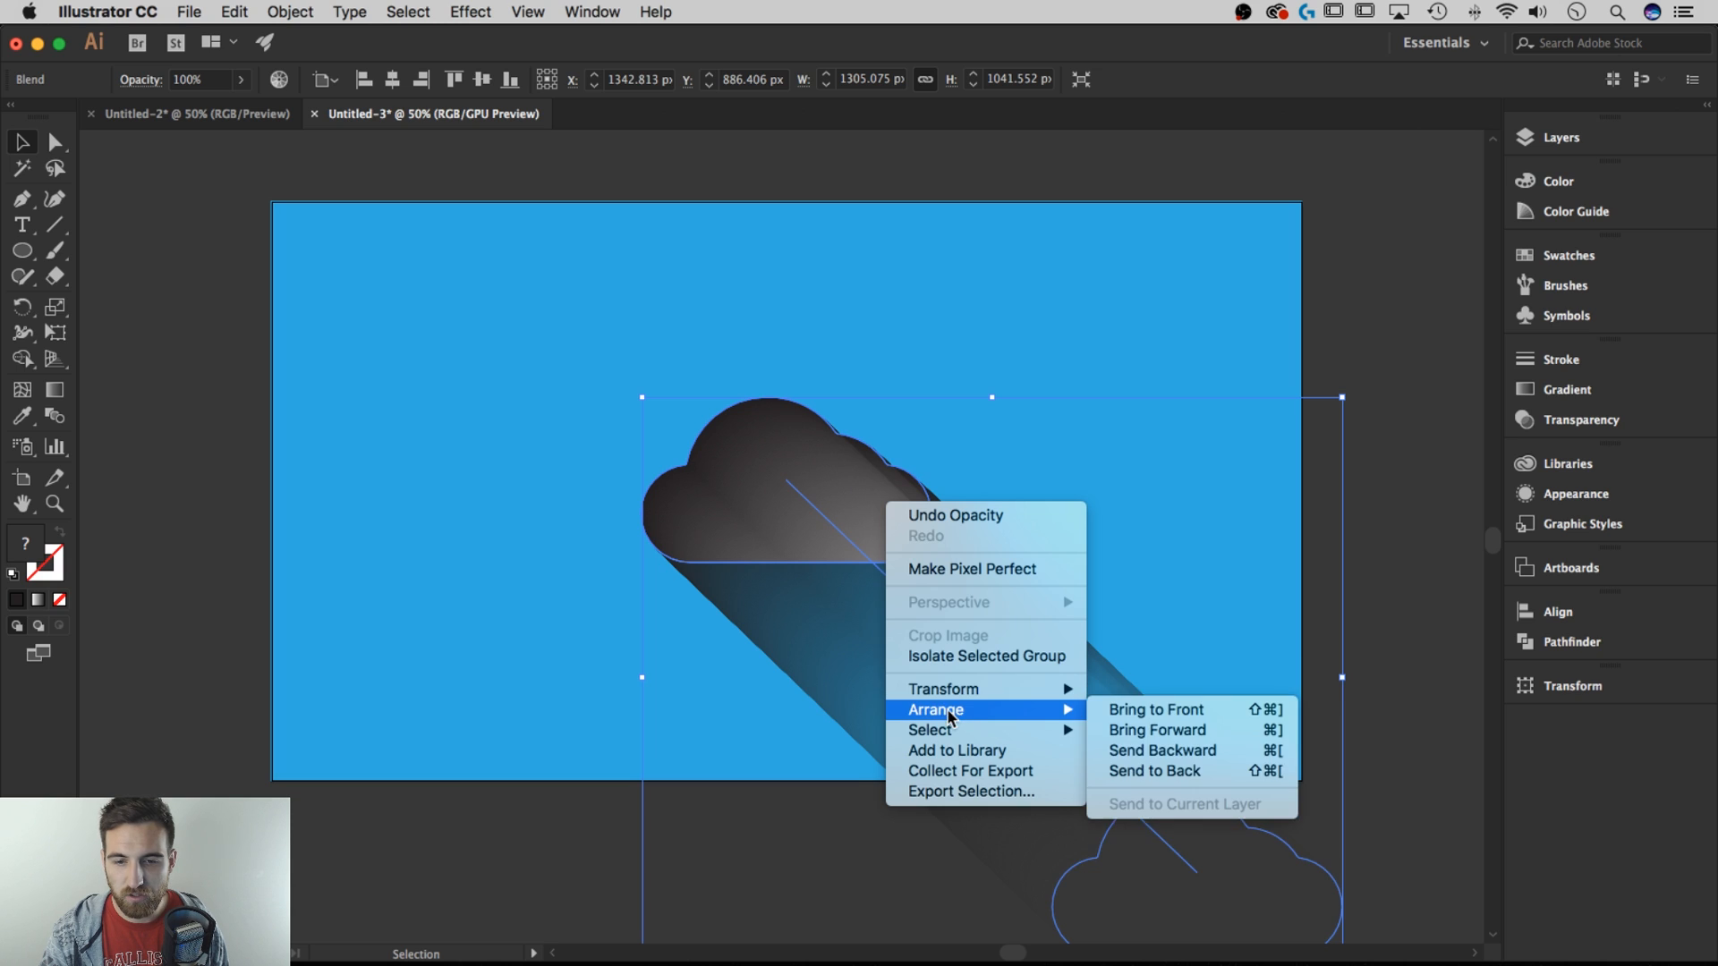
{"action": "left_click", "coordinate": [1183, 769]}
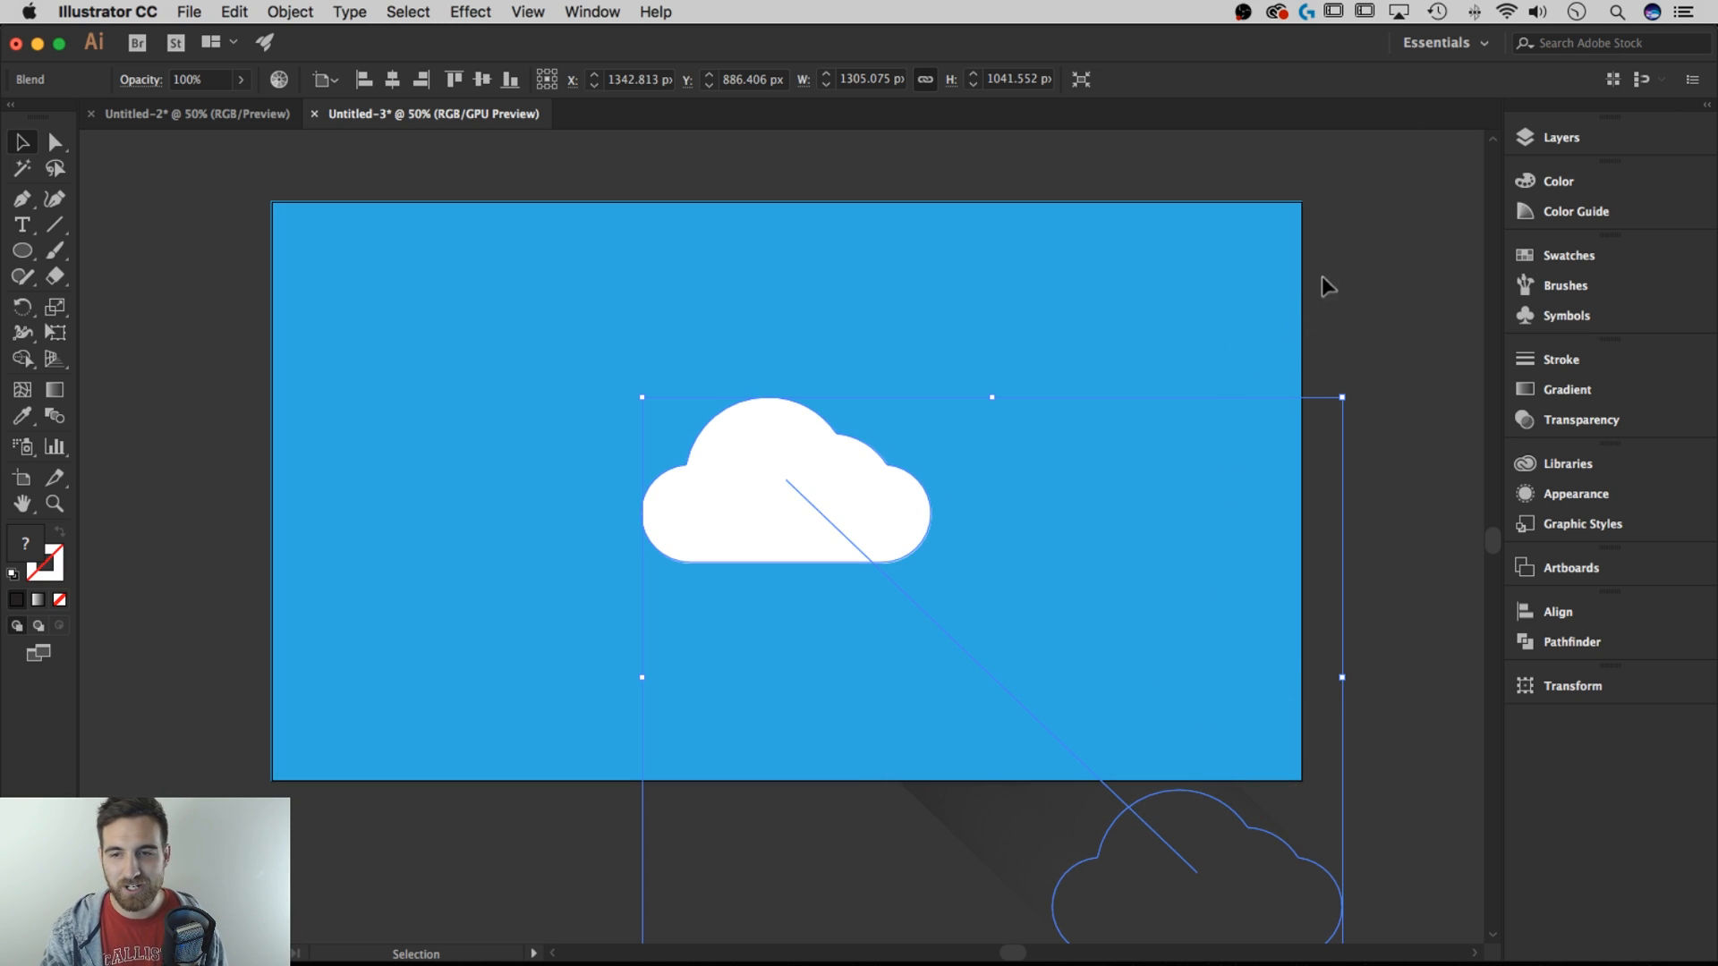
{"action": "left_click", "coordinate": [1346, 272]}
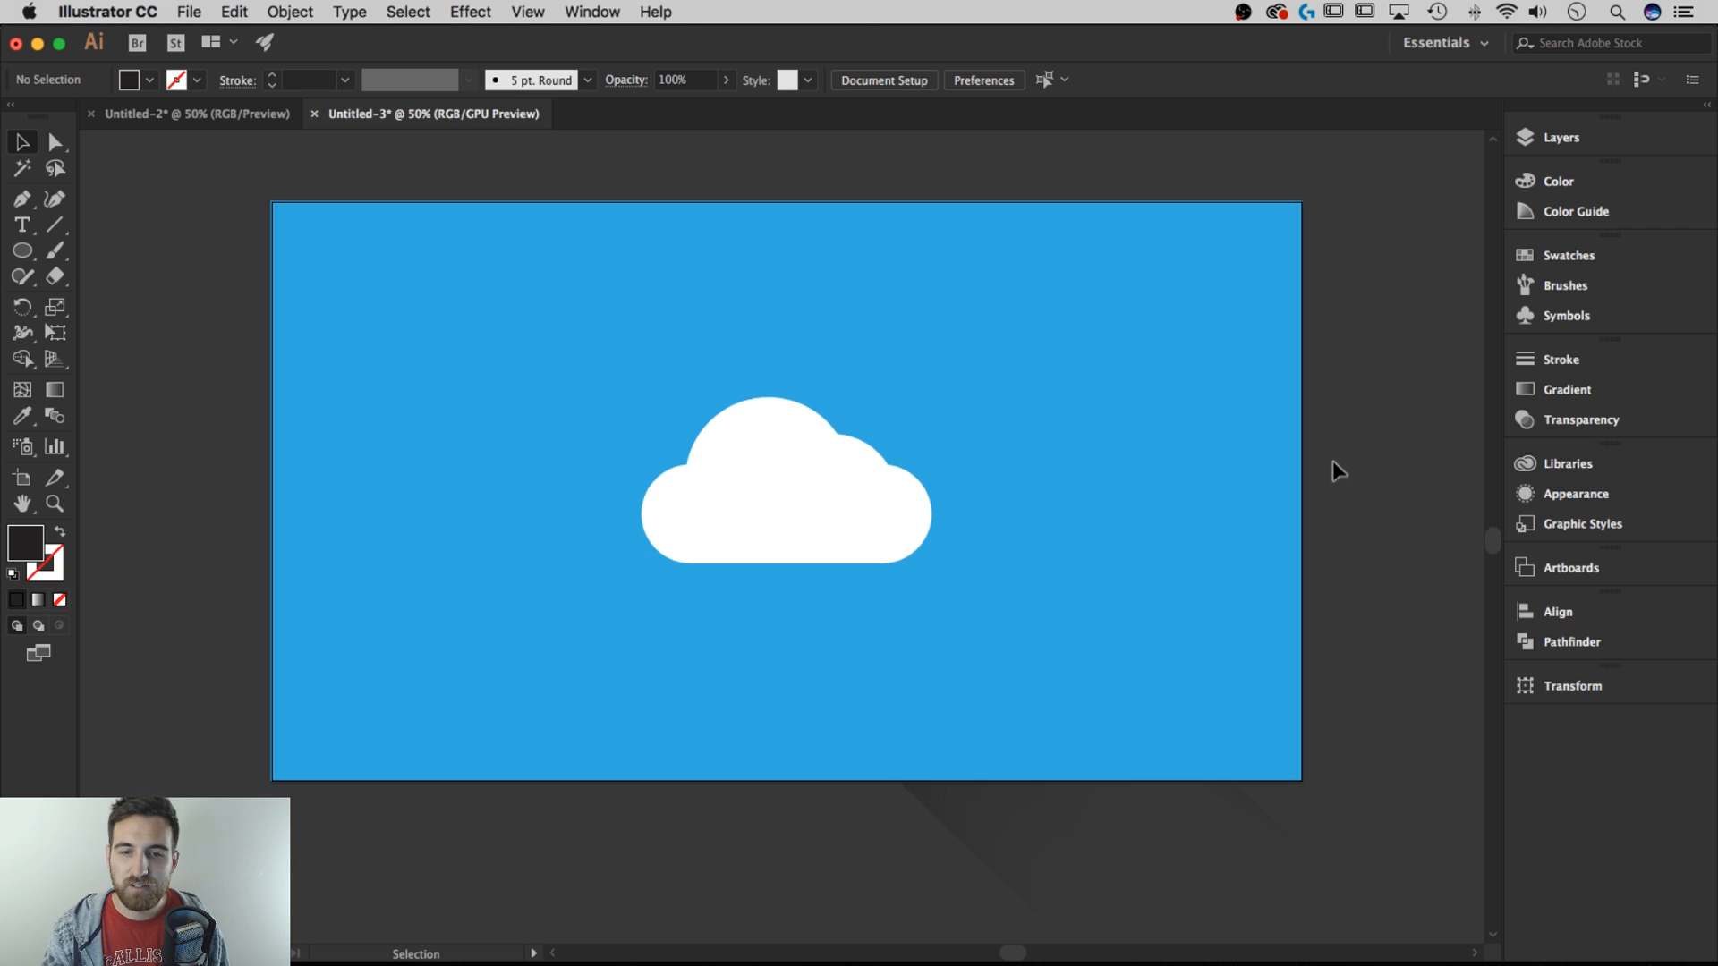
Unlock the blue background rectangle and send it to the back, behind the shadow blend
{"action": "right_click", "coordinate": [1106, 286]}
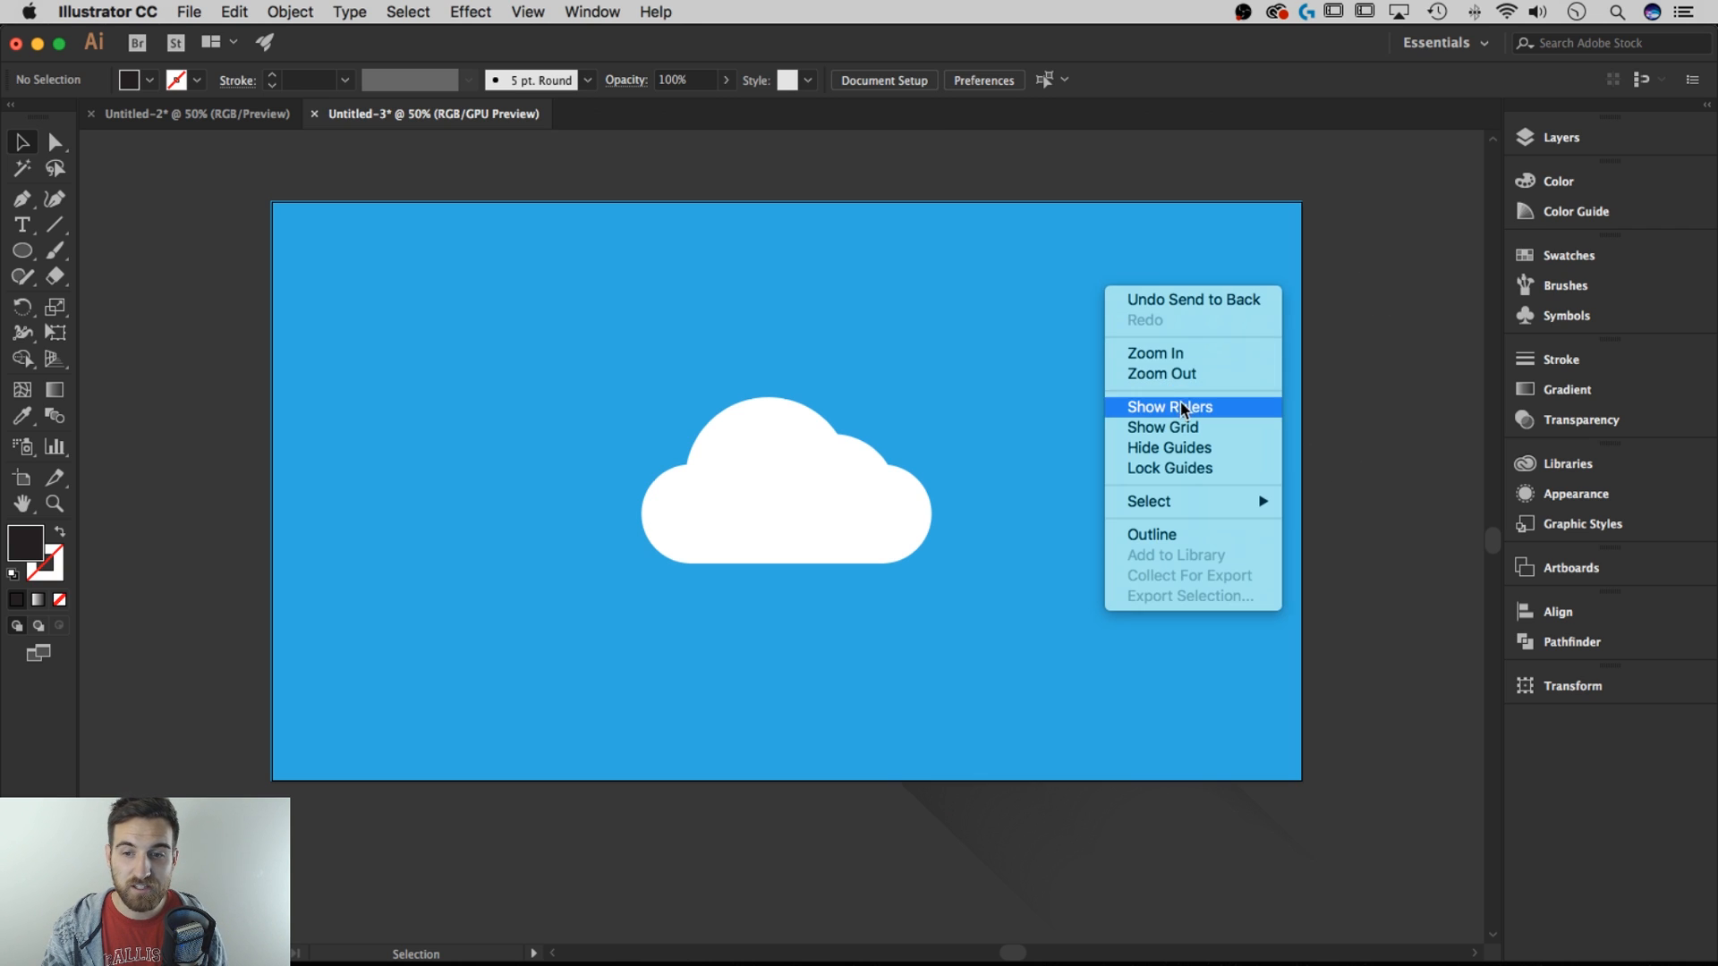
{"action": "left_click", "coordinate": [989, 384]}
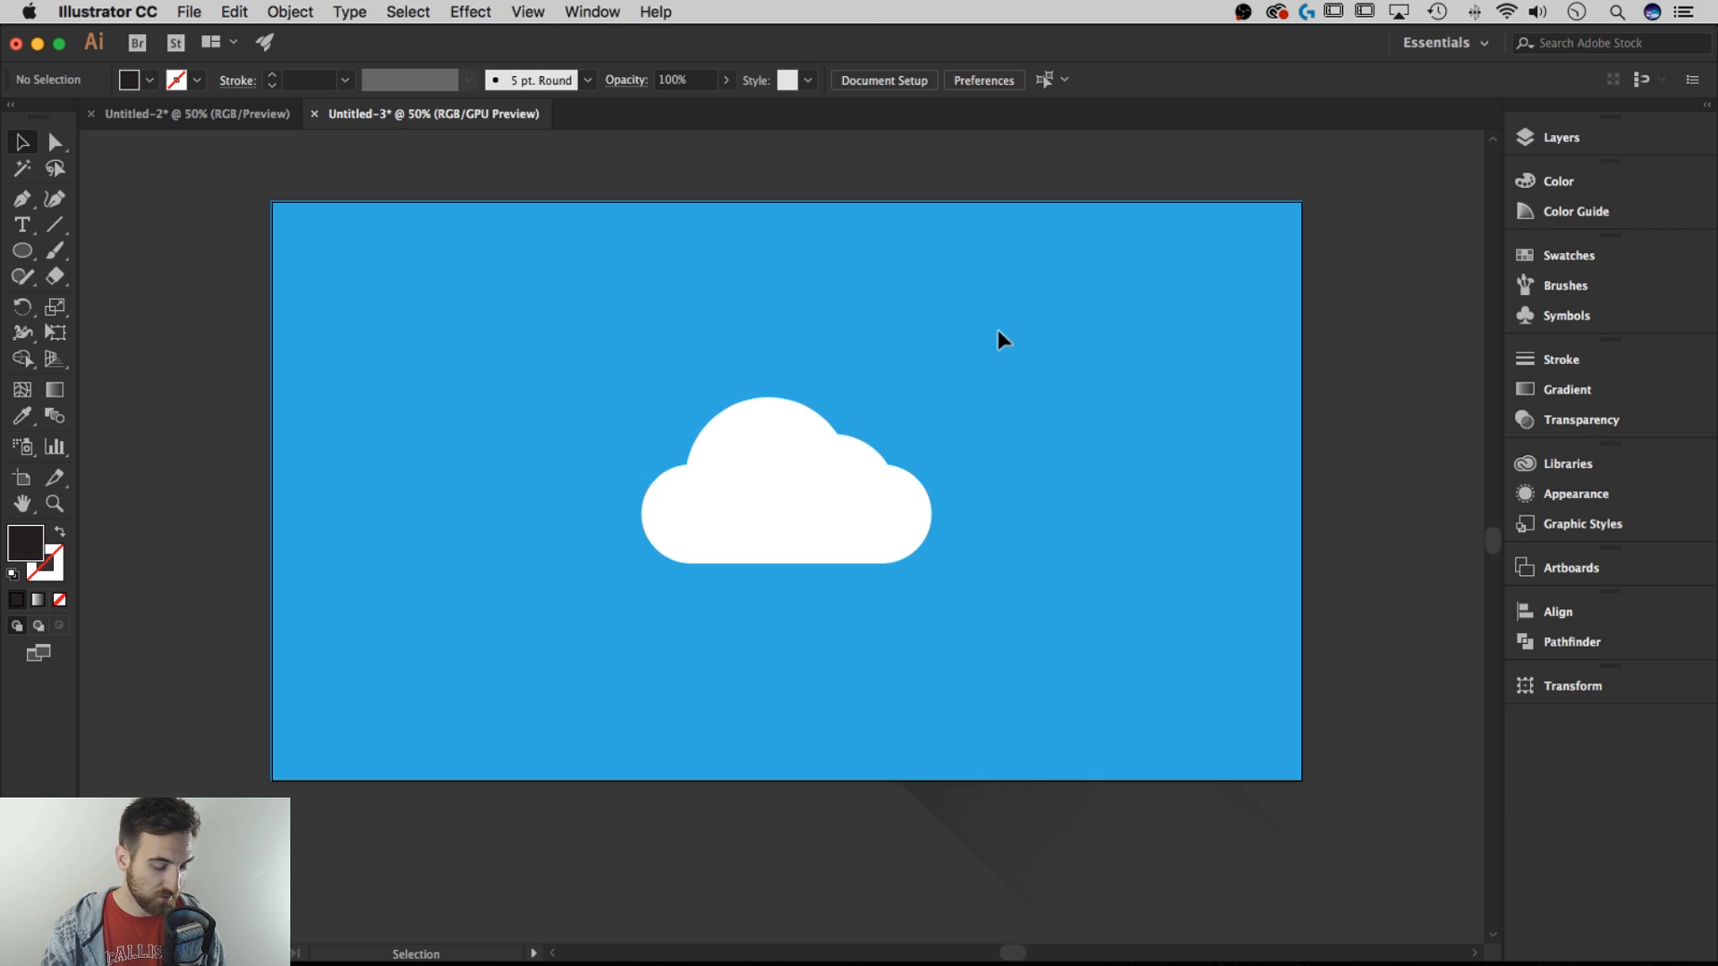
{"action": "key", "text": "super"}
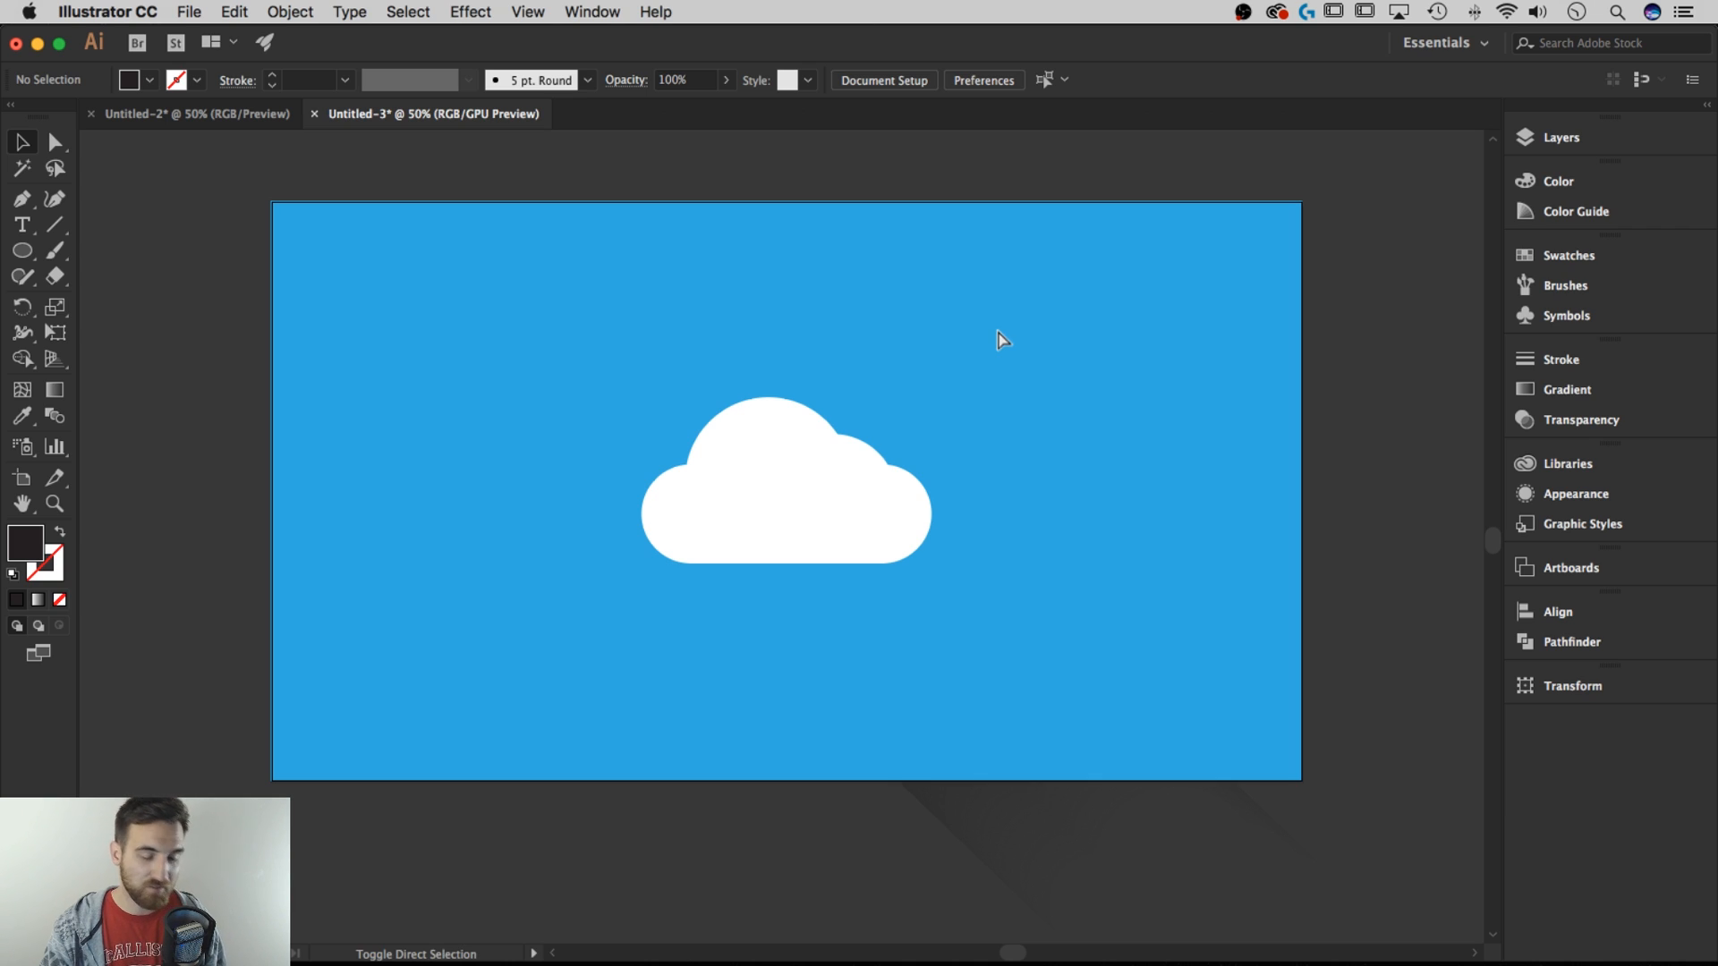
{"action": "key", "text": "alt"}
{"action": "left_click", "coordinate": [988, 335]}
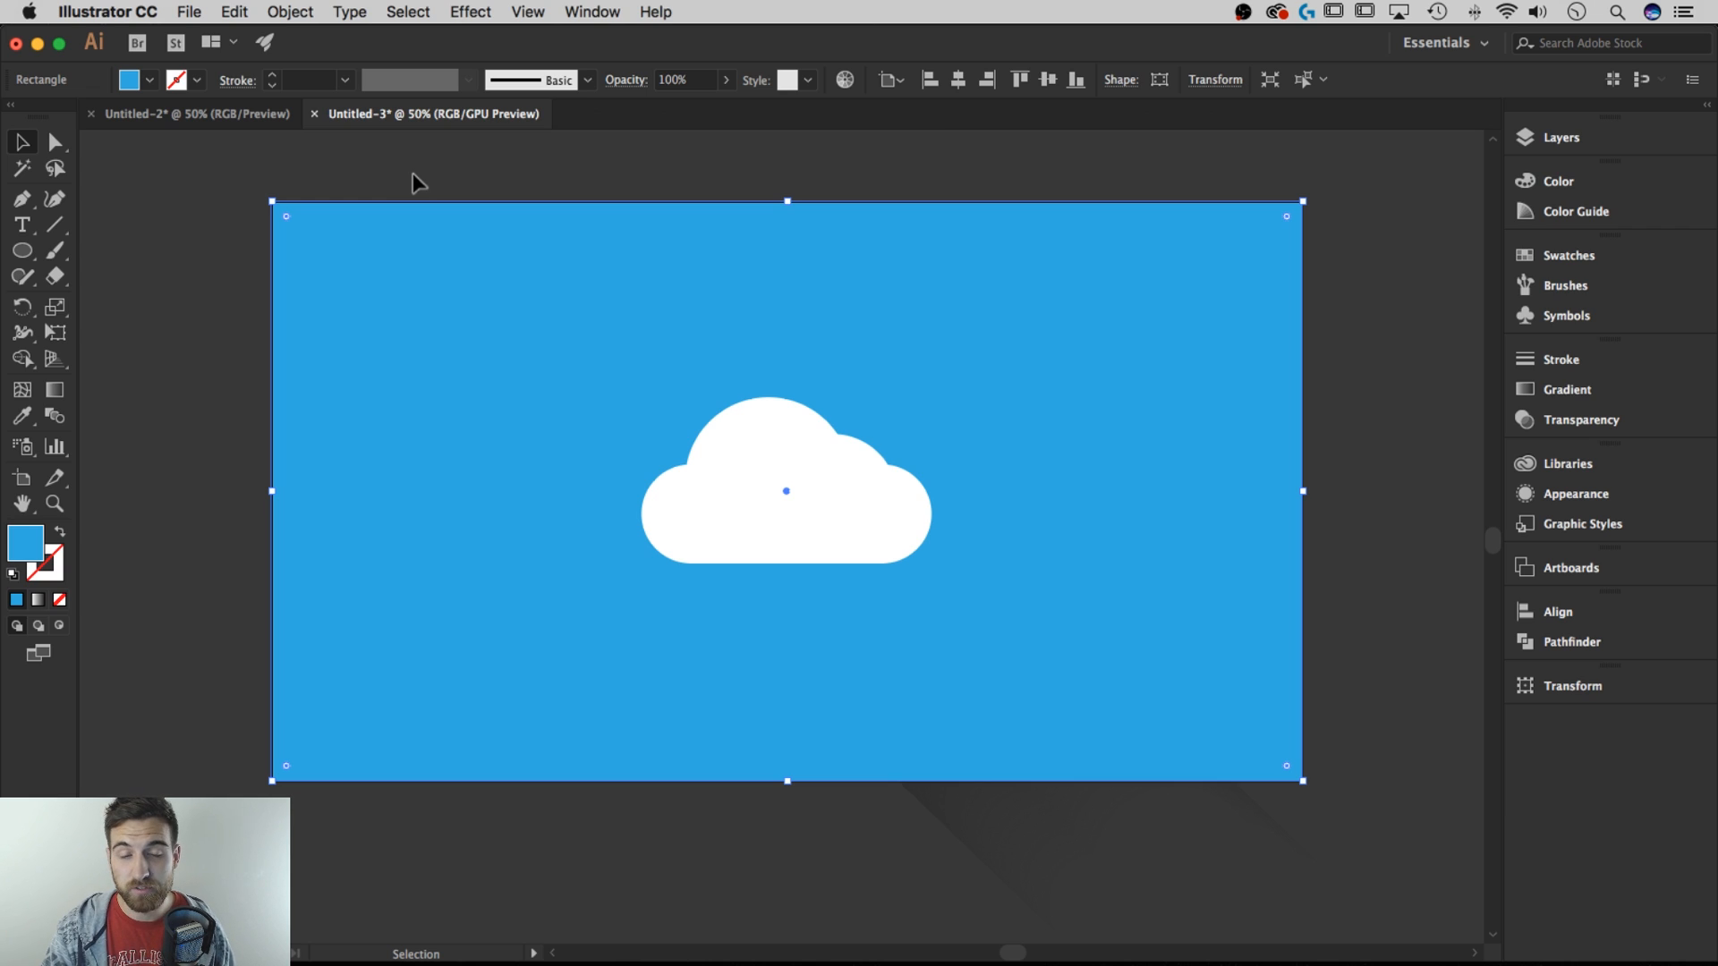
{"action": "left_click", "coordinate": [535, 166]}
{"action": "left_click", "coordinate": [668, 240]}
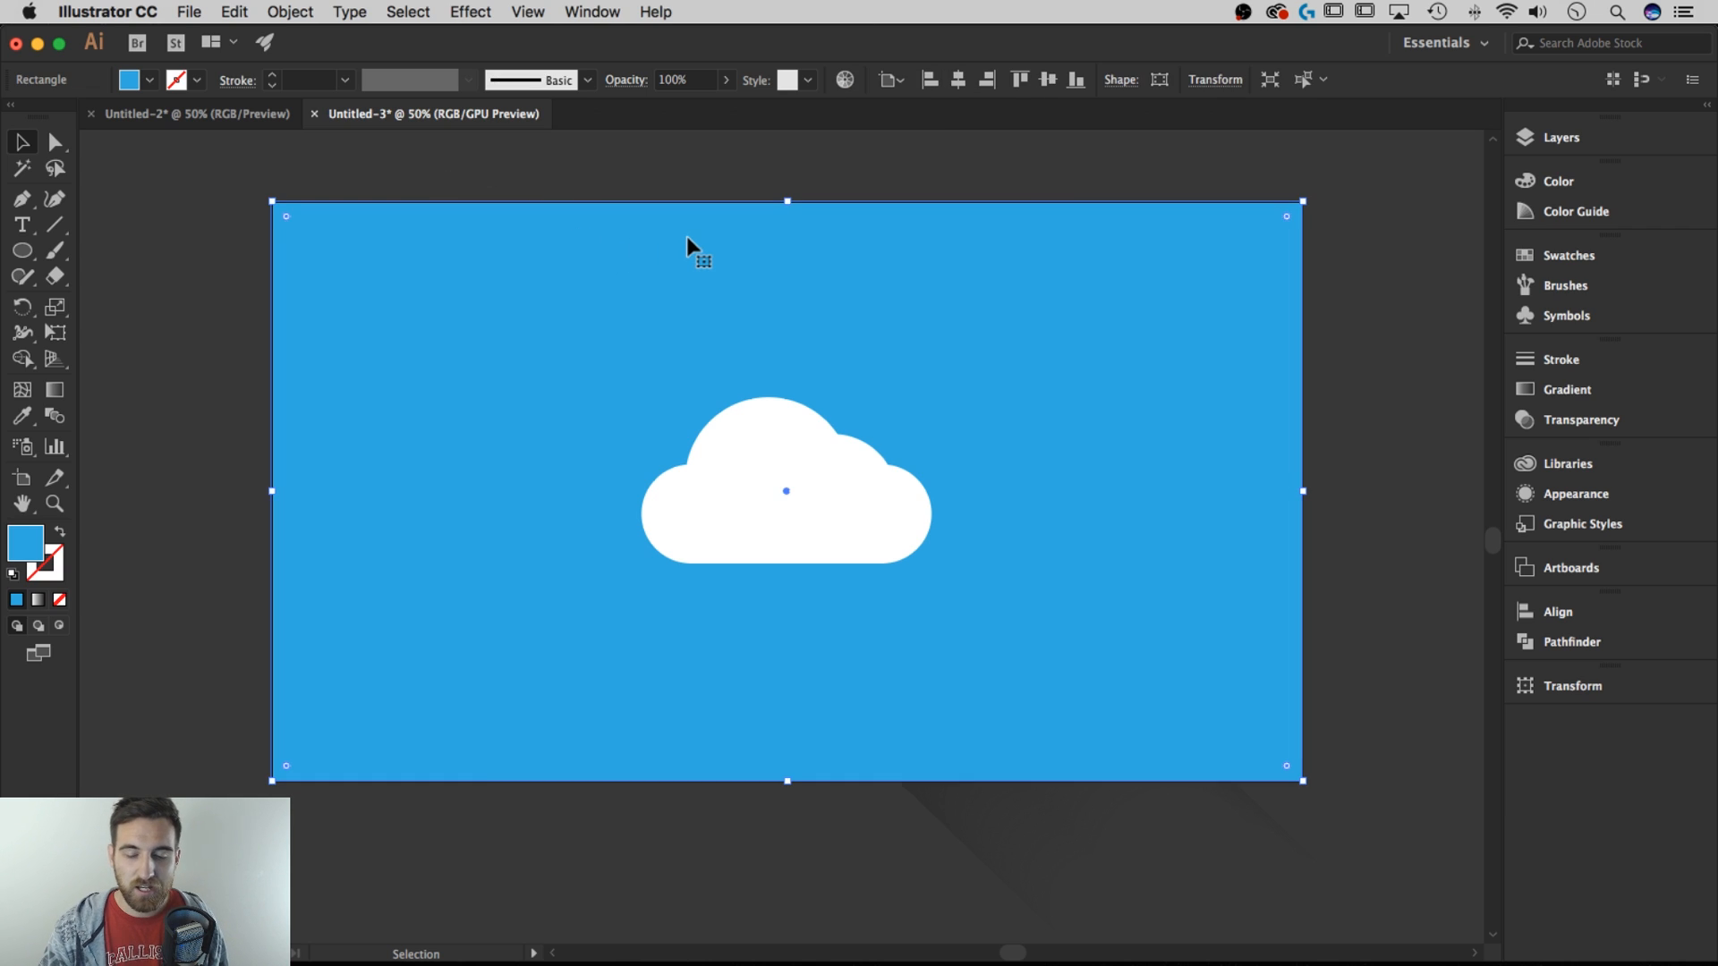
{"action": "key", "text": "super"}
{"action": "key", "text": "super+shift+bracketleft"}
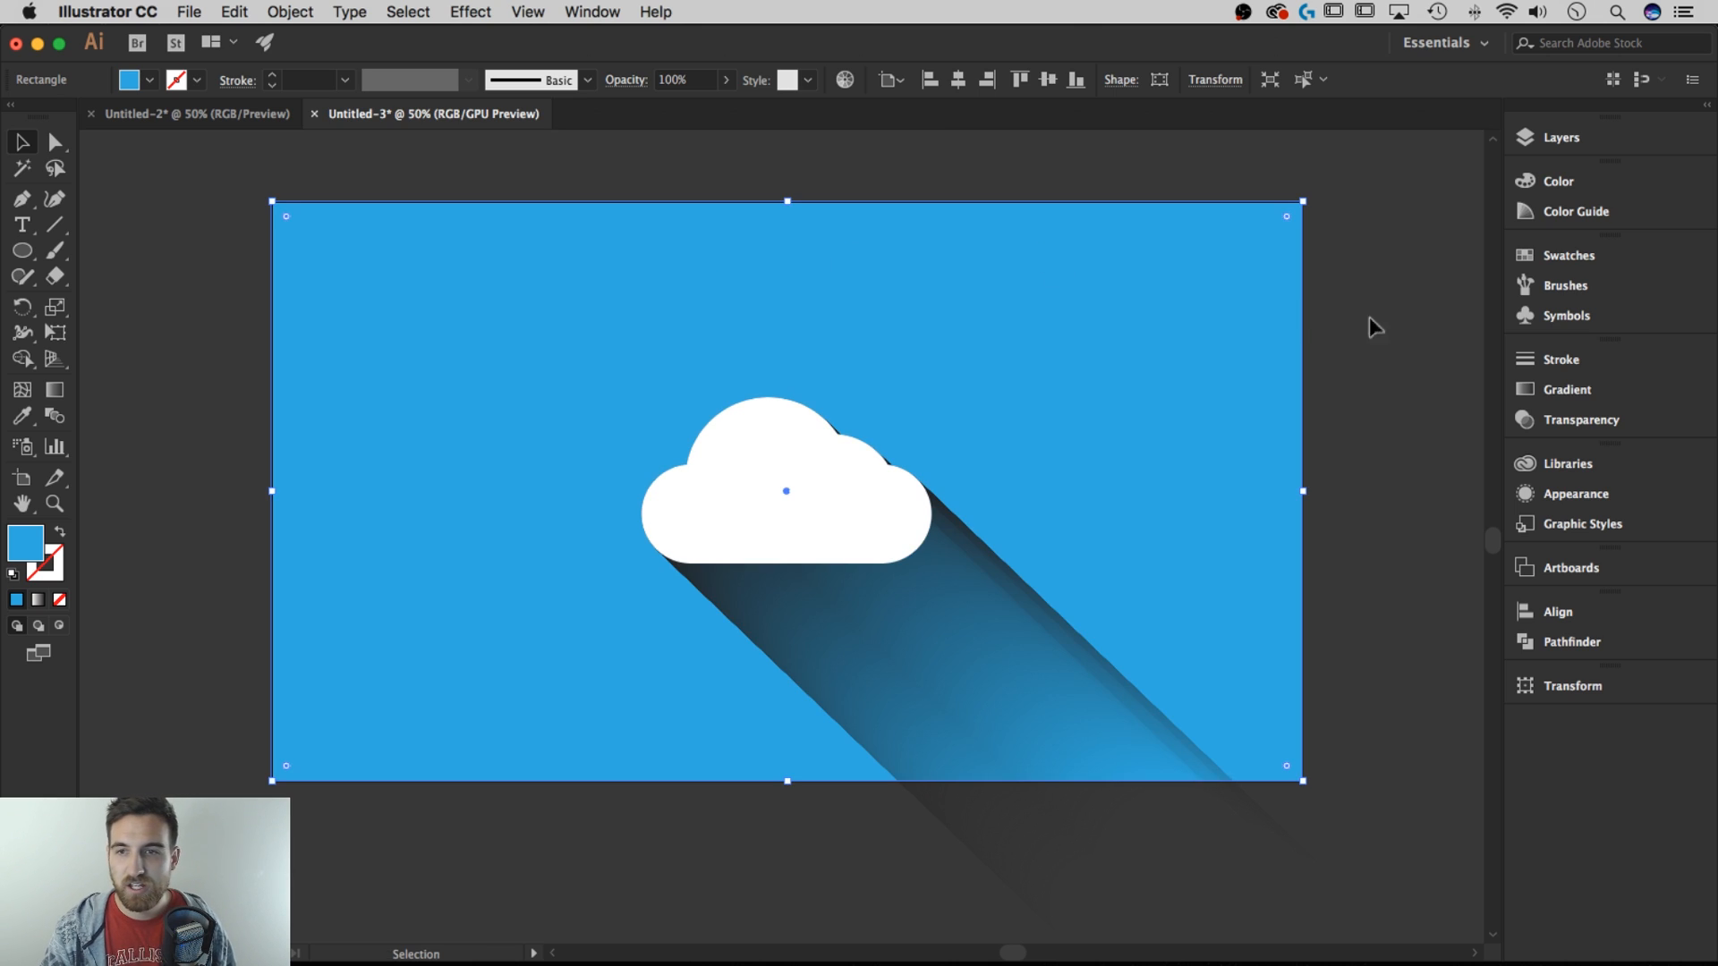
{"action": "left_click", "coordinate": [1426, 320]}
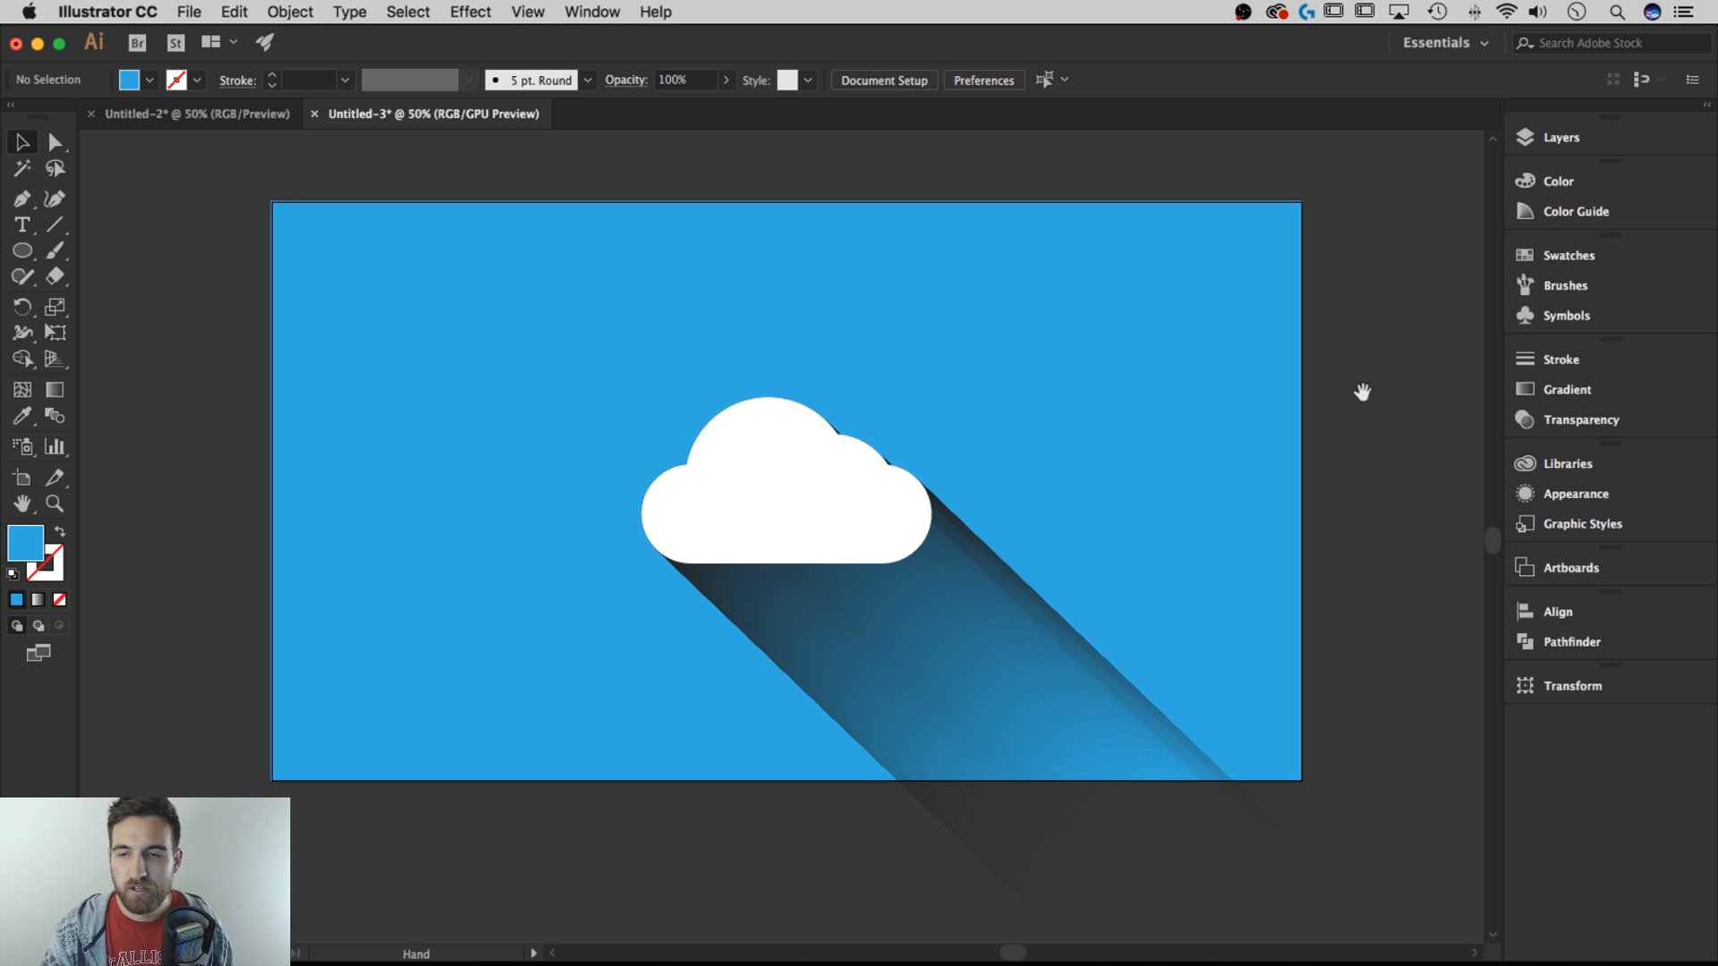
Set the opacity of the whole shadow blend to 10%
{"action": "left_click_drag", "start_coordinate": [1361, 387], "coordinate": [1312, 298]}
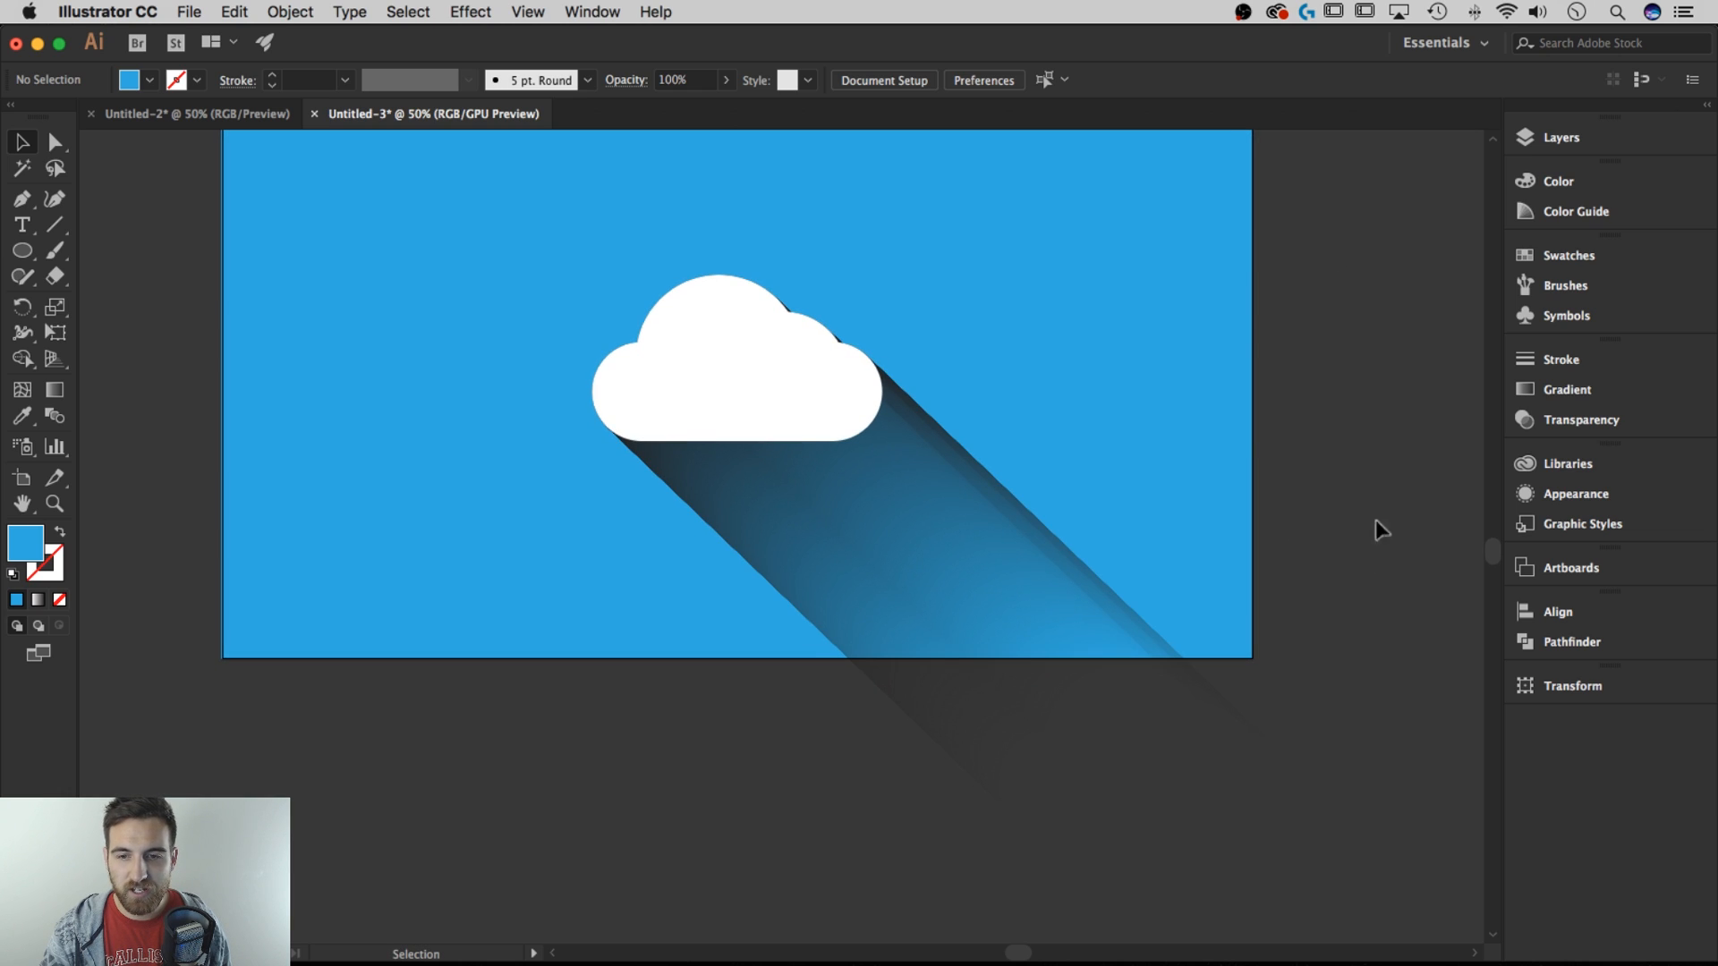
{"action": "left_click", "coordinate": [988, 524]}
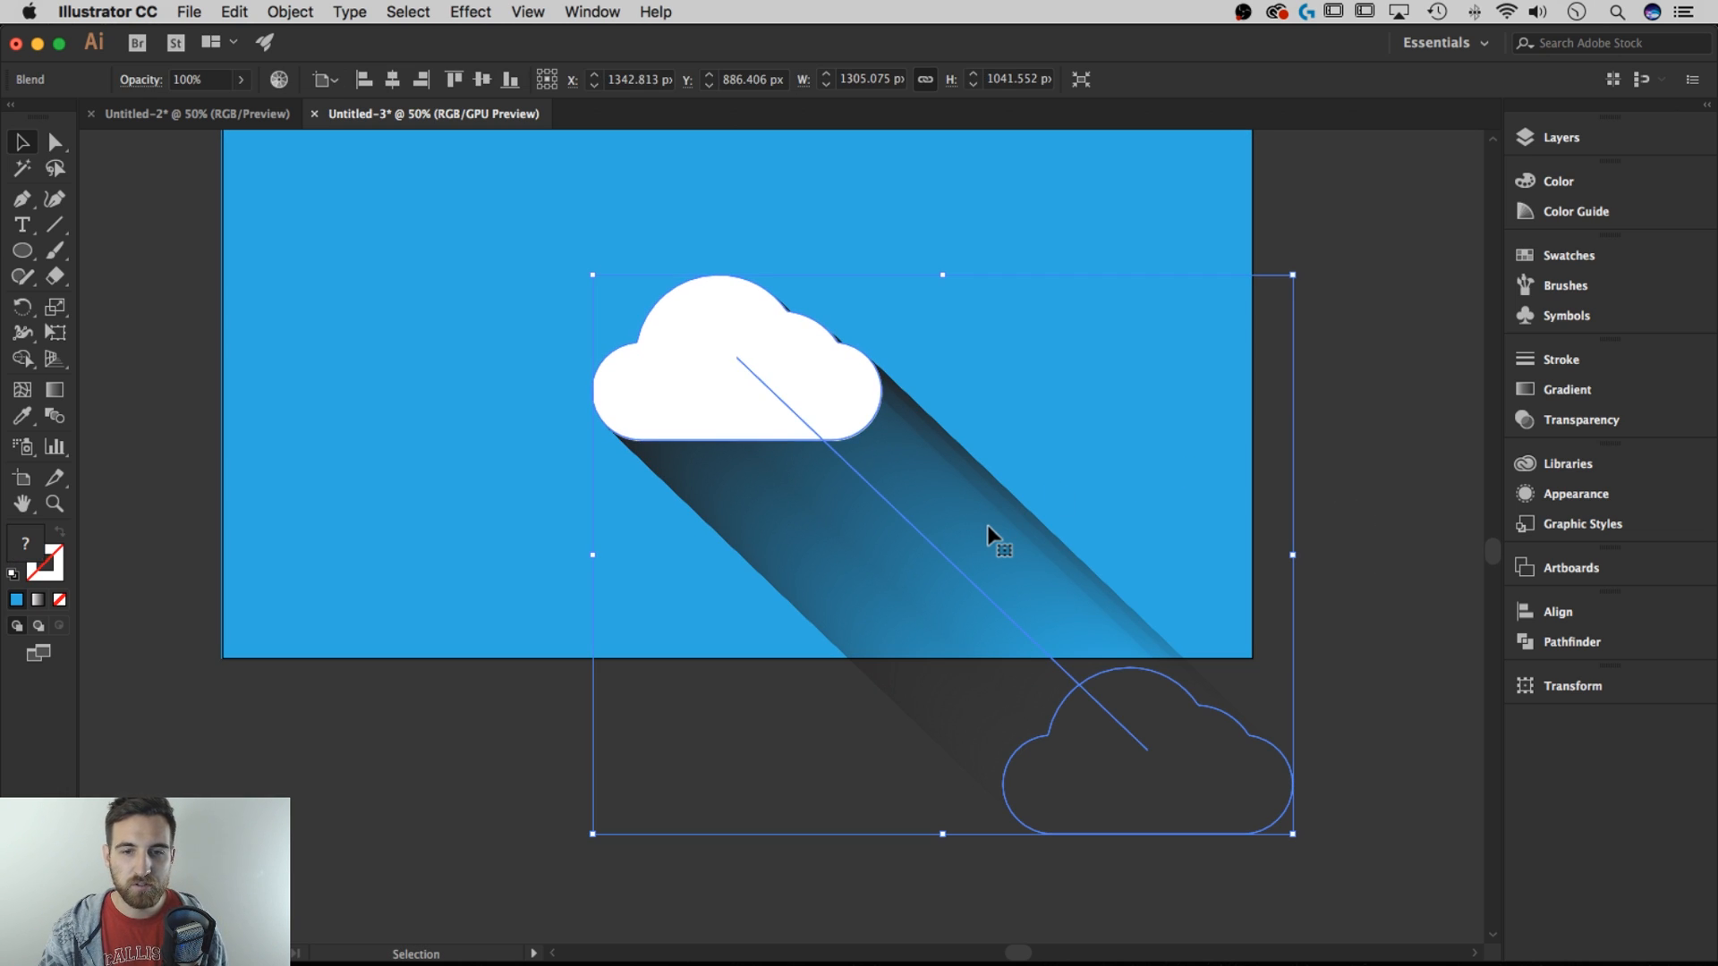
{"action": "left_click", "coordinate": [207, 79]}
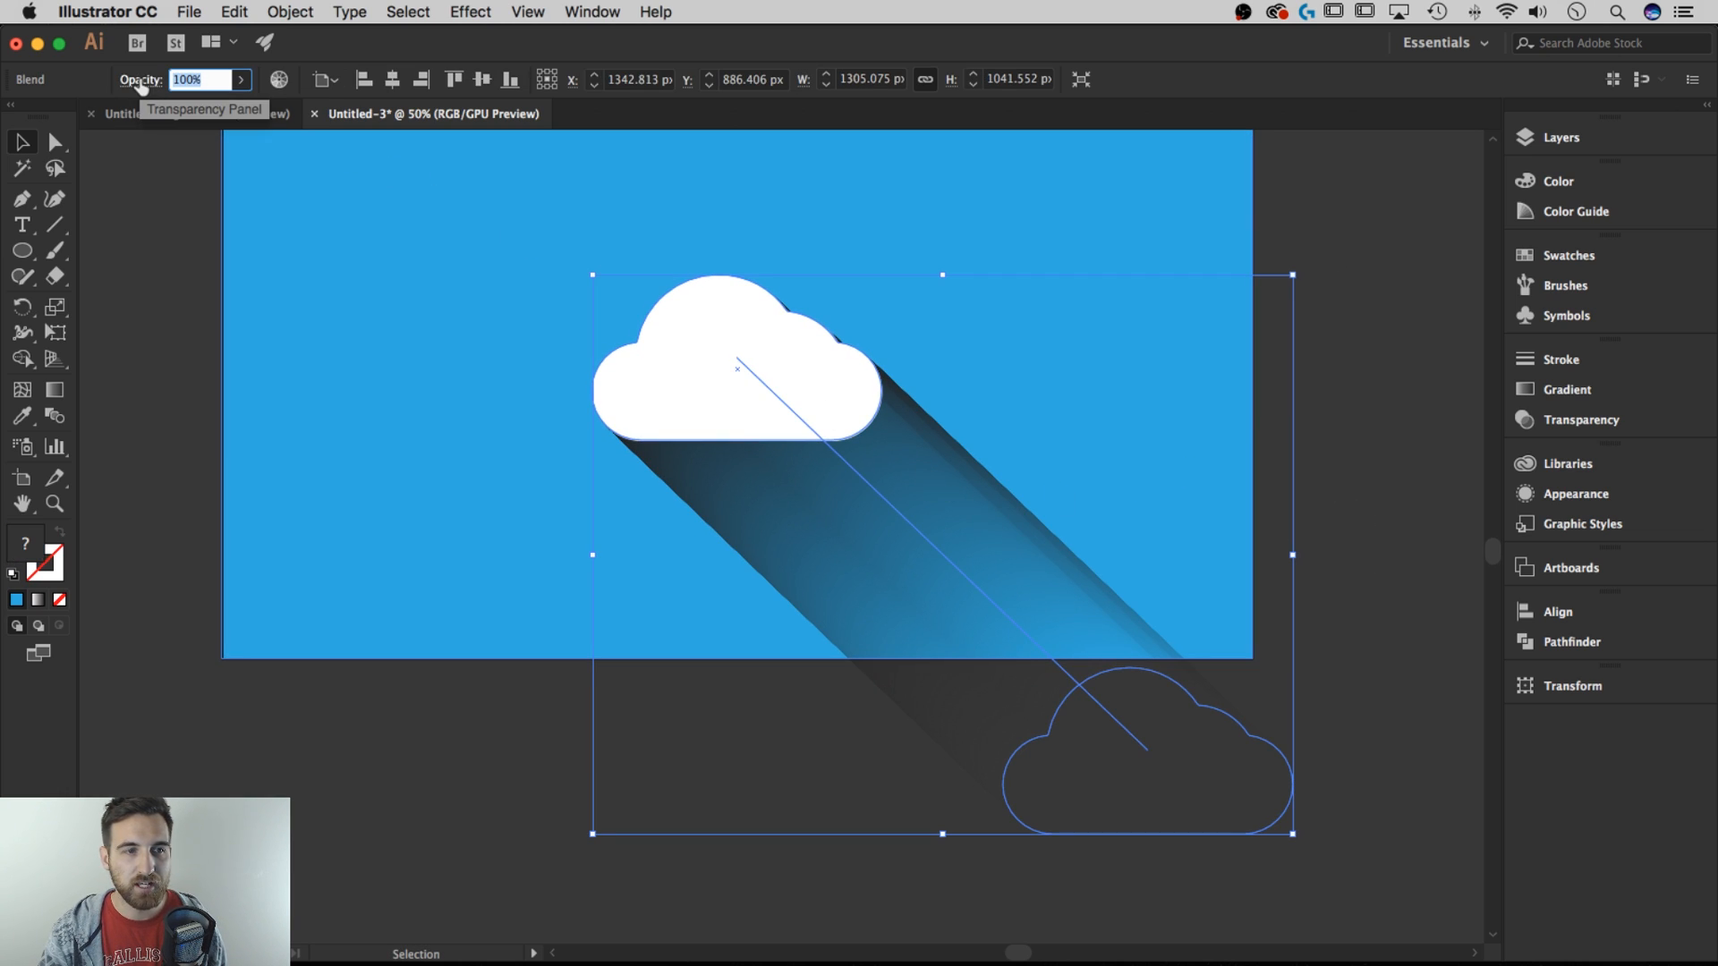
{"action": "type", "text": "10"}
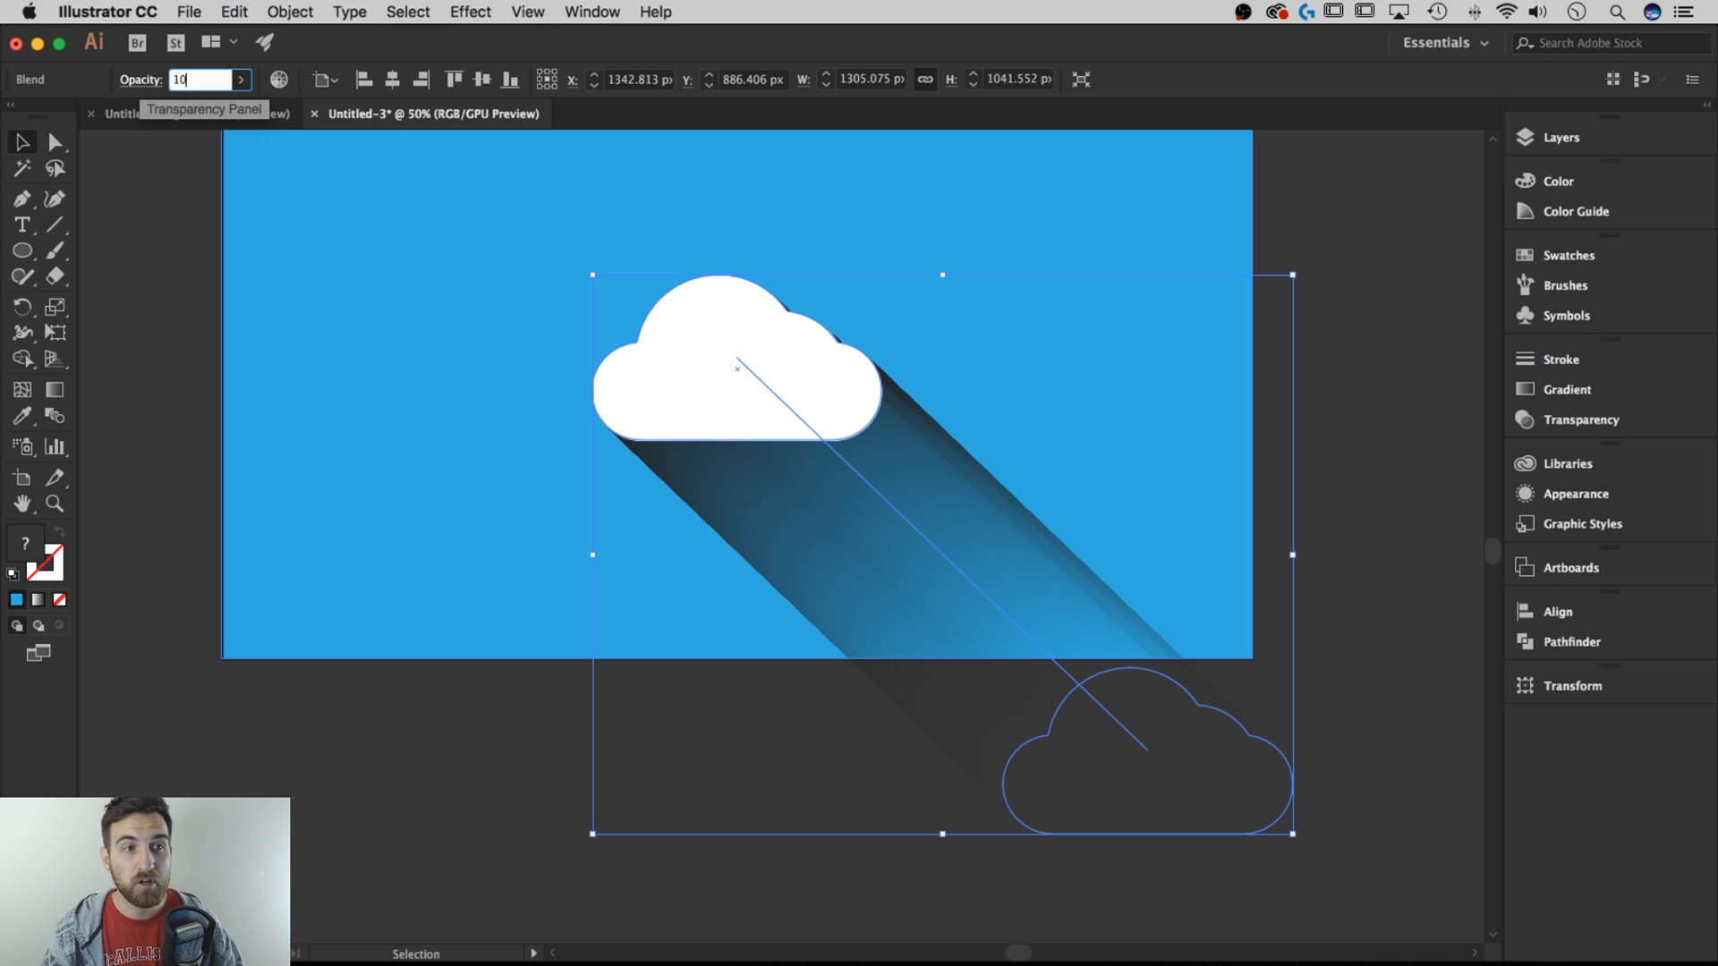
{"action": "key", "text": "Return"}
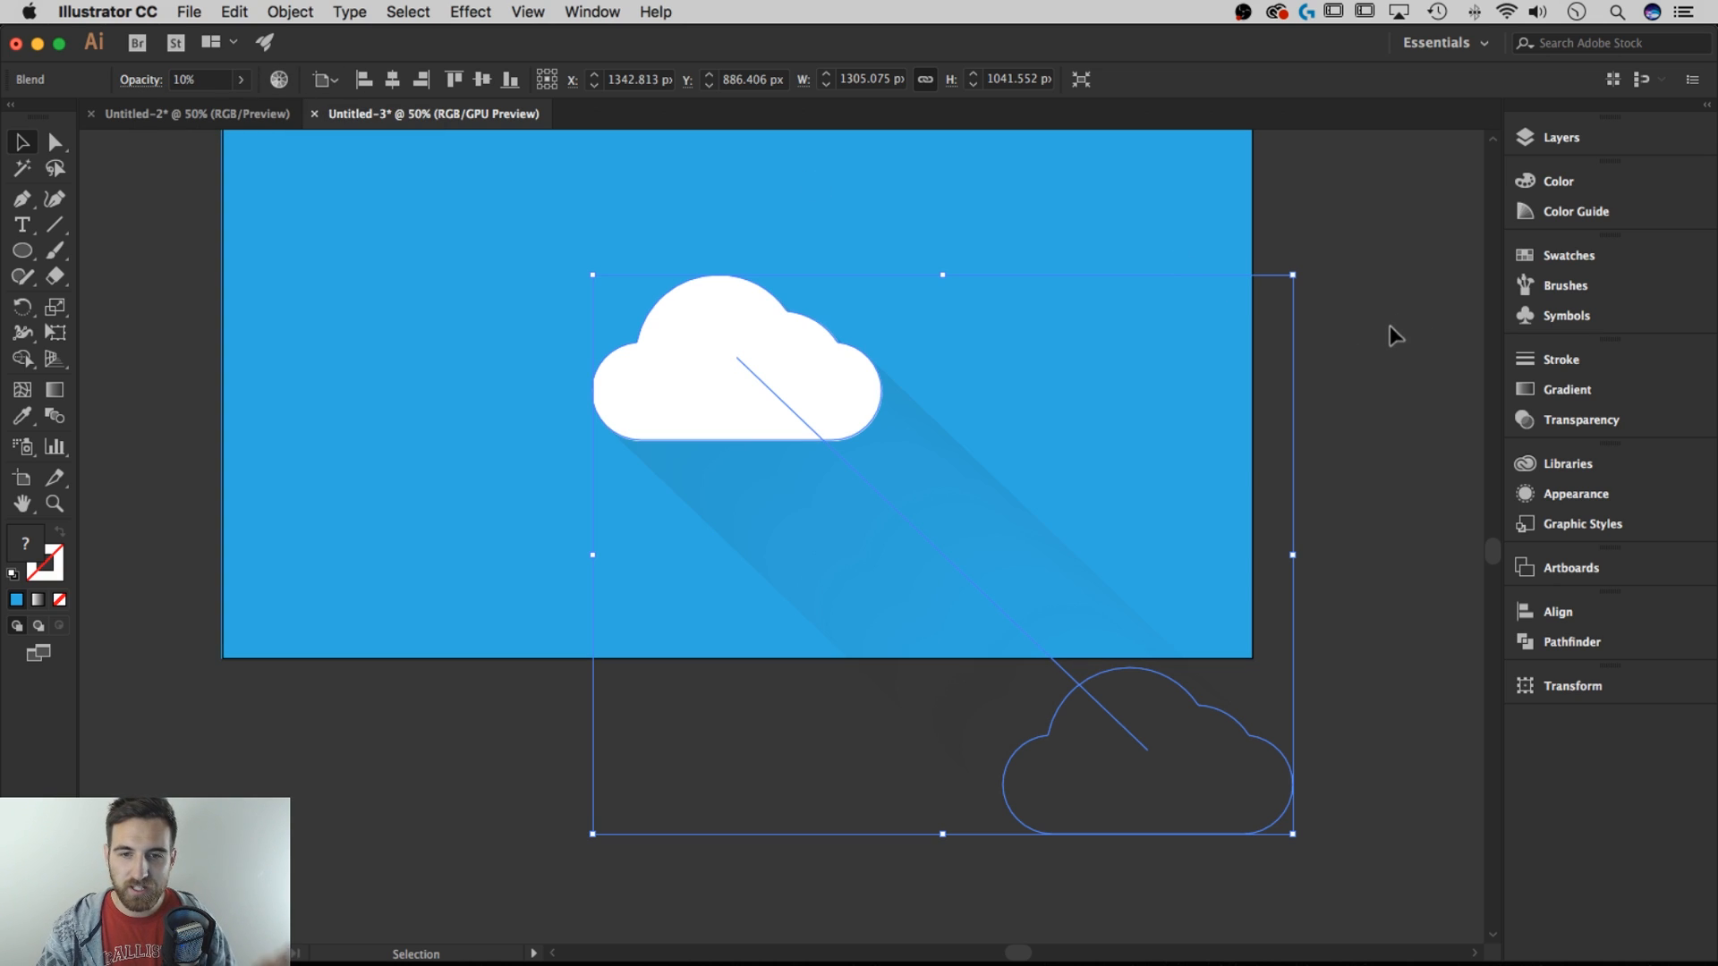
{"action": "left_click", "coordinate": [1330, 674]}
Isolate the blend and reposition its transparent end cloud diagonally below and right of the white cloud, overlapping the artboard's bottom edge, to shorten the shadow
{"action": "mouse_move", "coordinate": [1315, 637]}
{"action": "left_mouse_down"}
{"action": "mouse_move", "coordinate": [1319, 686]}
{"action": "mouse_move", "coordinate": [1324, 625]}
{"action": "left_mouse_up"}
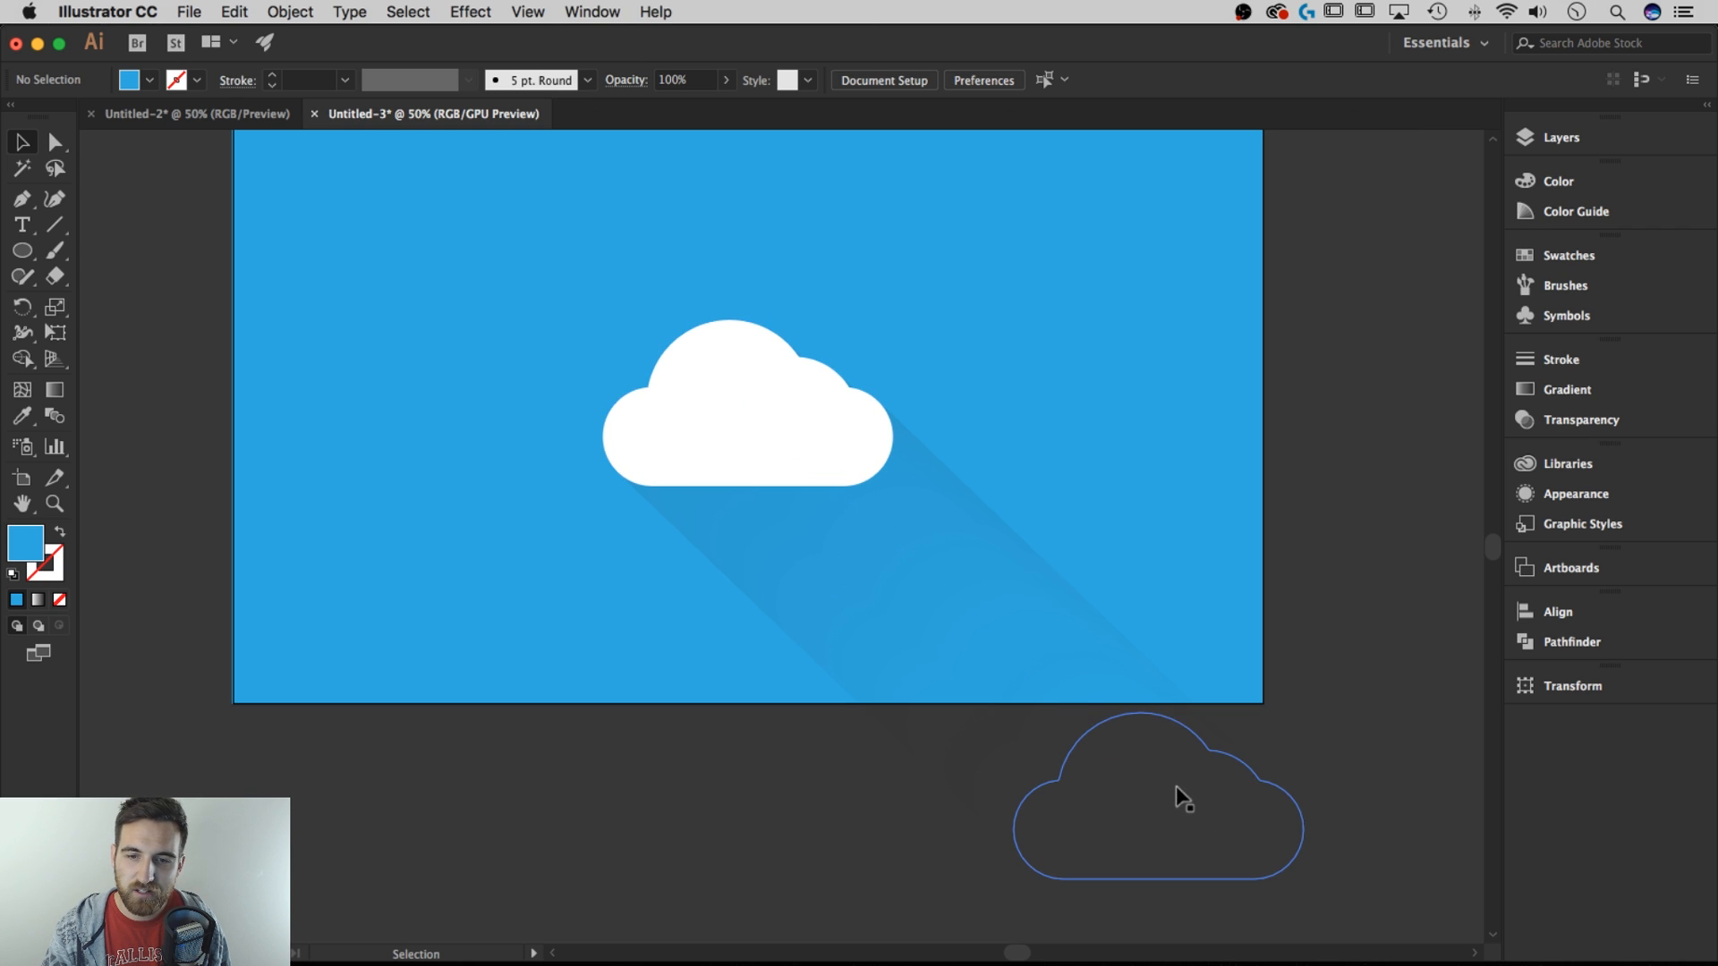
{"action": "left_click", "coordinate": [1169, 759]}
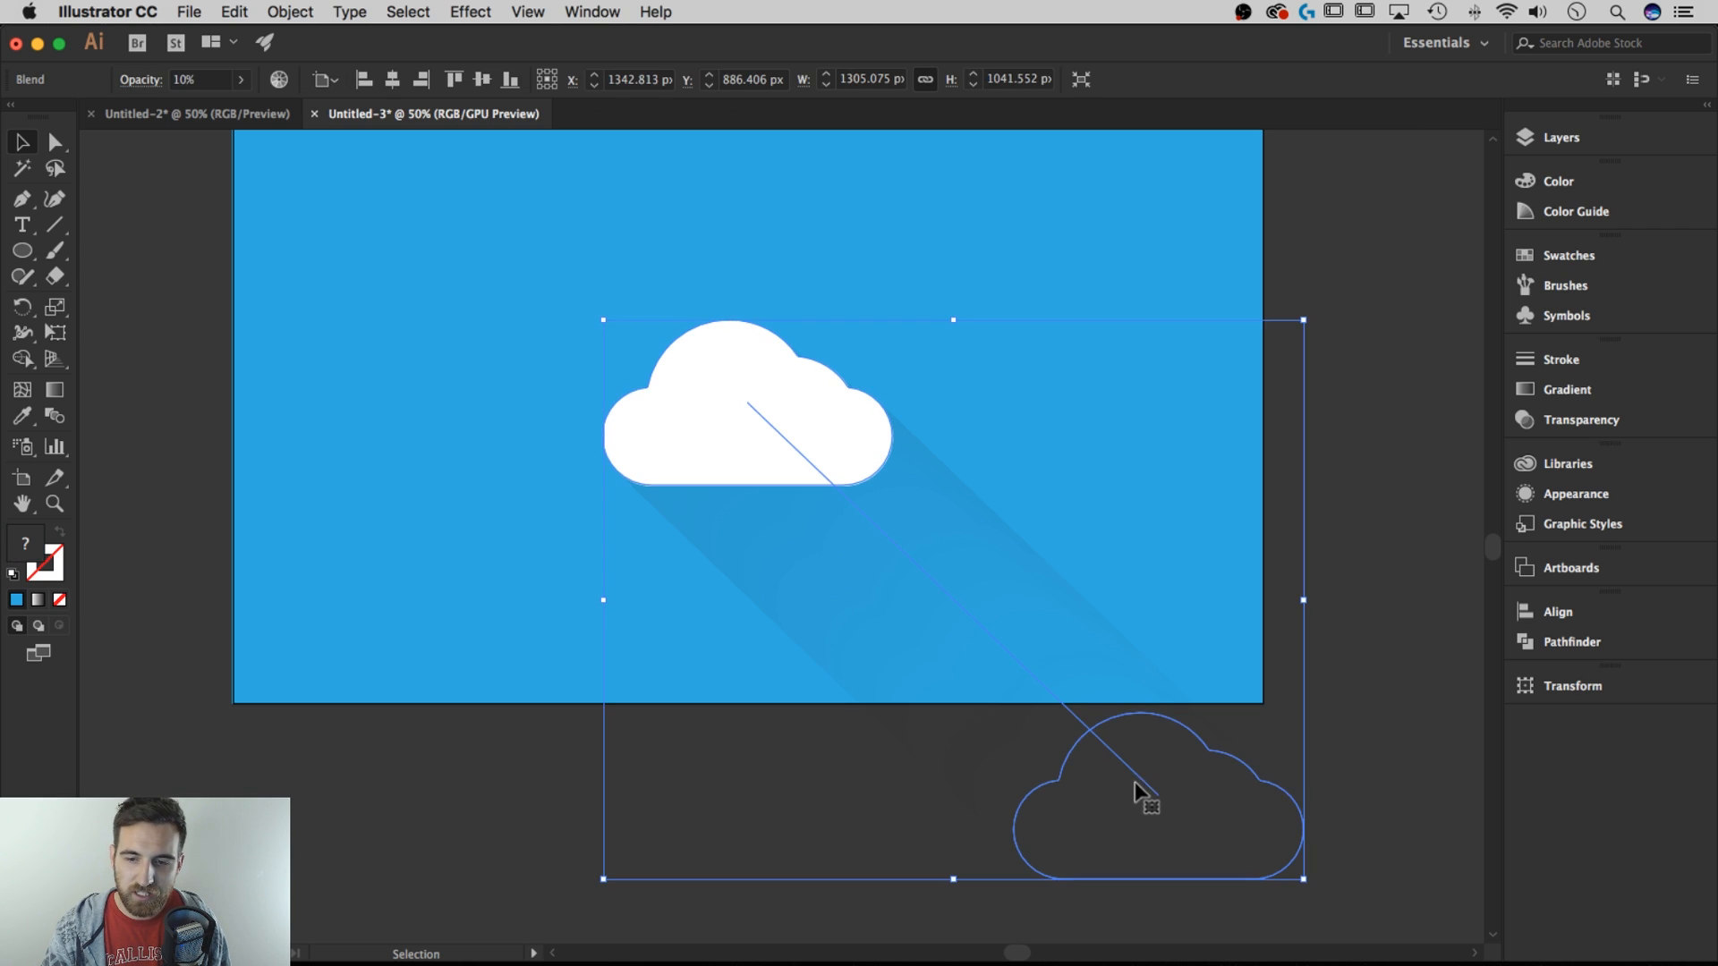
{"action": "double_click", "coordinate": [1156, 732]}
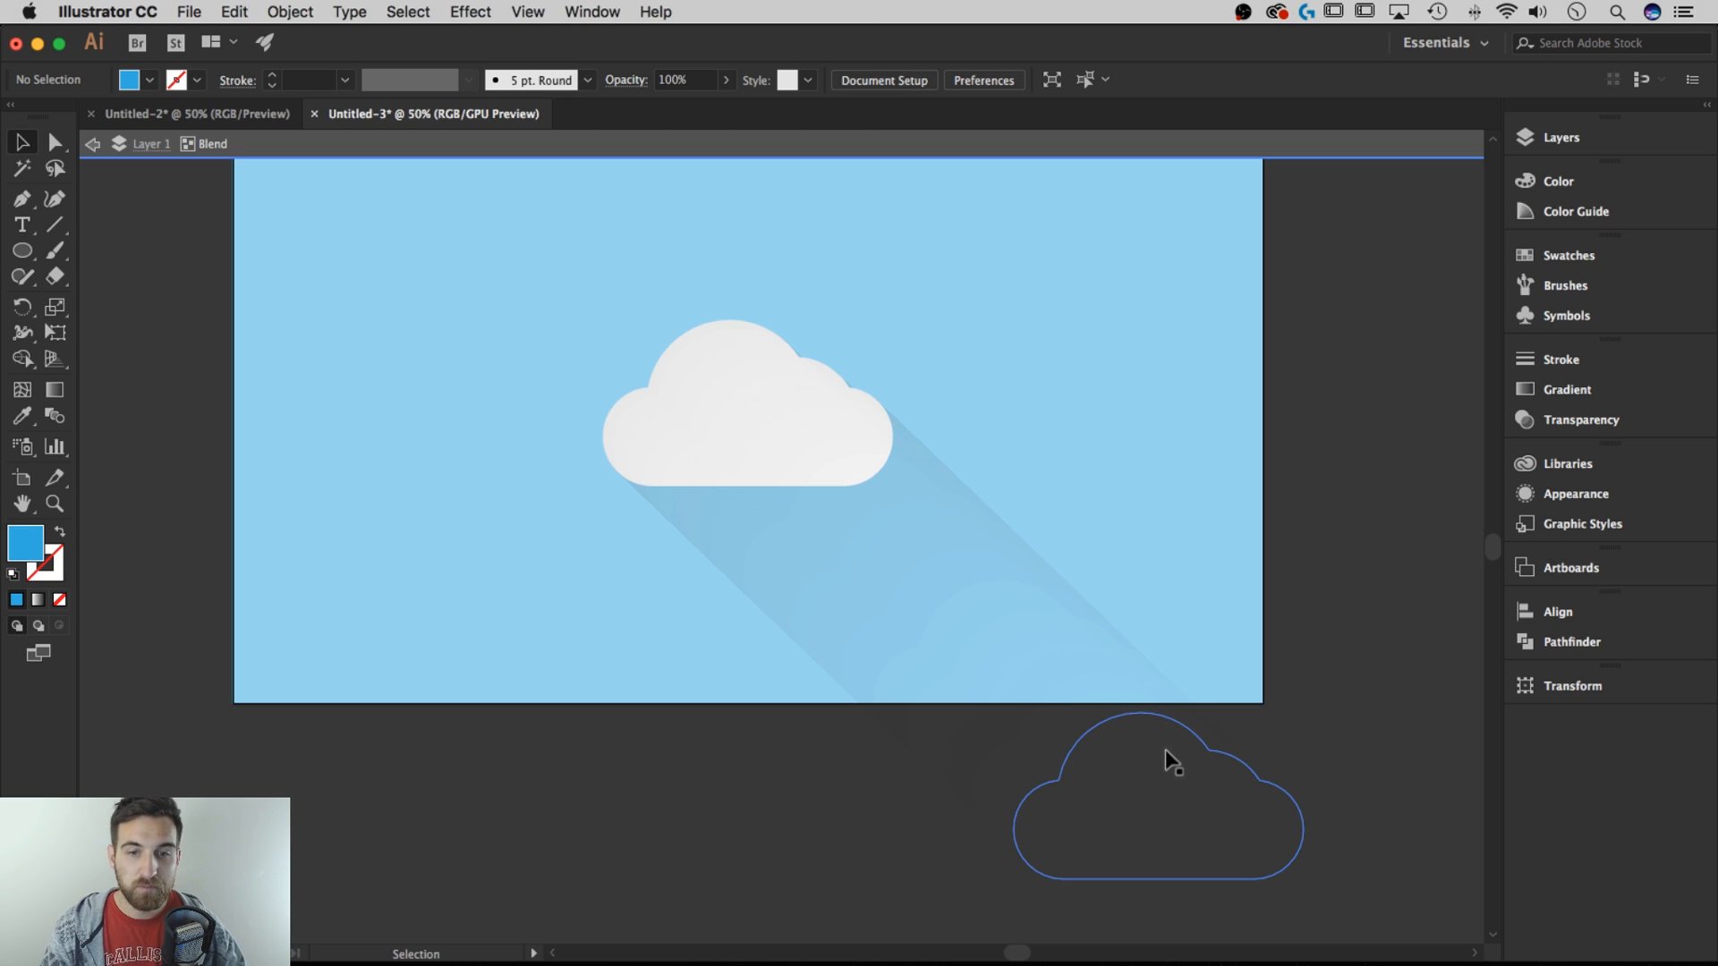
{"action": "left_click", "coordinate": [1176, 744]}
{"action": "left_click_drag", "start_coordinate": [1190, 768], "coordinate": [1208, 387]}
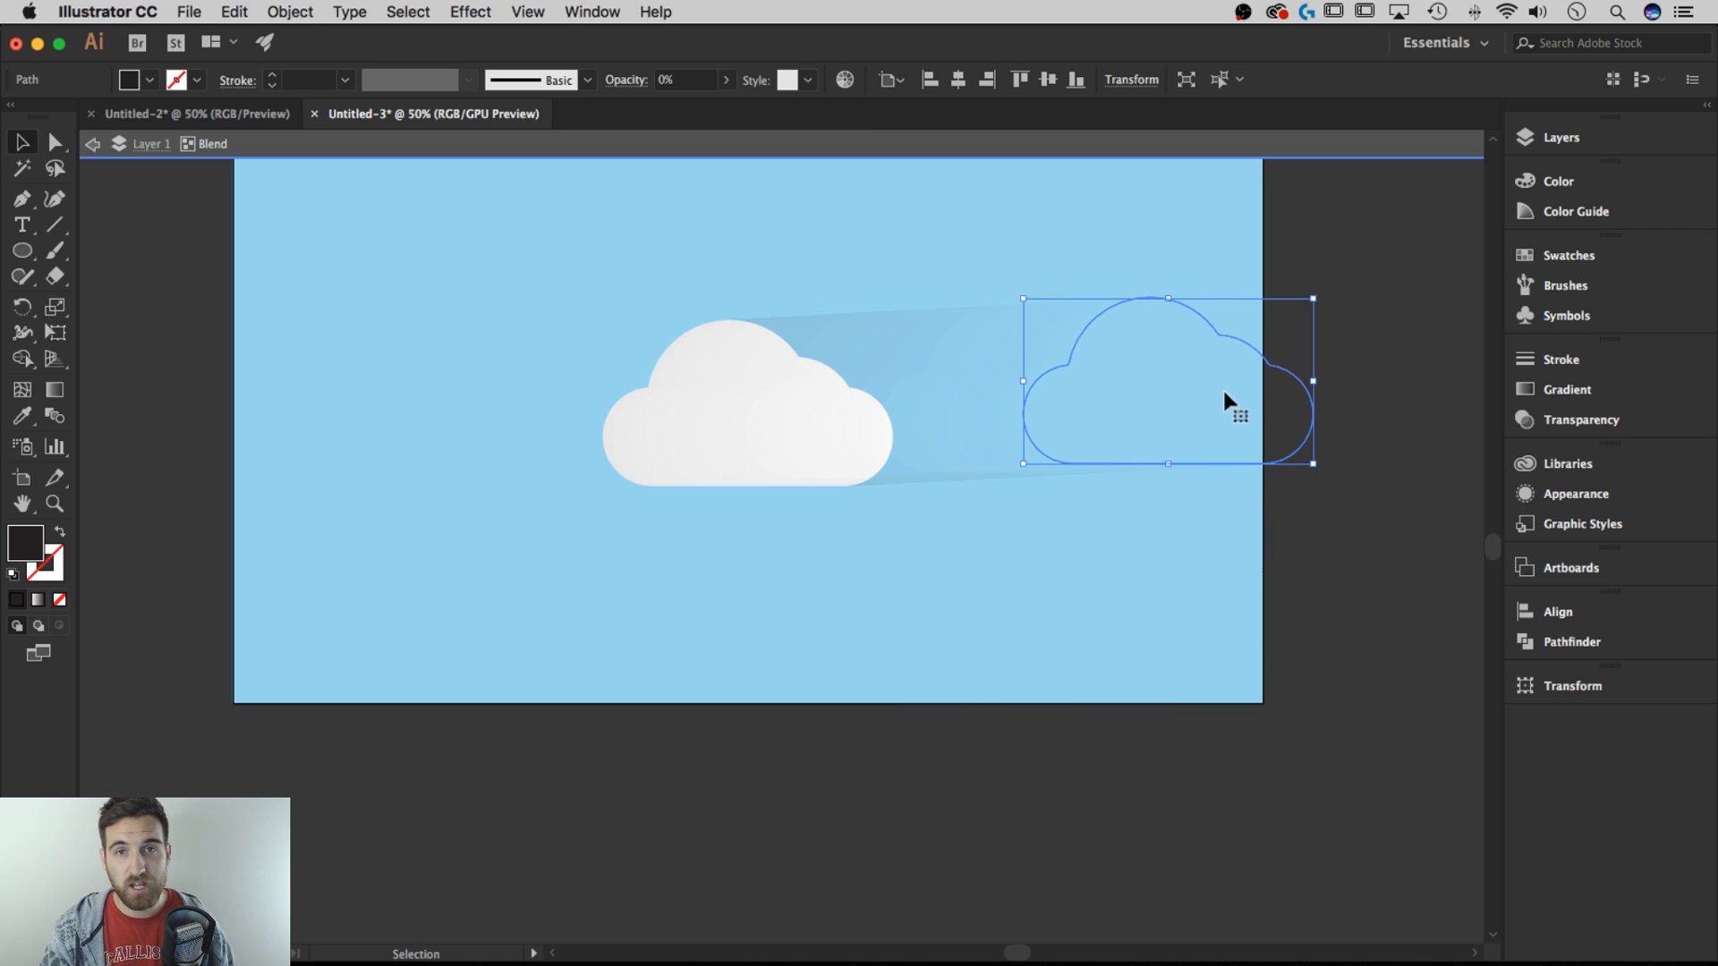
{"action": "left_click_drag", "start_coordinate": [1224, 383], "coordinate": [1050, 641]}
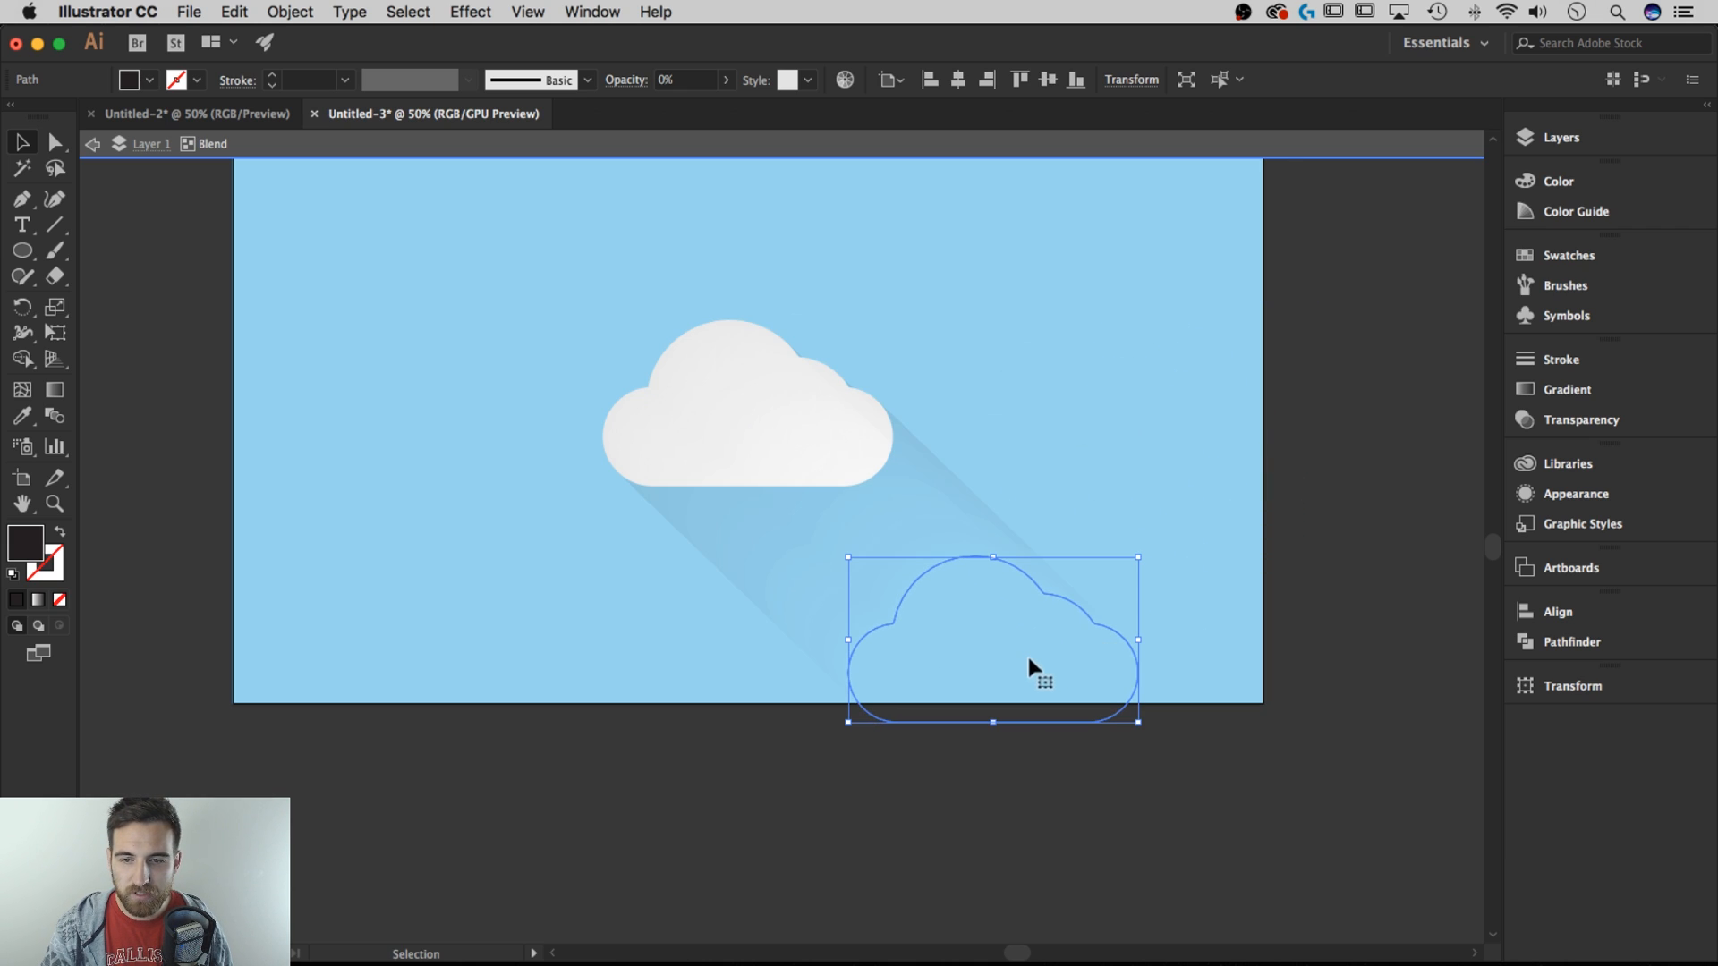
{"action": "double_click", "coordinate": [1400, 411]}
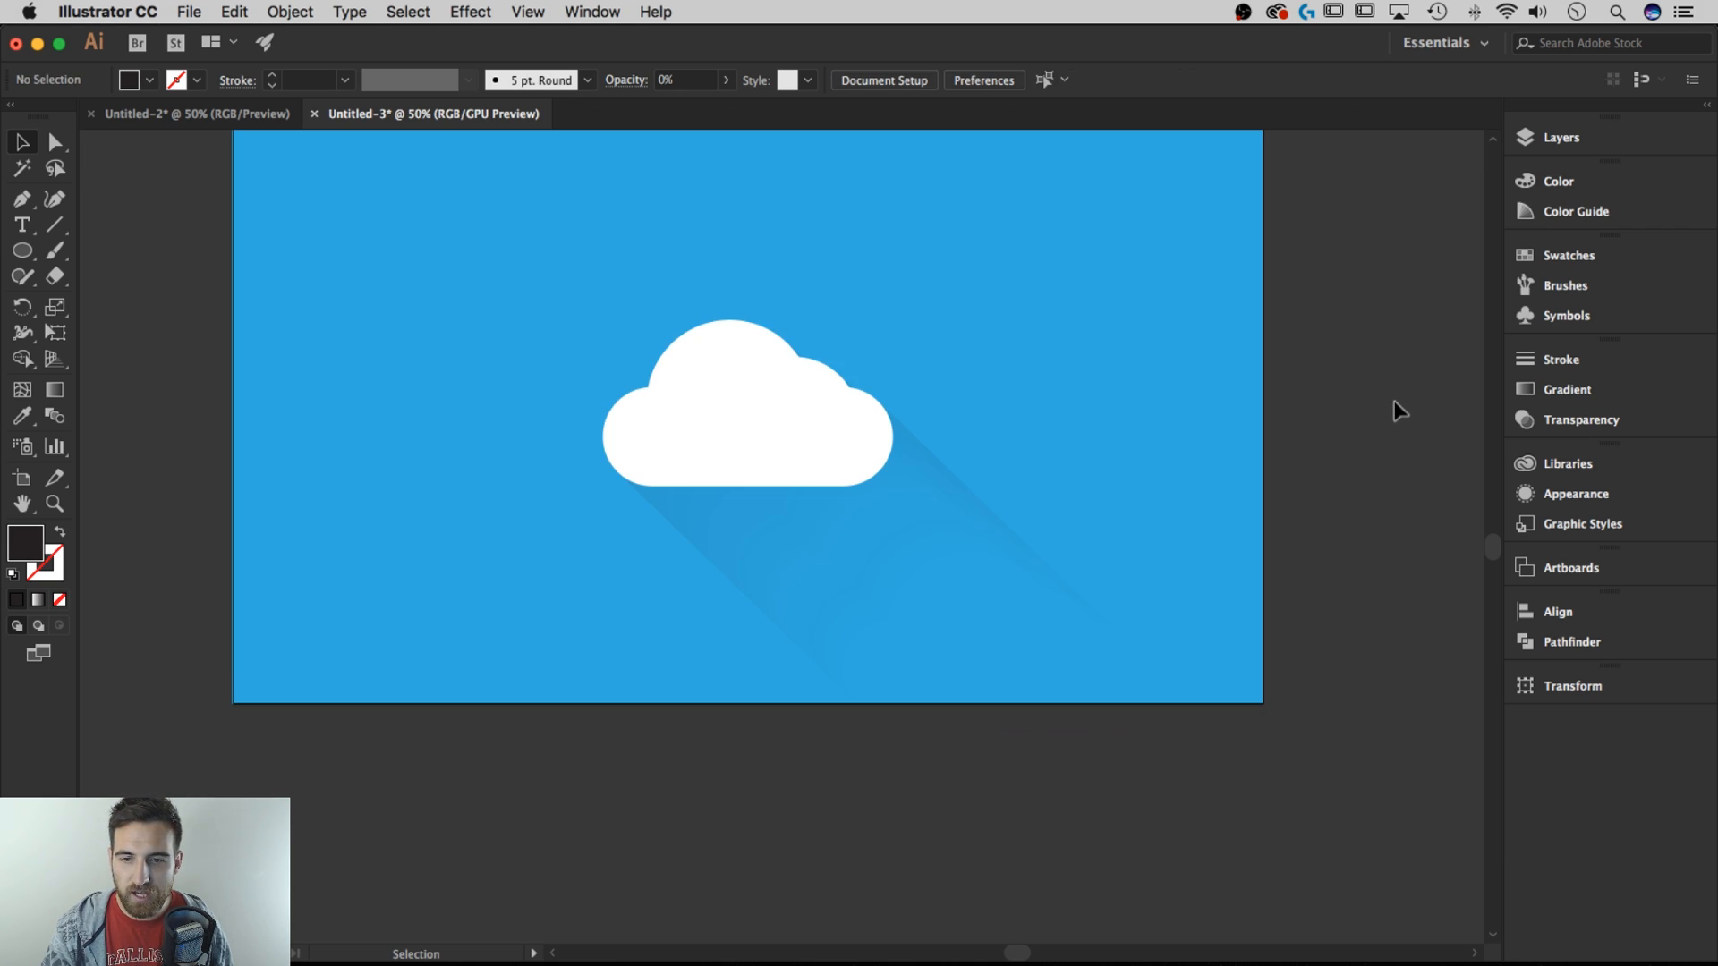
{"action": "left_click_drag", "start_coordinate": [1347, 416], "coordinate": [1362, 430]}
{"action": "left_click_drag", "start_coordinate": [1331, 555], "coordinate": [1342, 561]}
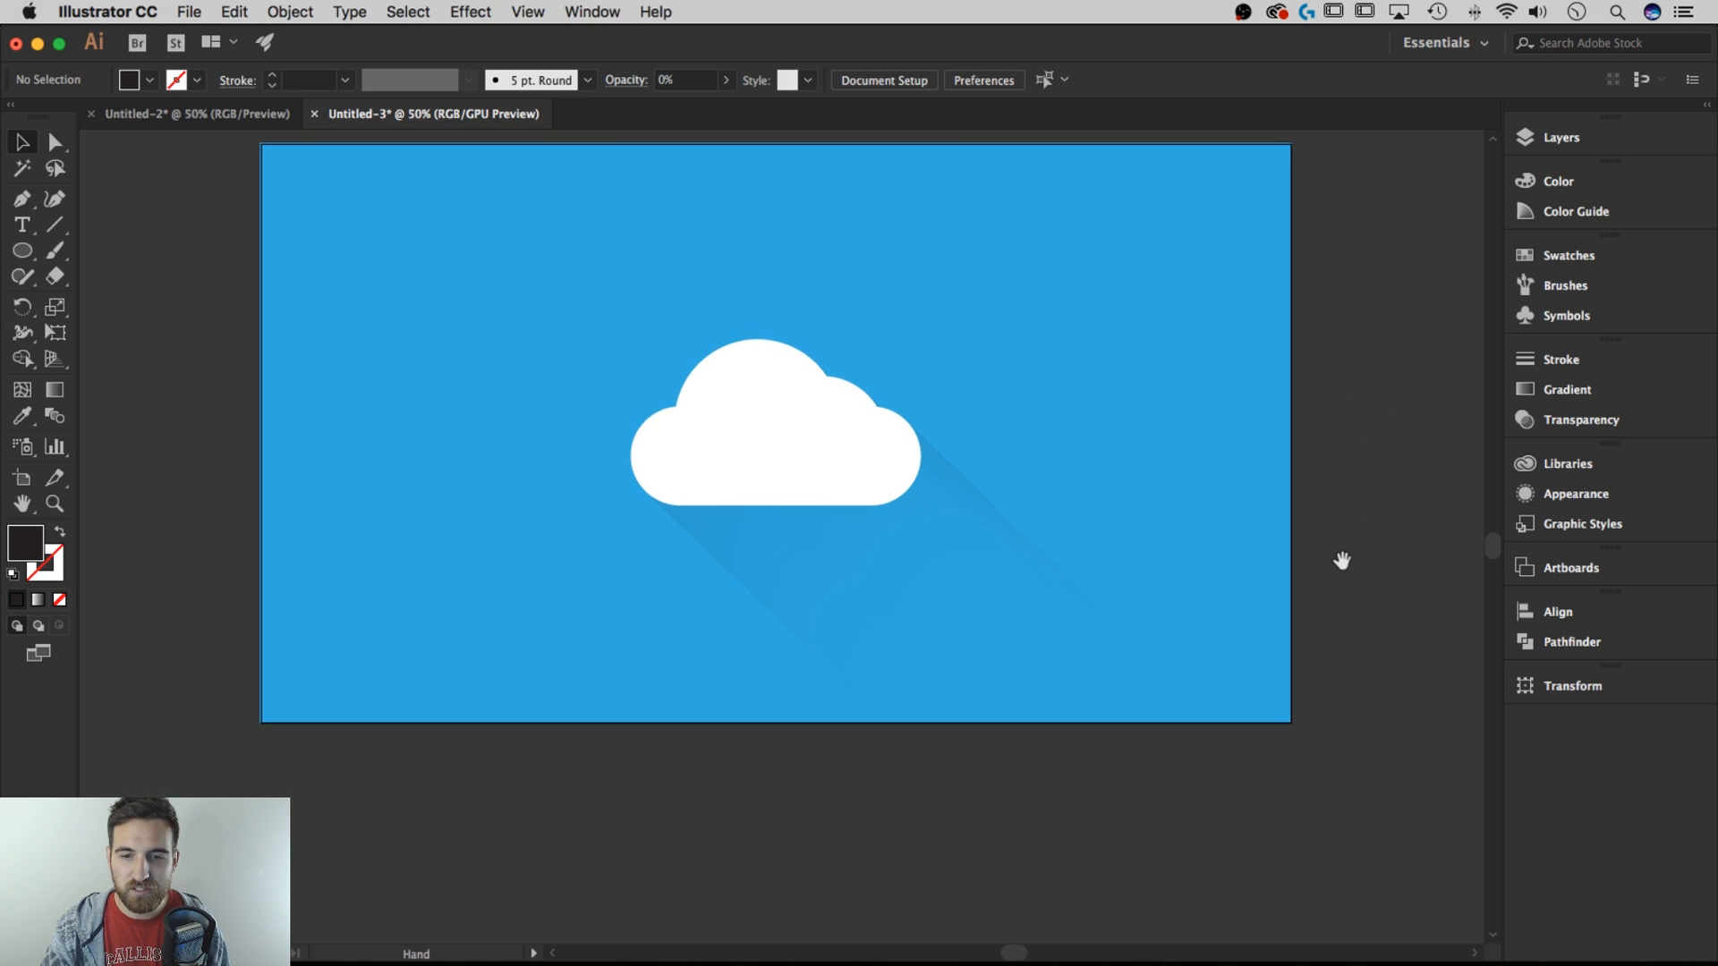